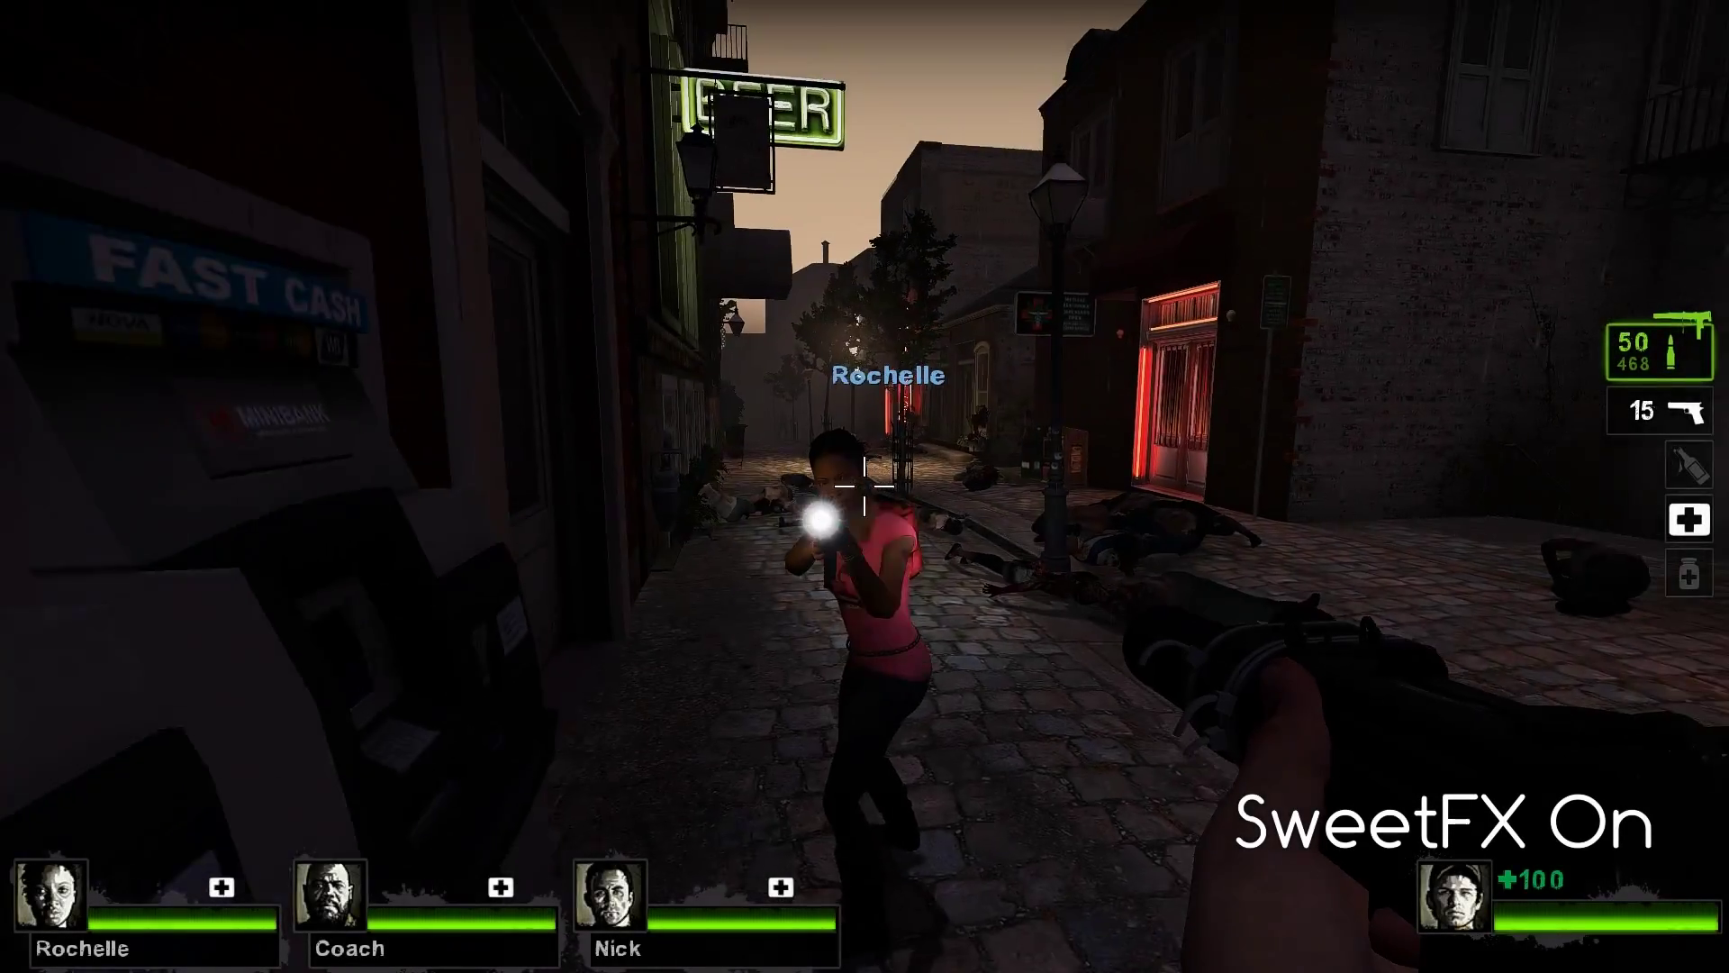
{"action": "key", "text": "w"}
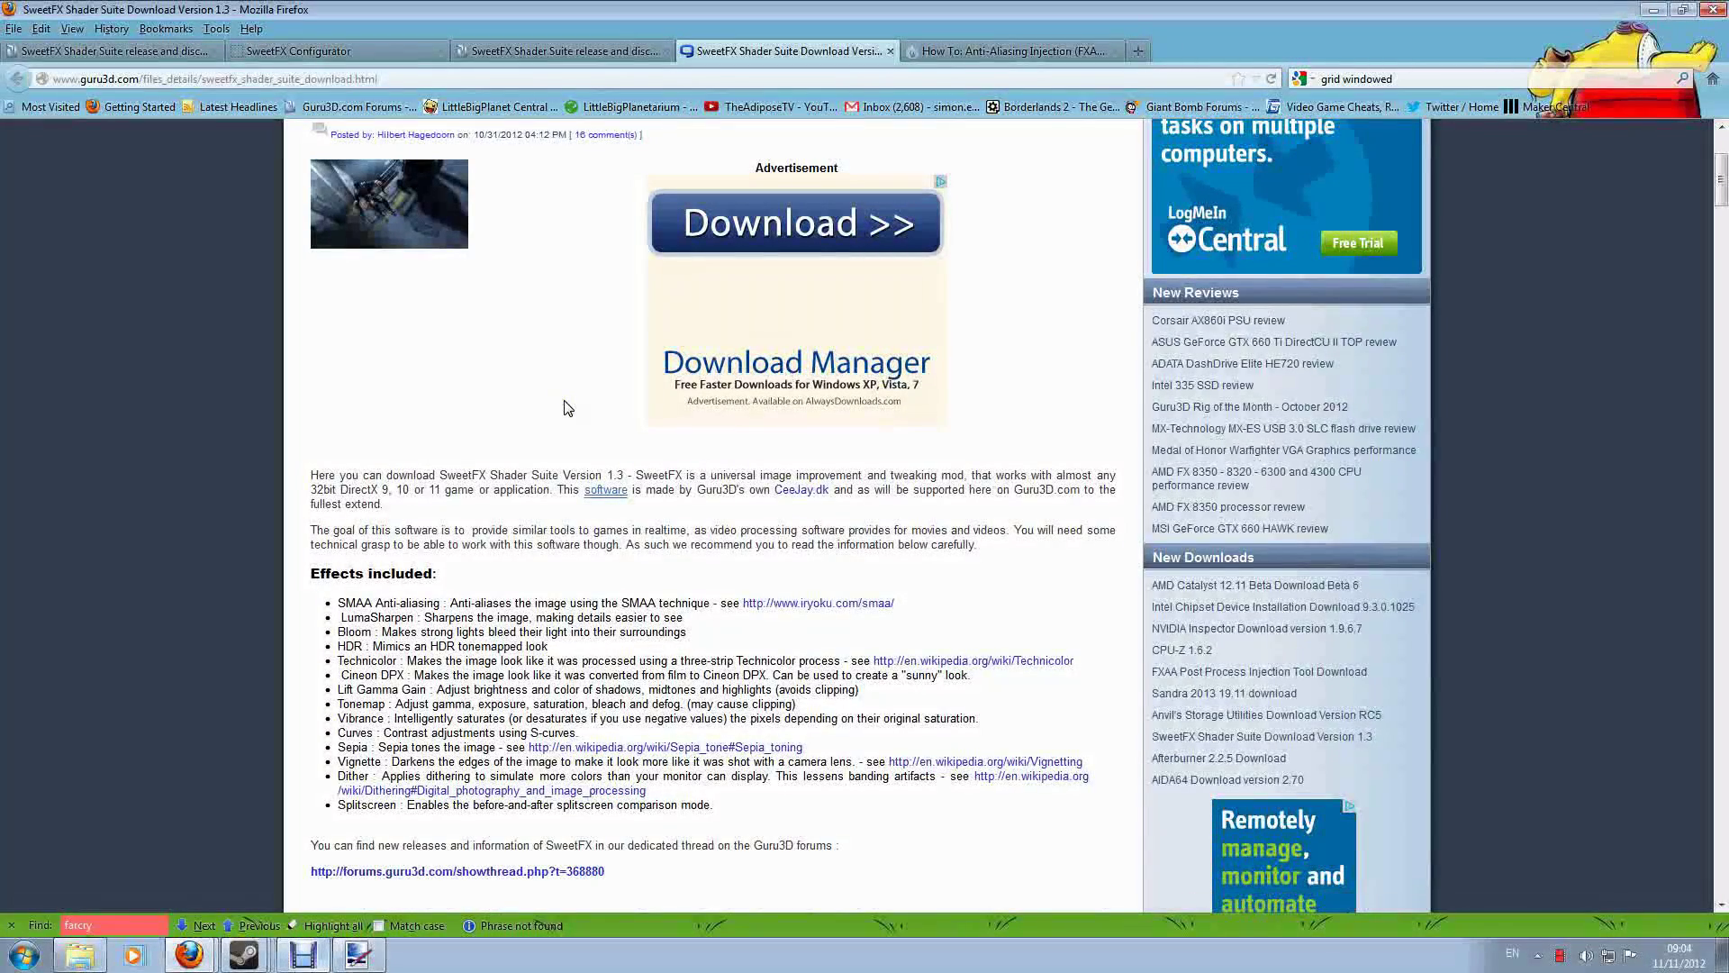
Step: Review the SweetFX Shader Suite 1.3 download page from its title down through the list of included effects
{"action": "scroll", "coordinate": [565, 407], "scroll_direction": "up", "scroll_amount": 3}
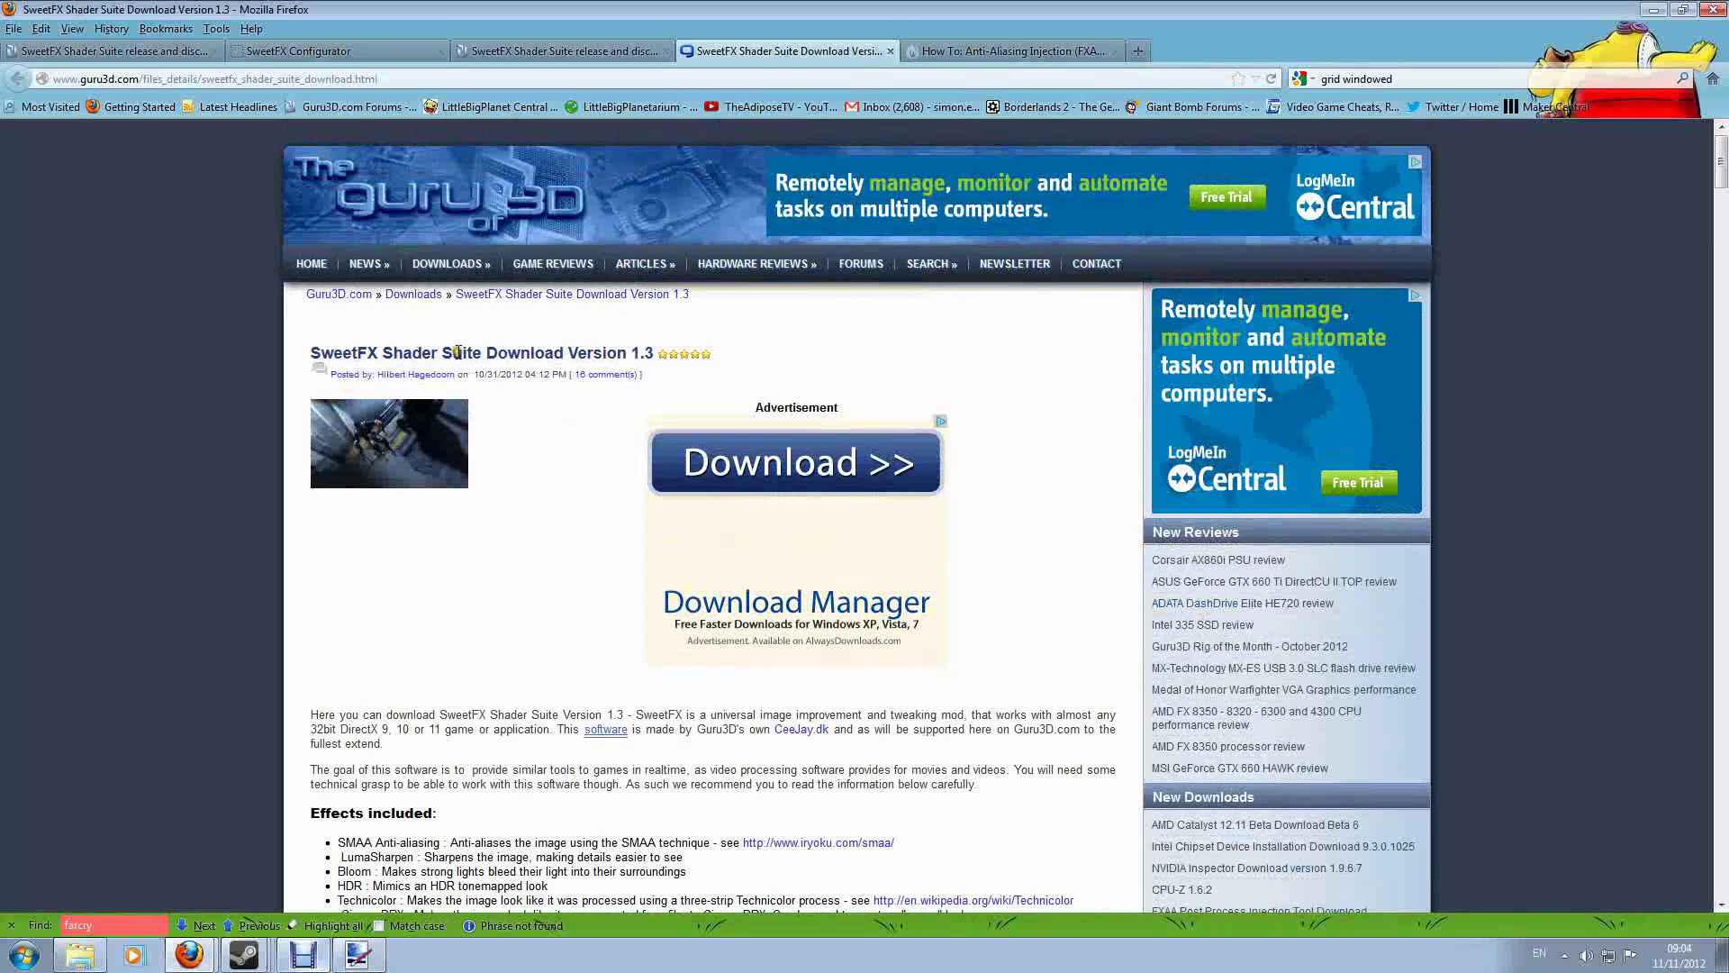
{"action": "scroll", "coordinate": [480, 458], "scroll_direction": "down", "scroll_amount": 3}
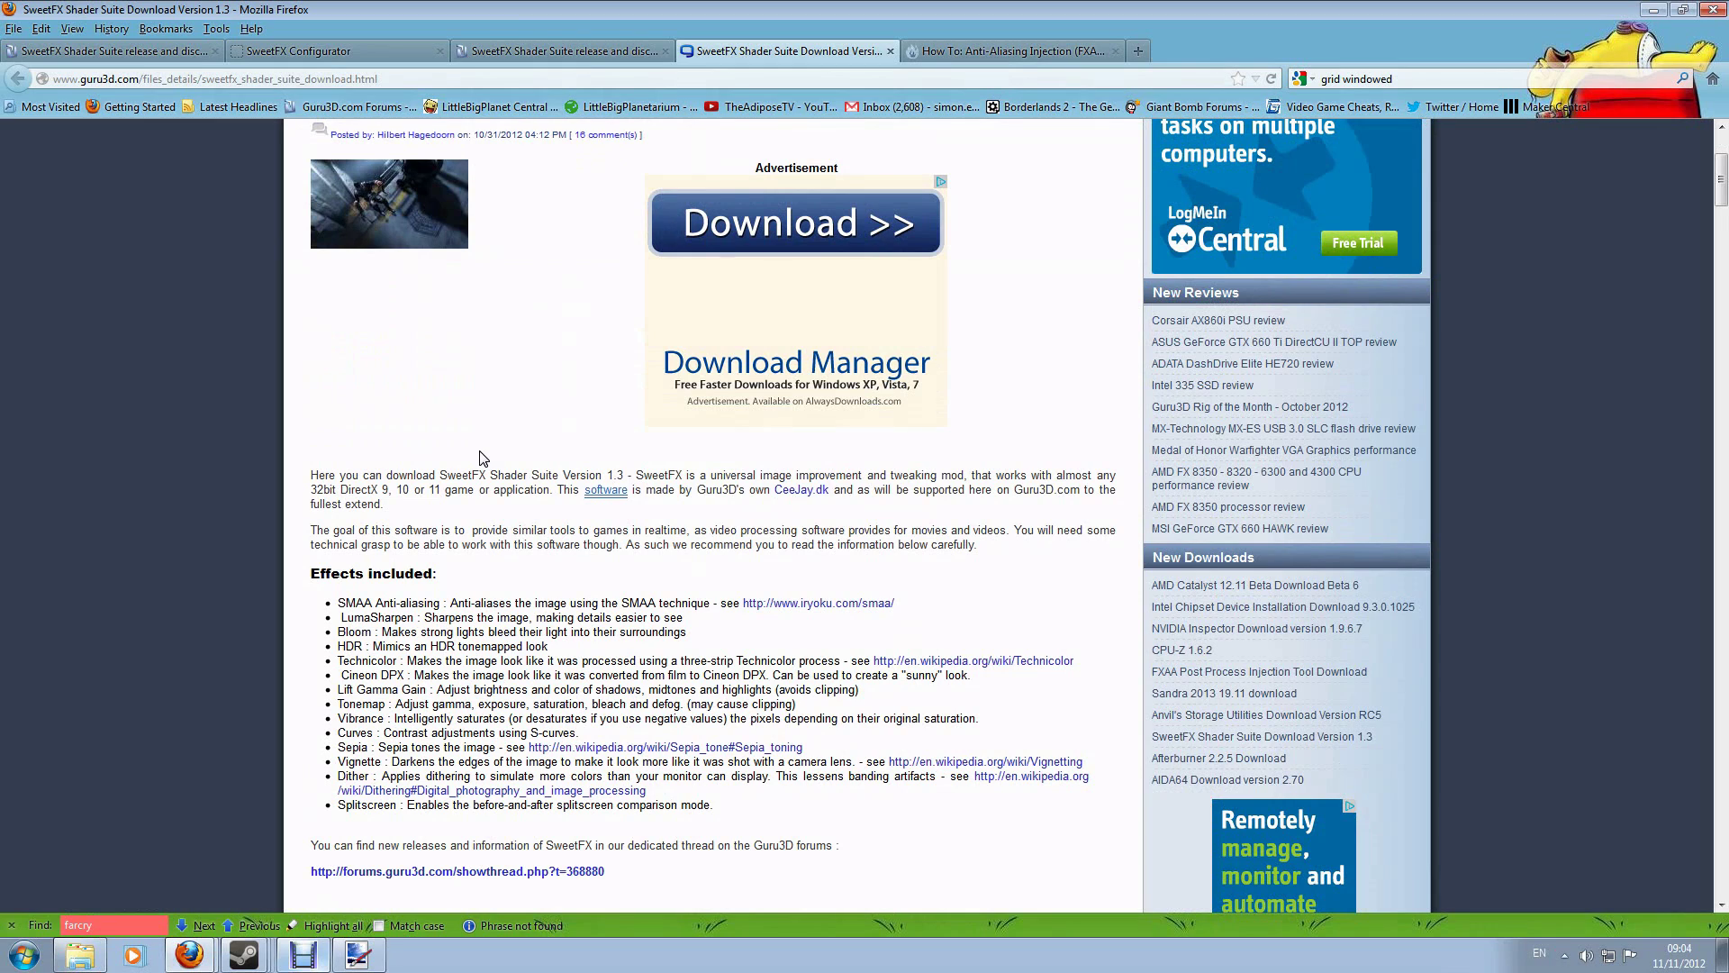
{"action": "scroll", "coordinate": [585, 451], "scroll_direction": "down", "scroll_amount": 3}
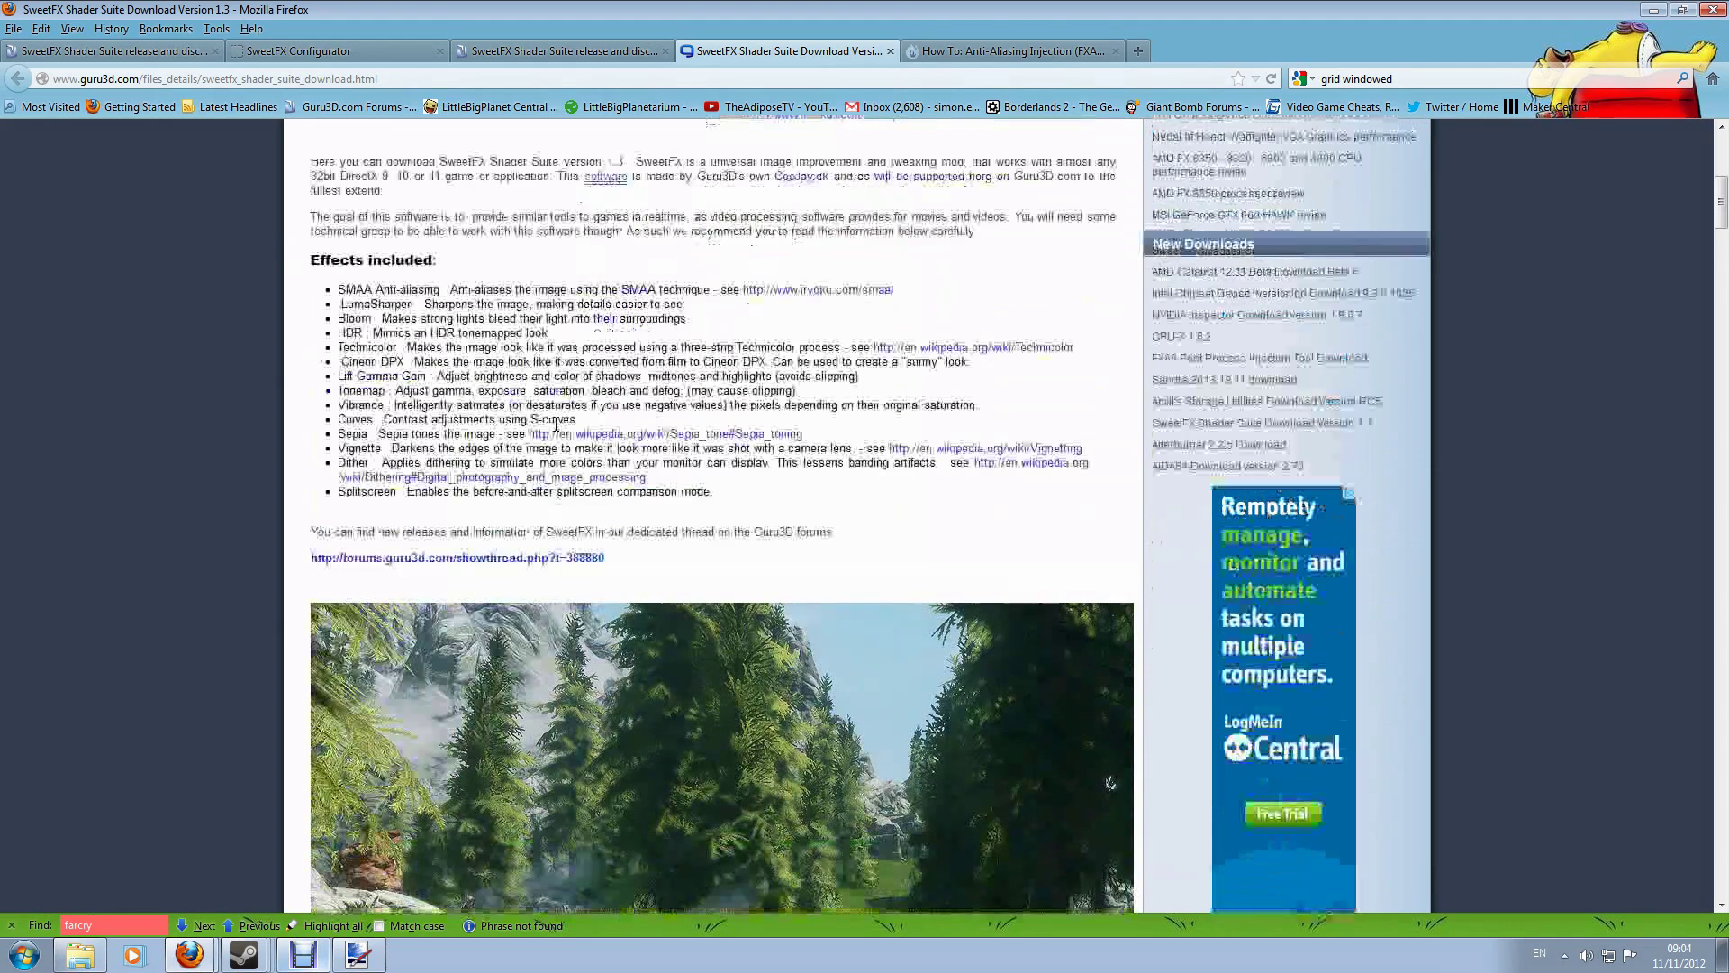
Step: Switch to Paint.NET and try a Brightness / Contrast adjustment with contrast 1 on the Left 4 Dead 2 screenshot, discarding it
{"action": "left_click", "coordinate": [358, 957]}
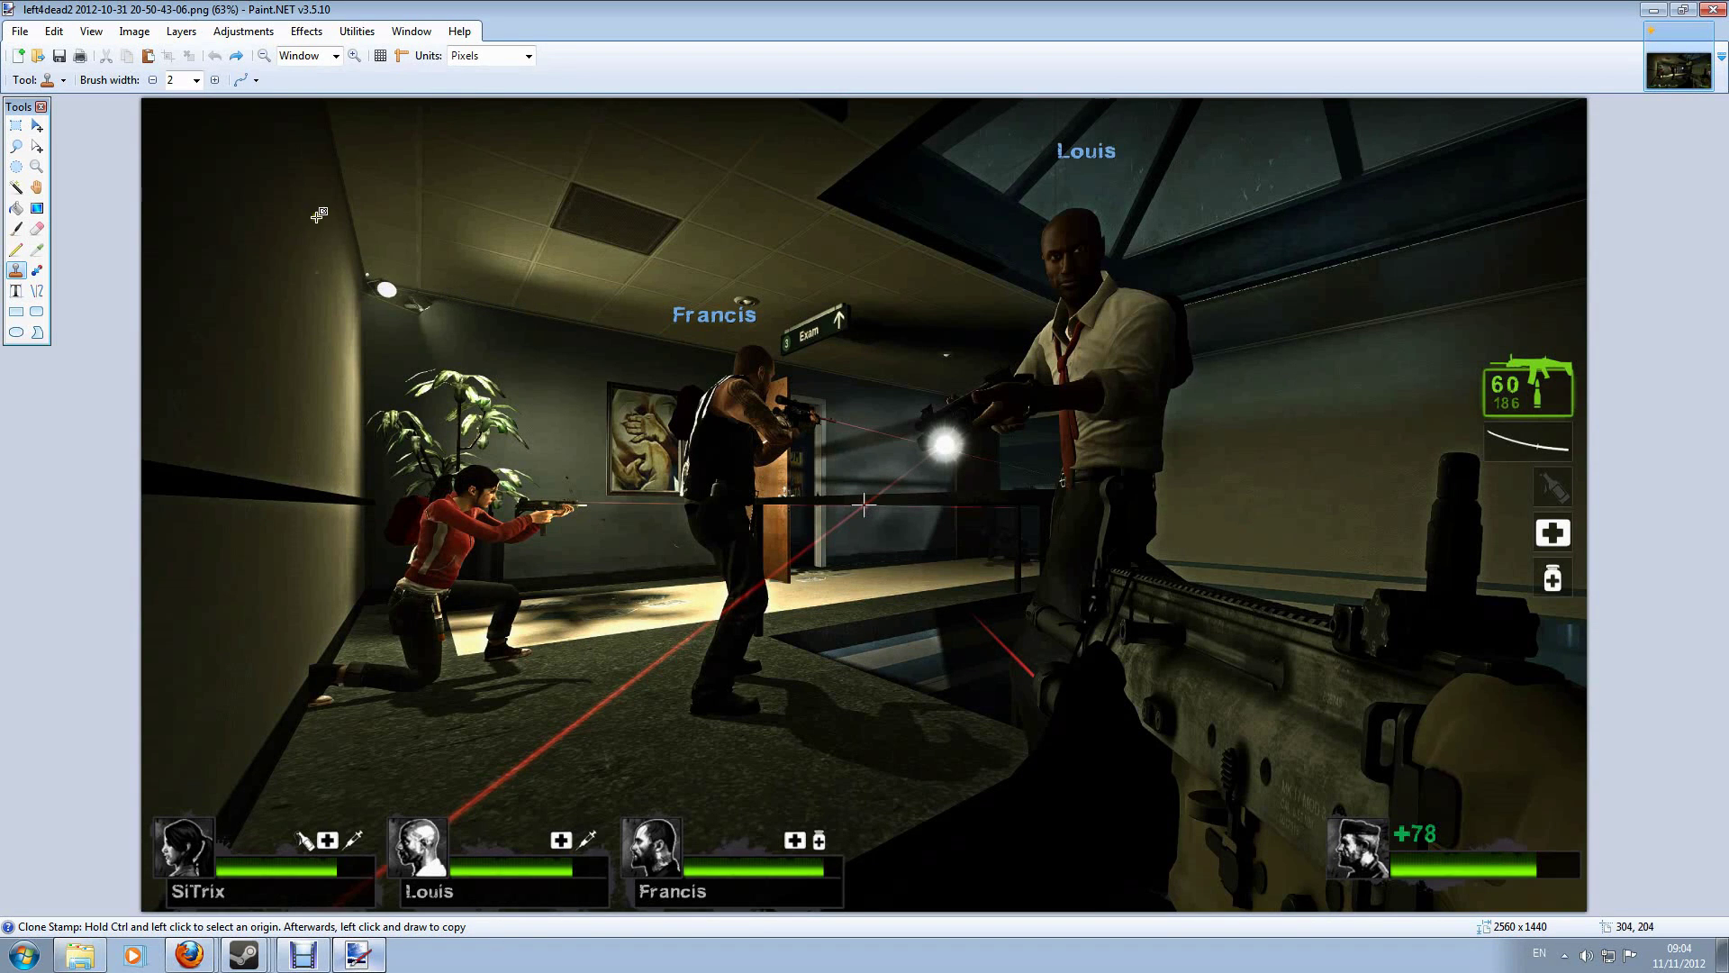
{"action": "left_click", "coordinate": [266, 33]}
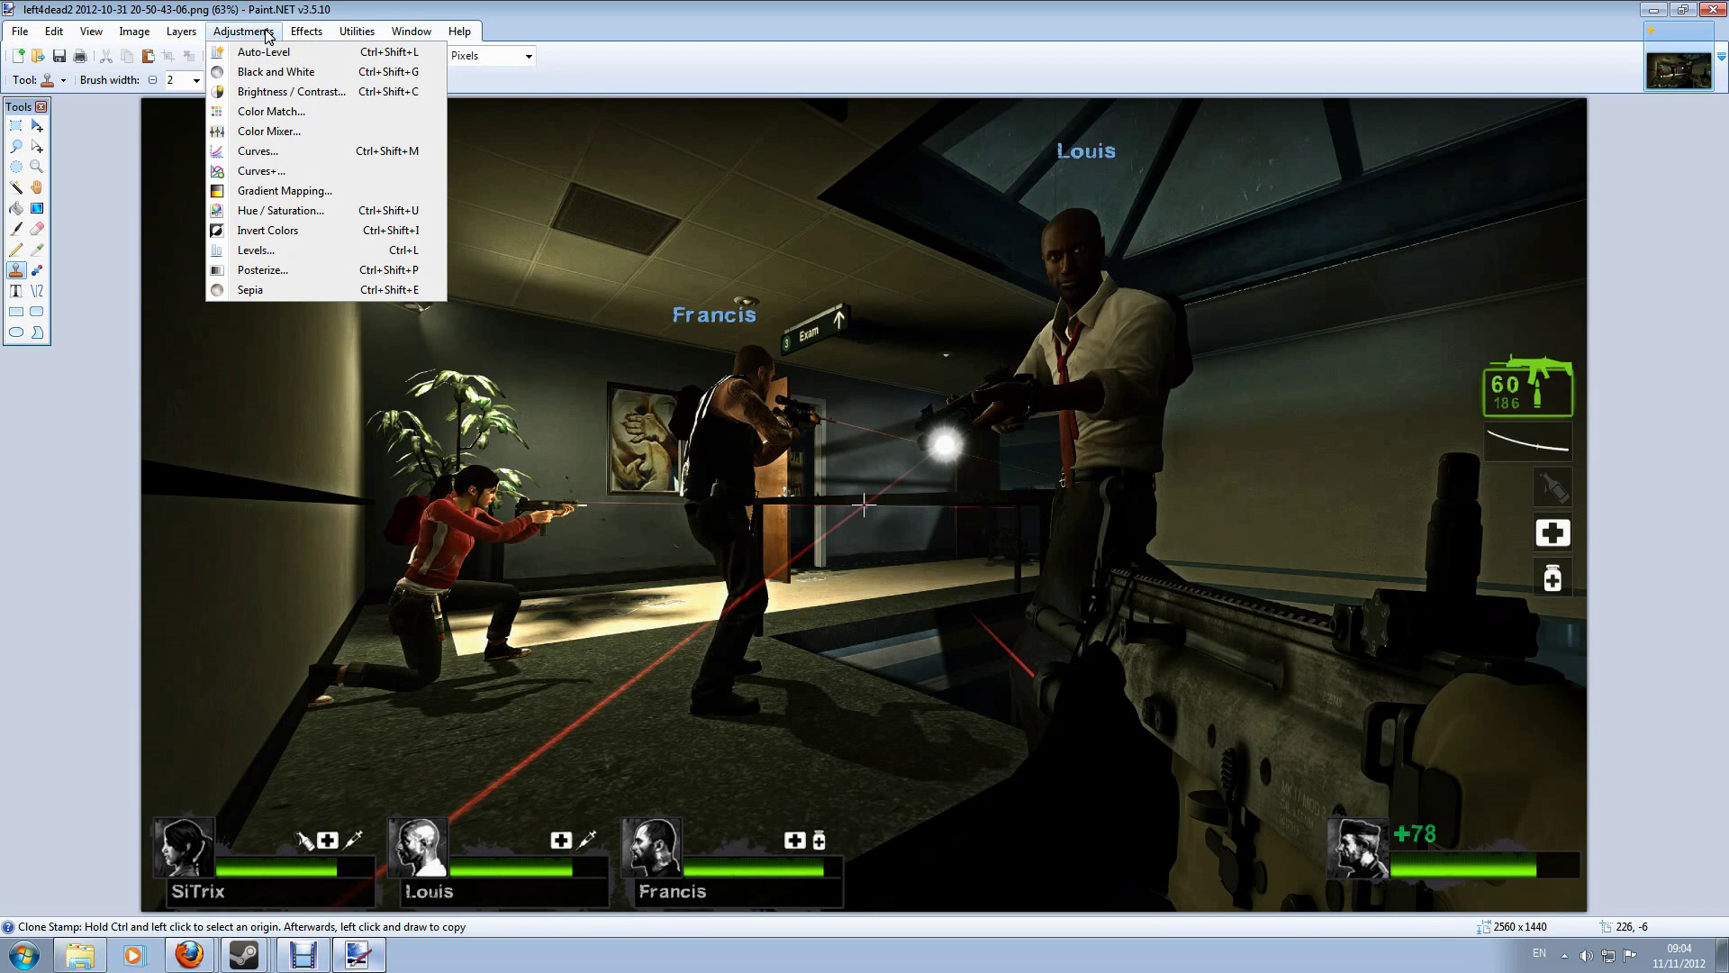
{"action": "left_click", "coordinate": [274, 93]}
{"action": "left_click_drag", "start_coordinate": [847, 407], "coordinate": [565, 374]}
{"action": "mouse_move", "coordinate": [538, 453]}
{"action": "left_mouse_down"}
{"action": "mouse_move", "coordinate": [572, 454]}
{"action": "mouse_move", "coordinate": [502, 468]}
{"action": "mouse_move", "coordinate": [538, 459]}
{"action": "left_mouse_up"}
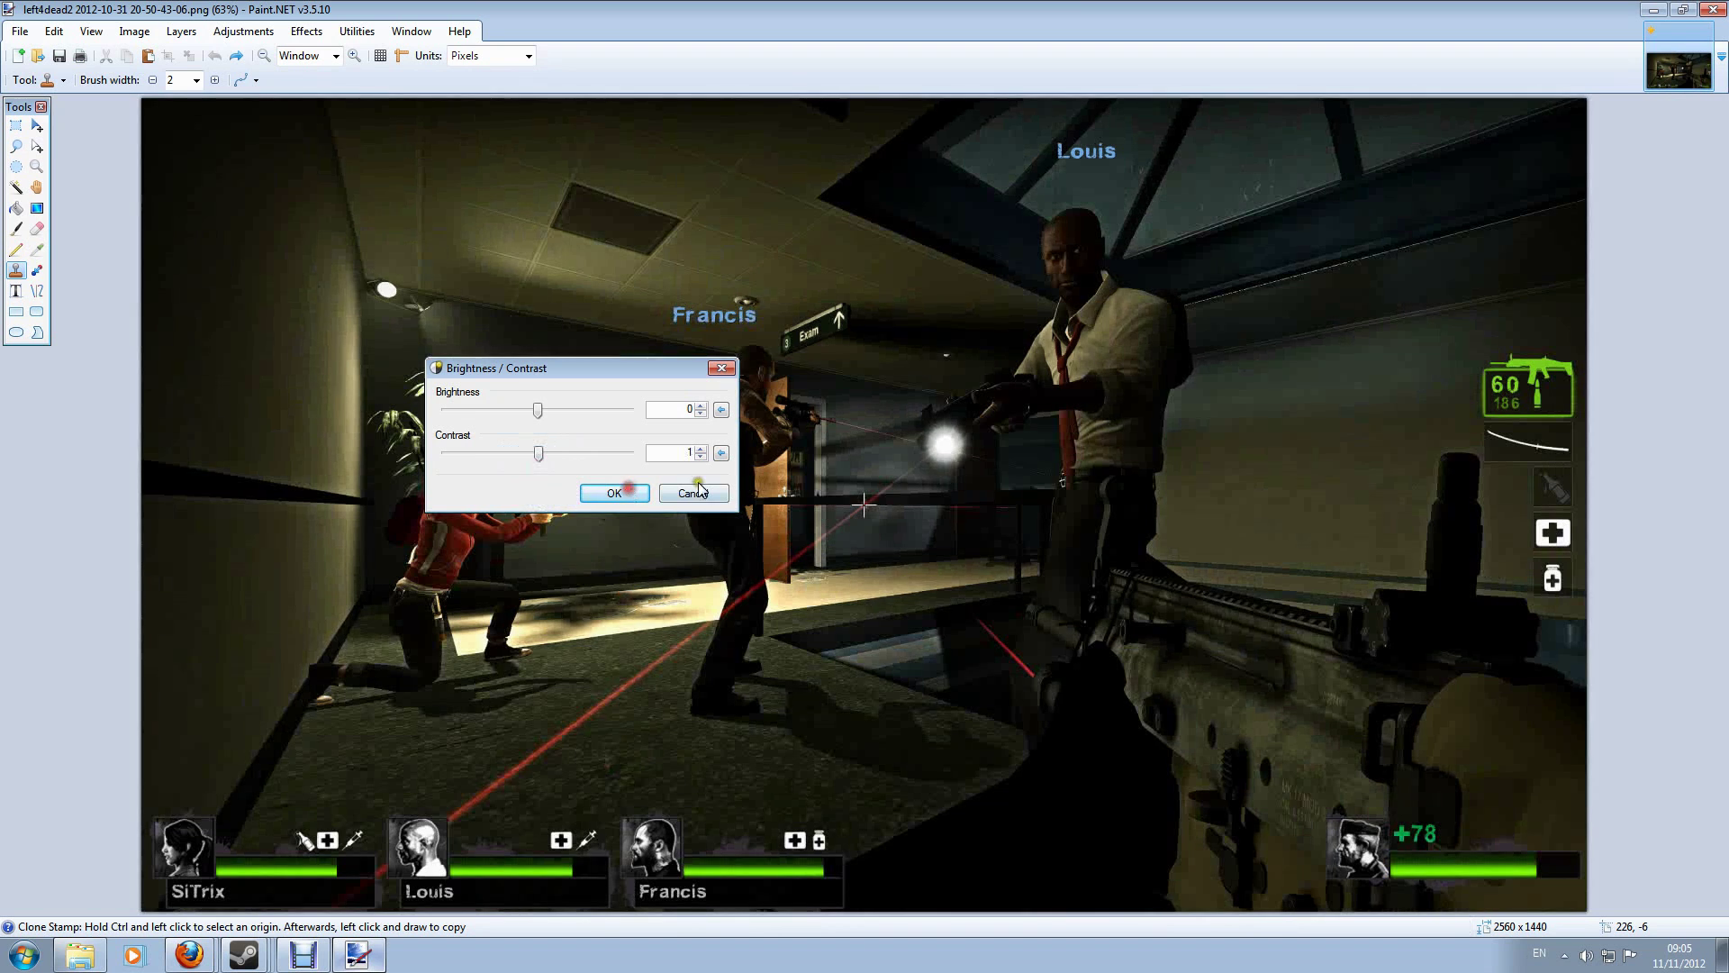
{"action": "left_click", "coordinate": [693, 493]}
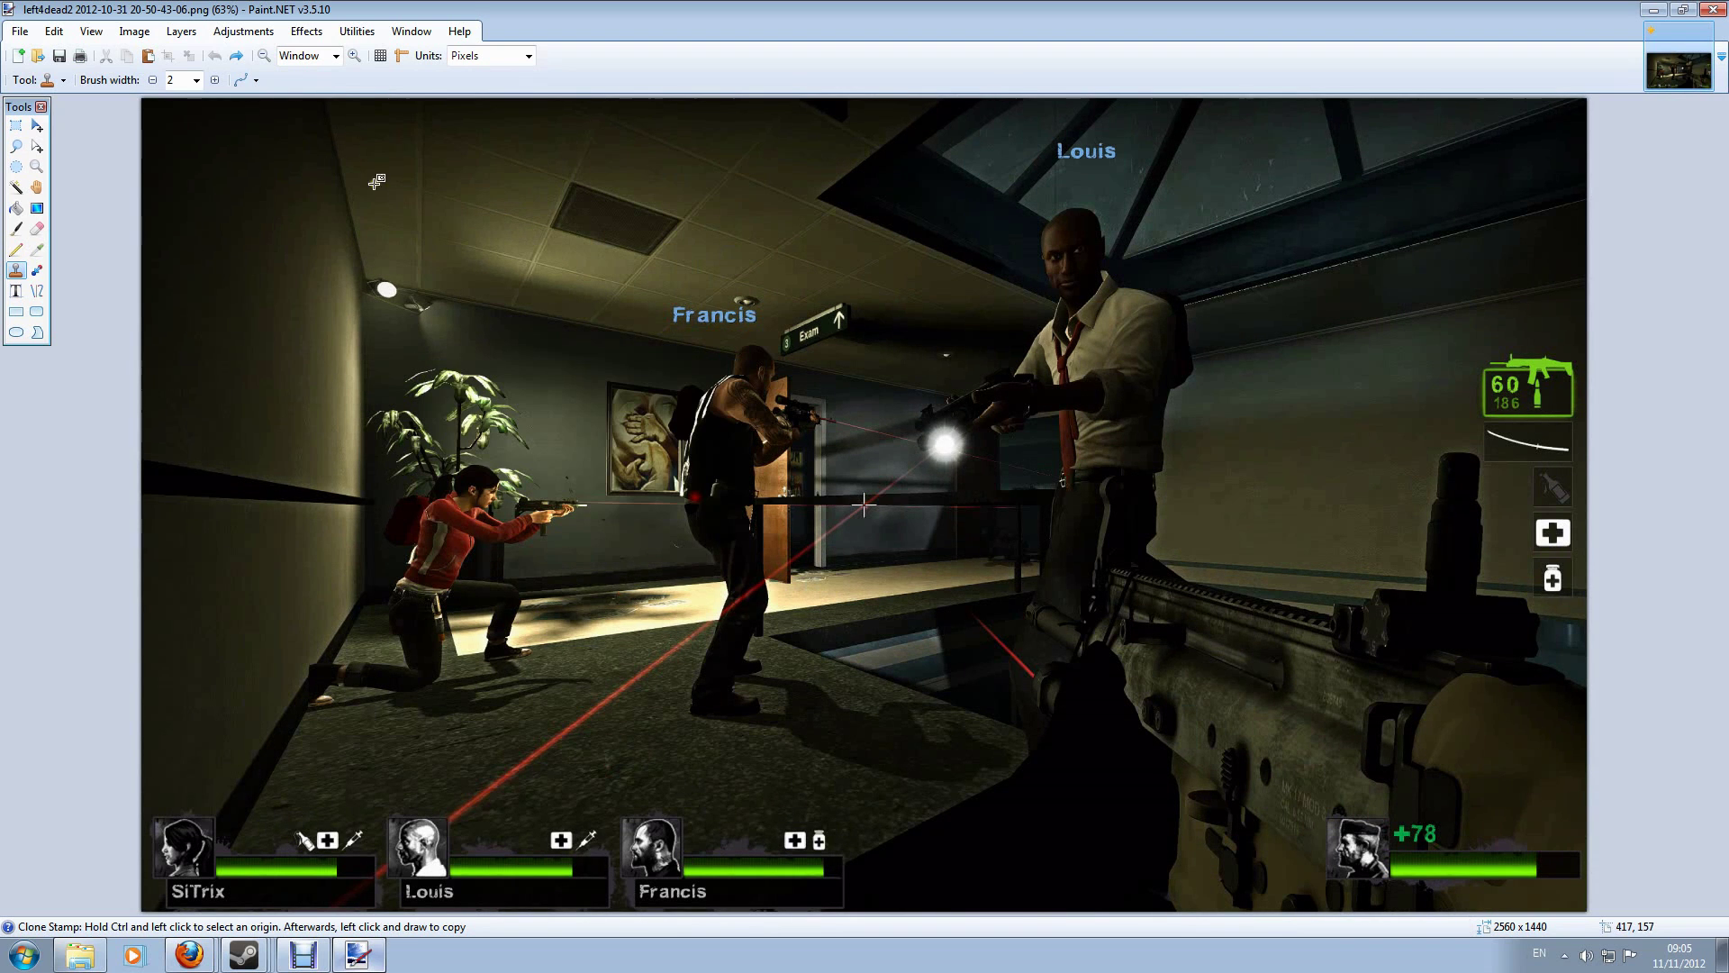
Step: Try a Hue / Saturation adjustment with hue 11, saturation 74 and lightness 88 on the screenshot, and discard it
{"action": "left_click", "coordinate": [244, 31]}
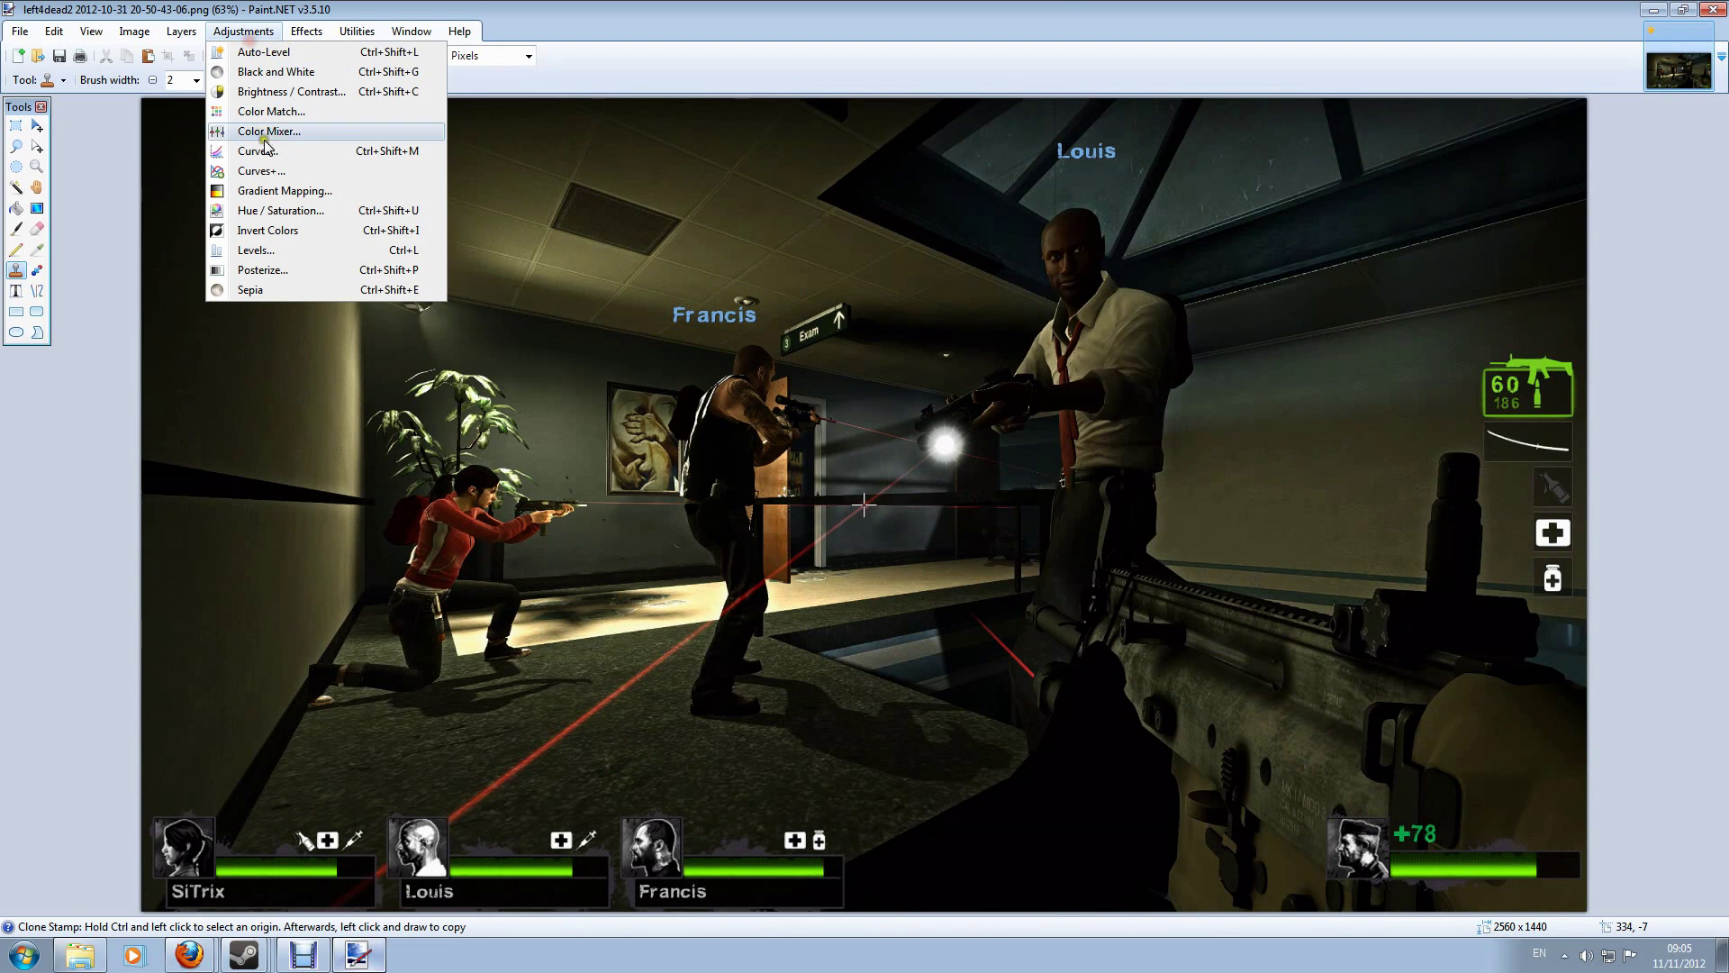
{"action": "left_click", "coordinate": [271, 209]}
{"action": "left_click_drag", "start_coordinate": [842, 378], "coordinate": [463, 202]}
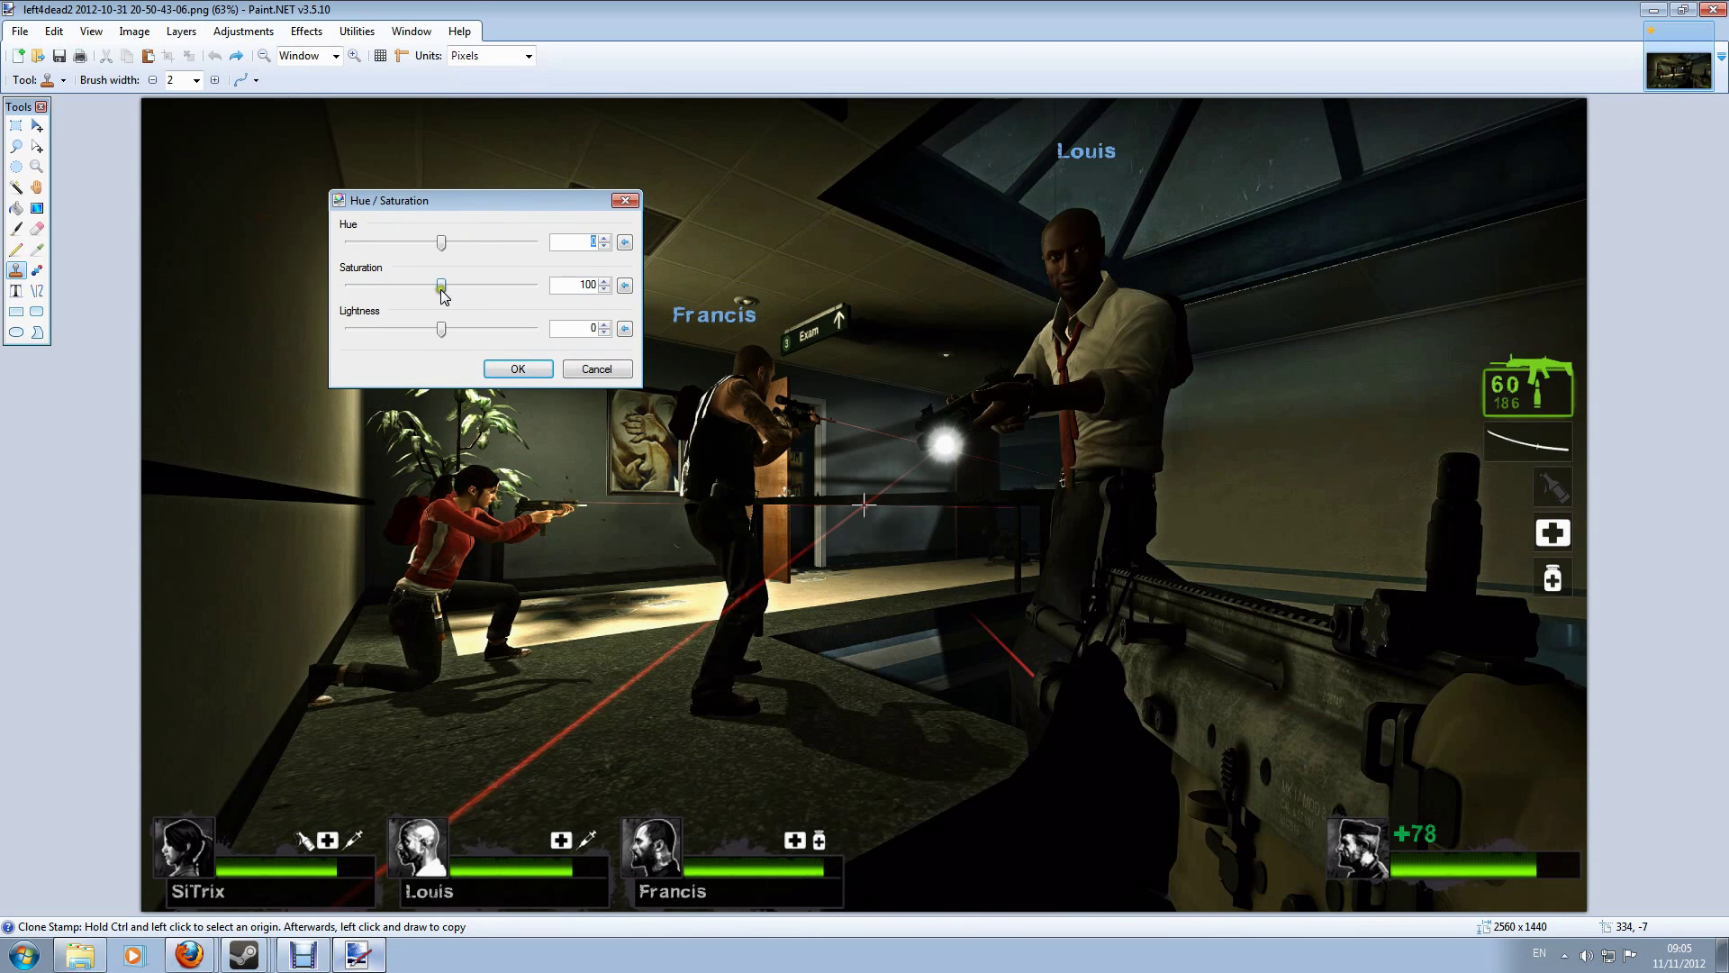
{"action": "mouse_move", "coordinate": [443, 290]}
{"action": "left_mouse_down"}
{"action": "mouse_move", "coordinate": [484, 291]}
{"action": "mouse_move", "coordinate": [417, 288]}
{"action": "mouse_move", "coordinate": [448, 242]}
{"action": "mouse_move", "coordinate": [472, 247]}
{"action": "mouse_move", "coordinate": [378, 256]}
{"action": "mouse_move", "coordinate": [448, 257]}
{"action": "left_mouse_up"}
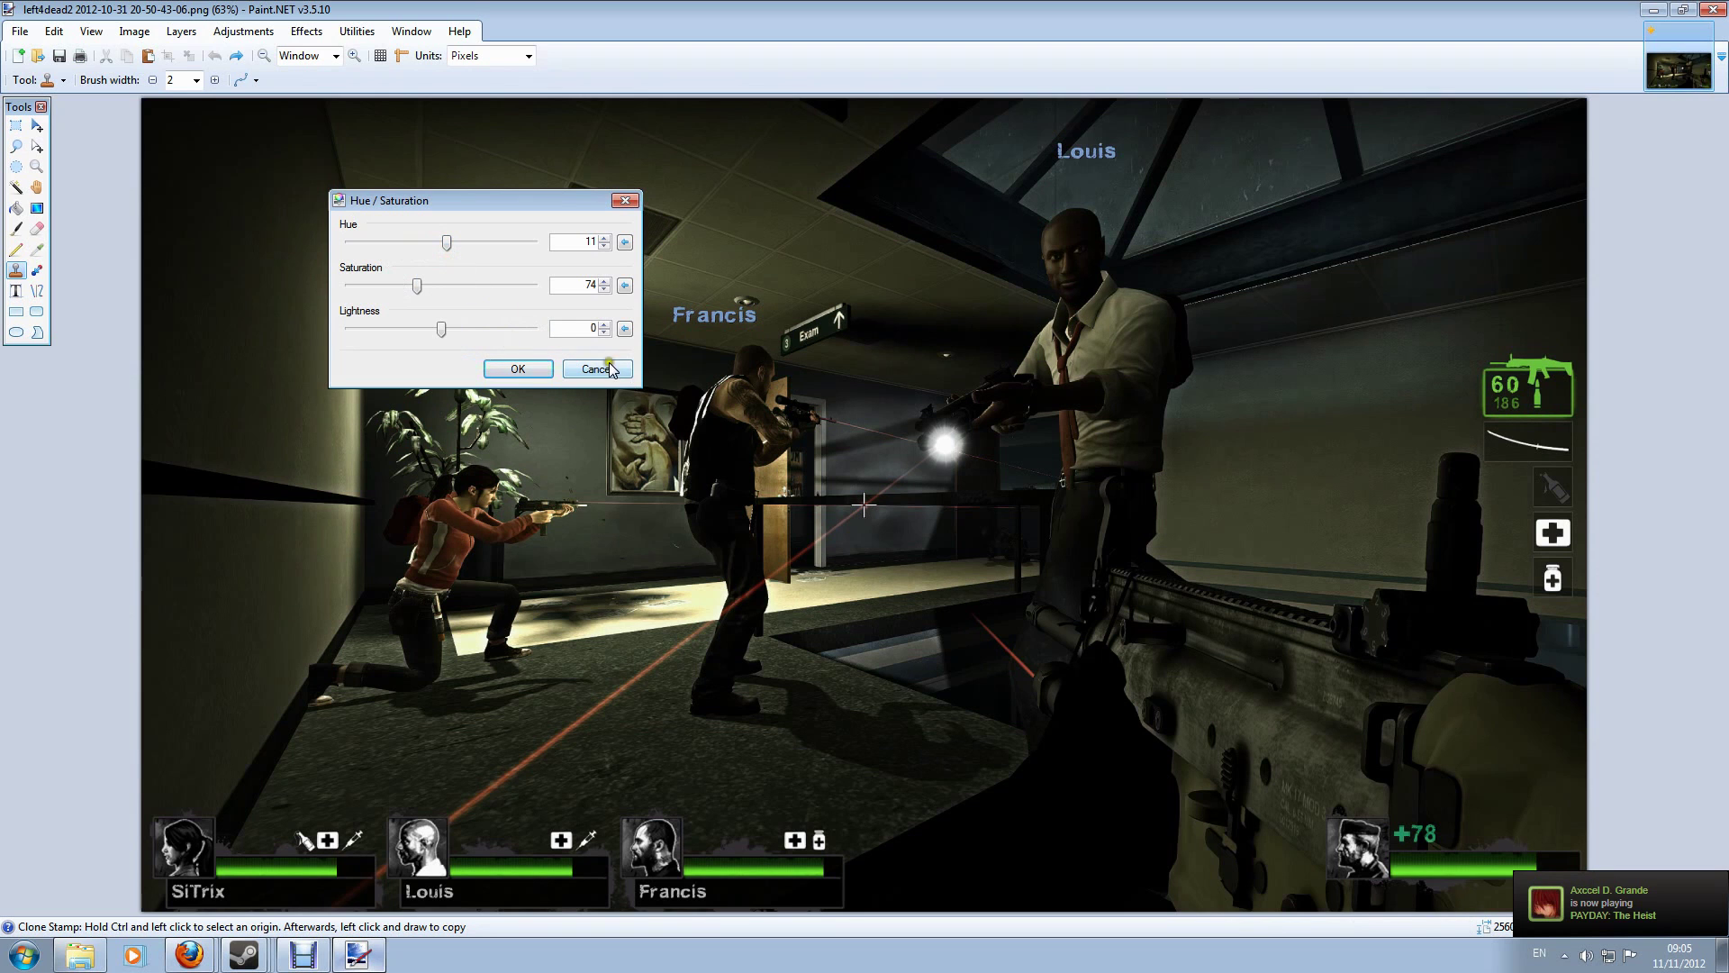
{"action": "left_click_drag", "start_coordinate": [441, 332], "coordinate": [525, 328]}
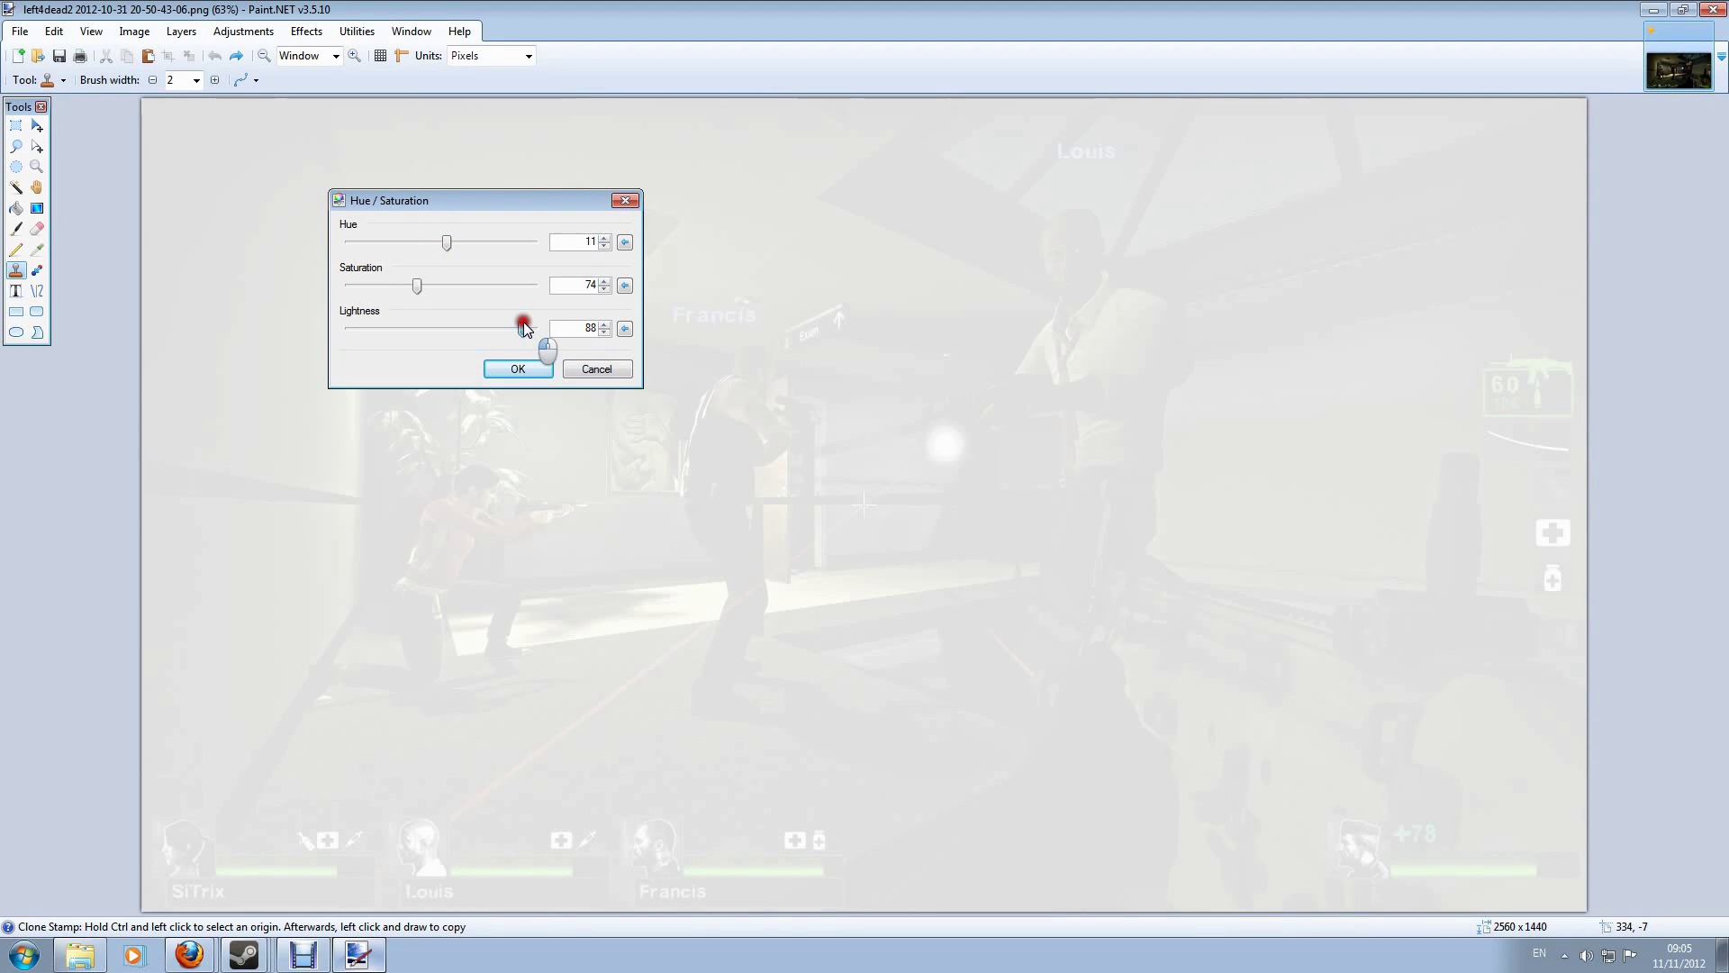
{"action": "left_click", "coordinate": [595, 369]}
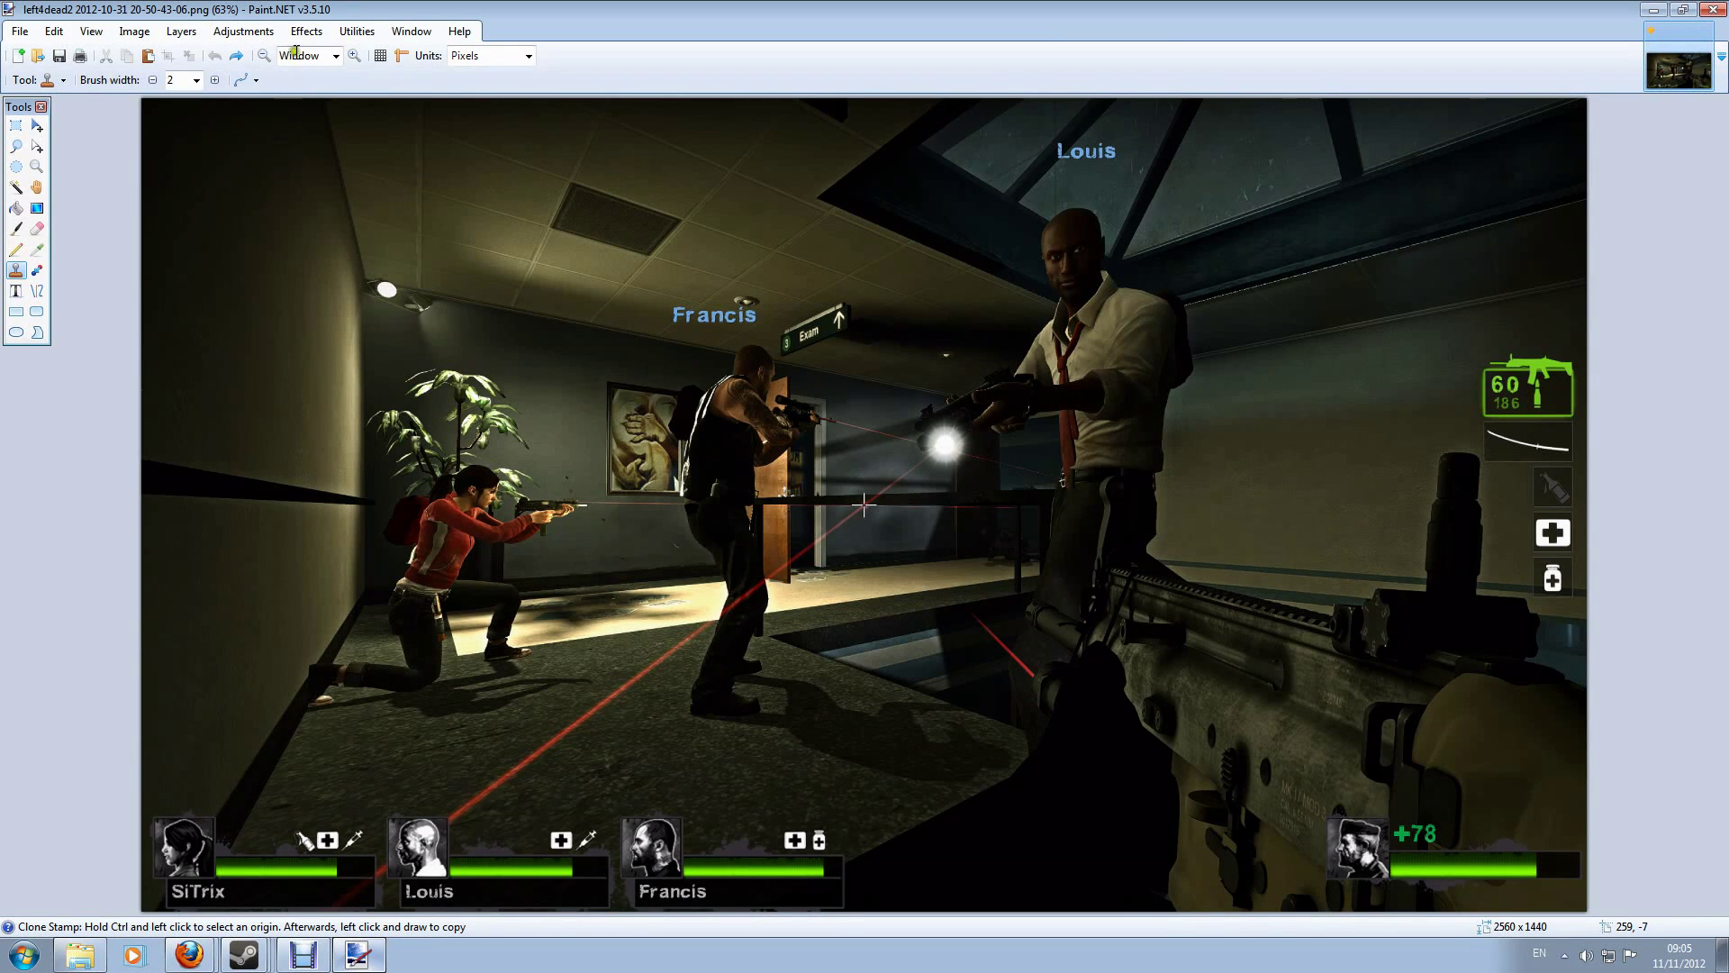
Step: Try Curves+ on the screenshot, raising the luminosity curve slightly and bending the RGB curve downward, and discard it
{"action": "left_click", "coordinate": [268, 34]}
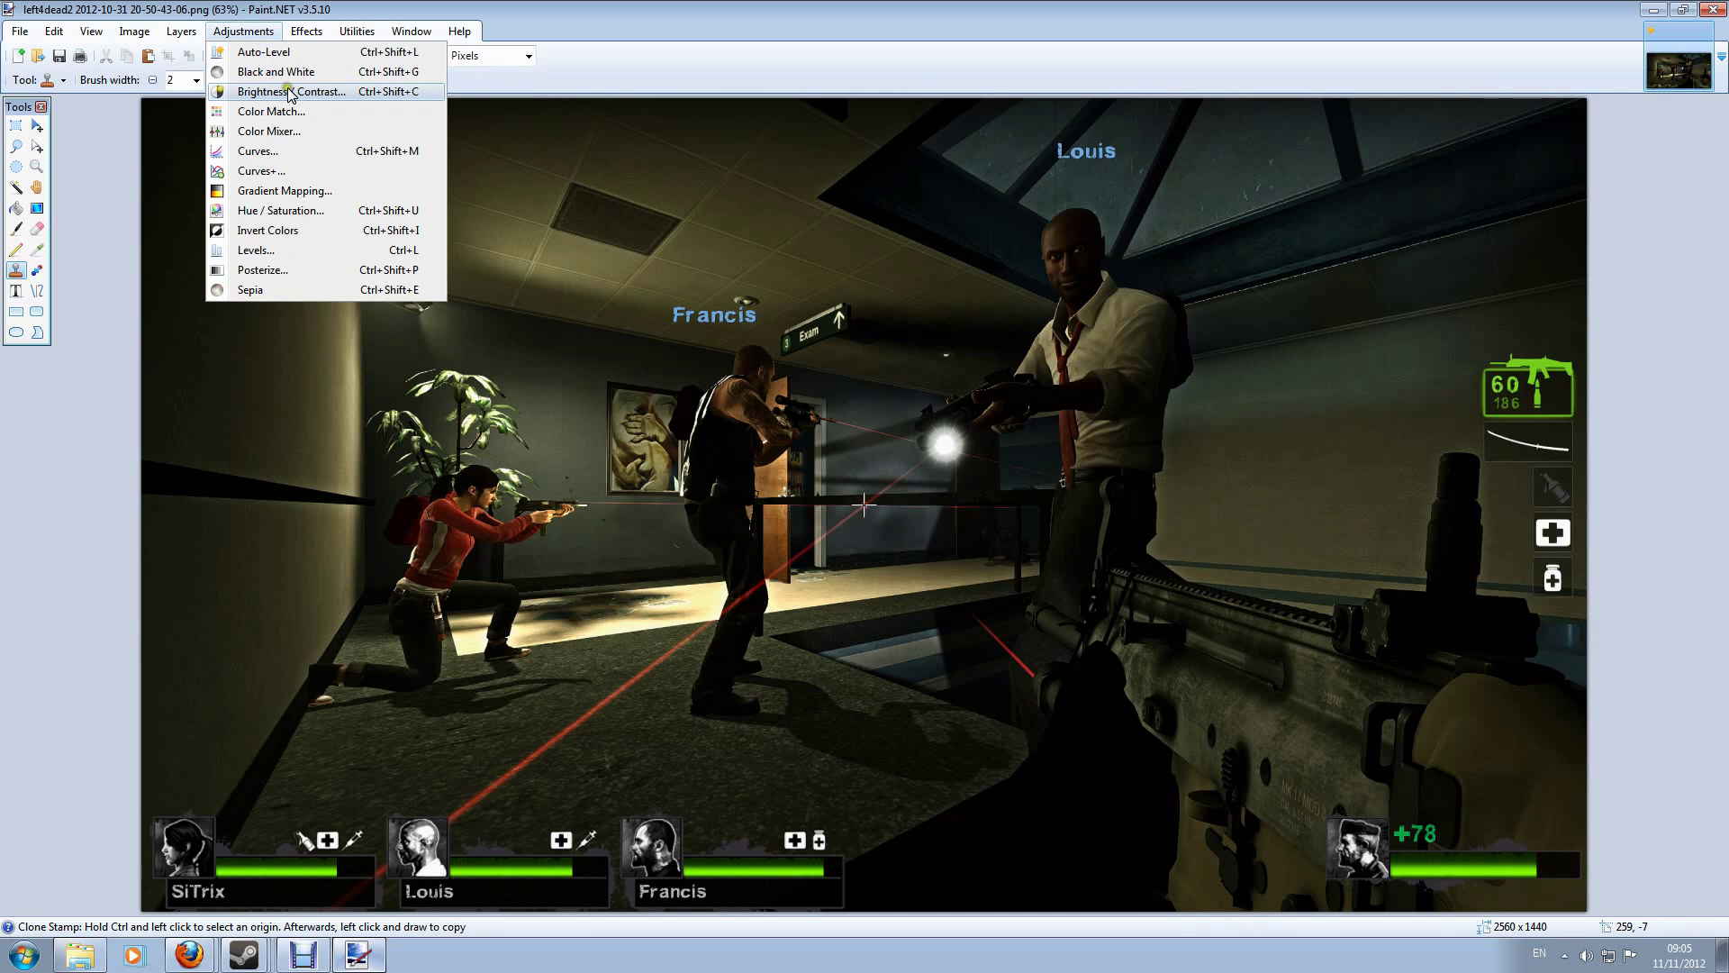
{"action": "left_click", "coordinate": [311, 212]}
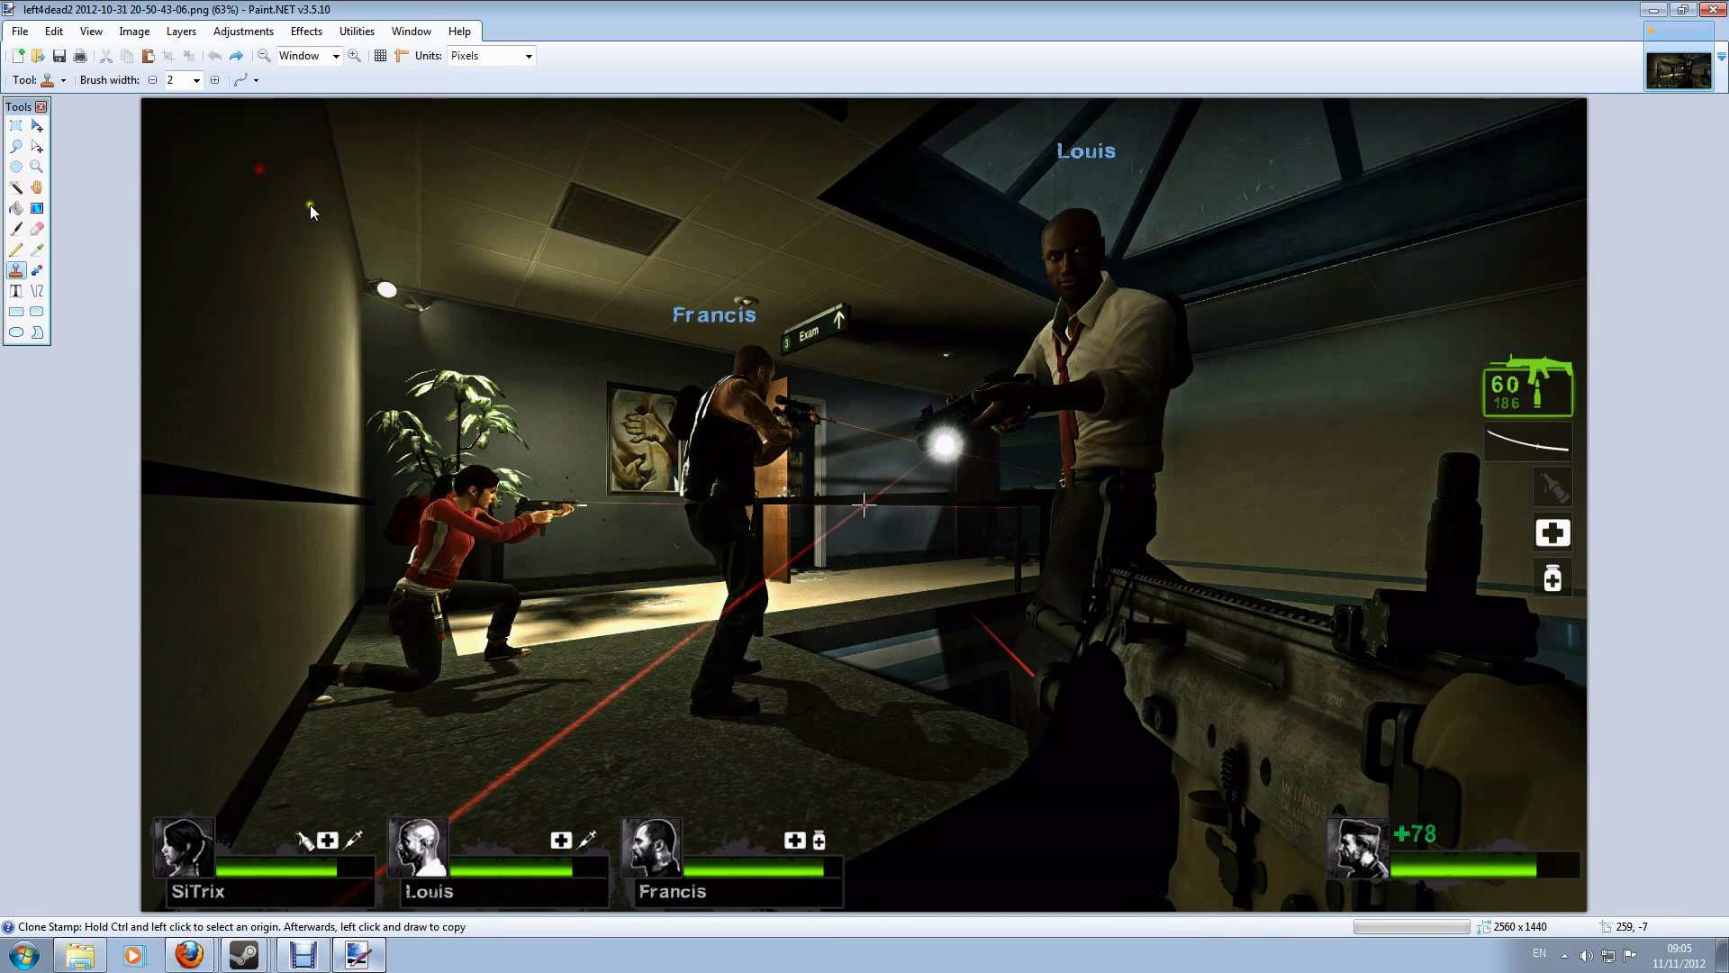
{"action": "mouse_move", "coordinate": [859, 468]}
{"action": "left_mouse_down"}
{"action": "mouse_move", "coordinate": [838, 421]}
{"action": "mouse_move", "coordinate": [856, 459]}
{"action": "left_mouse_up"}
{"action": "left_click", "coordinate": [797, 335]}
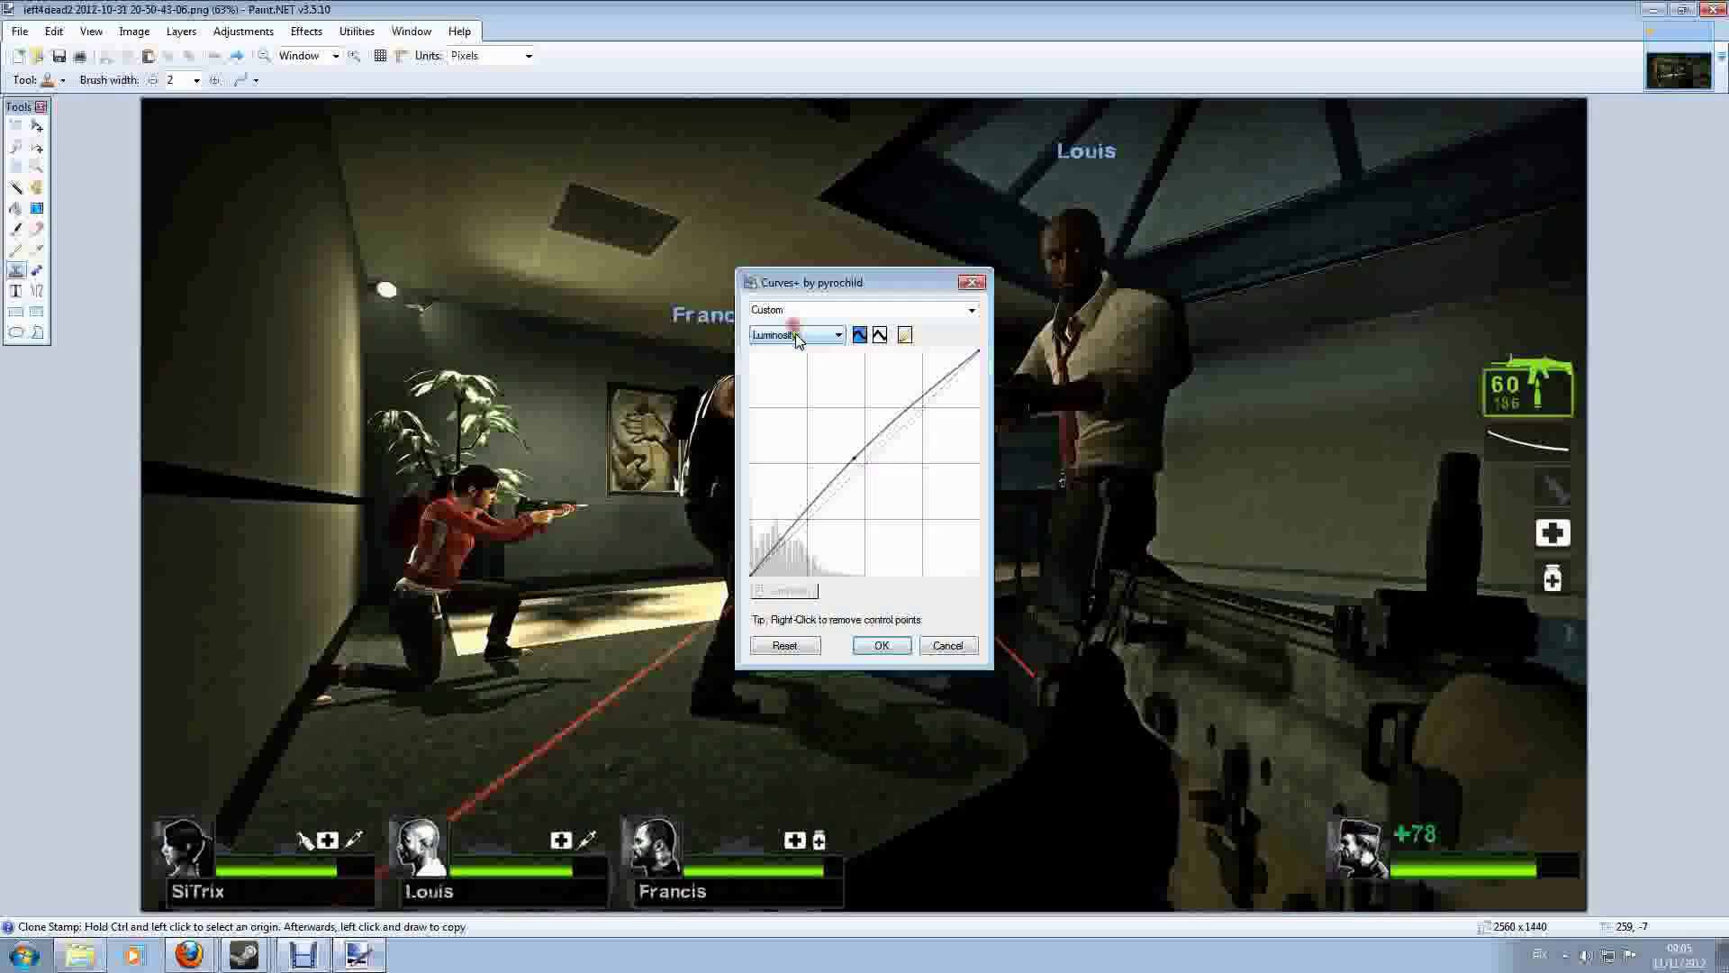
{"action": "left_click", "coordinate": [765, 362]}
{"action": "mouse_move", "coordinate": [872, 457]}
{"action": "left_mouse_down"}
{"action": "mouse_move", "coordinate": [847, 423]}
{"action": "mouse_move", "coordinate": [901, 473]}
{"action": "left_mouse_up"}
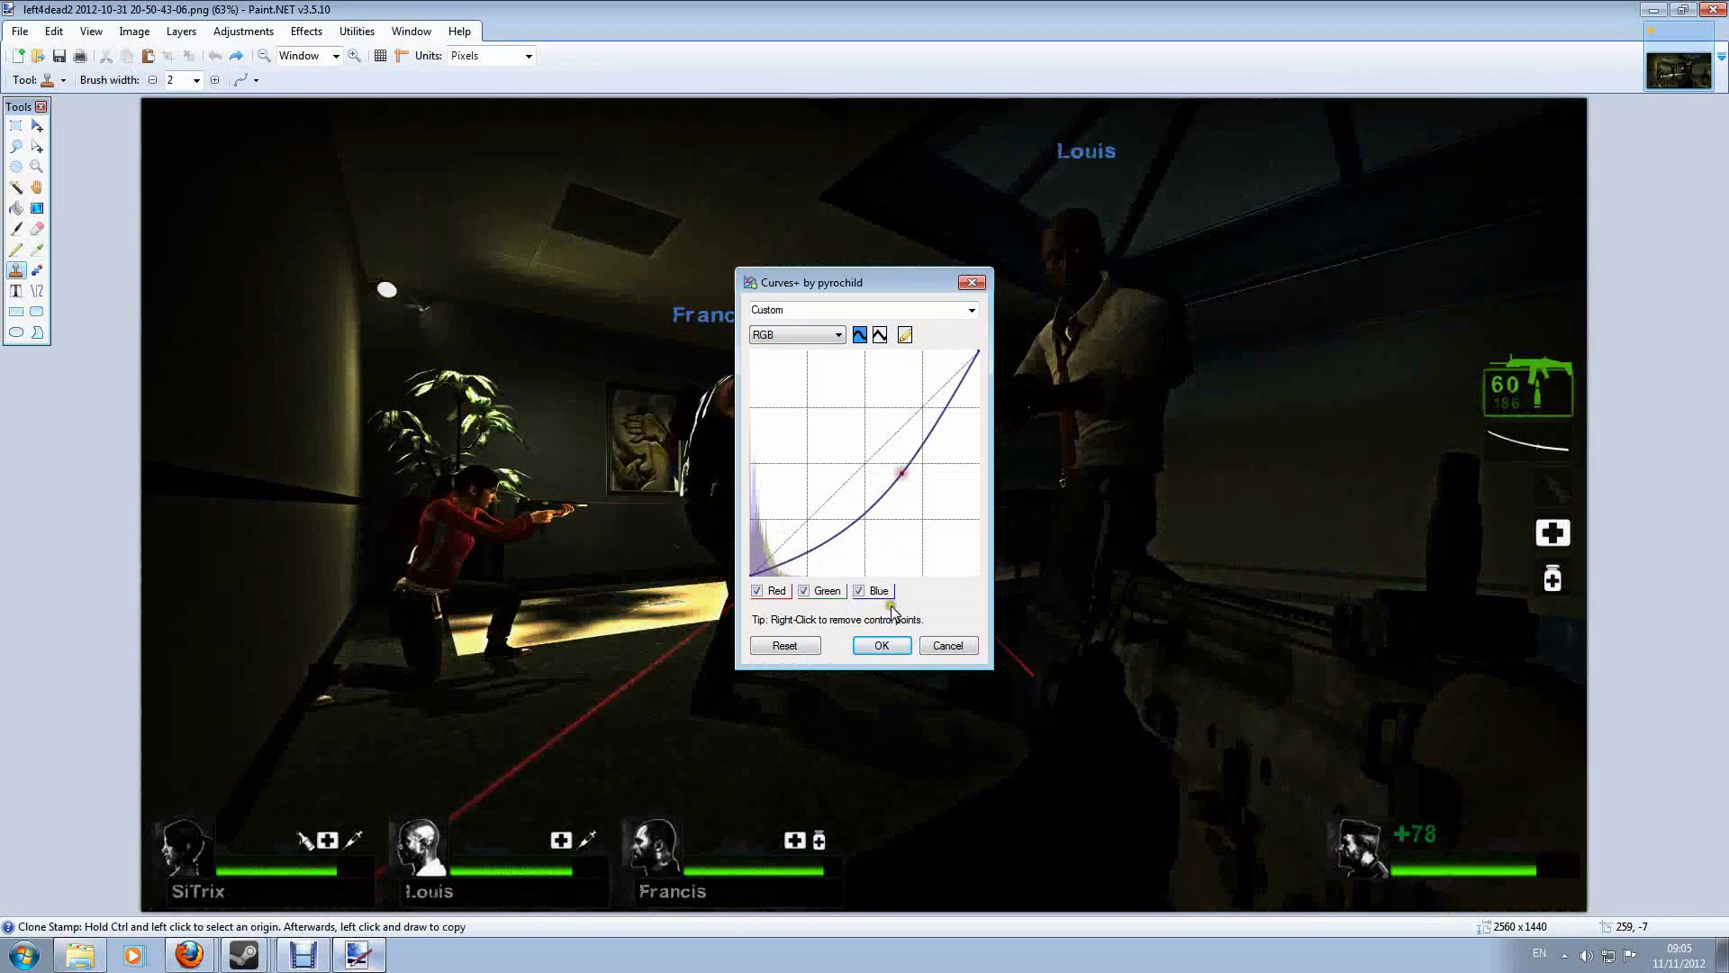
{"action": "left_click", "coordinate": [948, 645]}
Step: Try the Sharpen photo effect on the screenshot with an amount of 1, and discard it
{"action": "left_click", "coordinate": [243, 31]}
{"action": "mouse_move", "coordinate": [306, 30]}
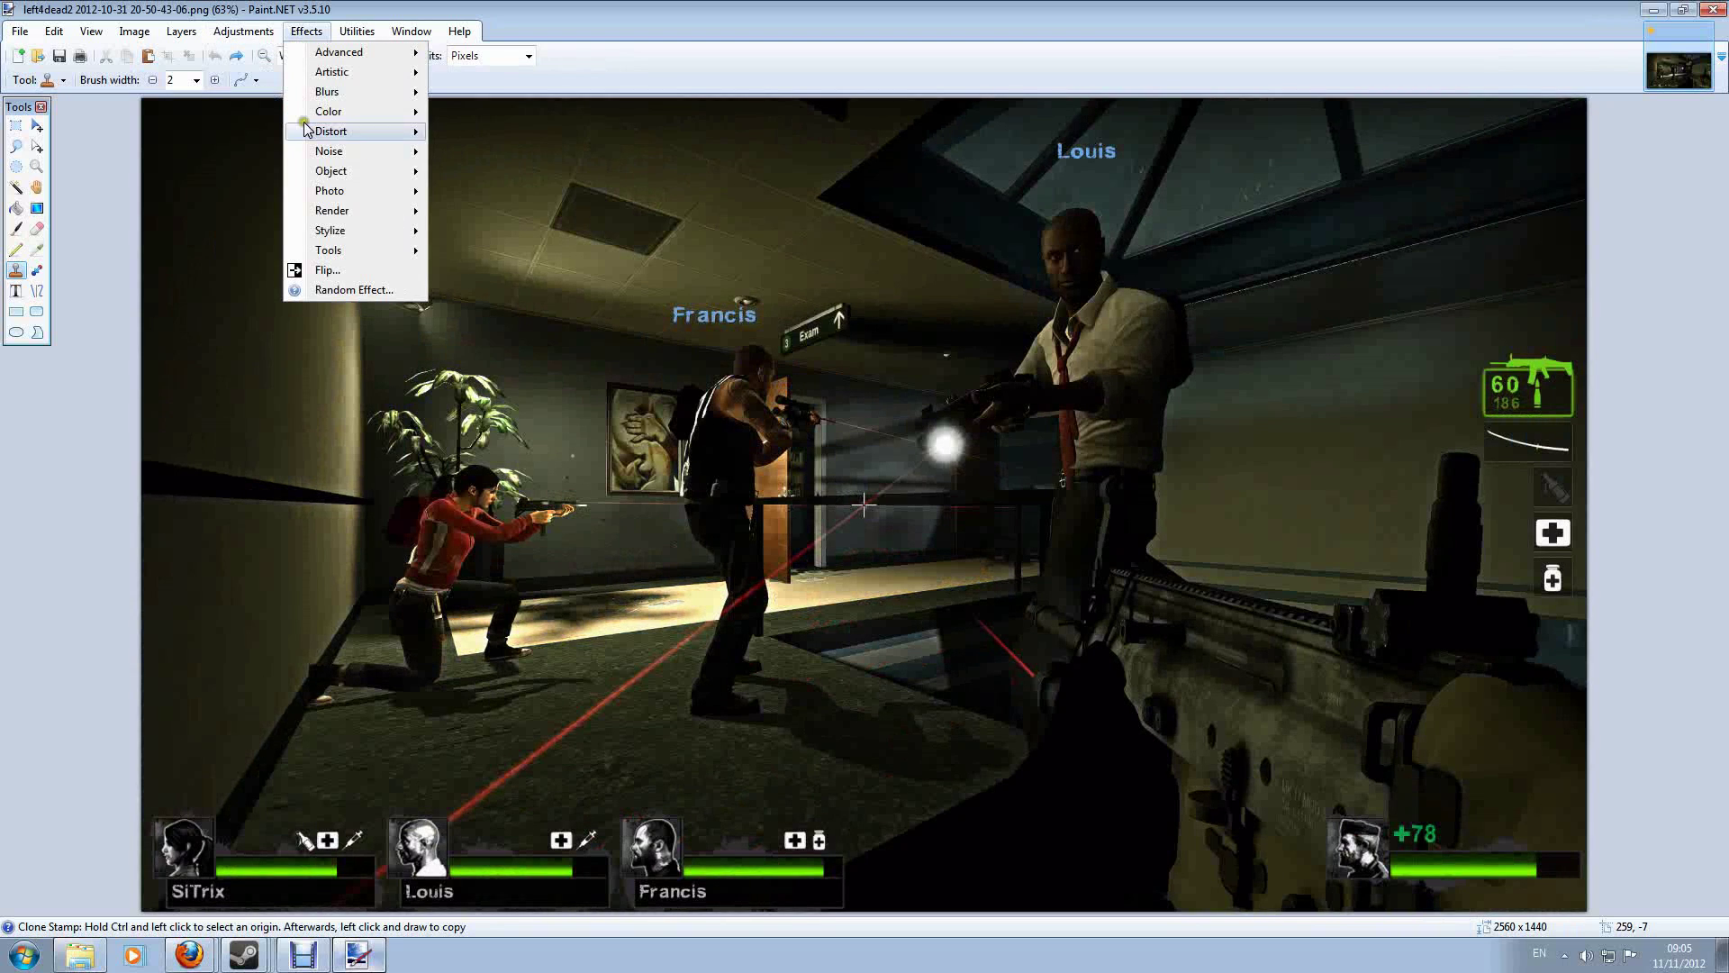
{"action": "mouse_move", "coordinate": [360, 191]}
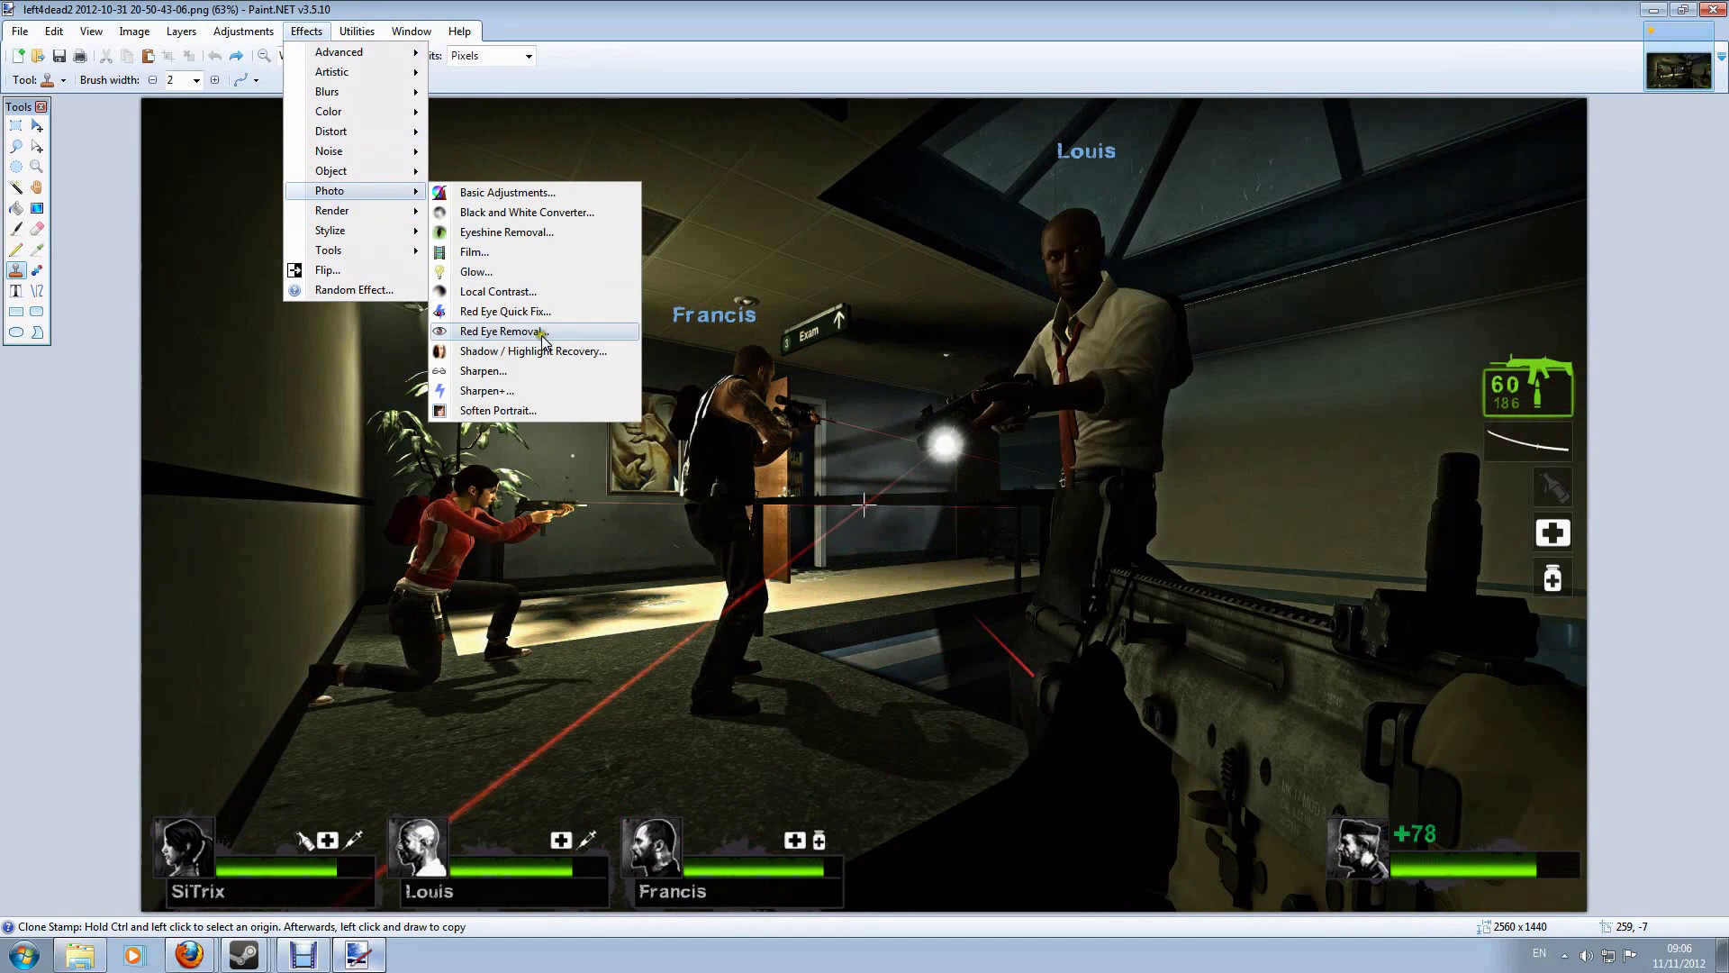
{"action": "left_click", "coordinate": [532, 371]}
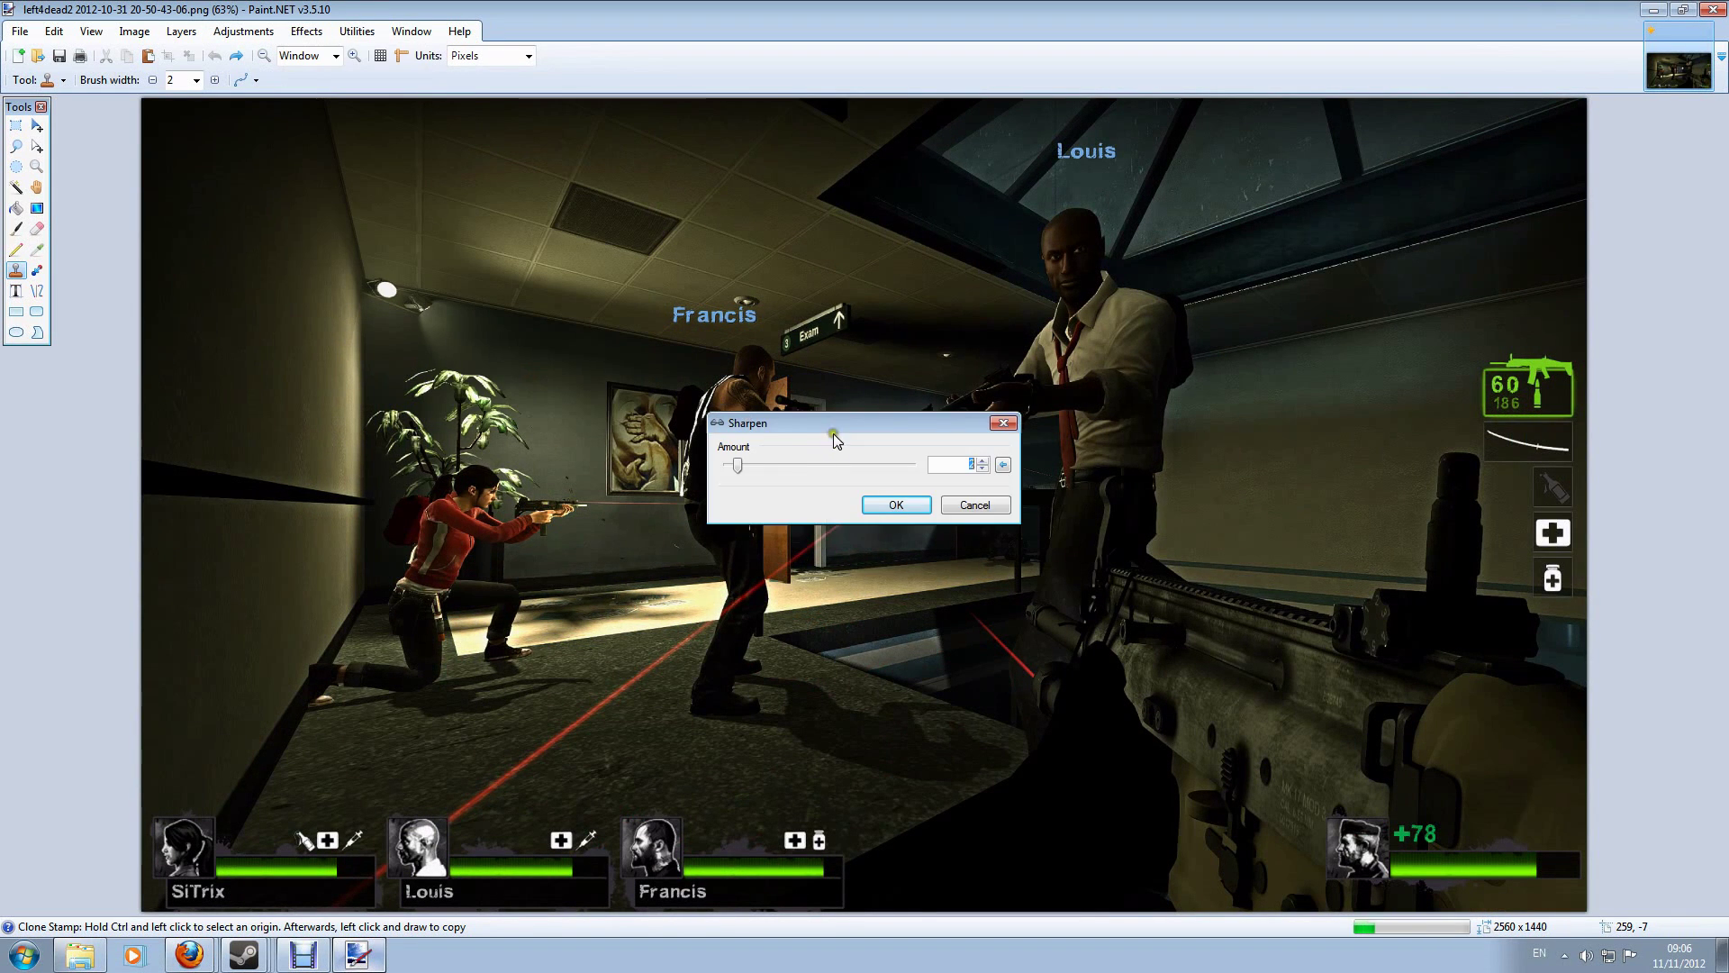
{"action": "left_click_drag", "start_coordinate": [1115, 349], "coordinate": [1169, 362]}
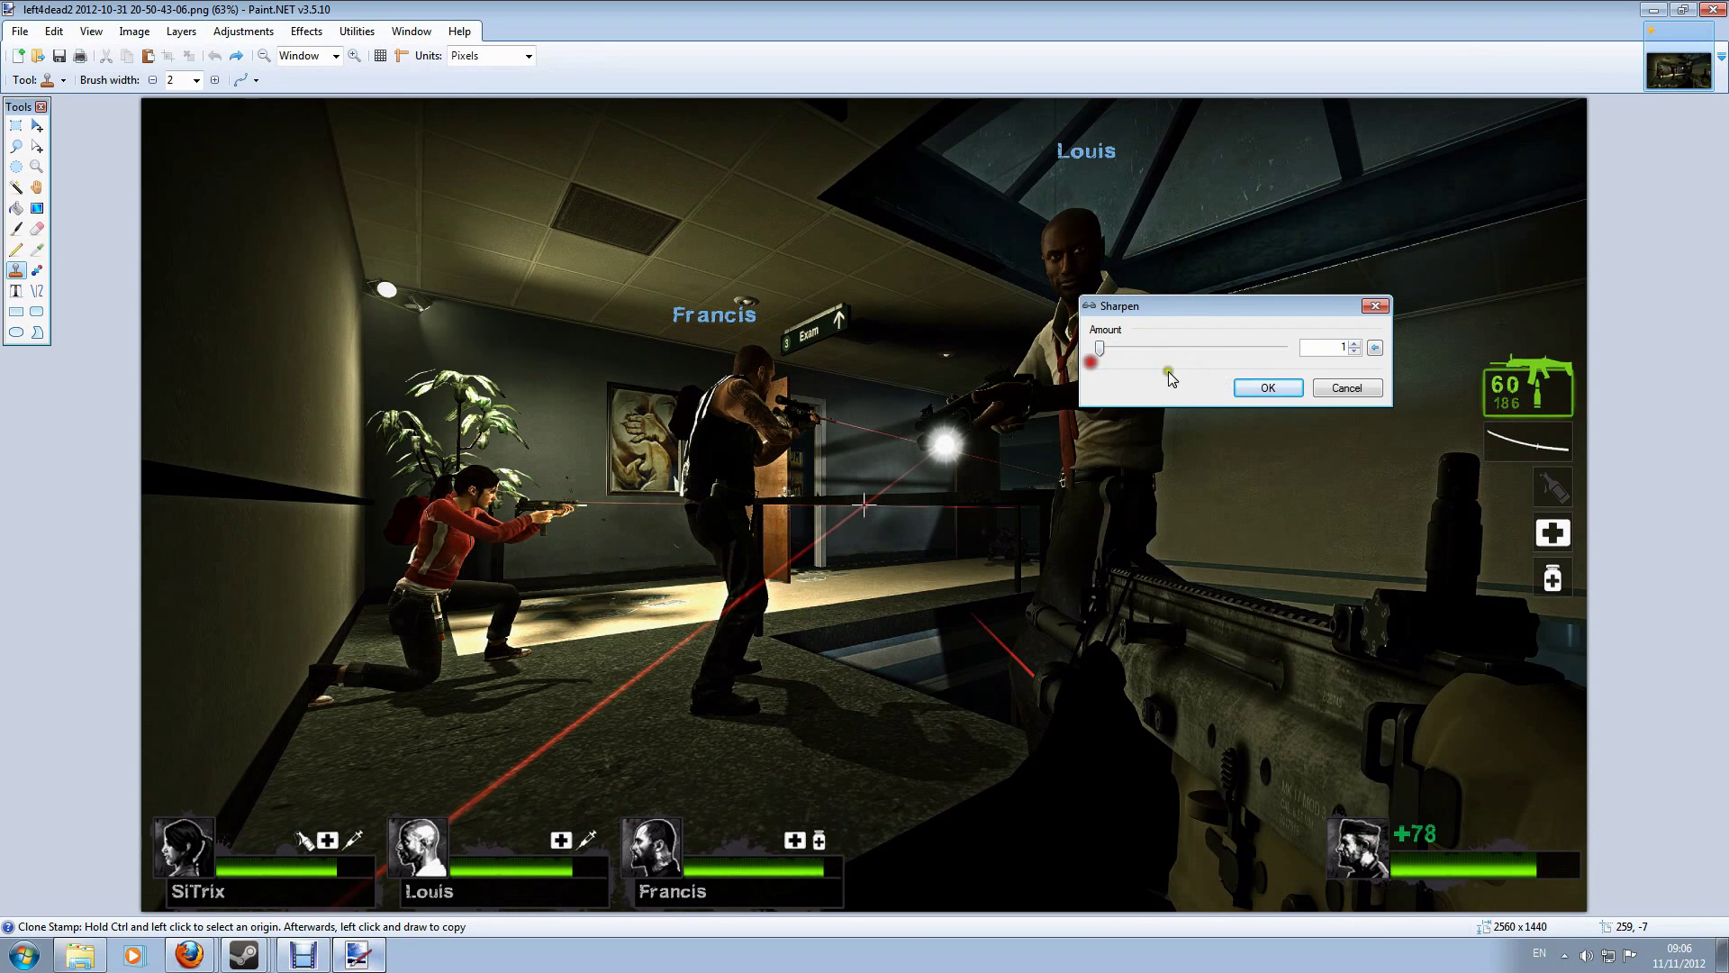
{"action": "left_click", "coordinate": [1351, 388]}
{"action": "left_click", "coordinate": [243, 31]}
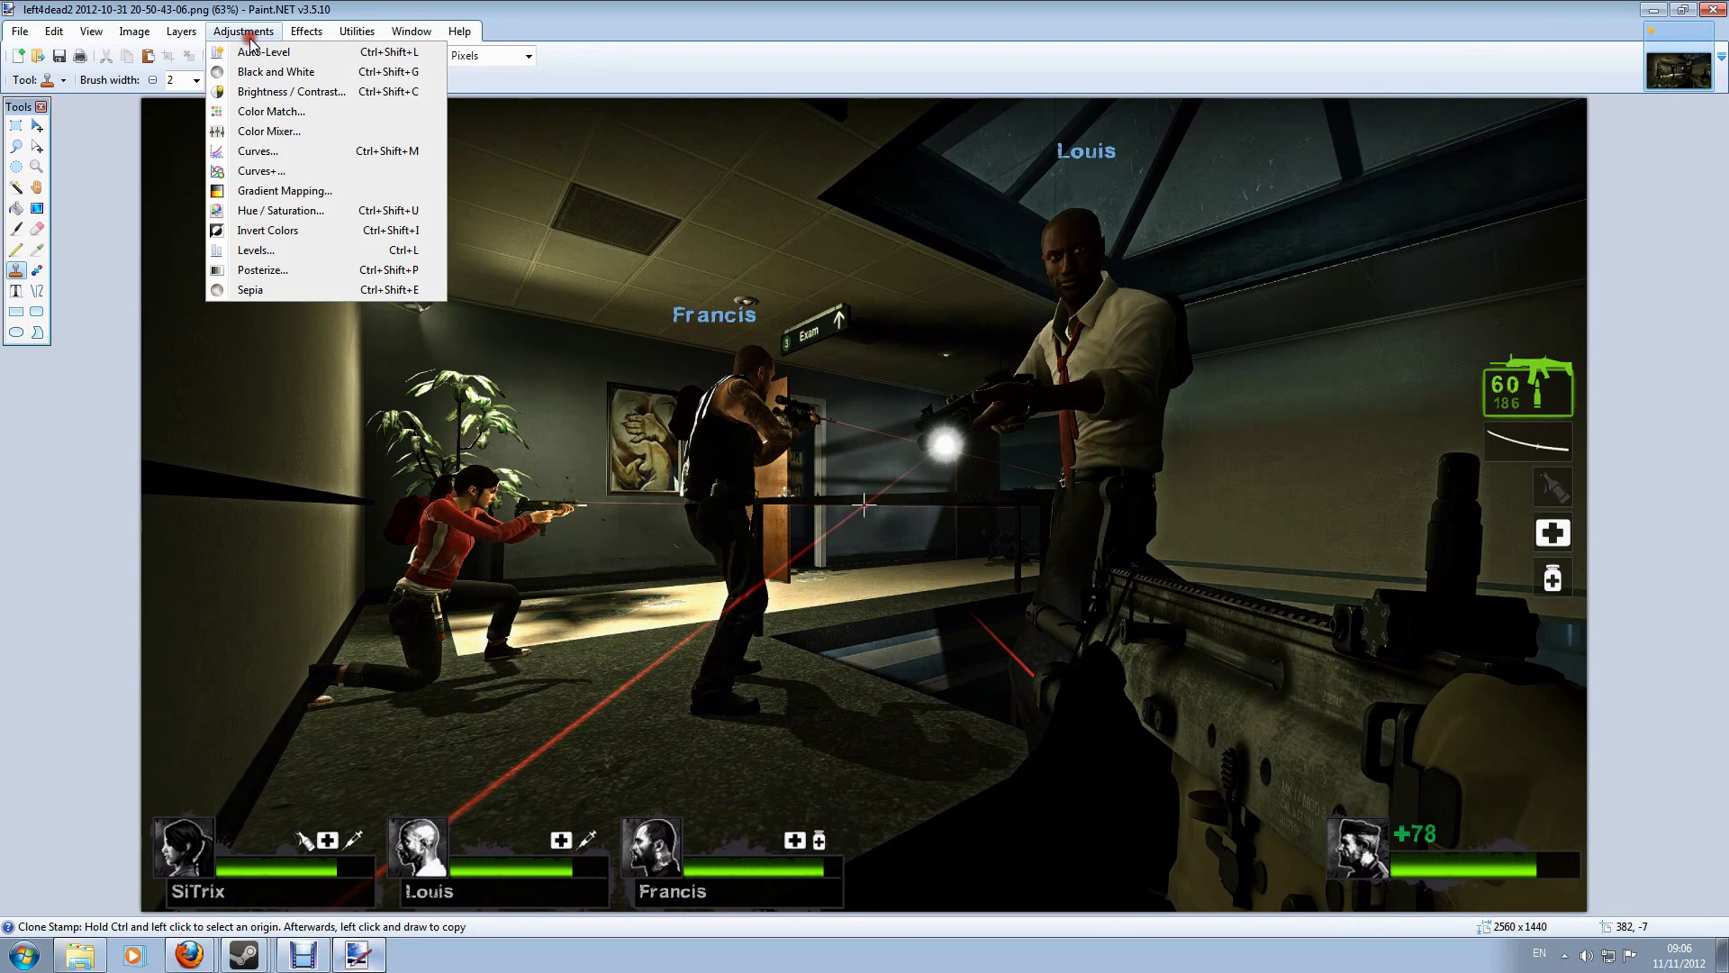
{"action": "left_click", "coordinate": [366, 14]}
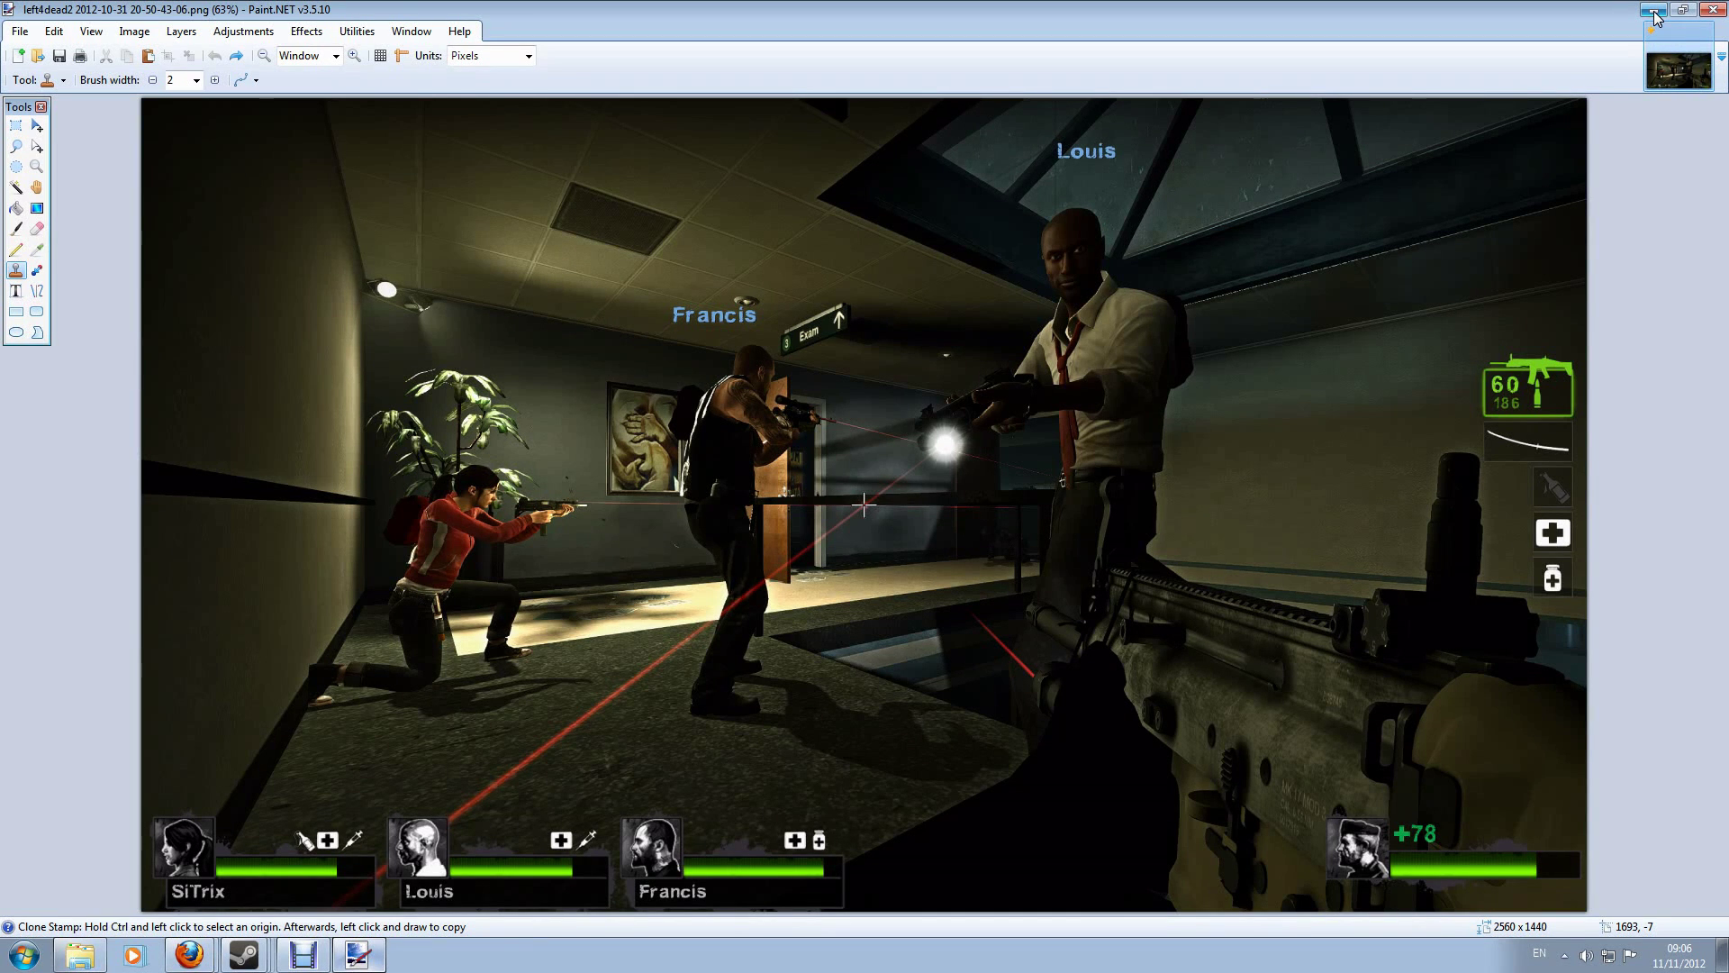
Step: Return to Firefox and compare the Skyrim images with and without SweetFX on the download page
{"action": "left_click", "coordinate": [1655, 15]}
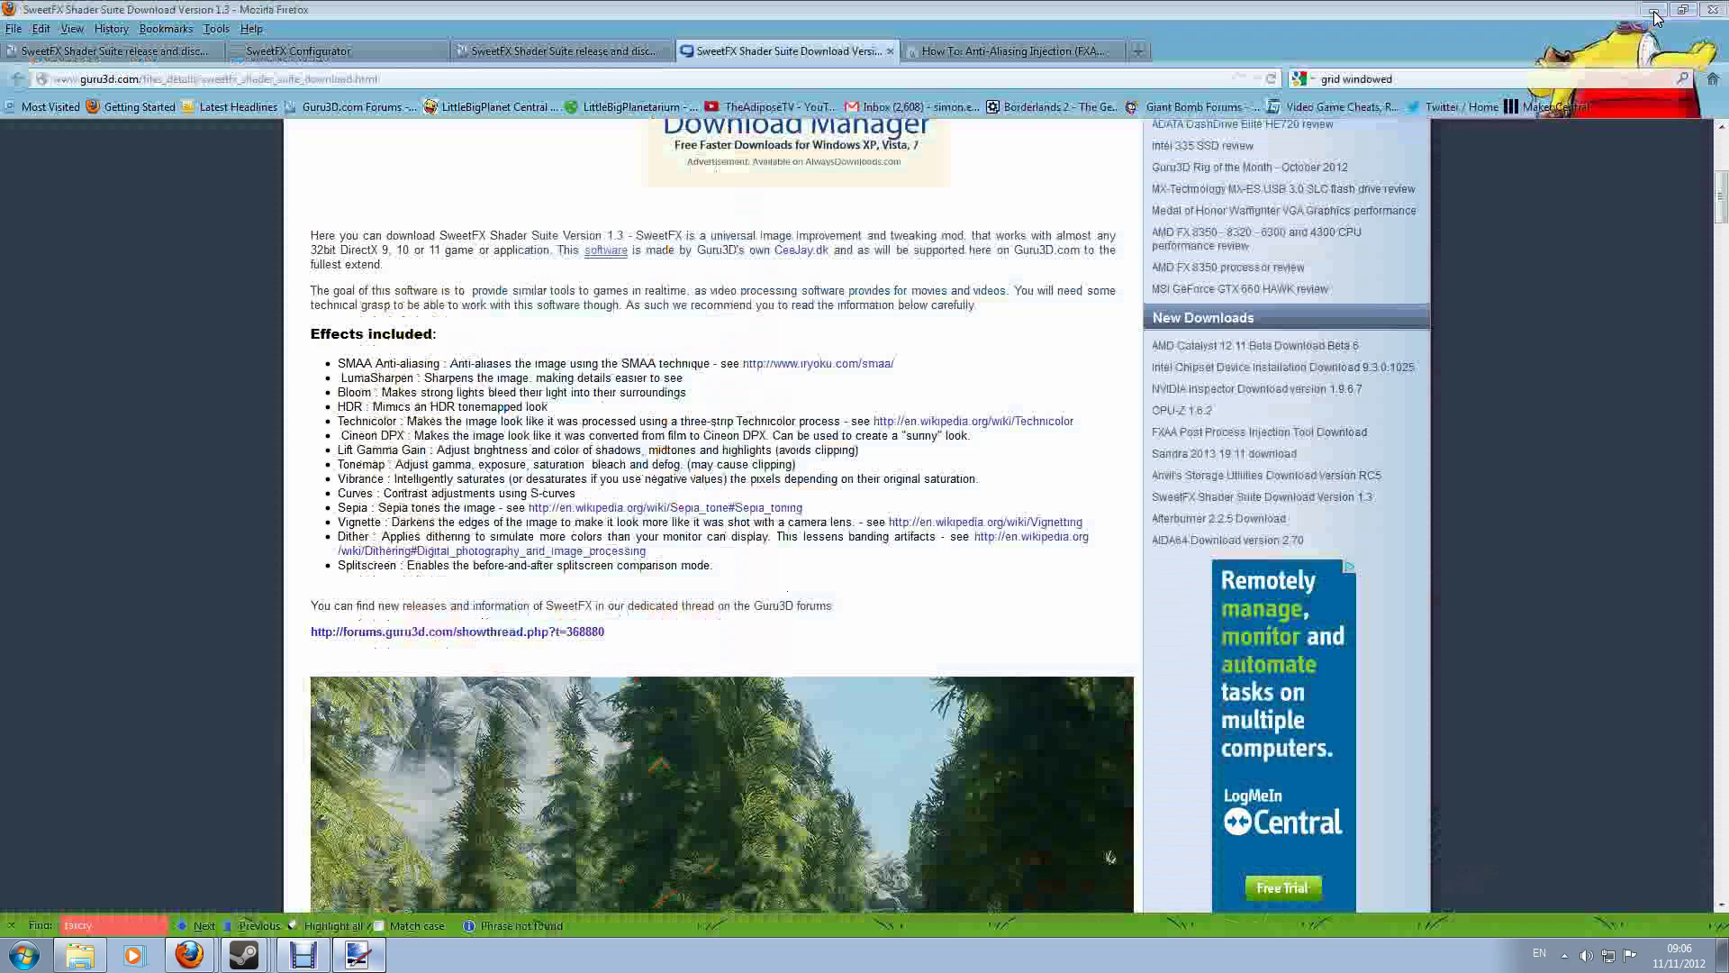
{"action": "left_click_drag", "start_coordinate": [501, 391], "coordinate": [533, 452]}
{"action": "left_click", "coordinate": [527, 438]}
{"action": "scroll", "coordinate": [526, 438], "scroll_direction": "down", "scroll_amount": 2}
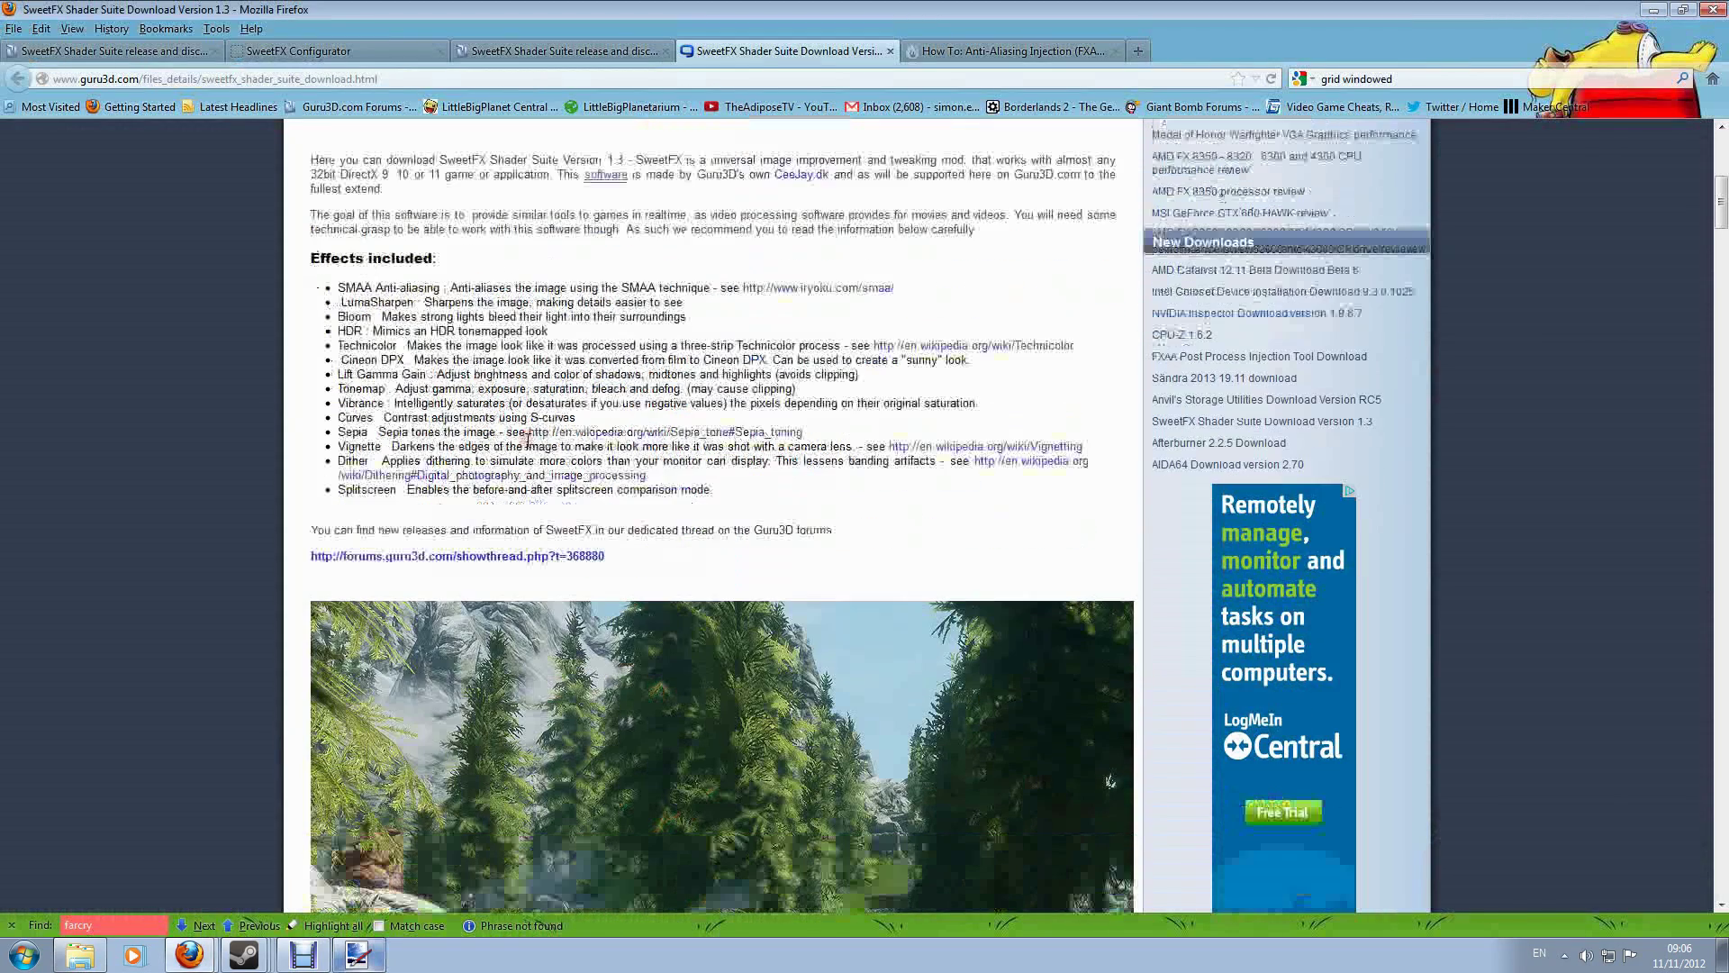
{"action": "scroll", "coordinate": [527, 439], "scroll_direction": "down", "scroll_amount": 9}
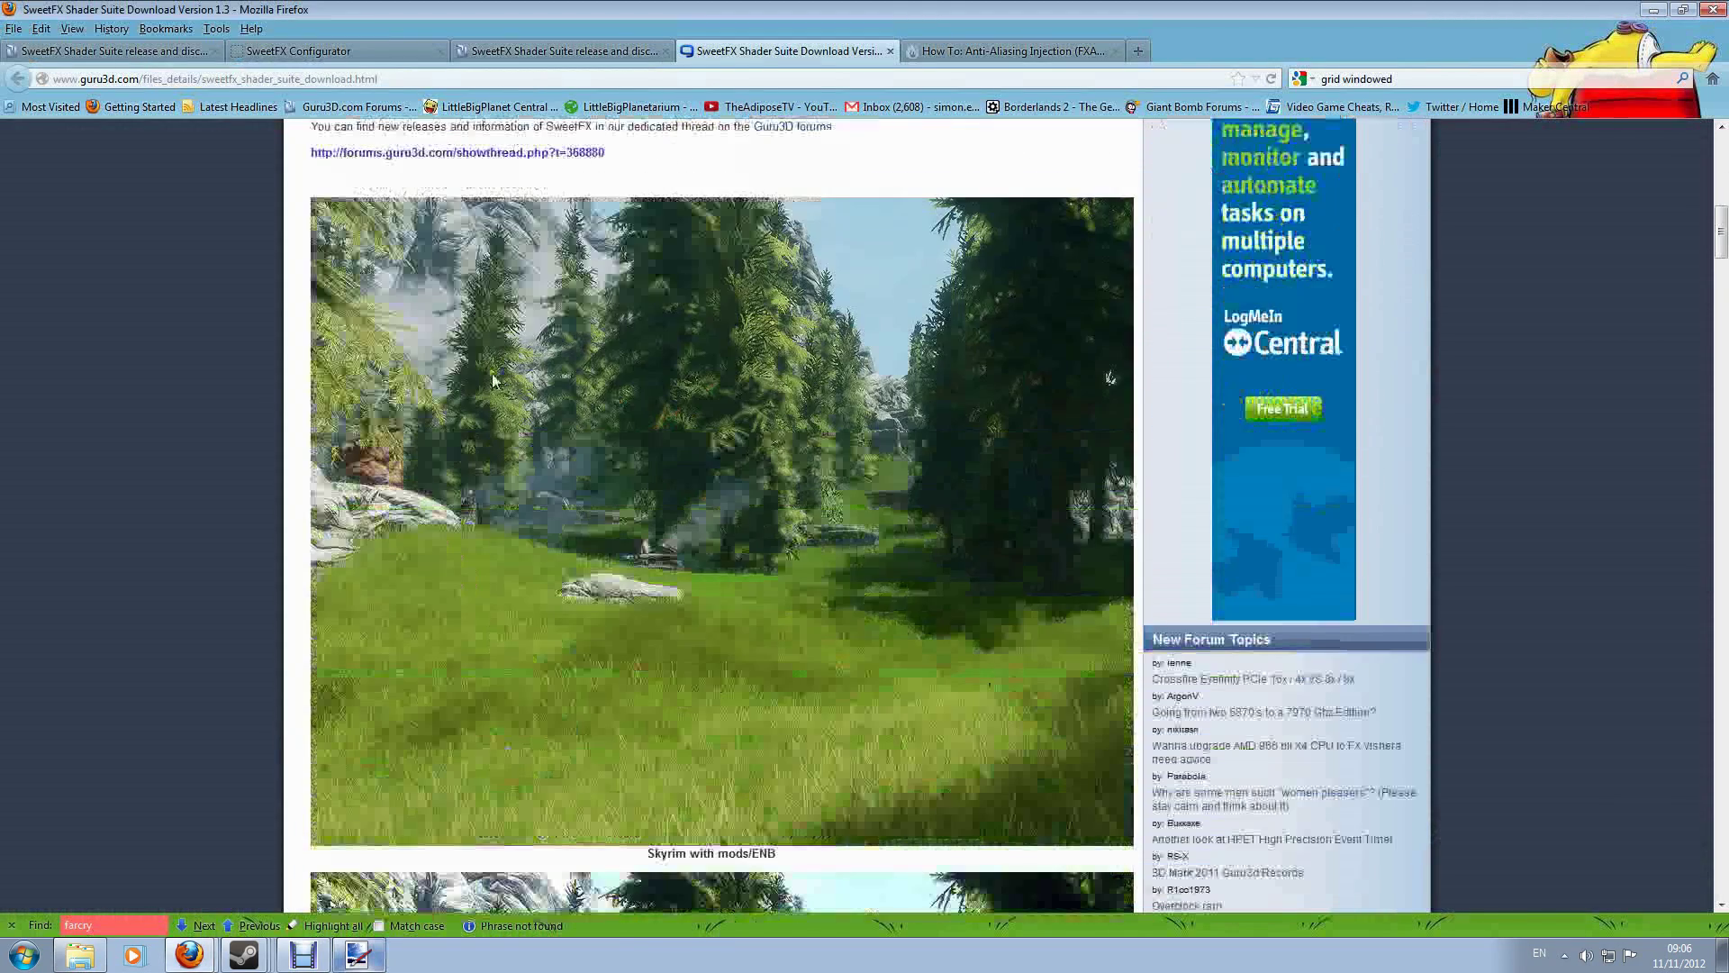
{"action": "scroll", "coordinate": [494, 380], "scroll_direction": "up", "scroll_amount": 16}
{"action": "scroll", "coordinate": [293, 347], "scroll_direction": "up", "scroll_amount": 3}
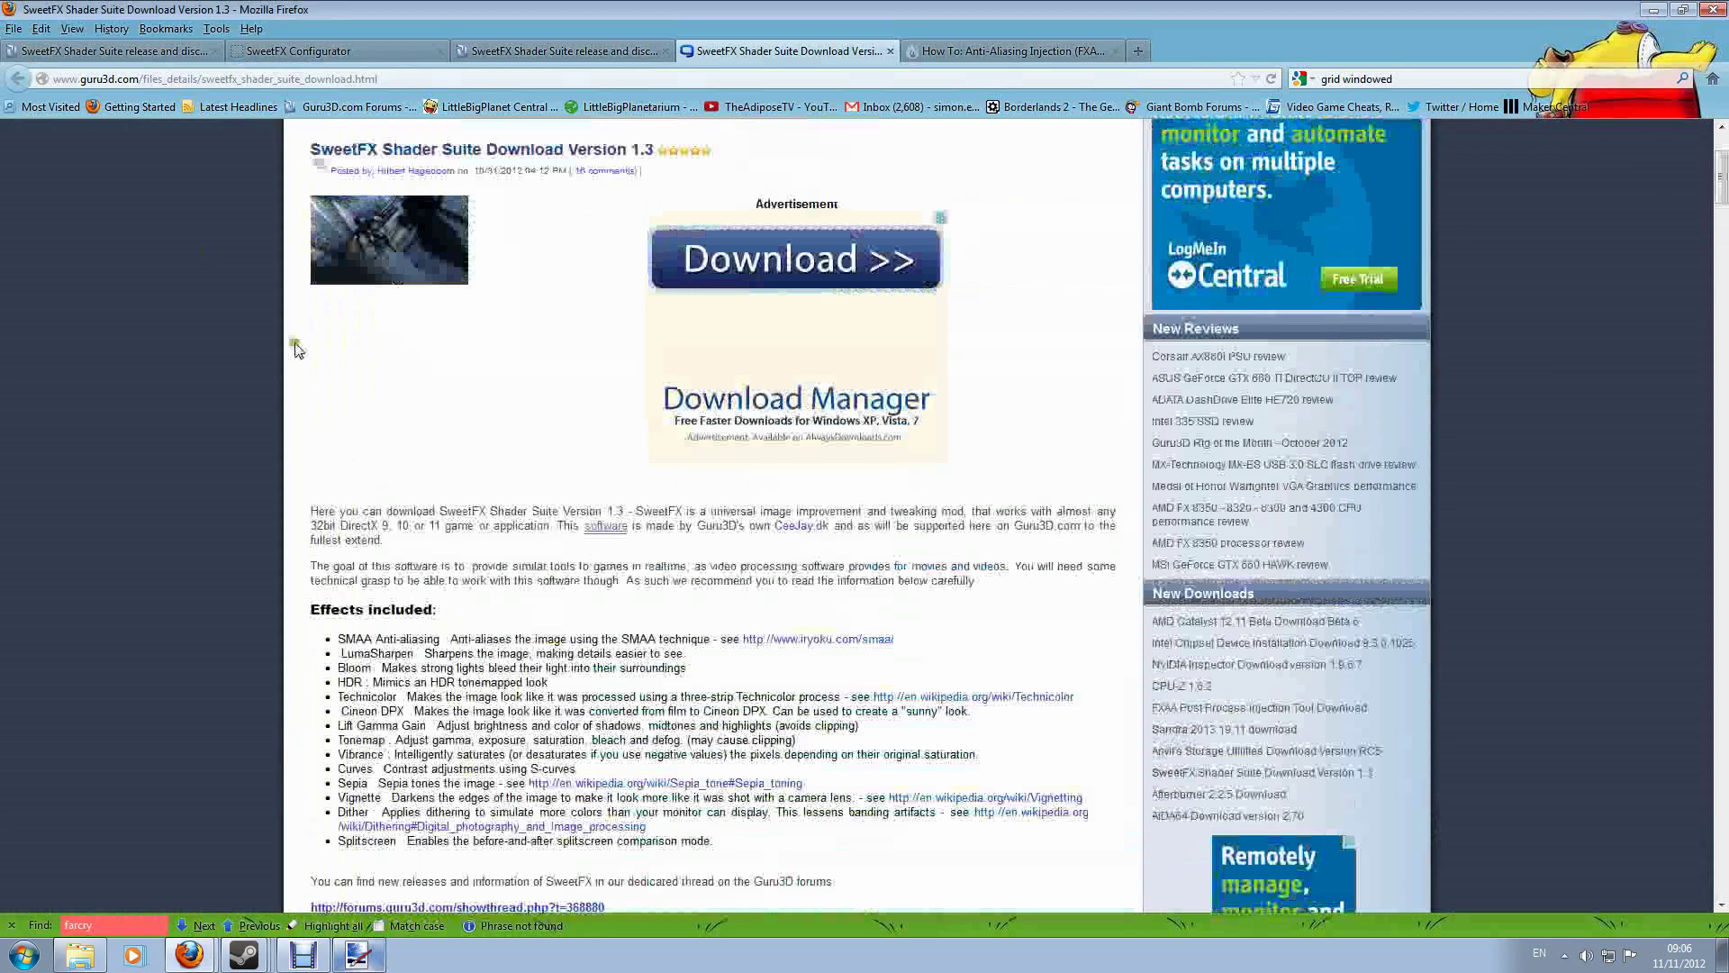
{"action": "scroll", "coordinate": [295, 349], "scroll_direction": "down", "scroll_amount": 13}
{"action": "scroll", "coordinate": [296, 350], "scroll_direction": "down", "scroll_amount": 20}
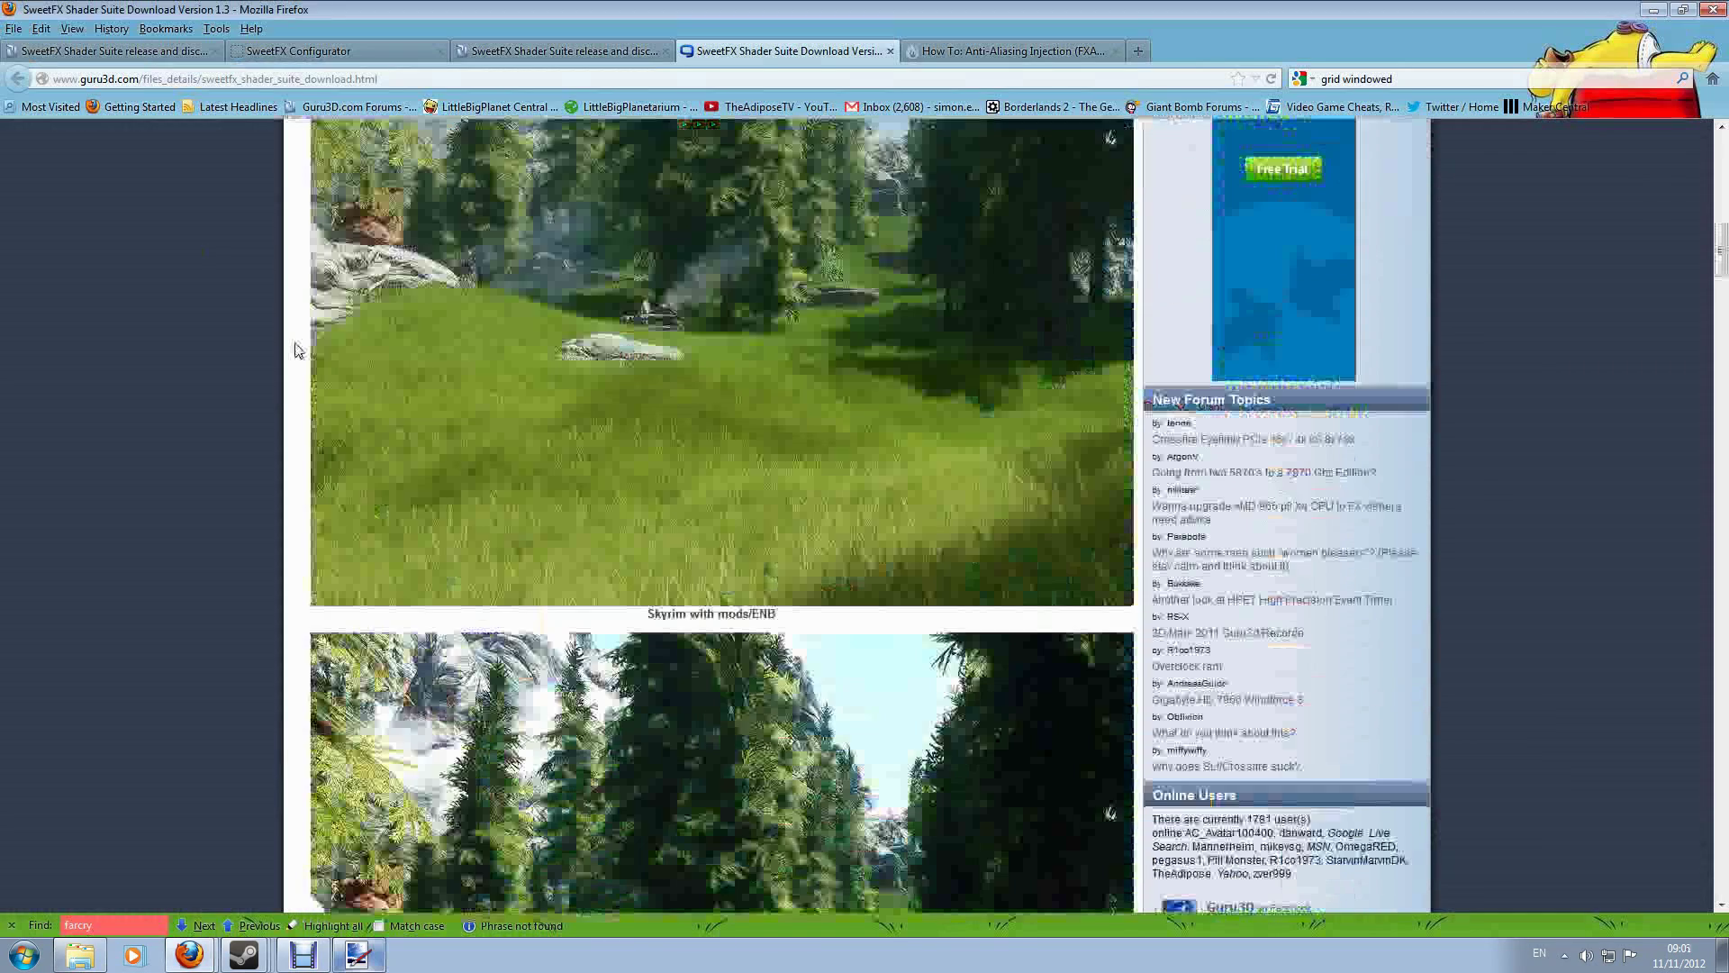
{"action": "scroll", "coordinate": [295, 349], "scroll_direction": "up", "scroll_amount": 13}
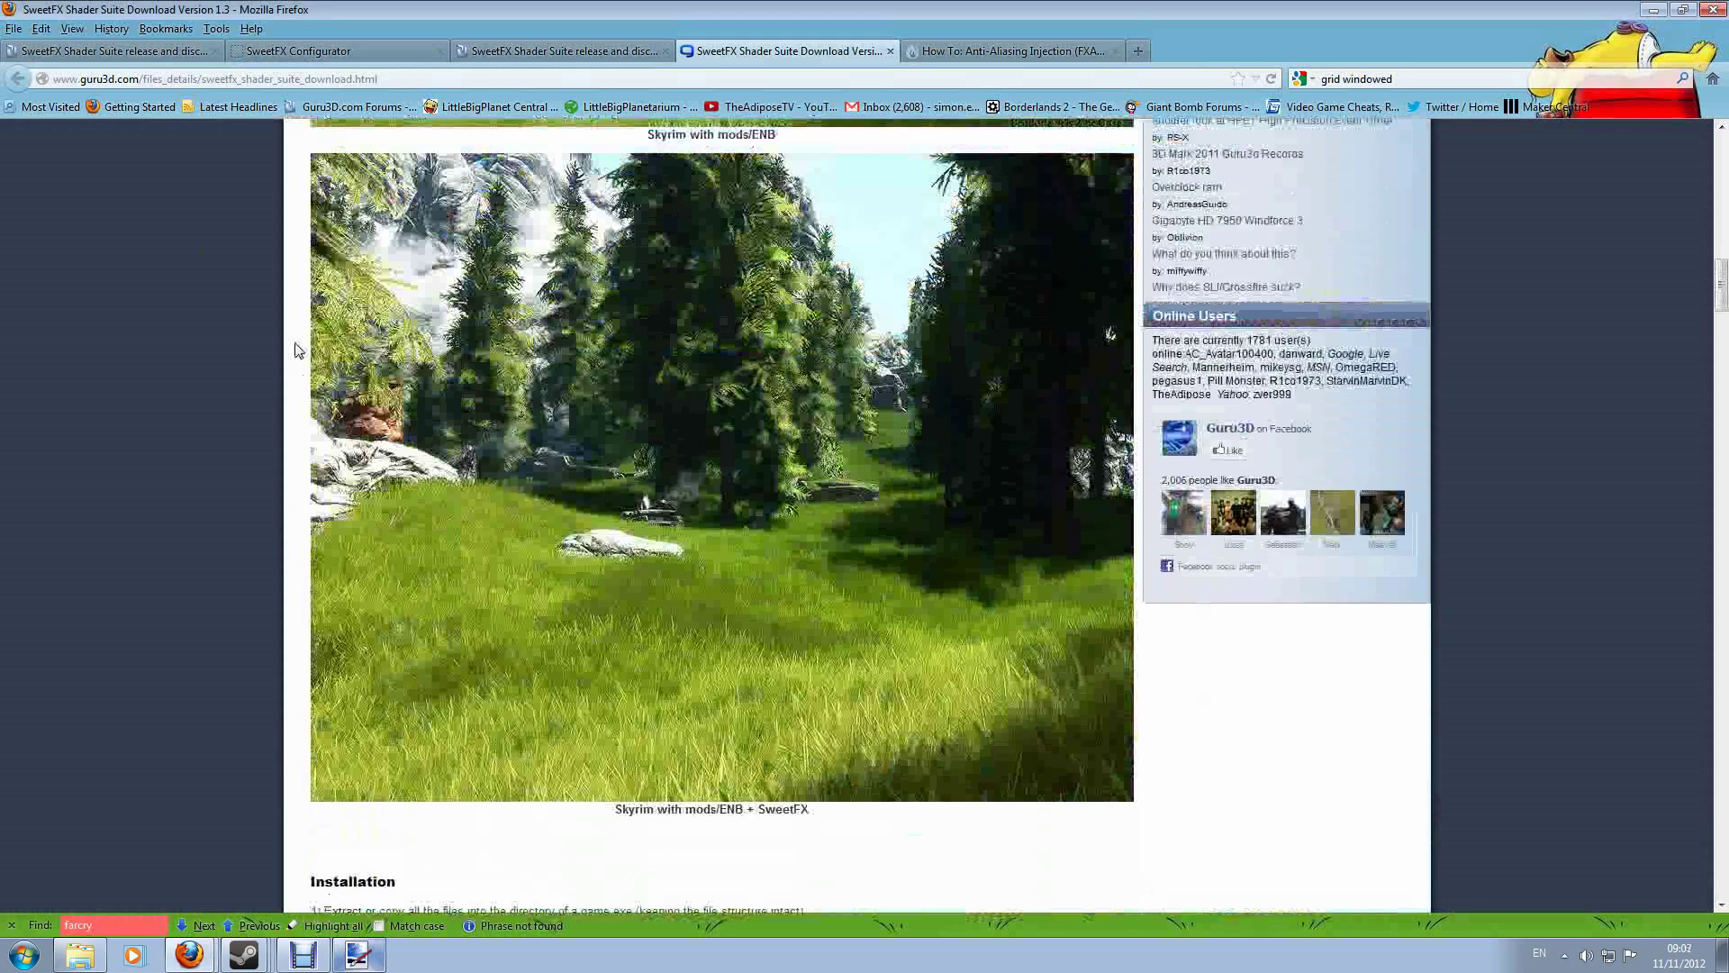
{"action": "scroll", "coordinate": [295, 349], "scroll_direction": "down", "scroll_amount": 8}
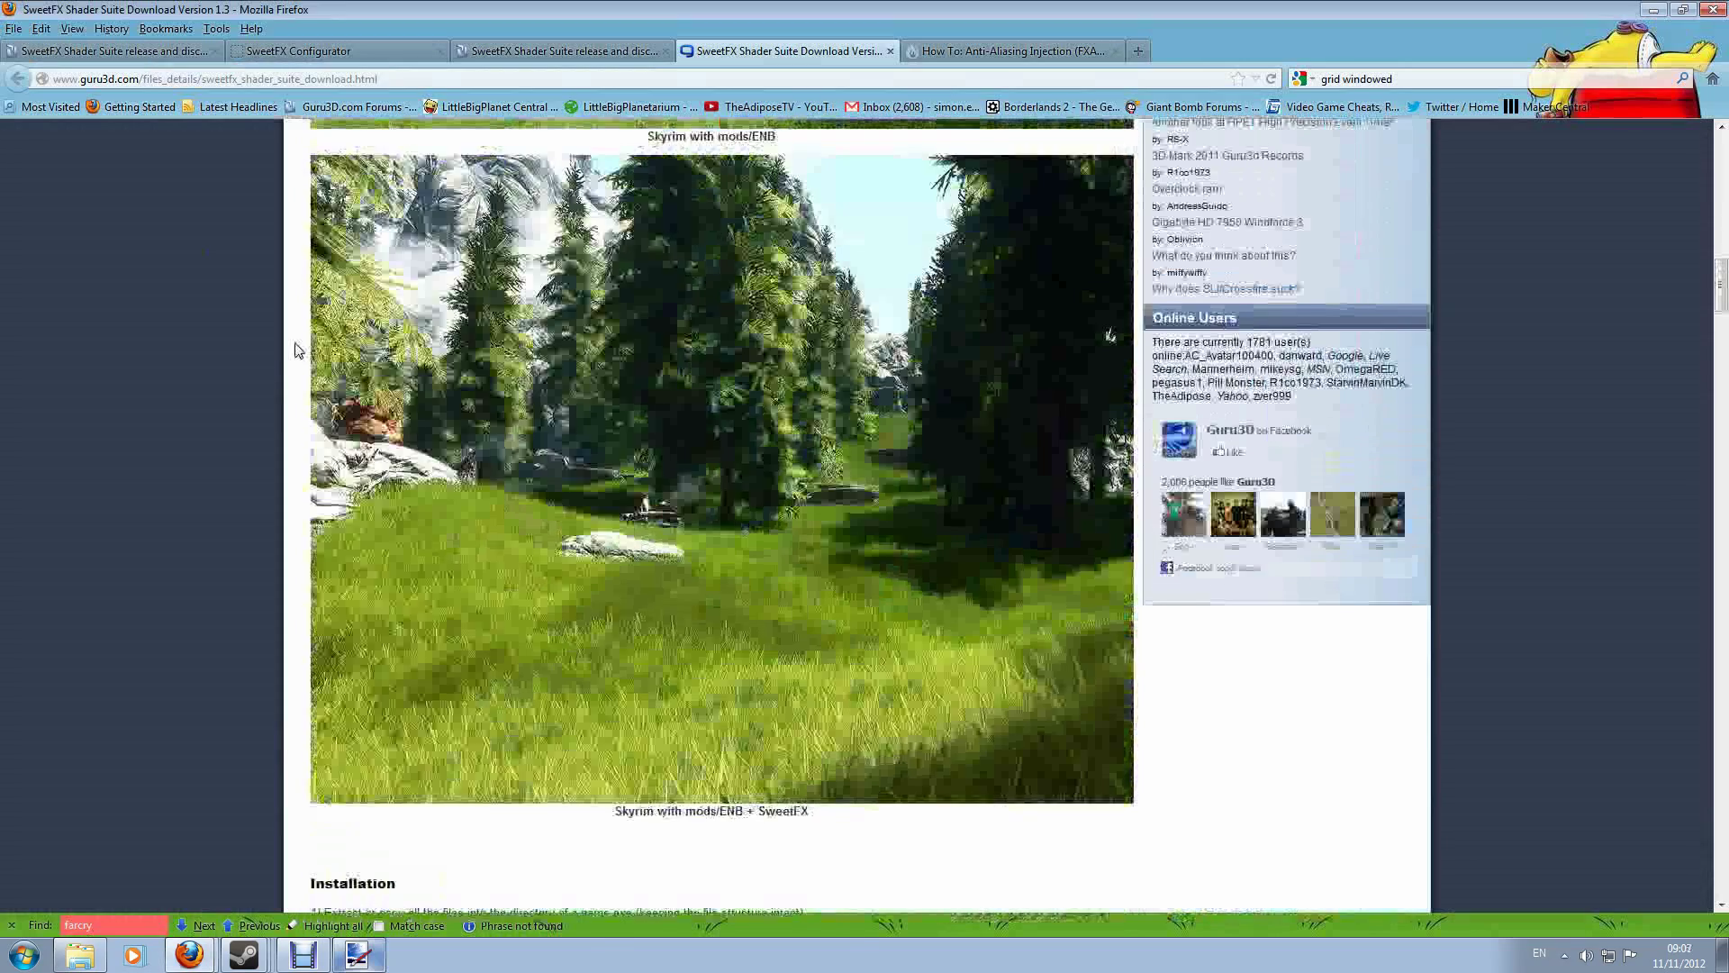
{"action": "scroll", "coordinate": [296, 349], "scroll_direction": "up", "scroll_amount": 11}
Step: Look through the download page's installation, preset and problem notes down to the sample images and download locations
{"action": "scroll", "coordinate": [296, 350], "scroll_direction": "down", "scroll_amount": 20}
{"action": "scroll", "coordinate": [295, 349], "scroll_direction": "down", "scroll_amount": 20}
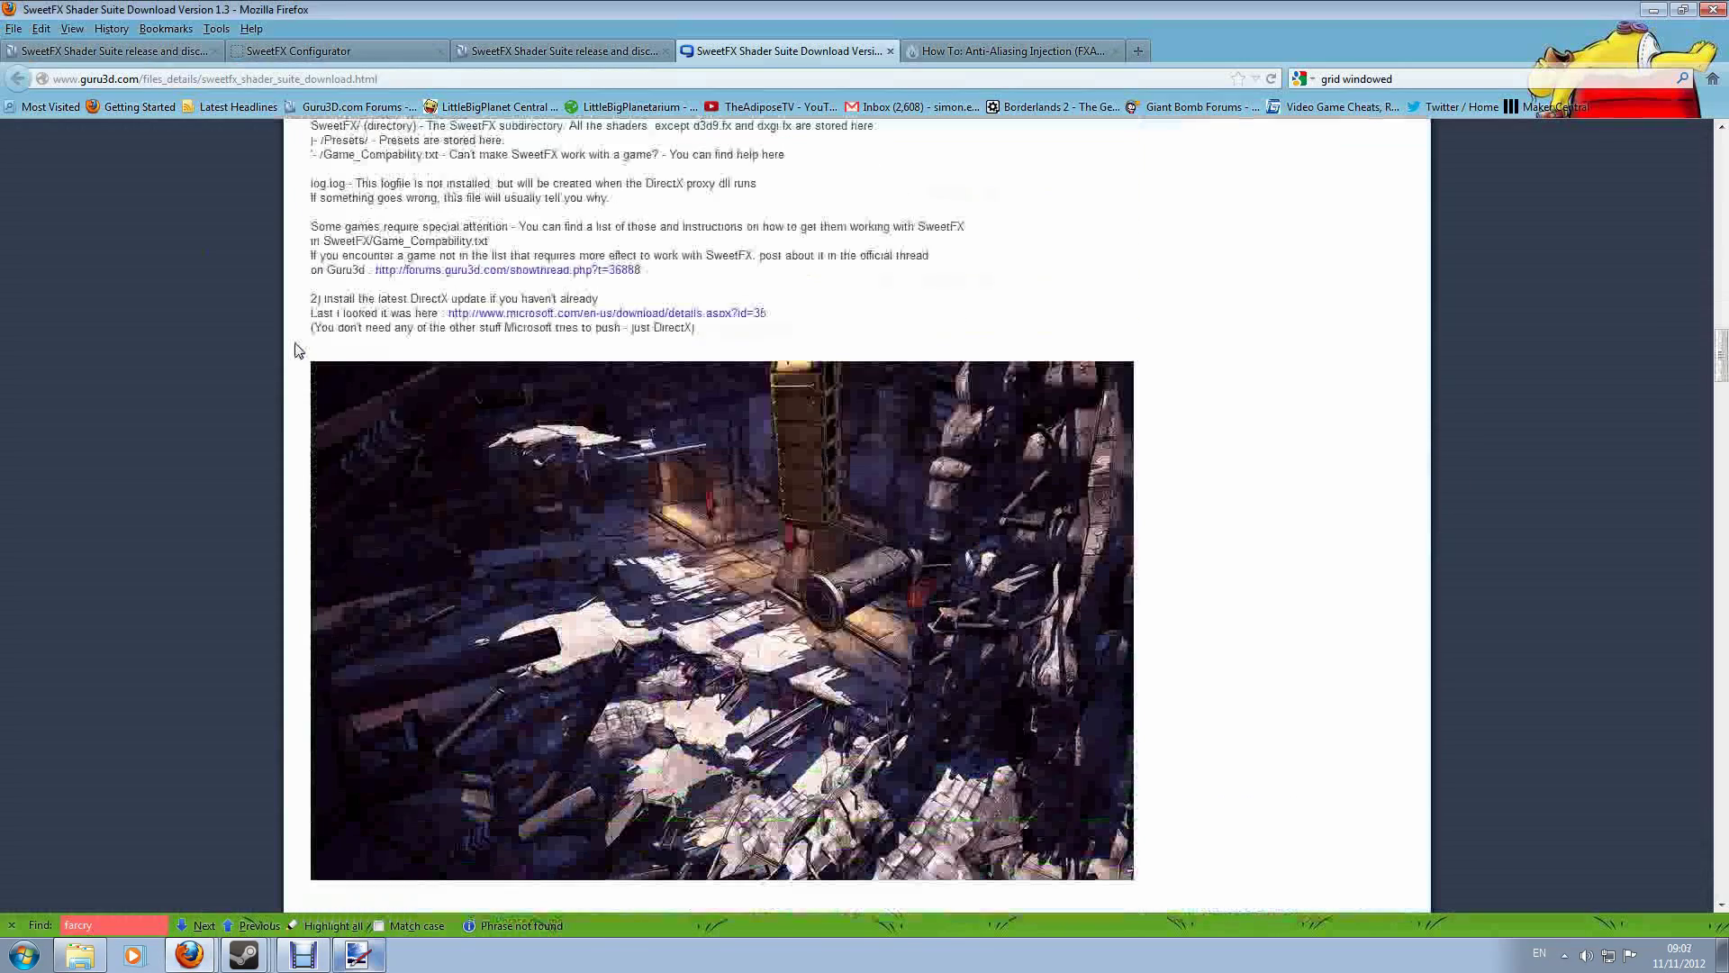
{"action": "scroll", "coordinate": [297, 350], "scroll_direction": "down", "scroll_amount": 20}
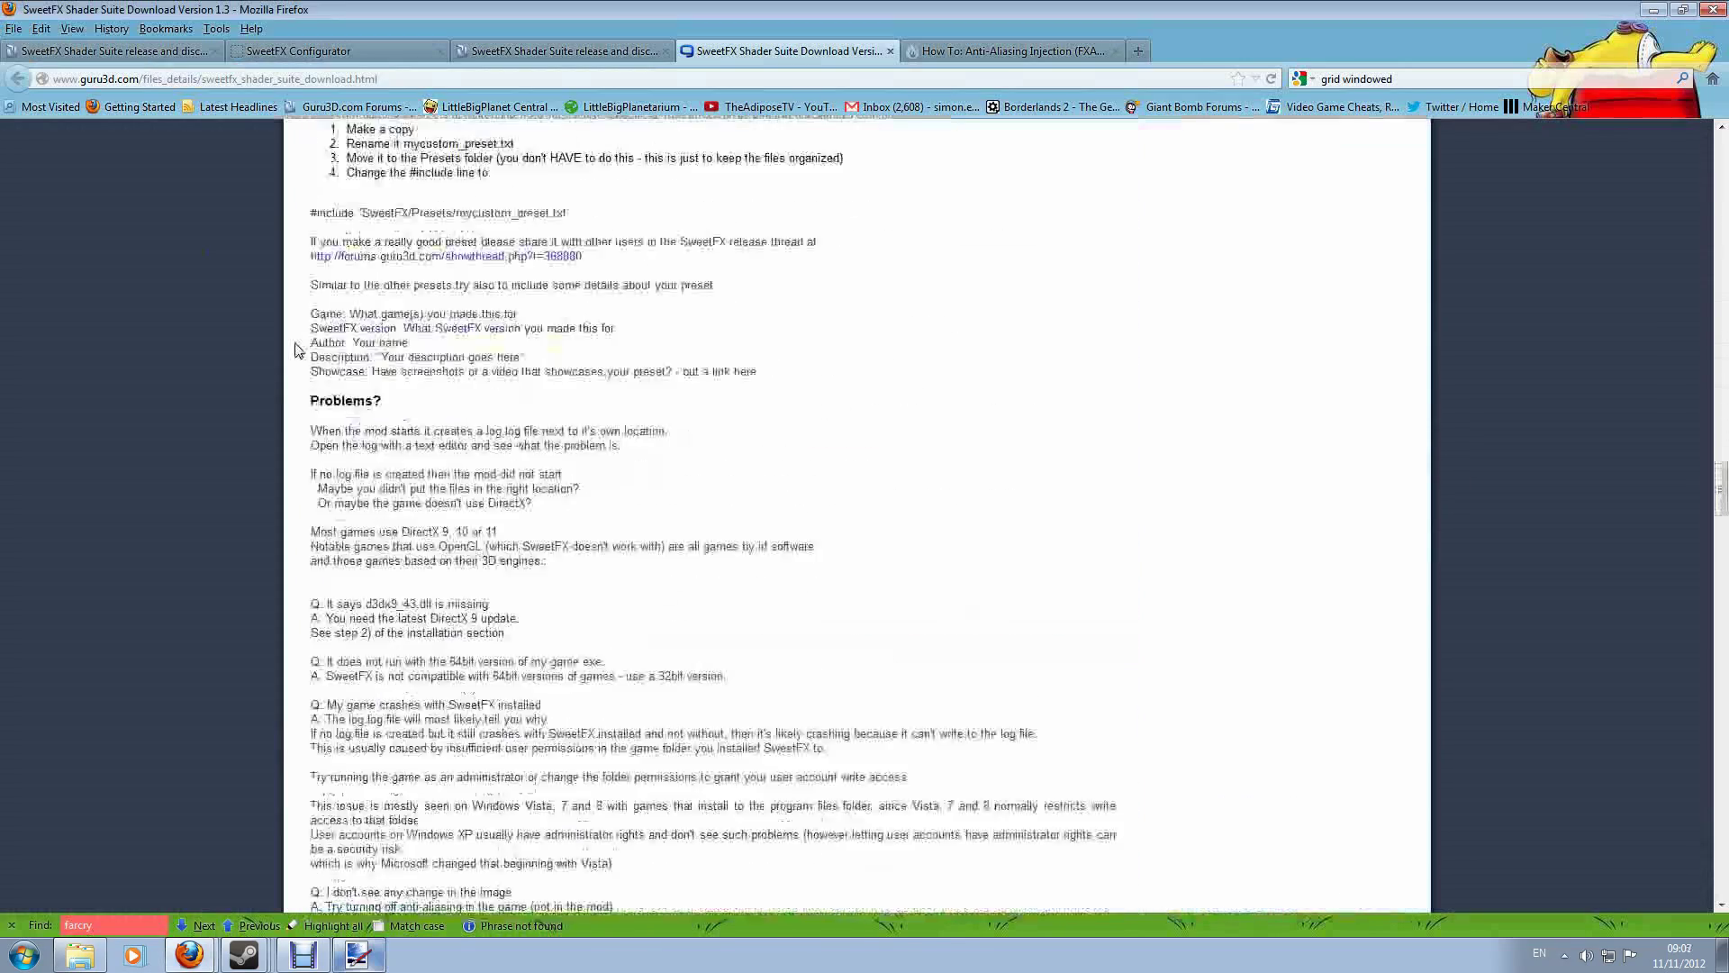
{"action": "scroll", "coordinate": [297, 350], "scroll_direction": "down", "scroll_amount": 9}
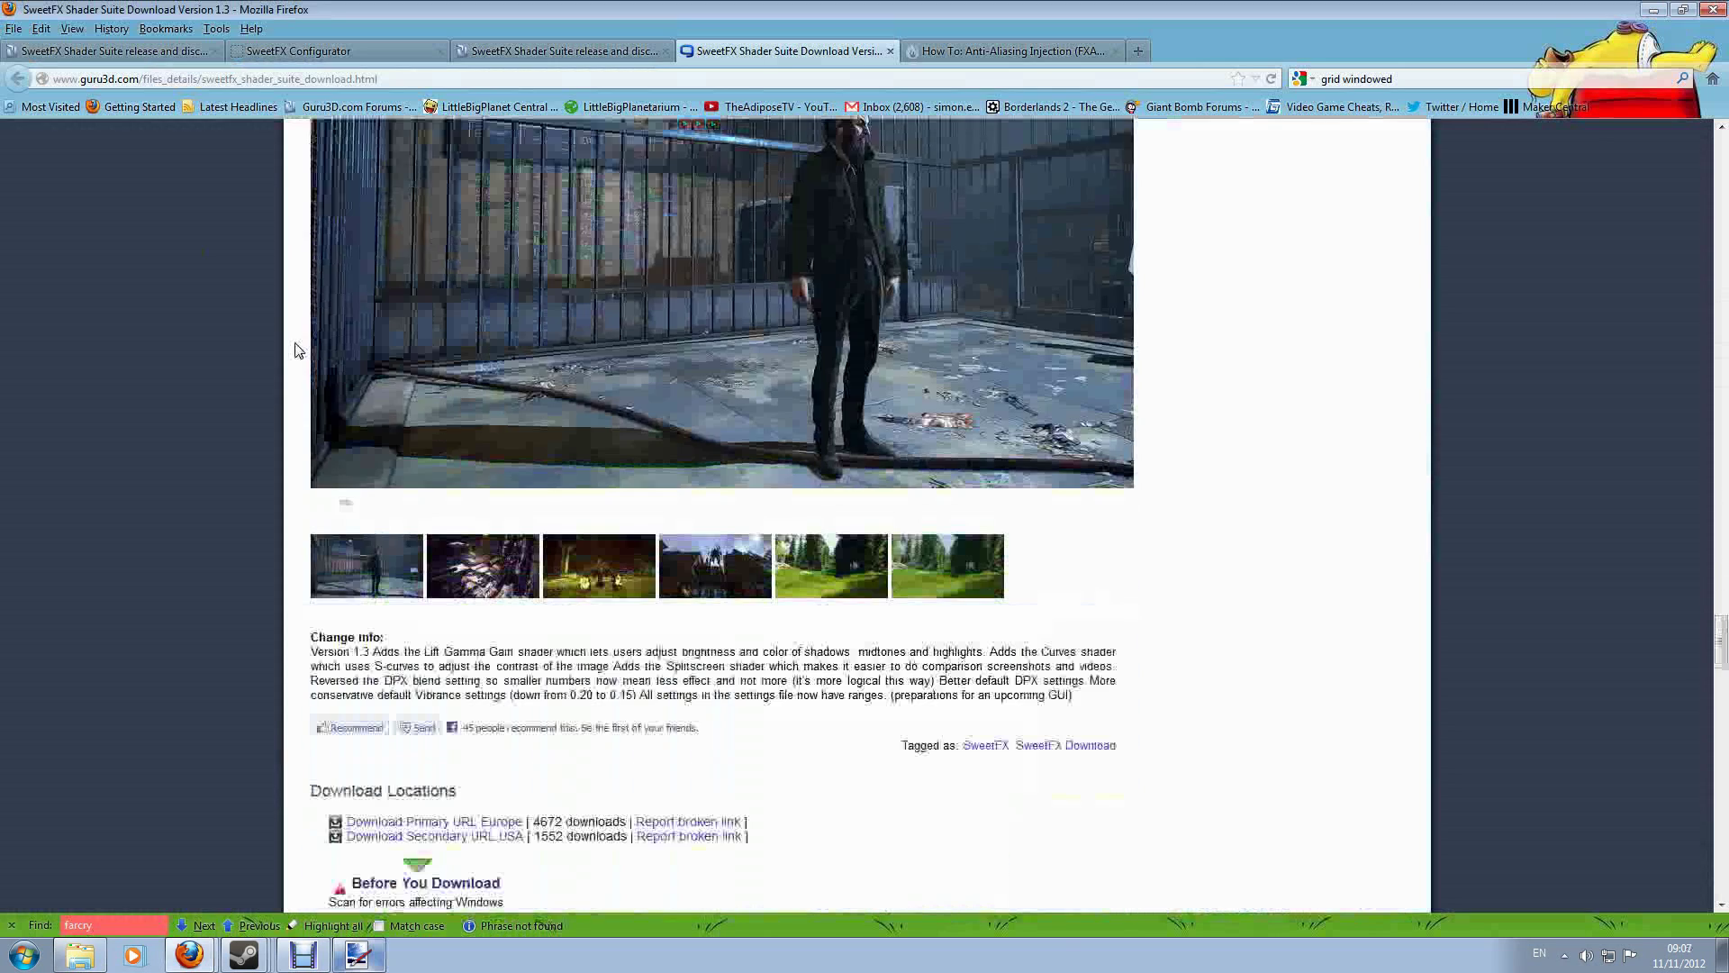
{"action": "scroll", "coordinate": [297, 349], "scroll_direction": "up", "scroll_amount": 5}
{"action": "scroll", "coordinate": [297, 350], "scroll_direction": "up", "scroll_amount": 3}
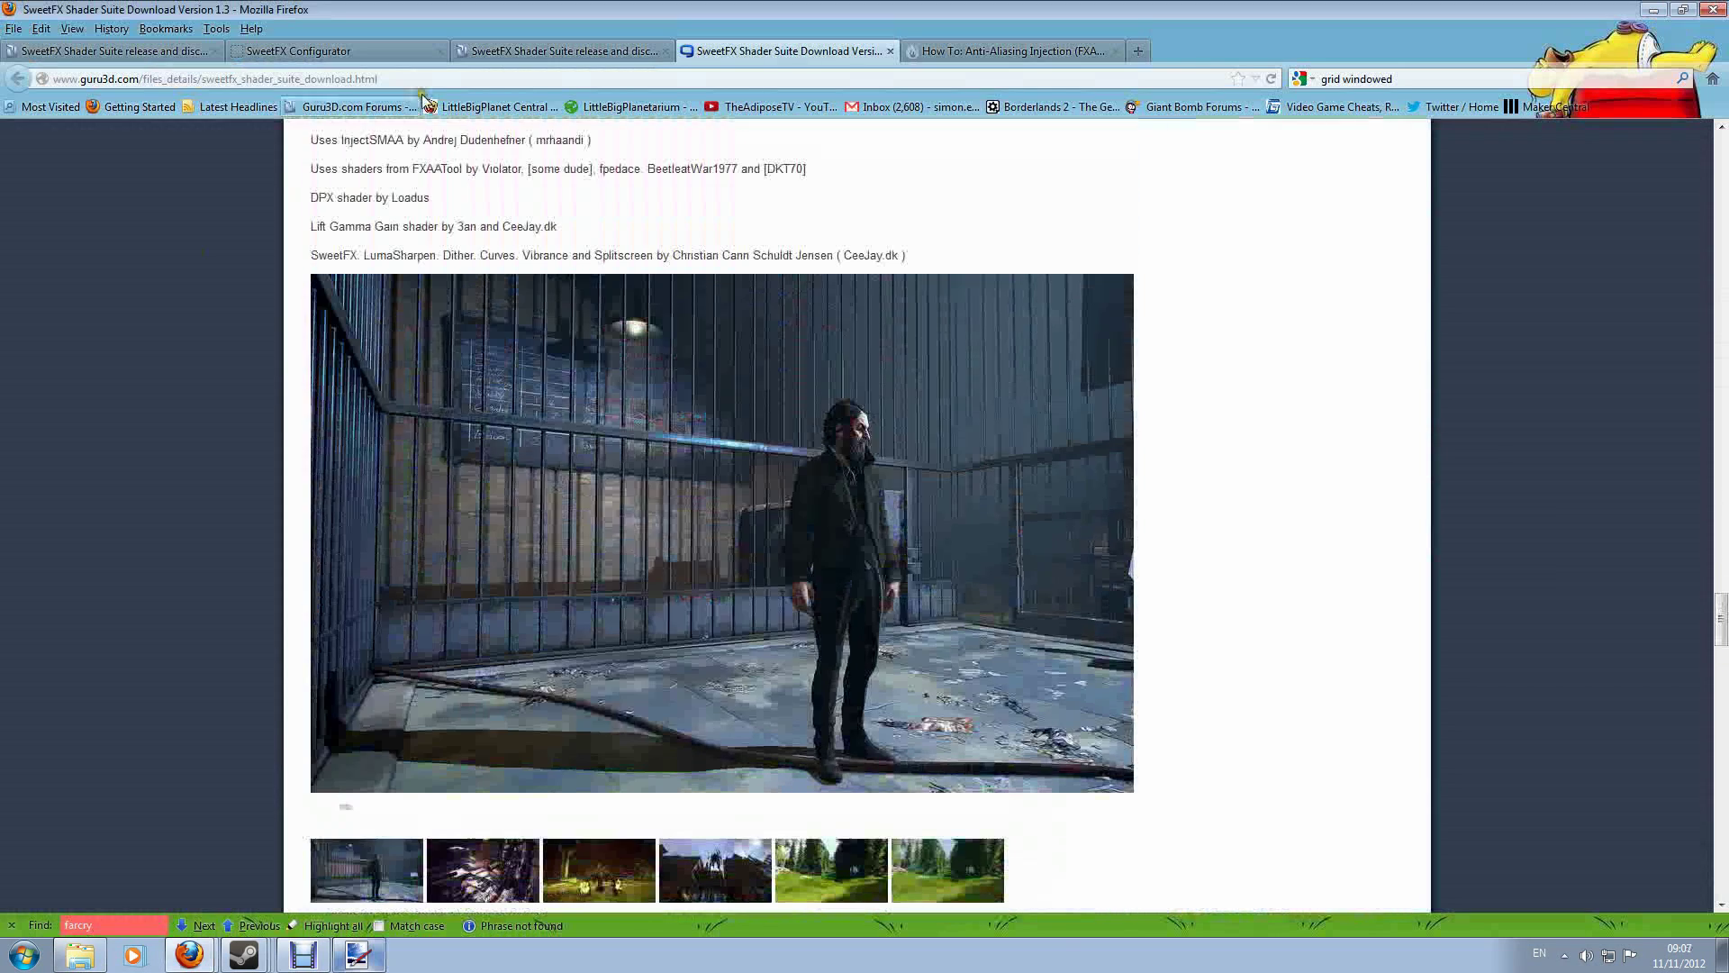
Step: Switch to the SweetFX Shader Suite release and discussion thread and view its opening post
{"action": "left_click", "coordinate": [490, 53]}
{"action": "scroll", "coordinate": [557, 246], "scroll_direction": "up", "scroll_amount": 5}
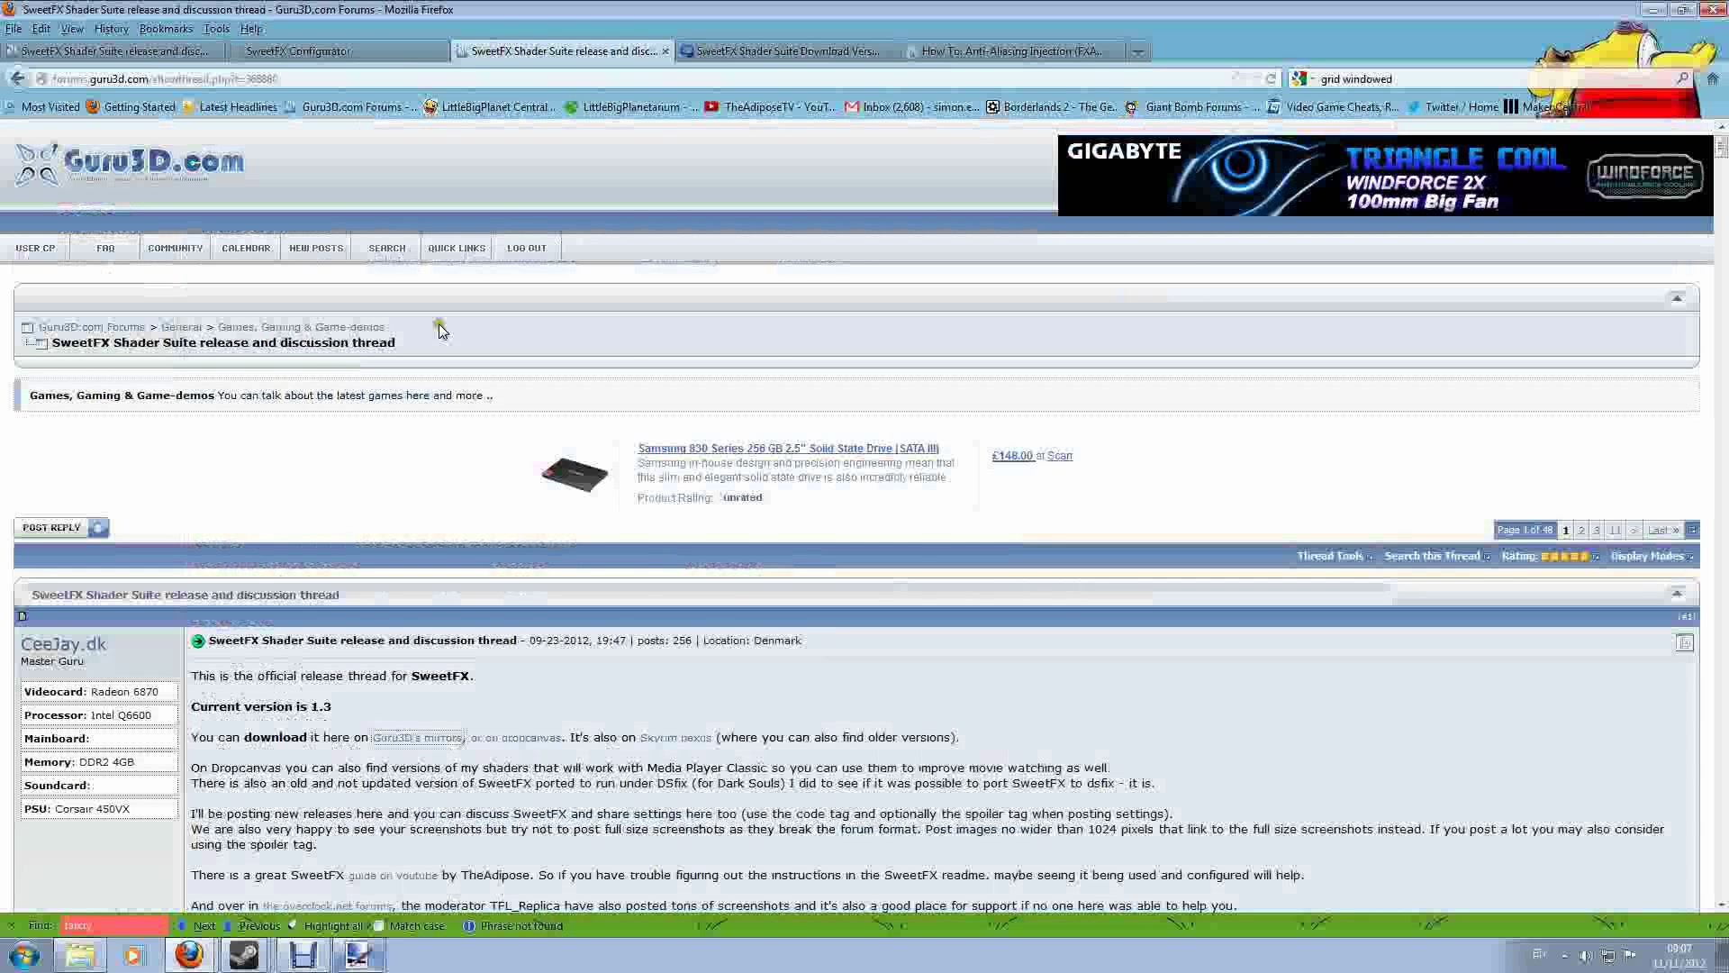
Step: Look over the thread's opening post and the Guru3D SweetFX Shader Suite 1.3 download page with its effects list and Skyrim image
{"action": "scroll", "coordinate": [427, 289], "scroll_direction": "down", "scroll_amount": 3}
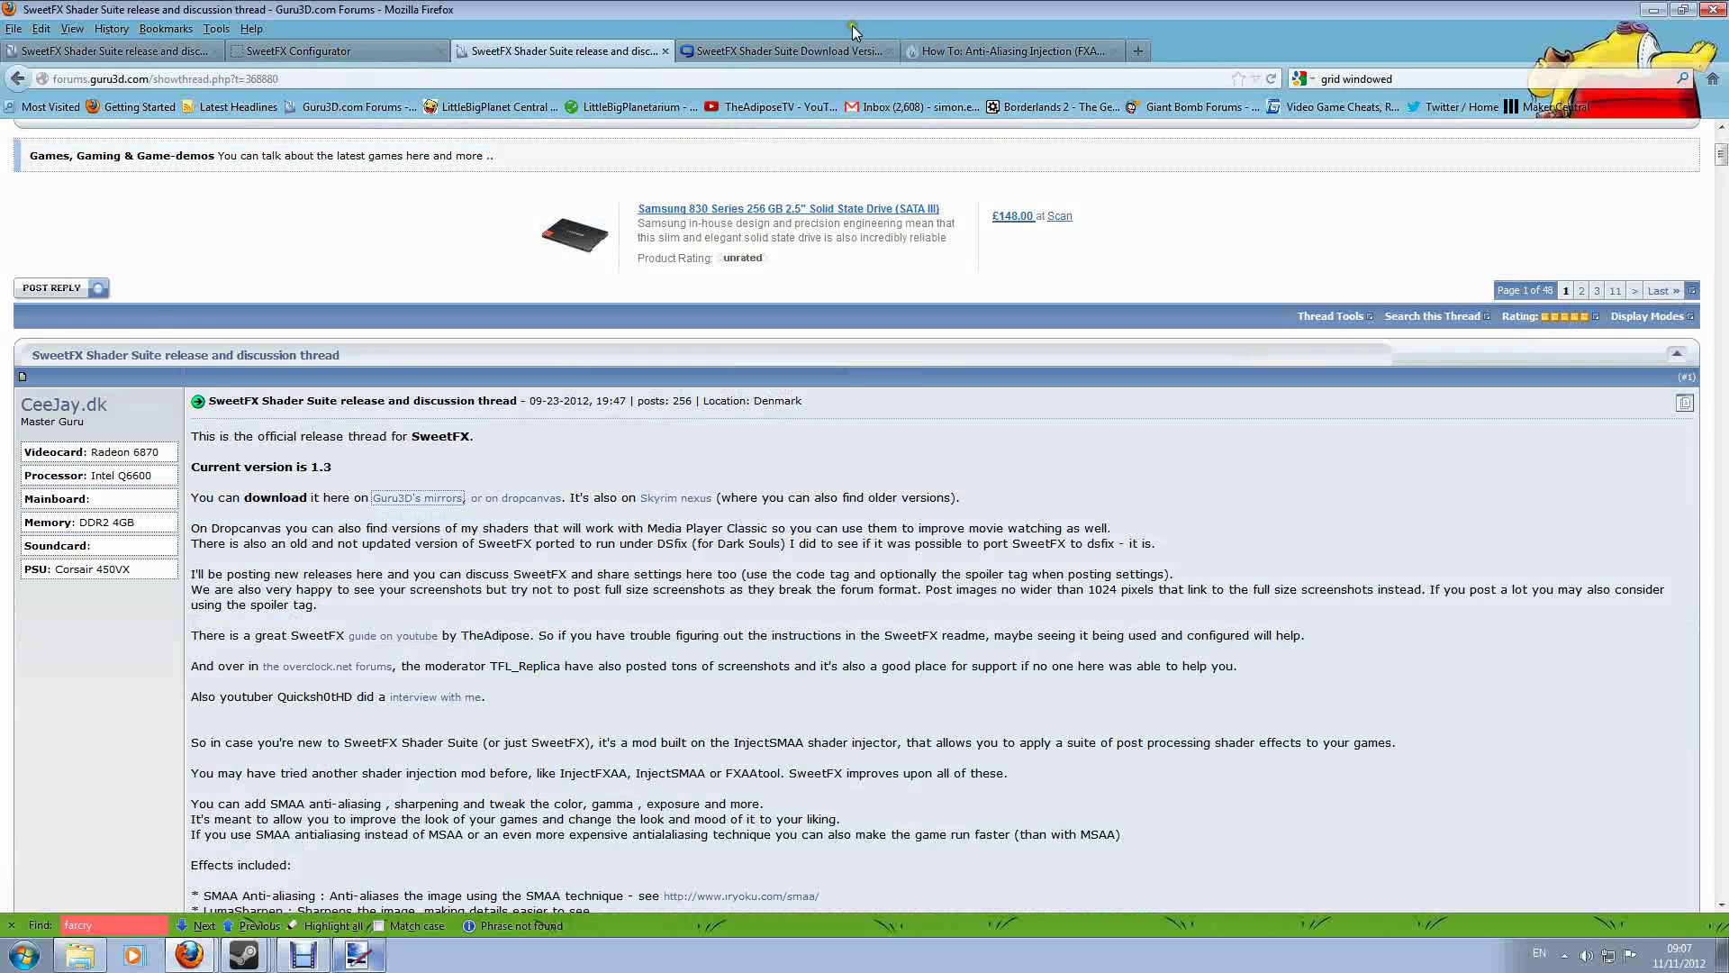
{"action": "left_click", "coordinate": [760, 56]}
{"action": "scroll", "coordinate": [796, 270], "scroll_direction": "down", "scroll_amount": 5}
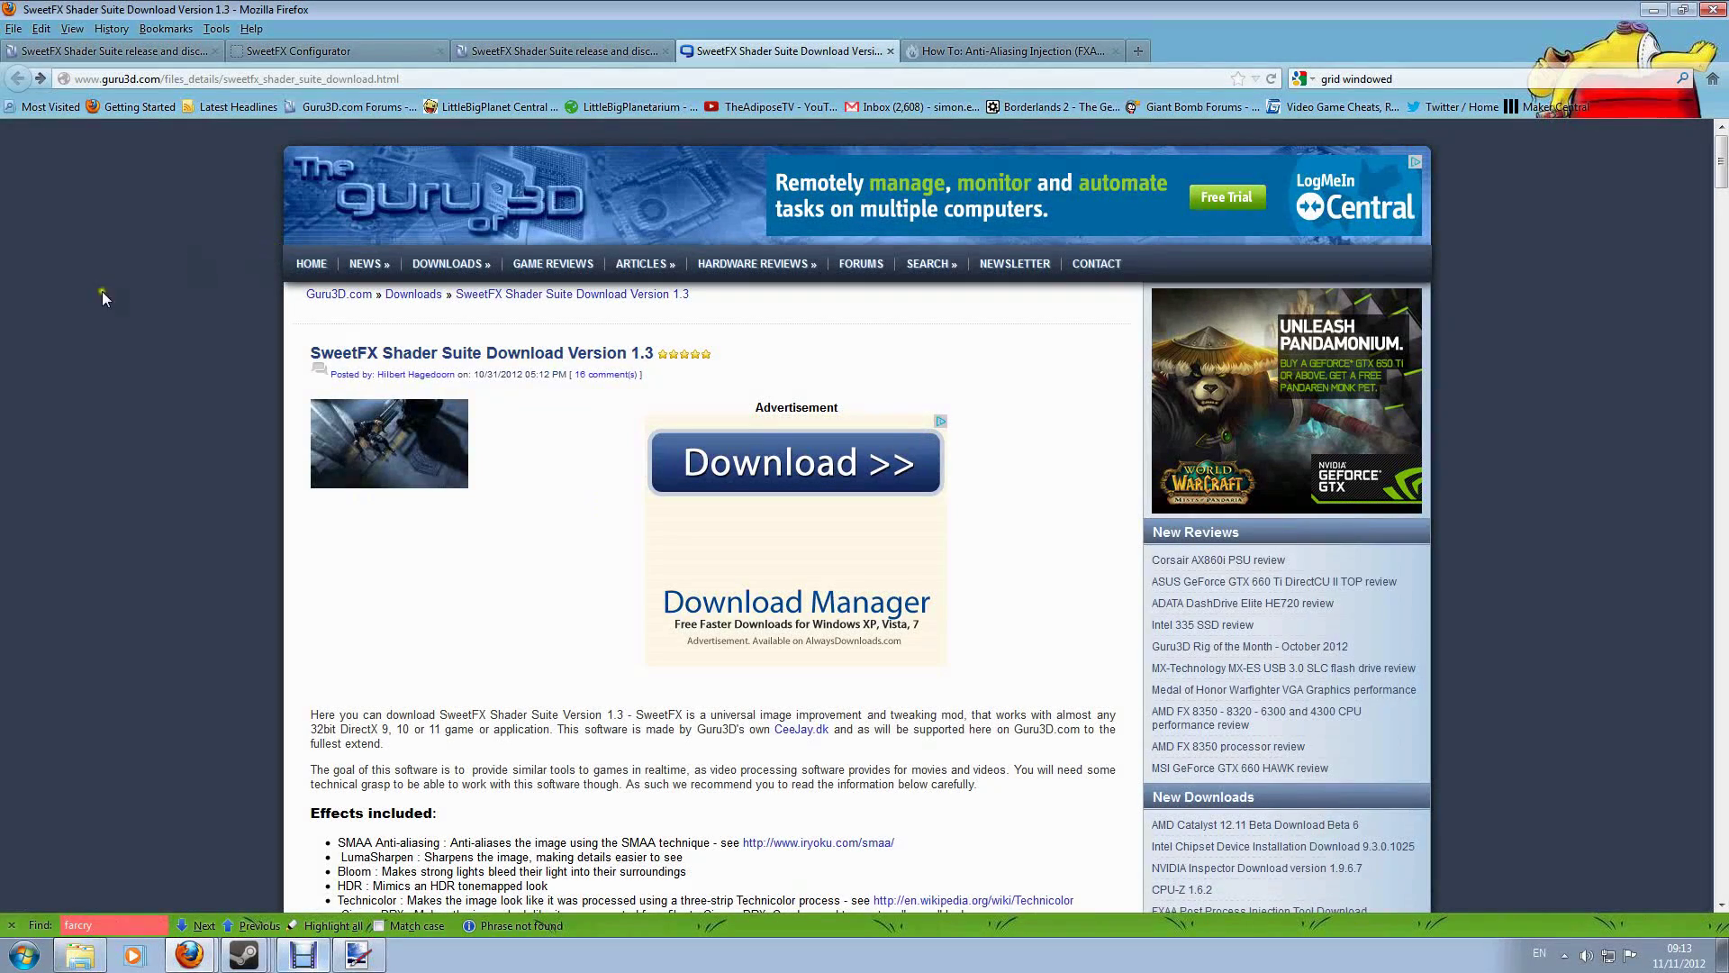
{"action": "scroll", "coordinate": [292, 425], "scroll_direction": "down", "scroll_amount": 5}
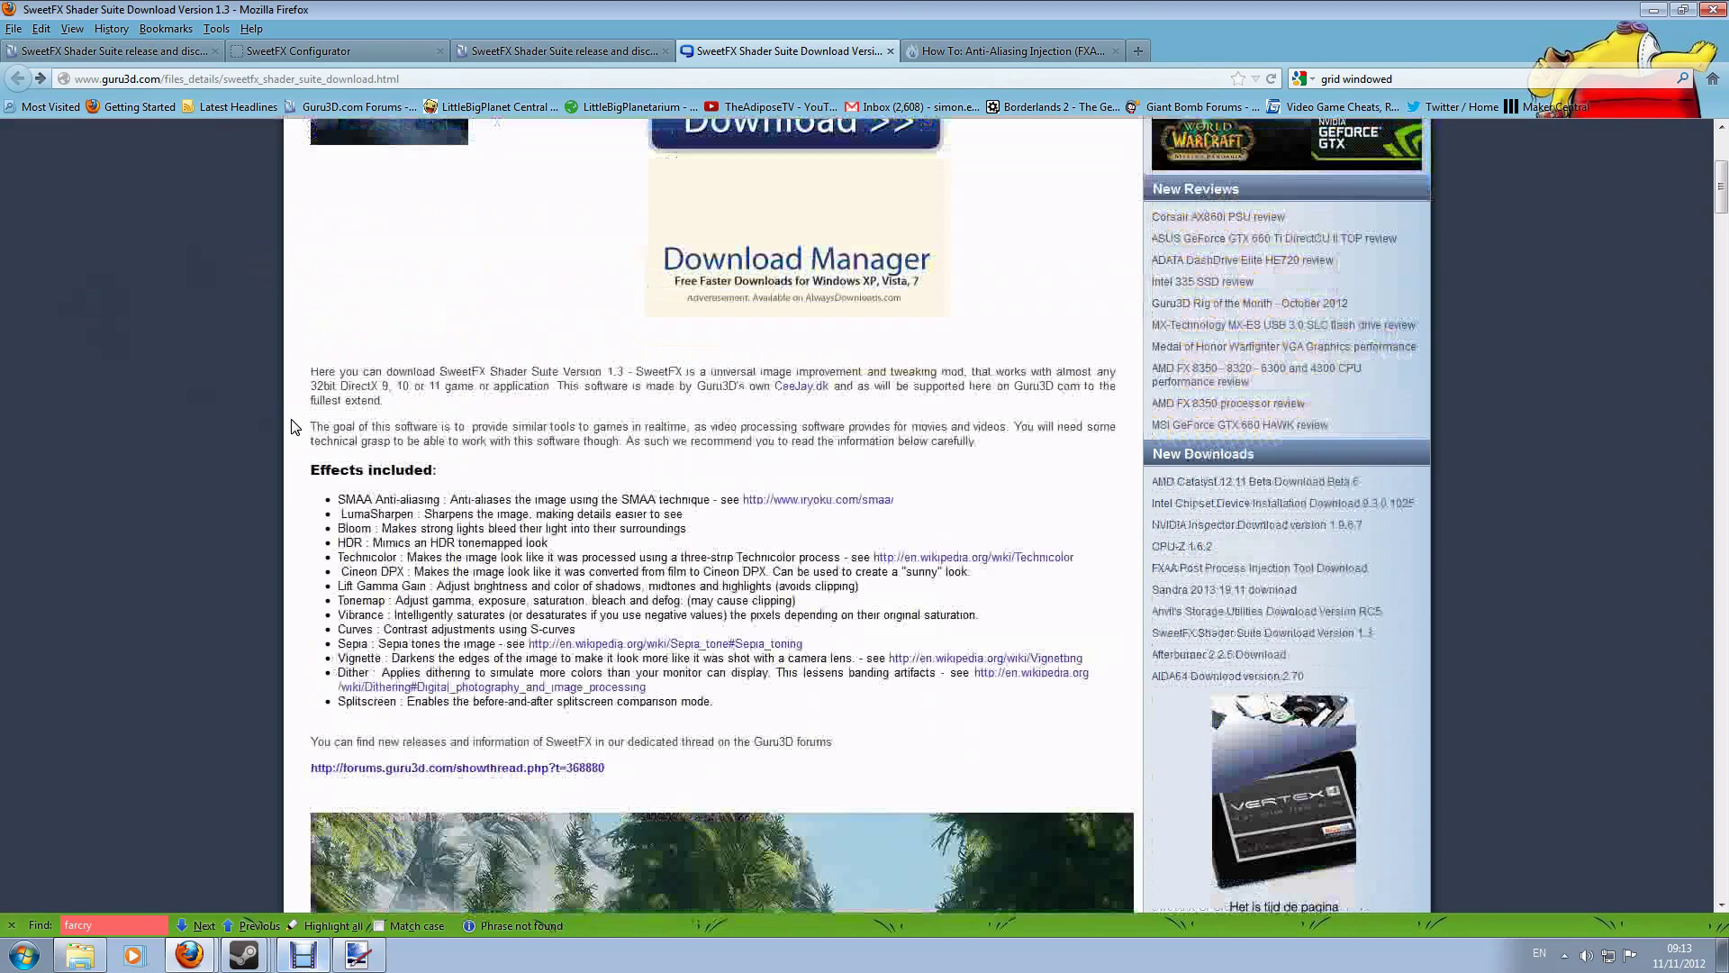
{"action": "scroll", "coordinate": [261, 348], "scroll_direction": "down", "scroll_amount": 5}
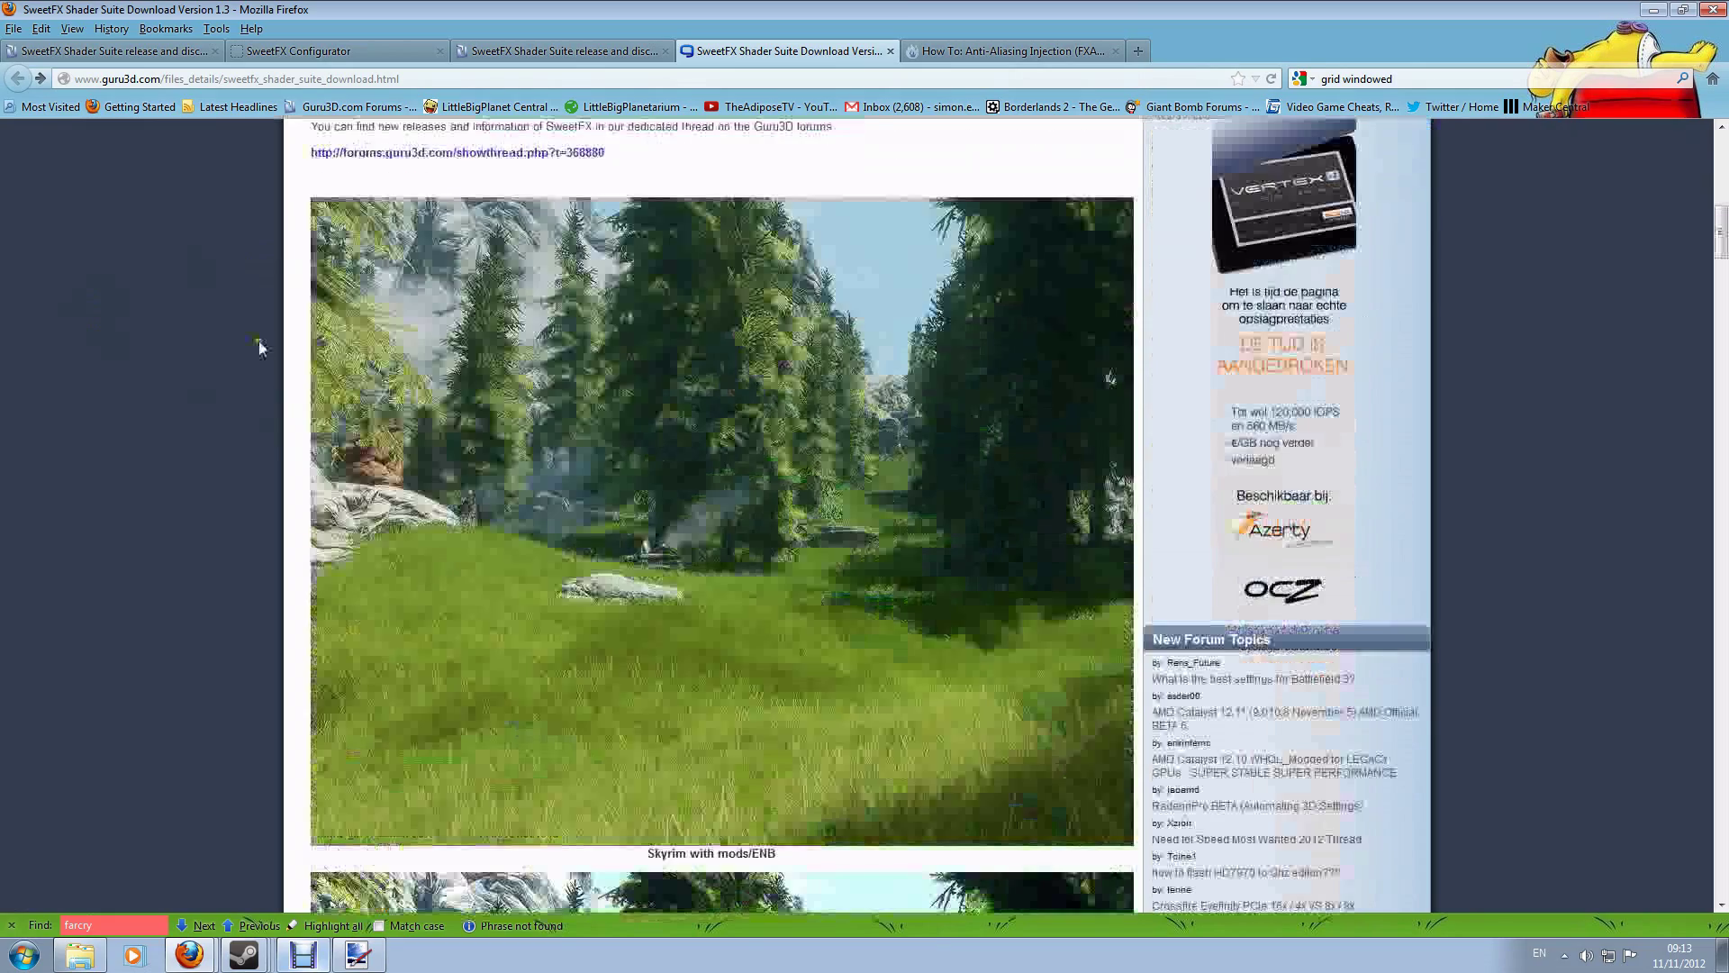
{"action": "scroll", "coordinate": [257, 340], "scroll_direction": "up", "scroll_amount": 10}
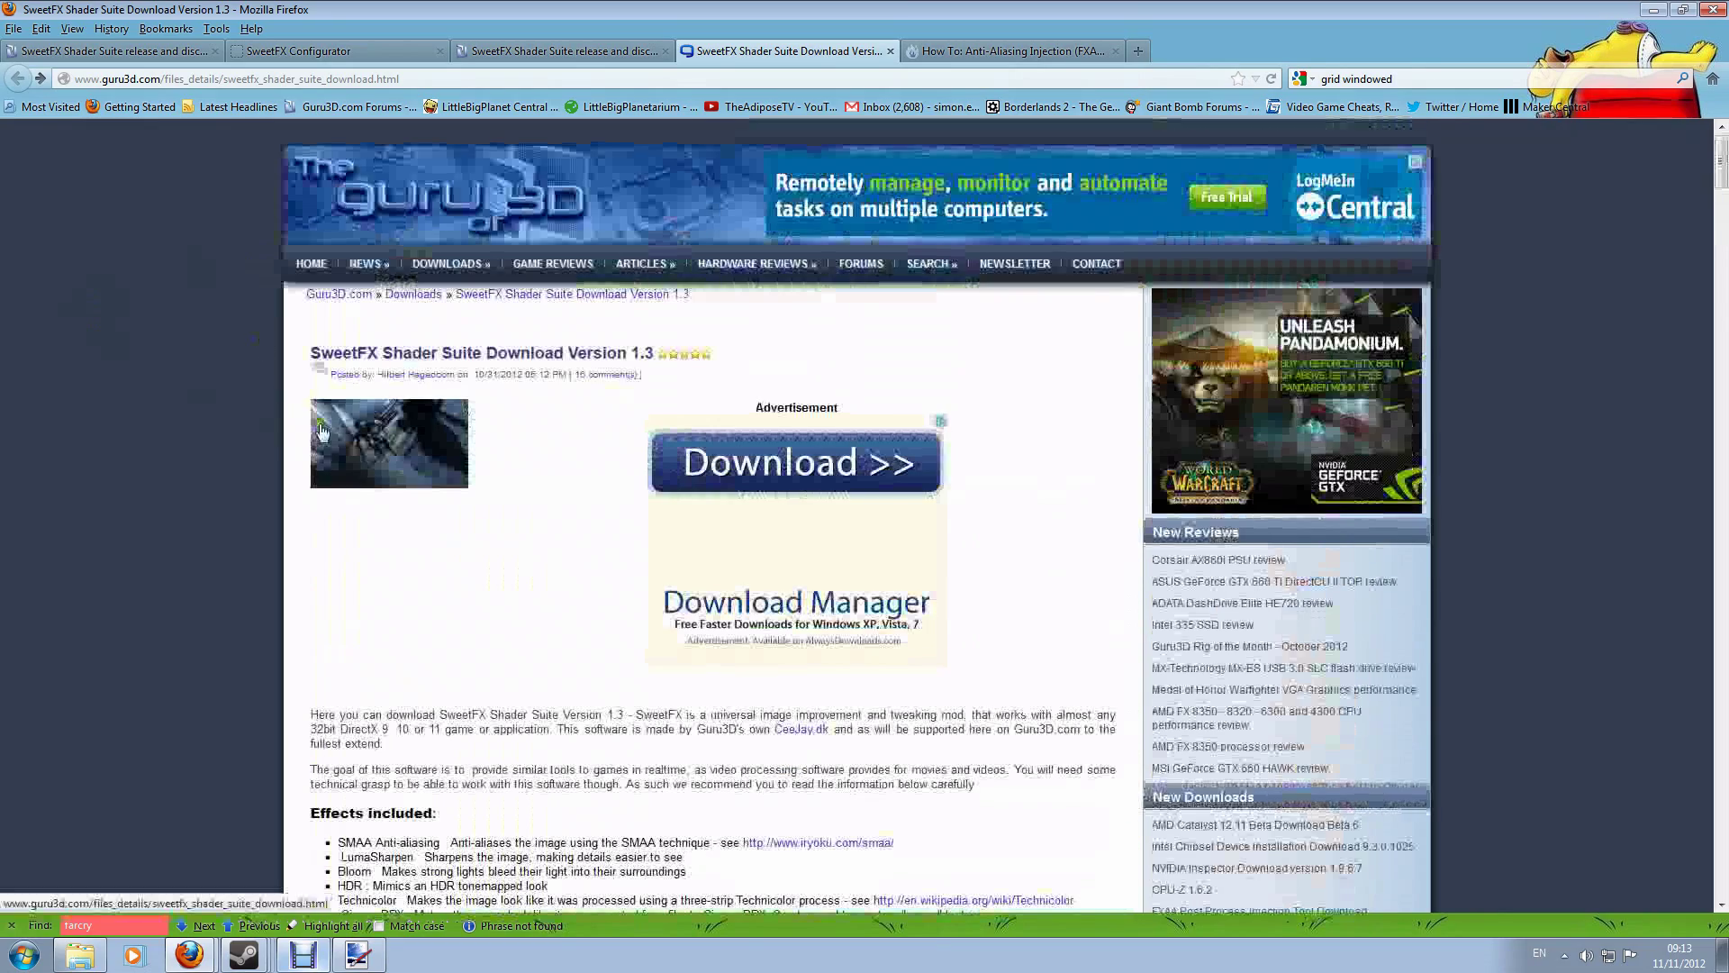
{"action": "scroll", "coordinate": [351, 458], "scroll_direction": "down", "scroll_amount": 10}
{"action": "scroll", "coordinate": [352, 458], "scroll_direction": "up", "scroll_amount": 10}
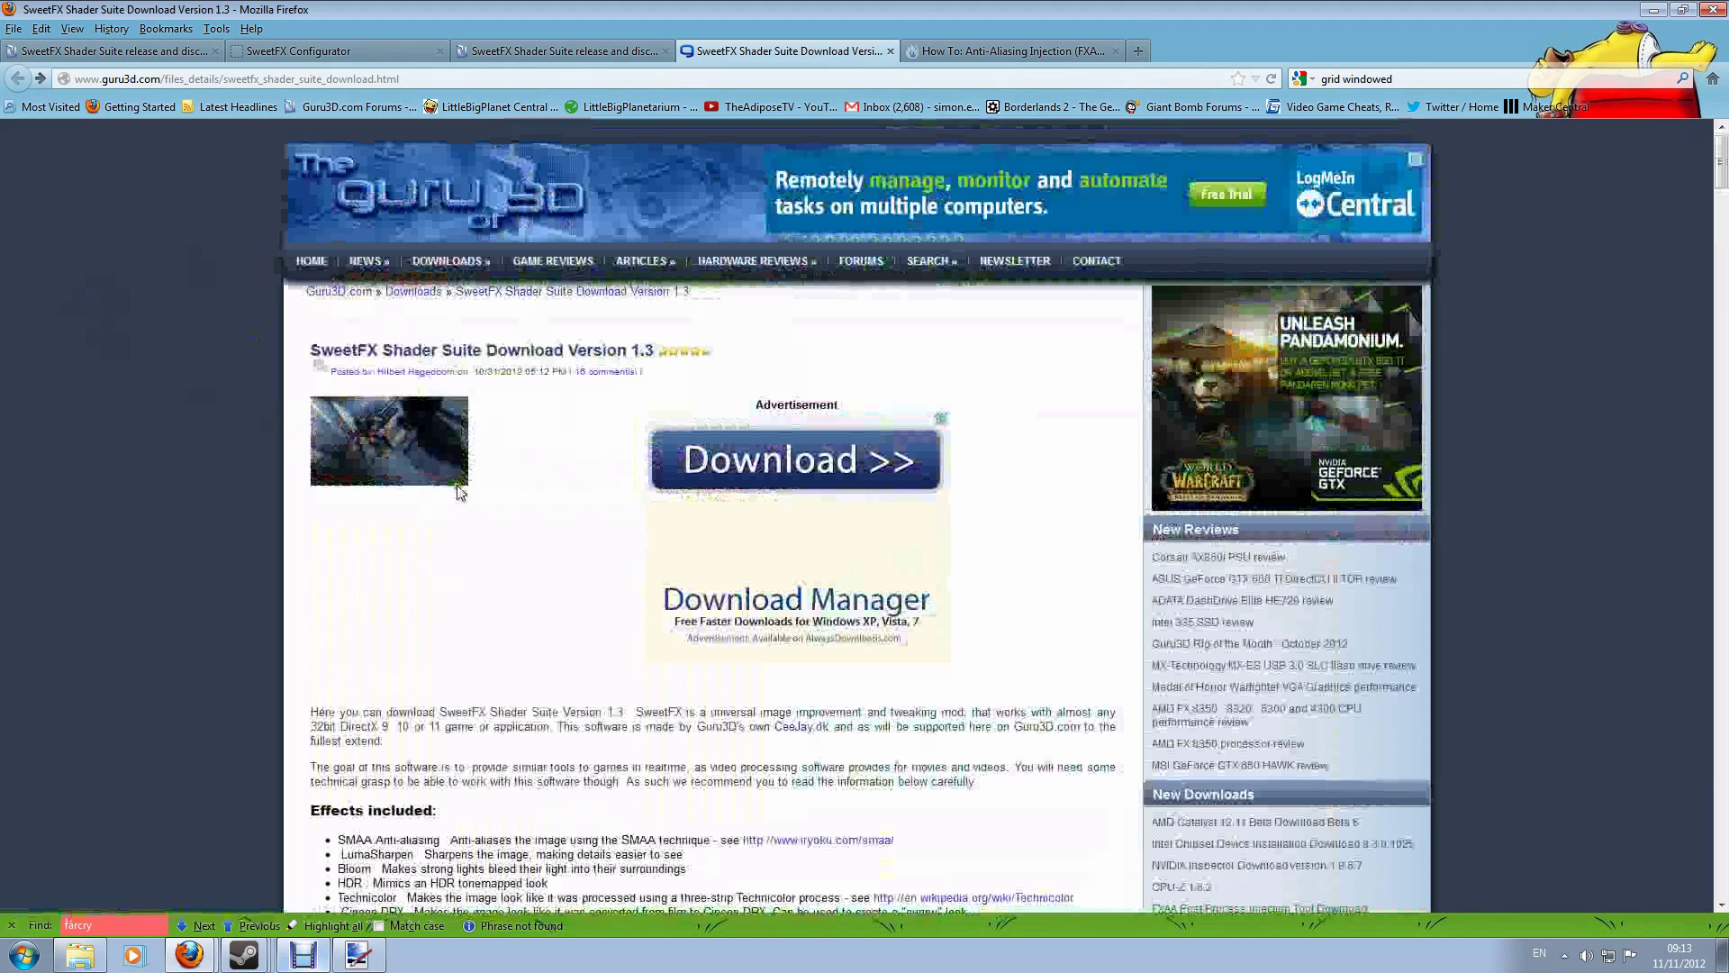
Step: Download SweetFX 1.3 from the primary Europe location and open the archive with WinRAR
{"action": "scroll", "coordinate": [436, 479], "scroll_direction": "down", "scroll_amount": 20}
{"action": "scroll", "coordinate": [437, 479], "scroll_direction": "down", "scroll_amount": 15}
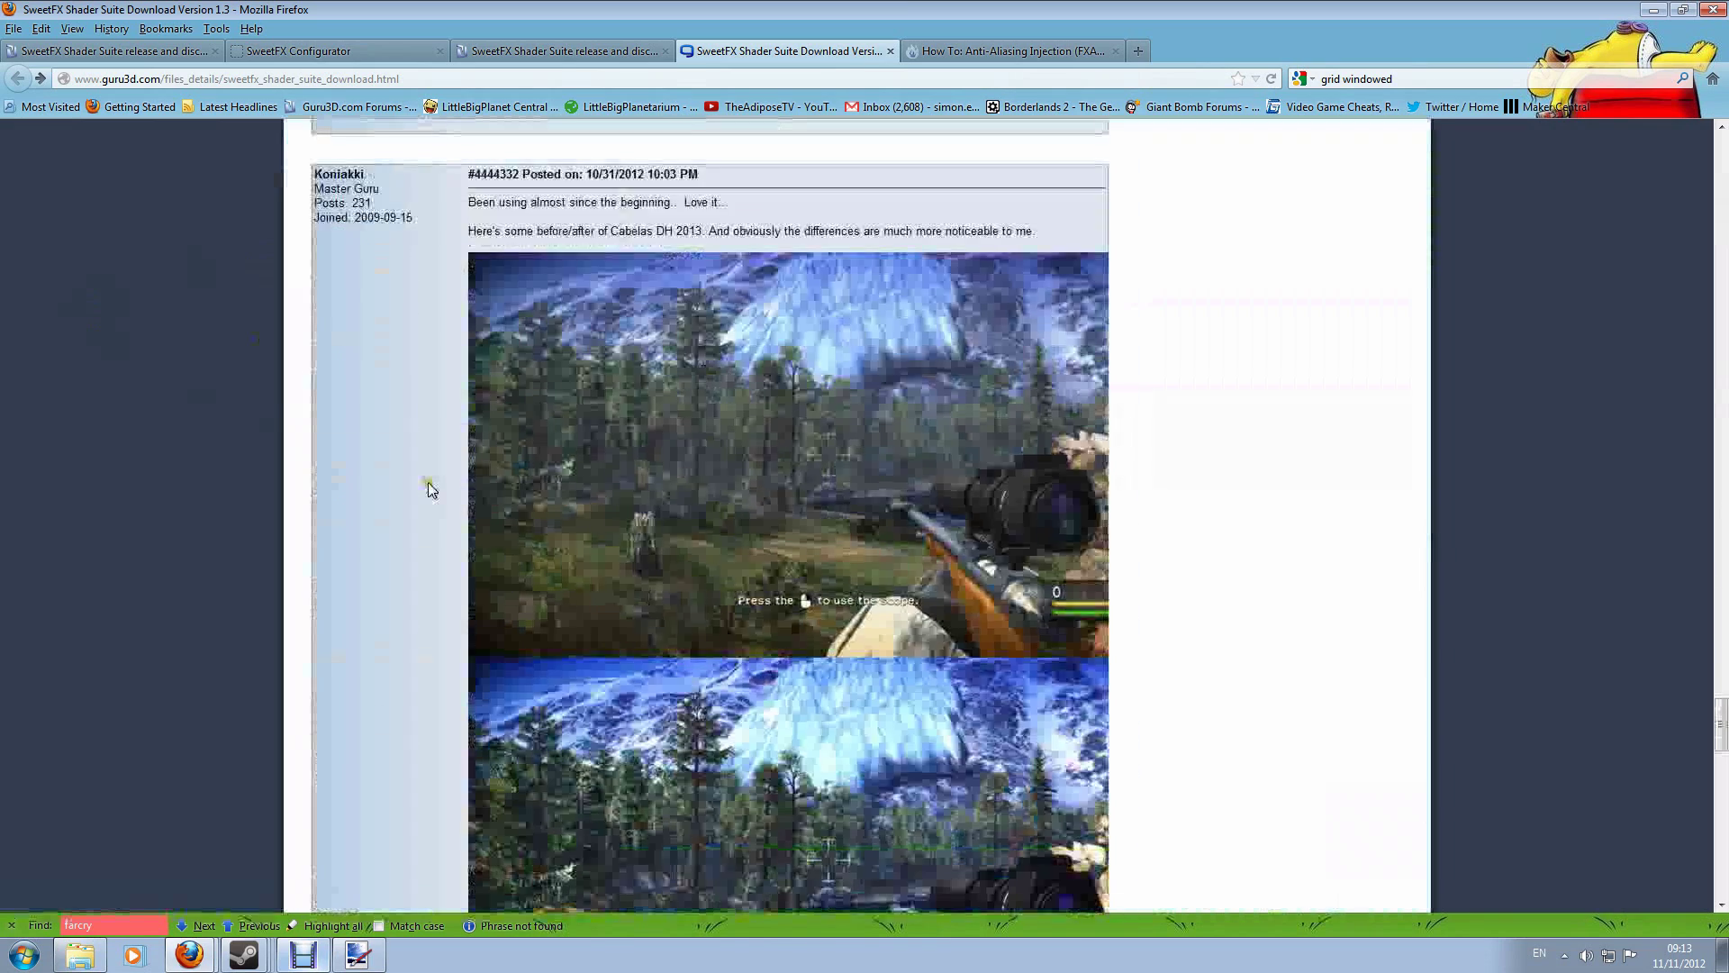
{"action": "scroll", "coordinate": [428, 482], "scroll_direction": "up", "scroll_amount": 5}
{"action": "scroll", "coordinate": [429, 483], "scroll_direction": "up", "scroll_amount": 10}
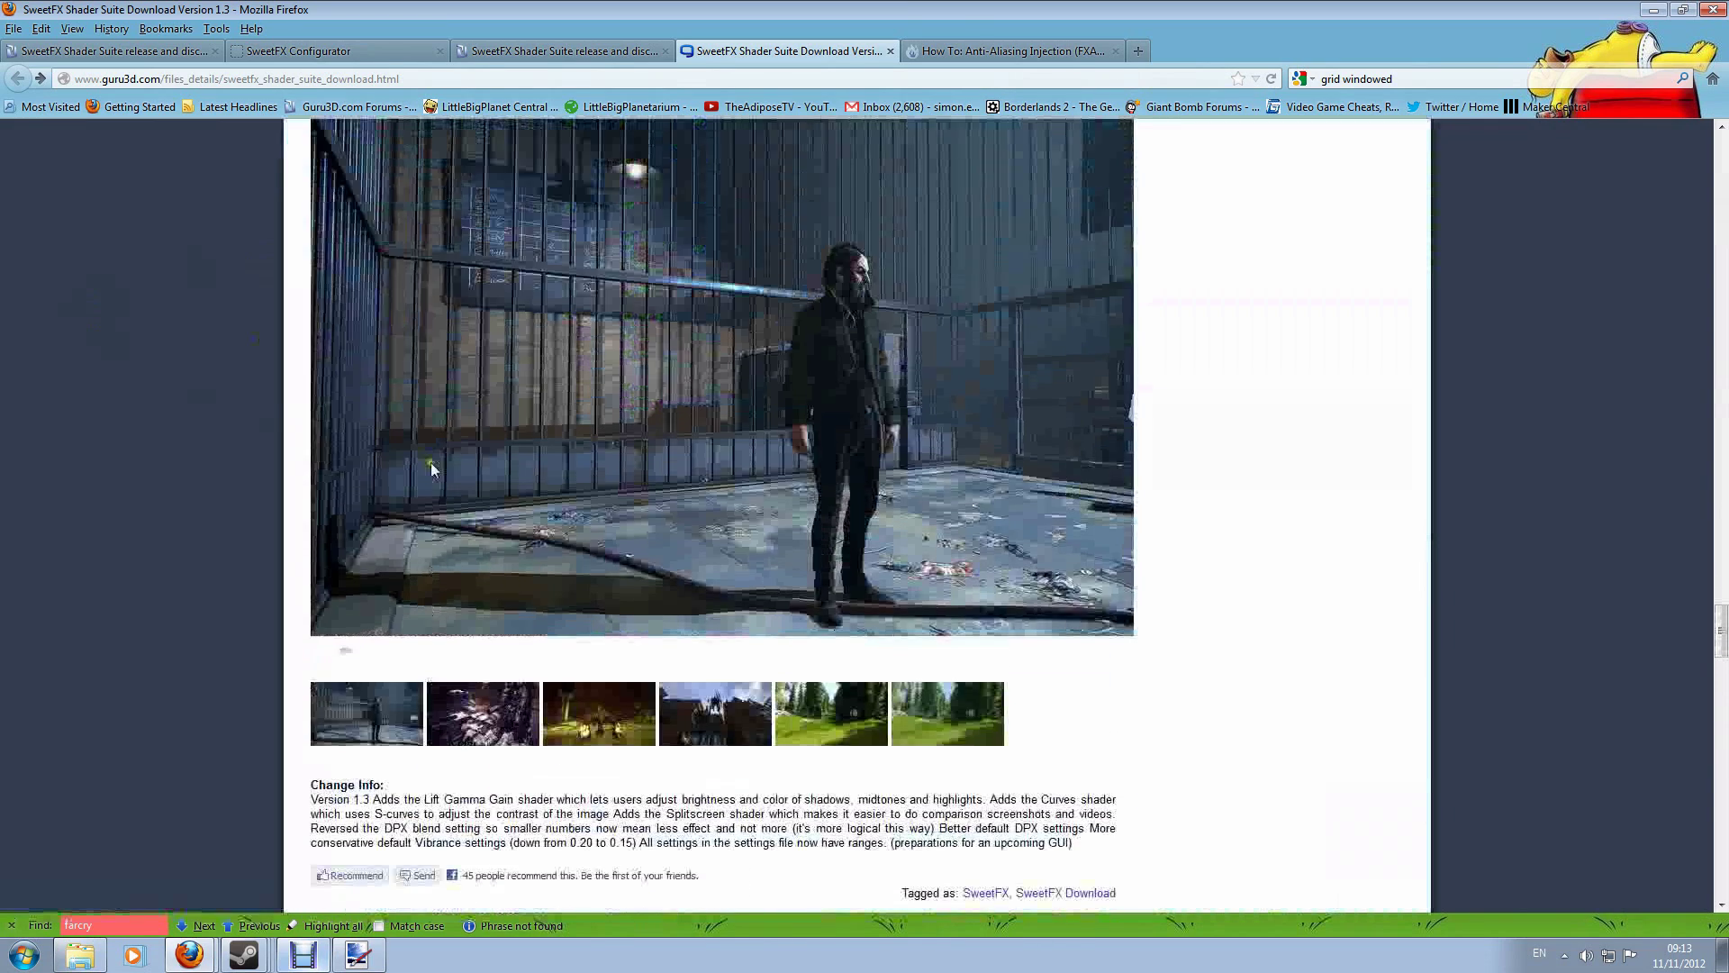
{"action": "scroll", "coordinate": [423, 464], "scroll_direction": "down", "scroll_amount": 7}
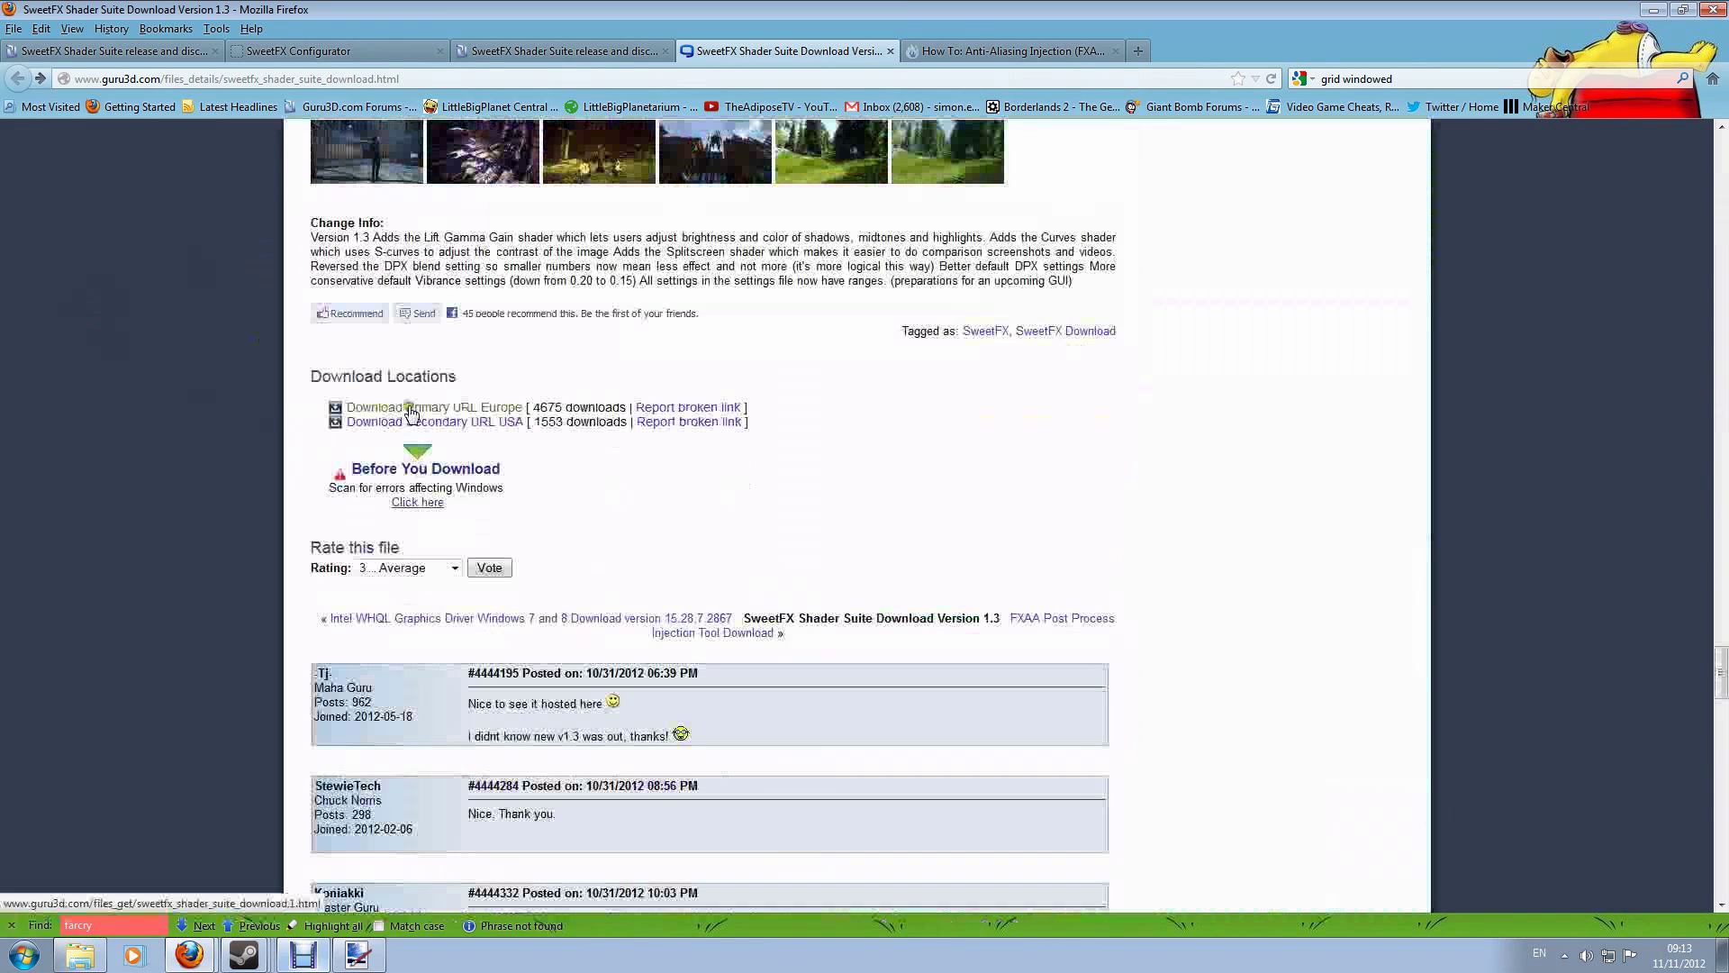
{"action": "left_click", "coordinate": [459, 413]}
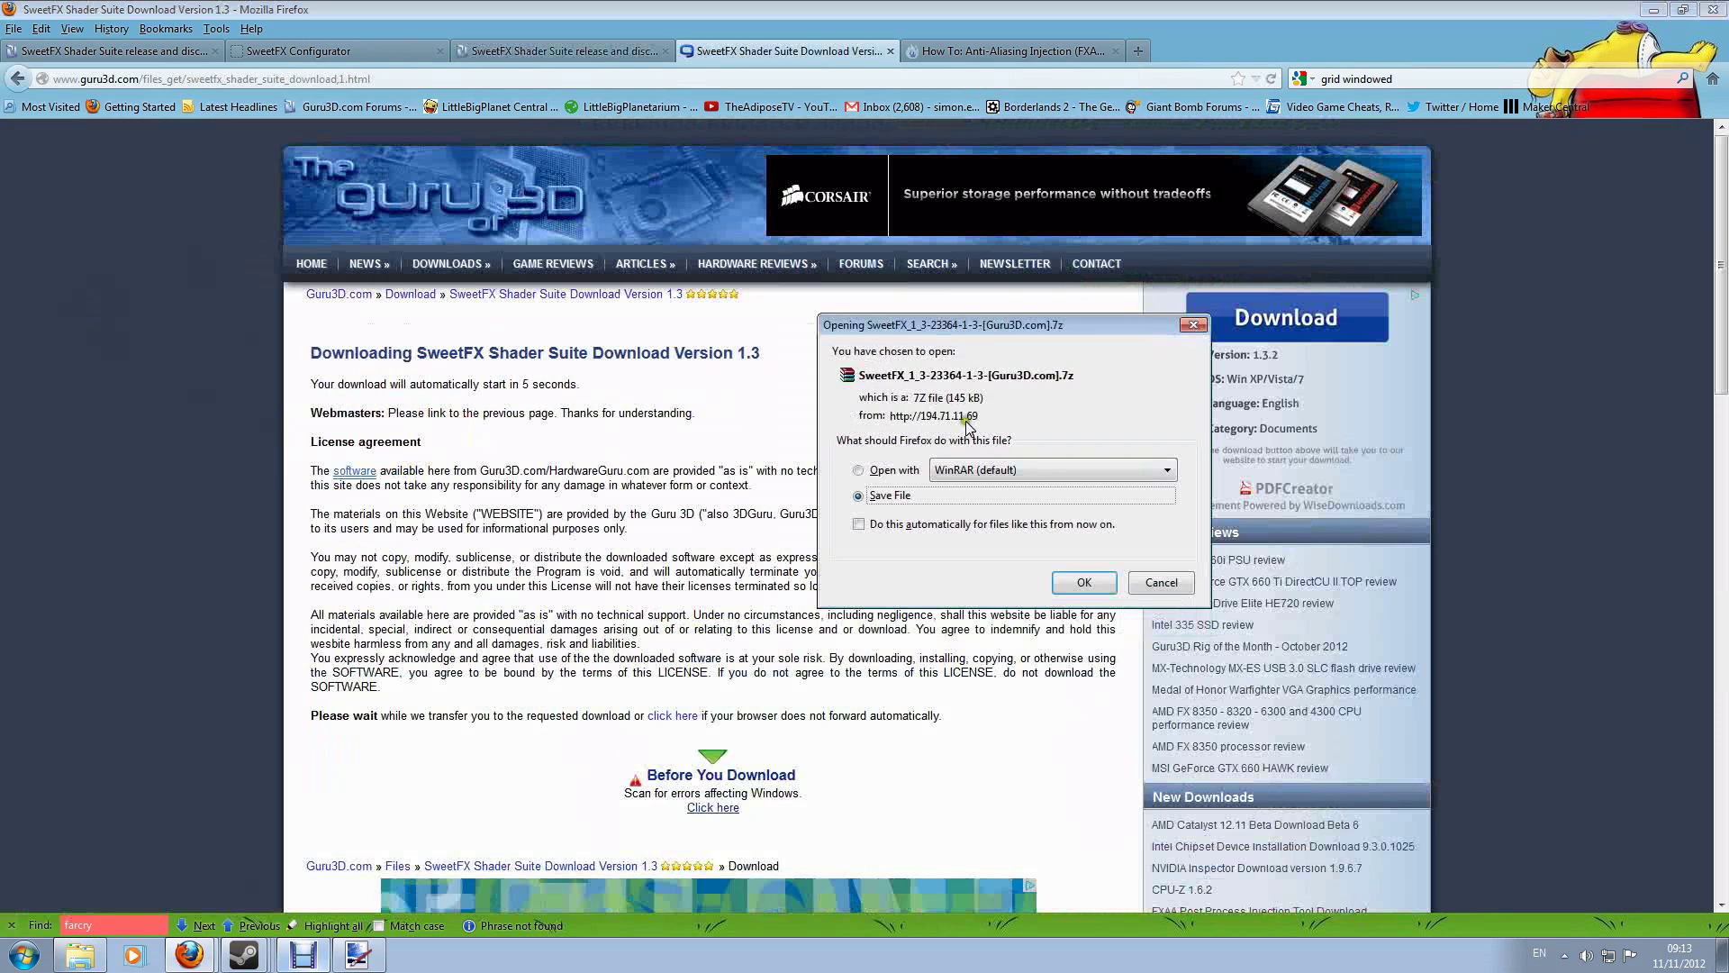
{"action": "left_click", "coordinate": [866, 471]}
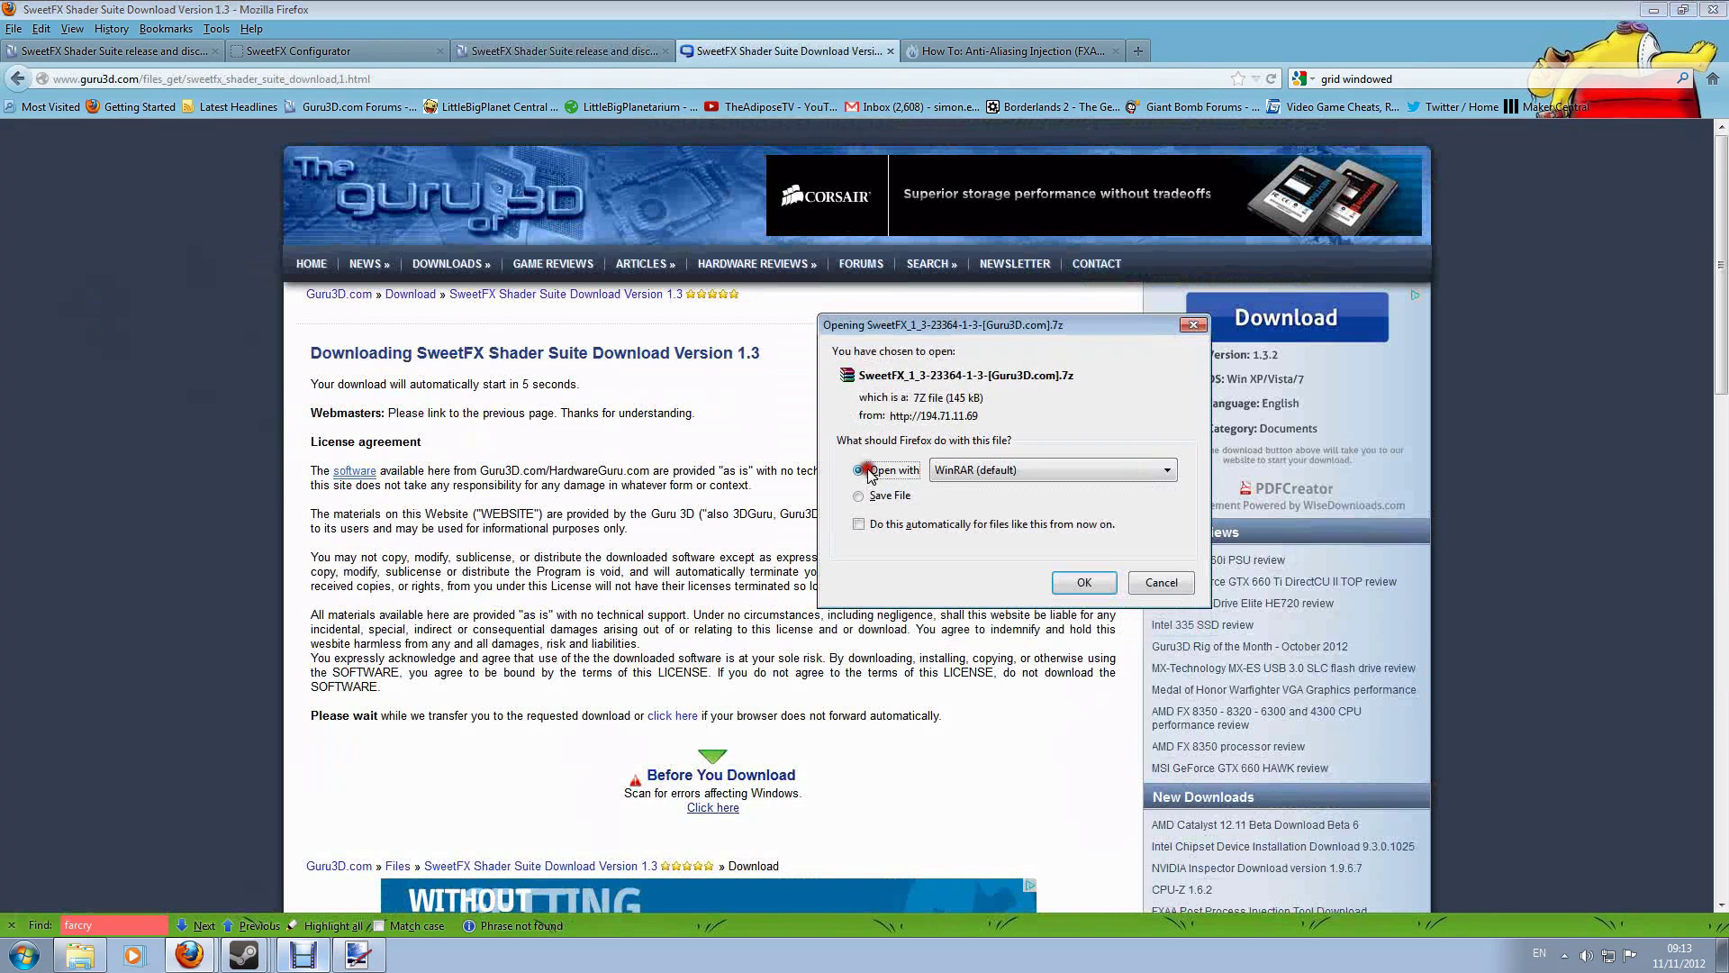
{"action": "left_click", "coordinate": [1088, 582]}
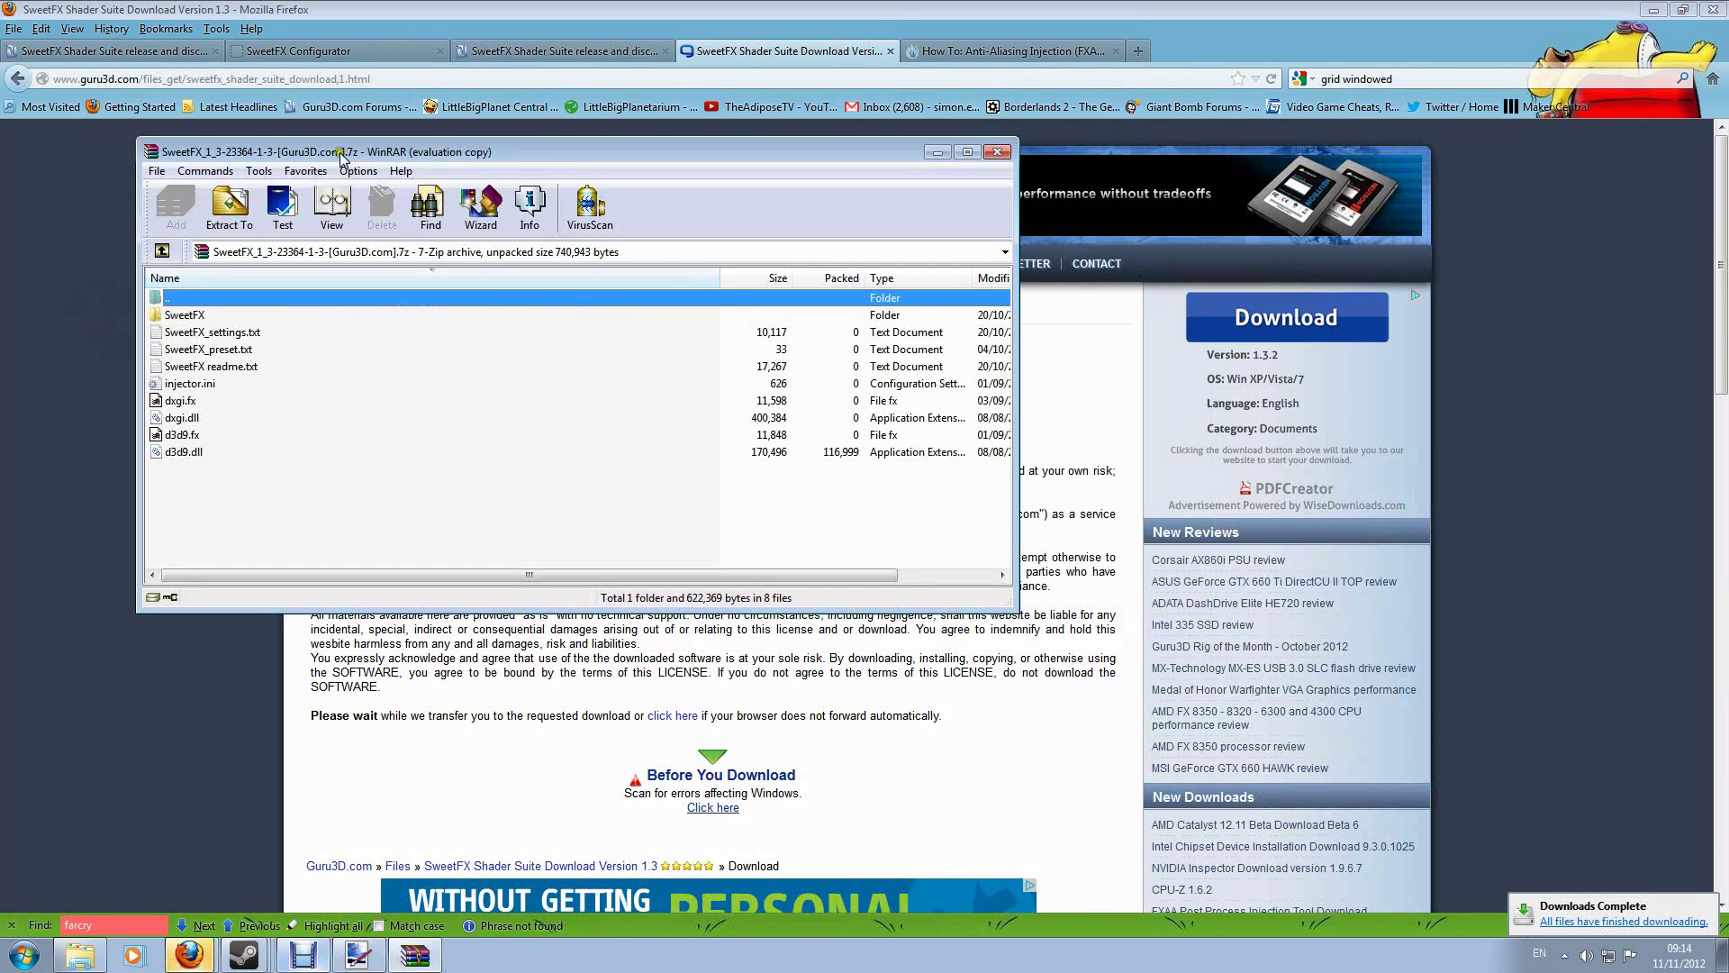
Step: Dismiss the WinRAR licence reminder and reposition the archive window over the download page
{"action": "left_click_drag", "start_coordinate": [343, 153], "coordinate": [880, 188]}
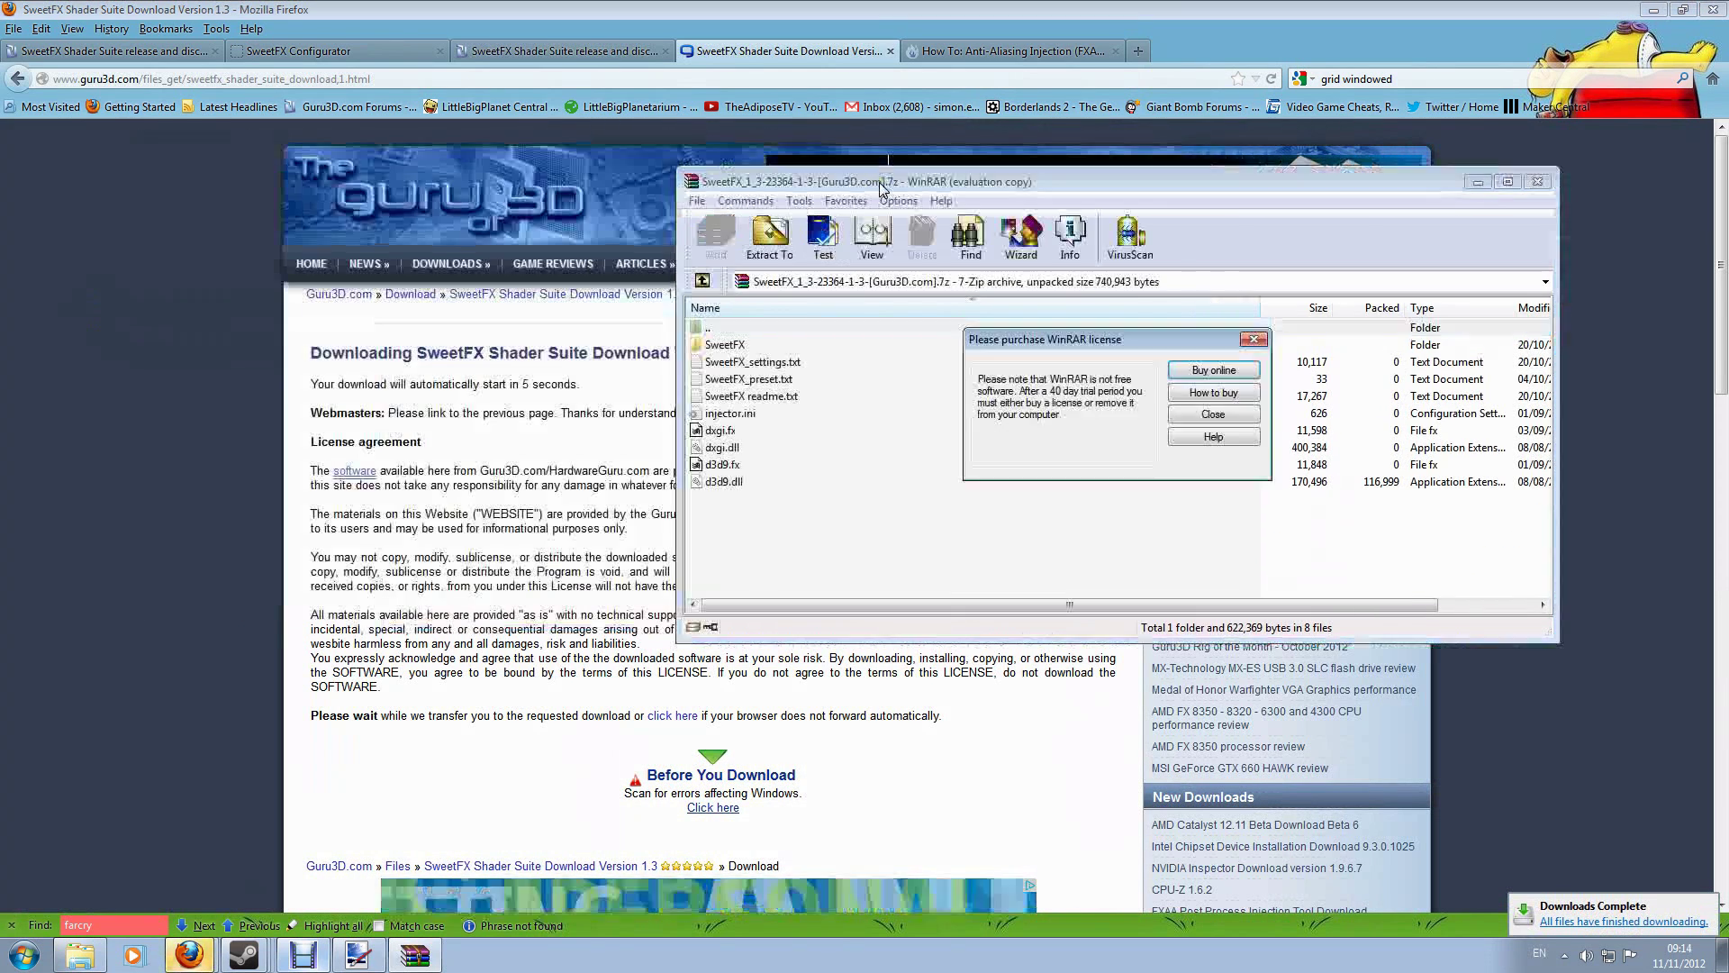
{"action": "left_click", "coordinate": [1213, 414]}
{"action": "left_click_drag", "start_coordinate": [1056, 181], "coordinate": [1048, 242]}
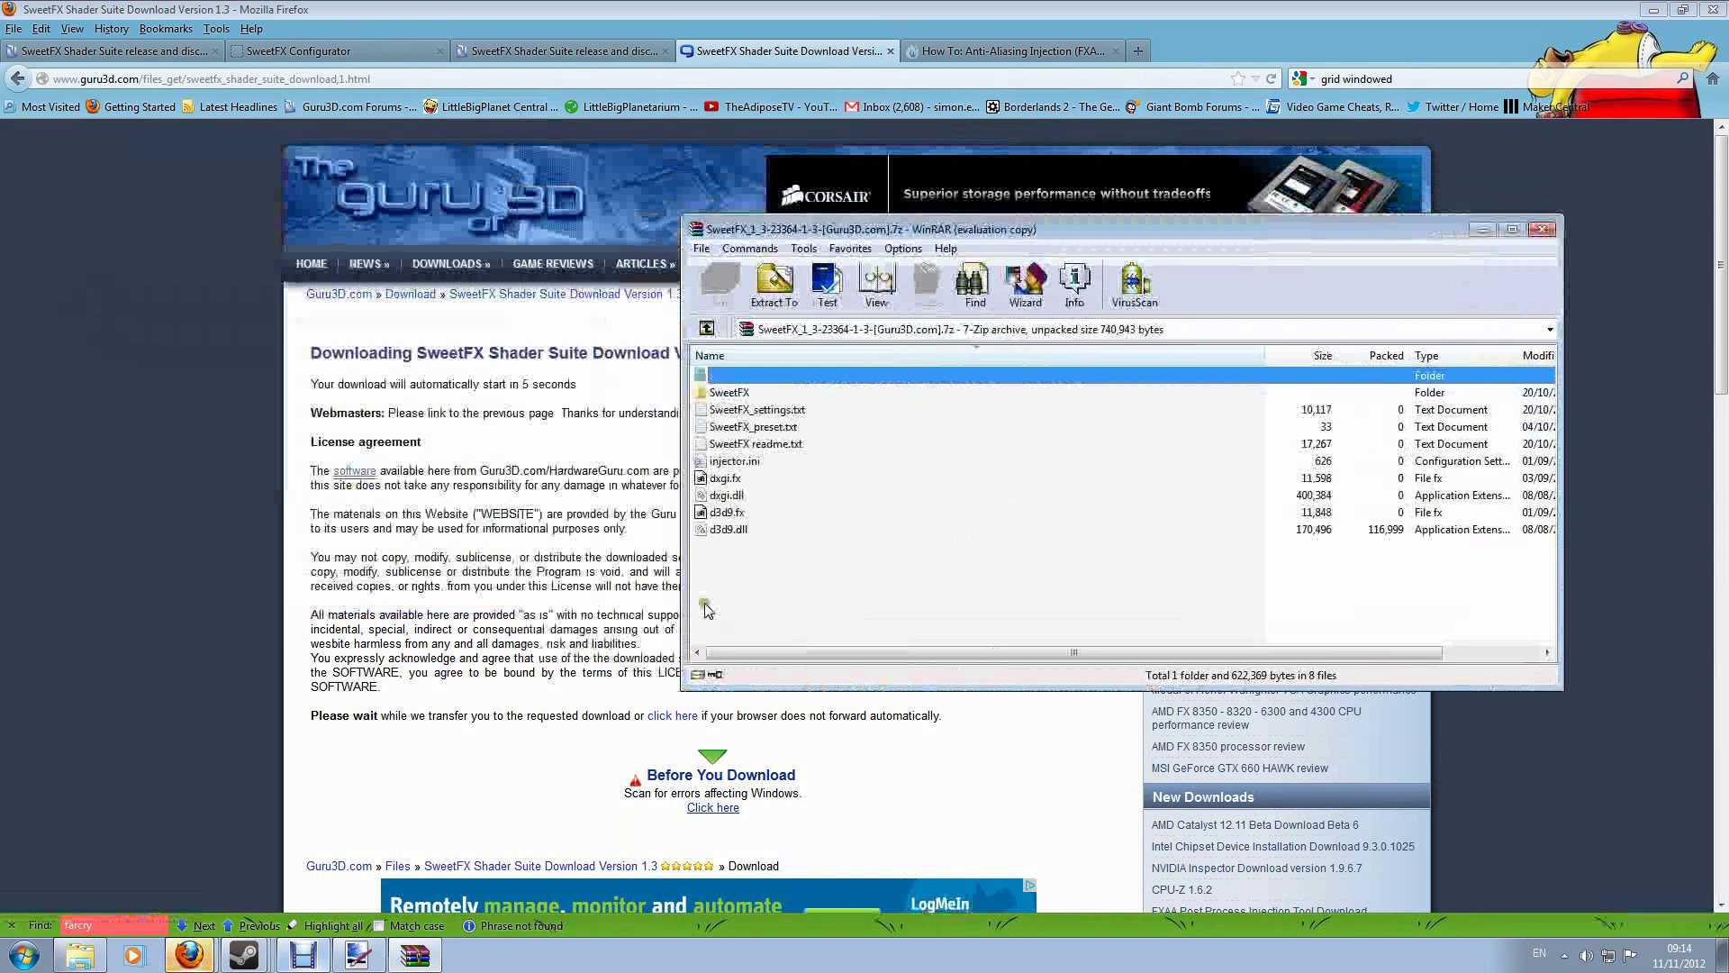
Step: Review the effects list in the SweetFX discussion thread and bring the WinRAR archive window back in front of it
{"action": "left_click", "coordinate": [542, 51]}
{"action": "scroll", "coordinate": [520, 280], "scroll_direction": "down", "scroll_amount": 3}
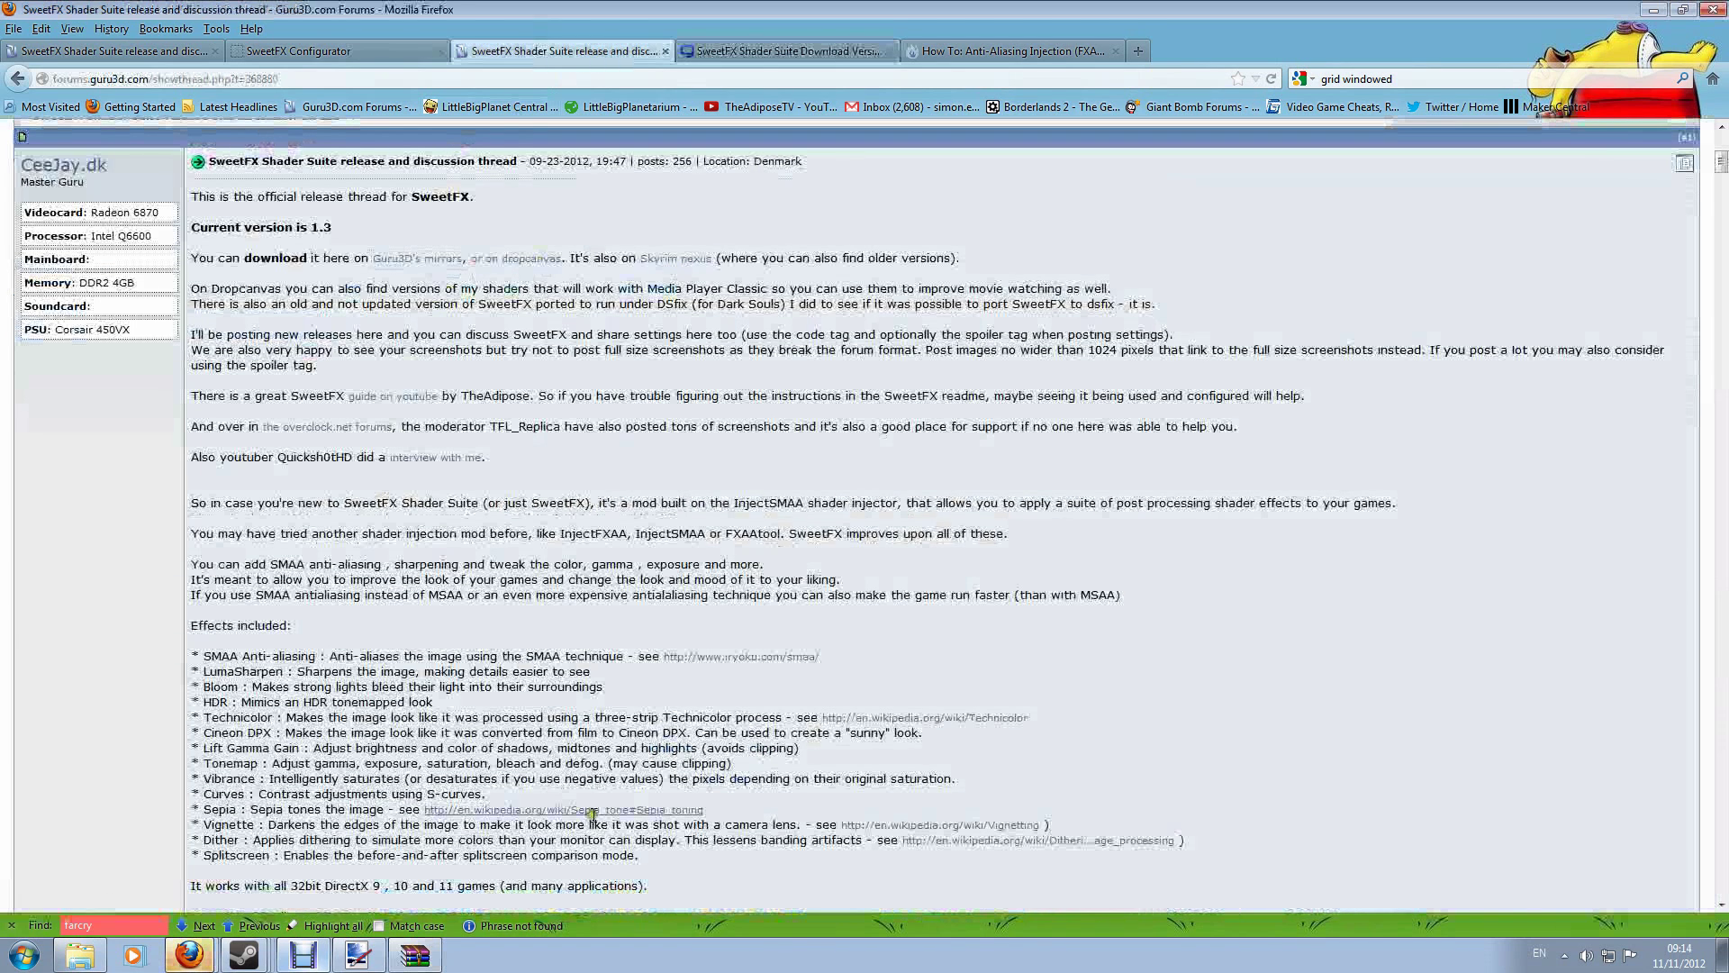
{"action": "left_click", "coordinate": [414, 955]}
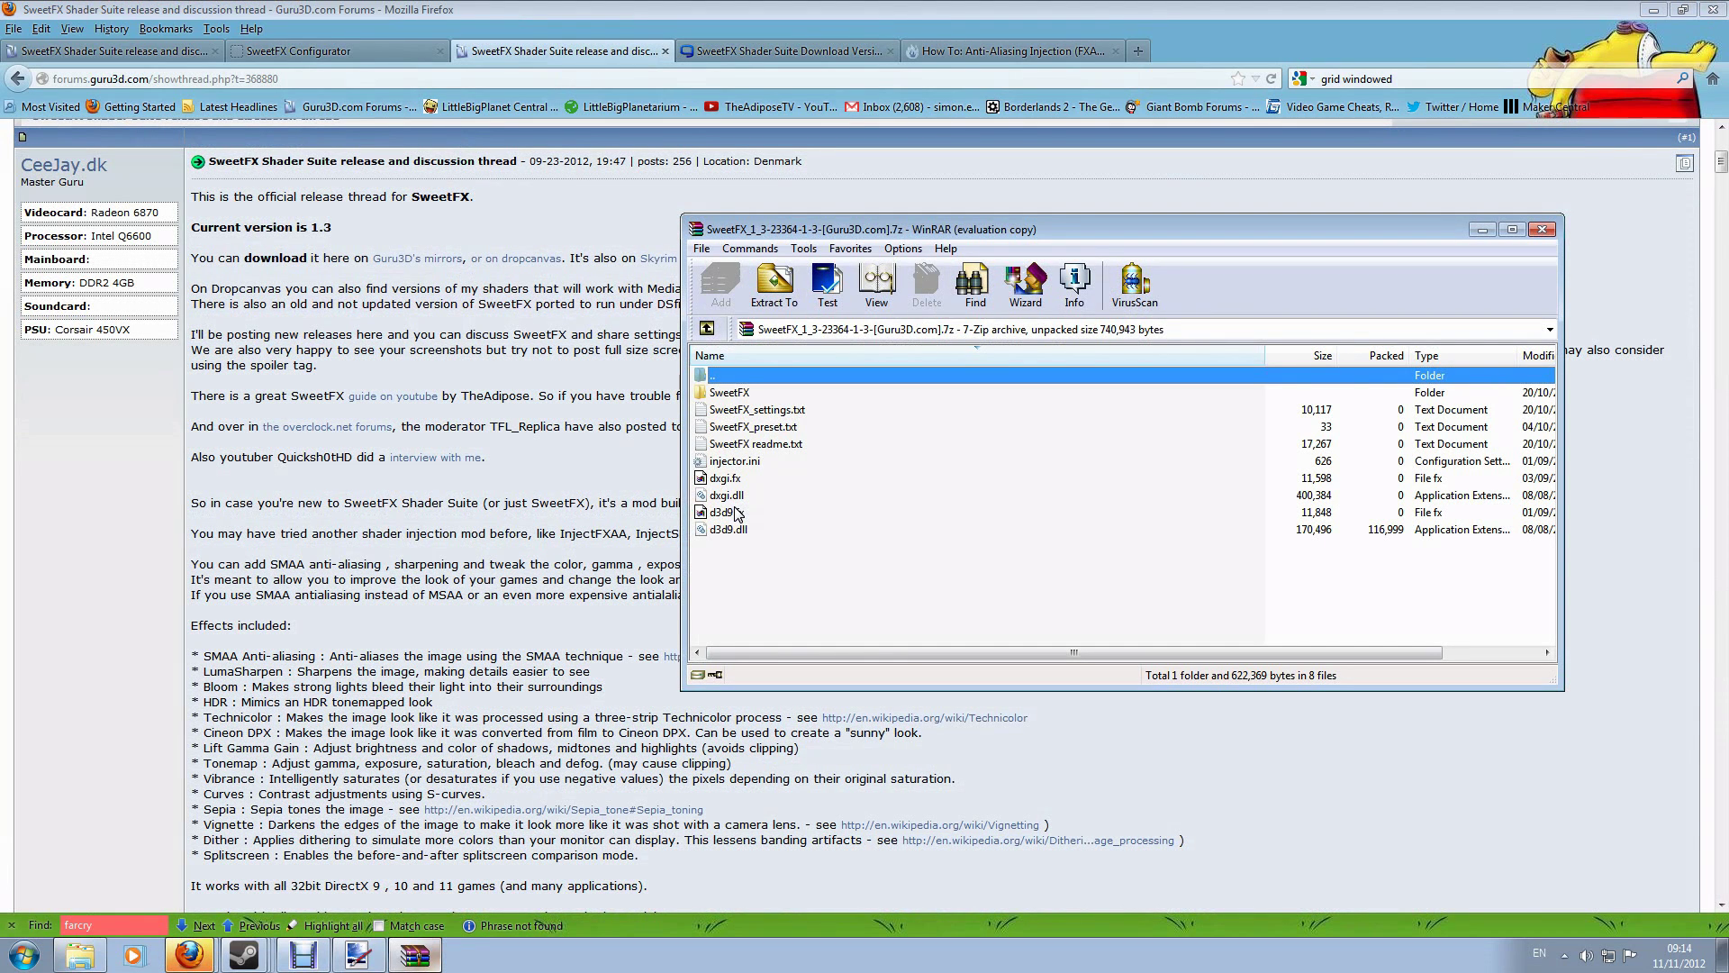
{"action": "left_click_drag", "start_coordinate": [934, 232], "coordinate": [872, 147]}
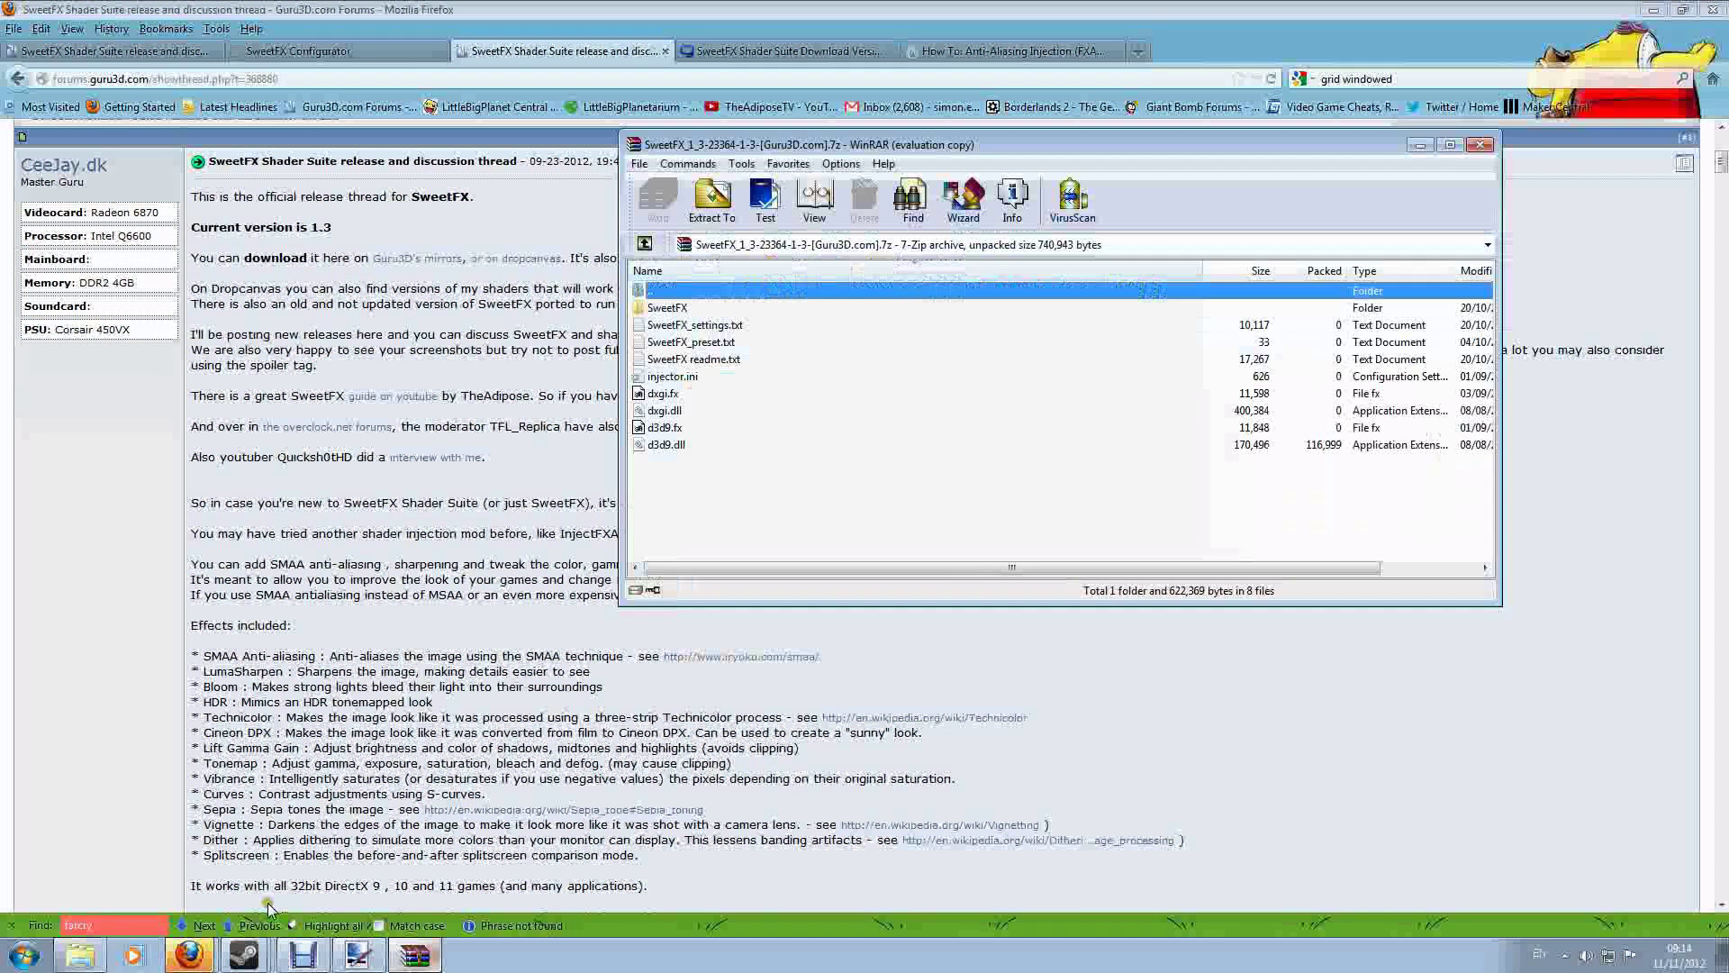
Step: Open the Games (D:) drive in Windows Explorer and arrange its window beside the SweetFX archive
{"action": "left_click", "coordinate": [24, 954]}
{"action": "left_click", "coordinate": [285, 474]}
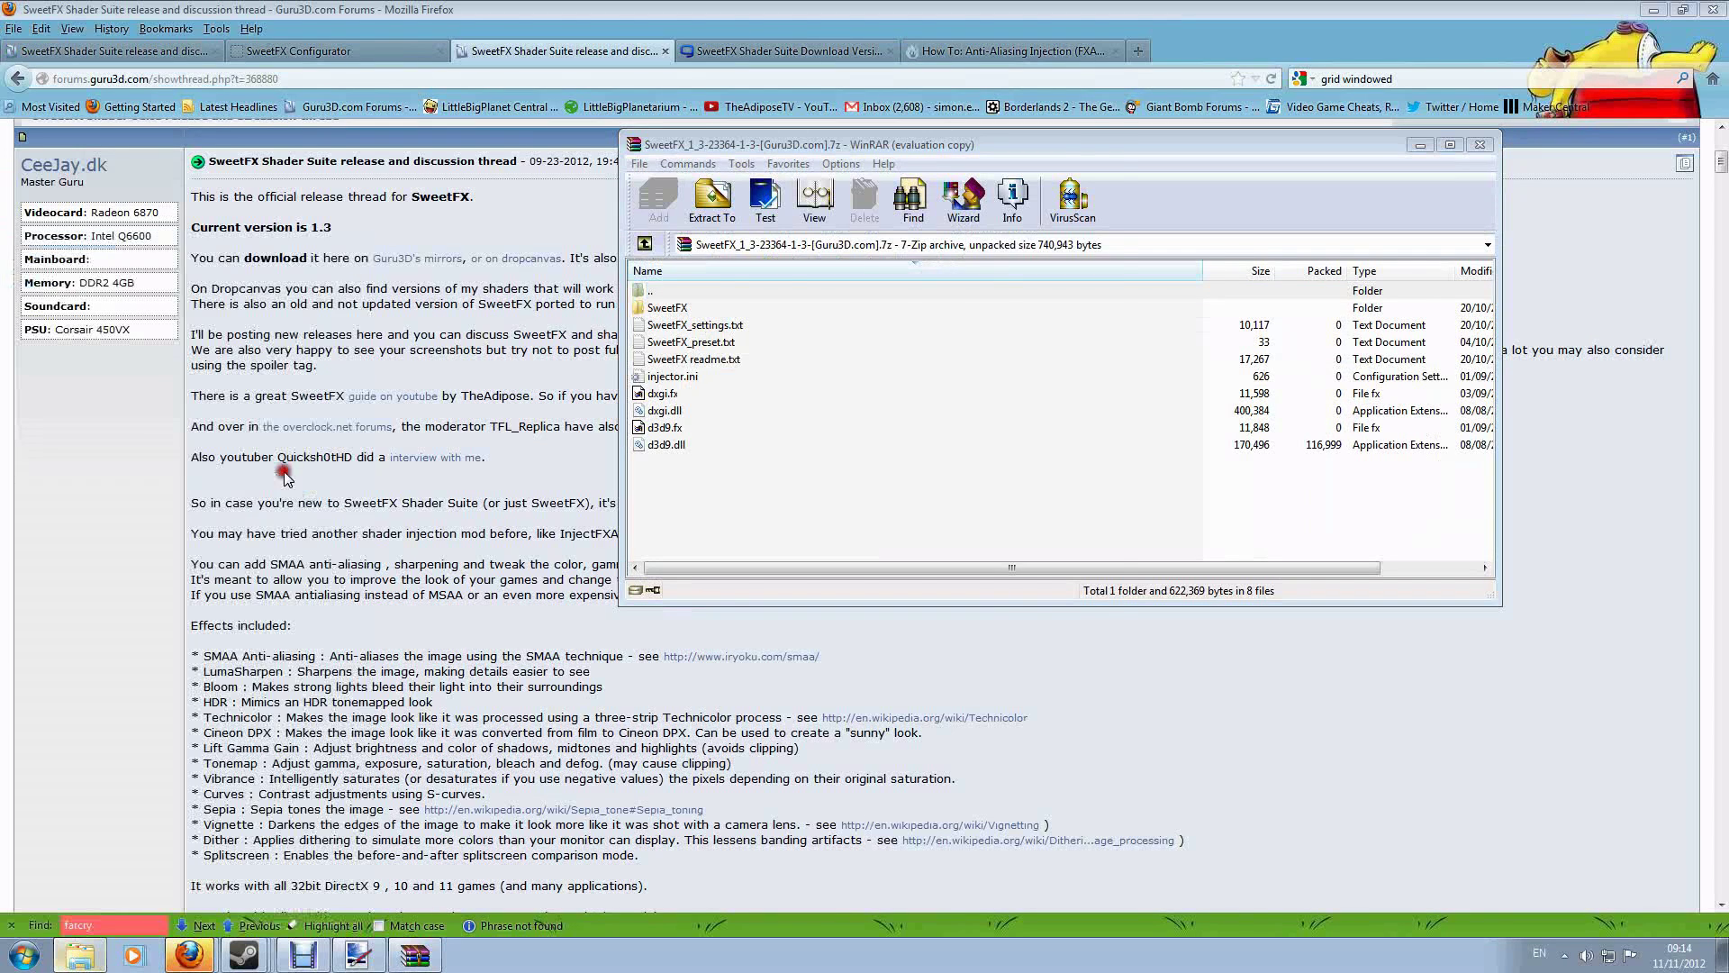
{"action": "double_click", "coordinate": [668, 200]}
{"action": "left_click", "coordinate": [1299, 137]}
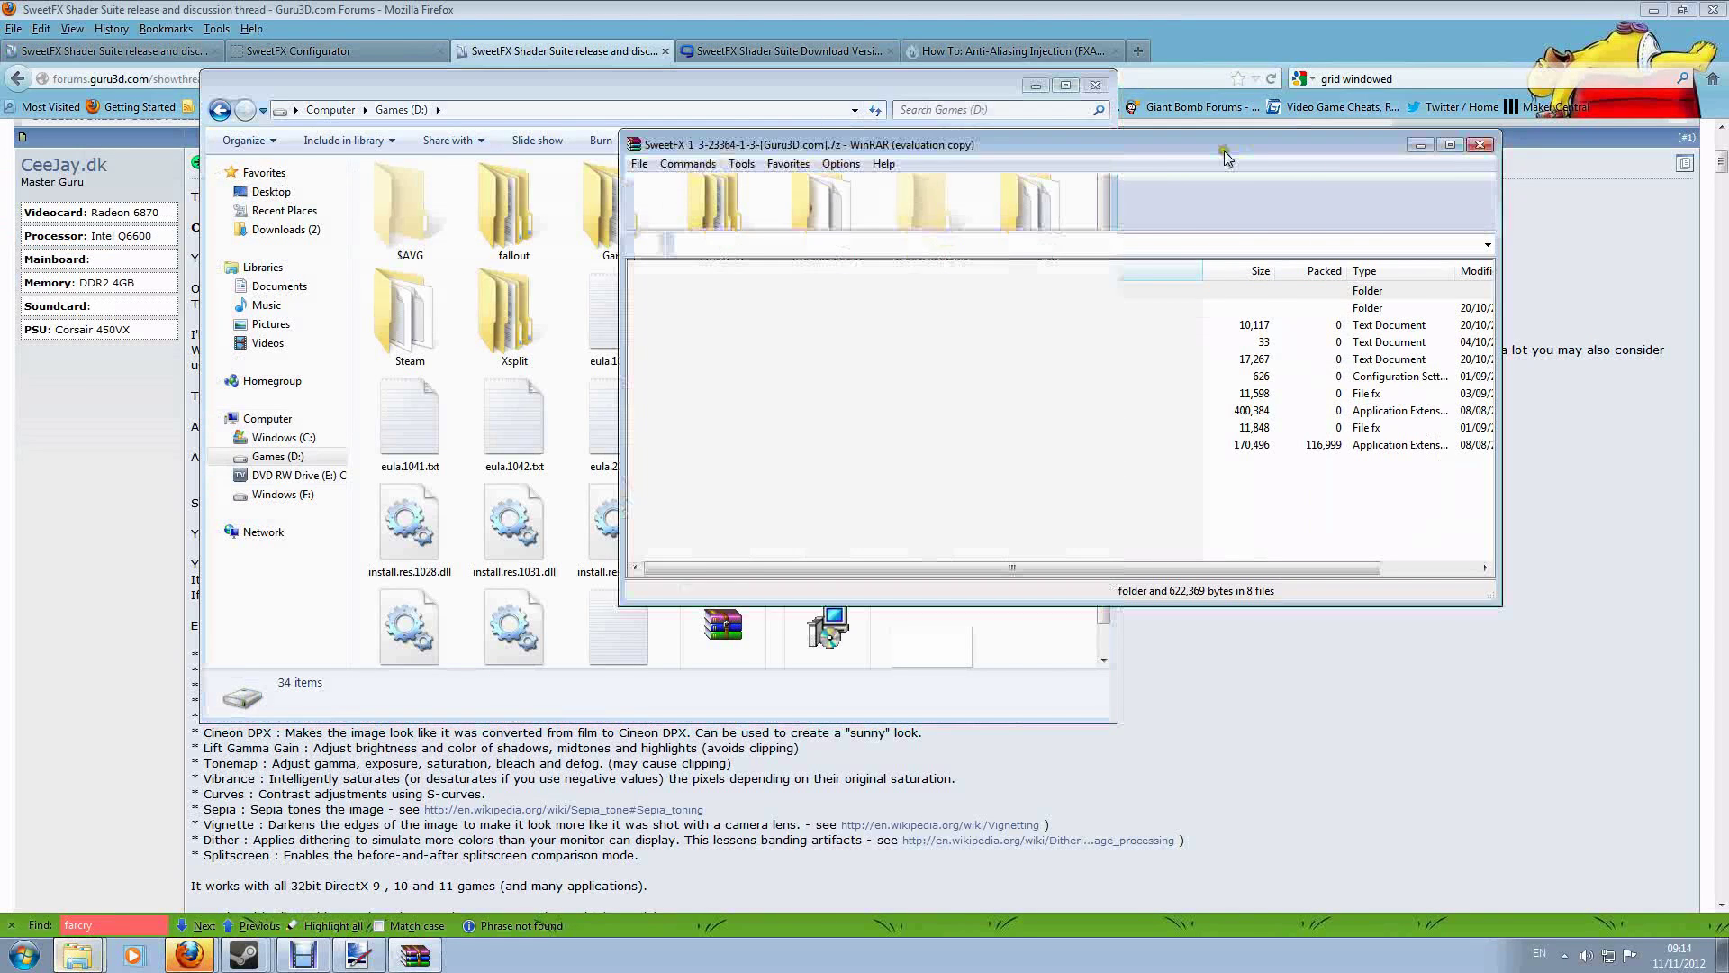
{"action": "left_click_drag", "start_coordinate": [620, 88], "coordinate": [445, 49]}
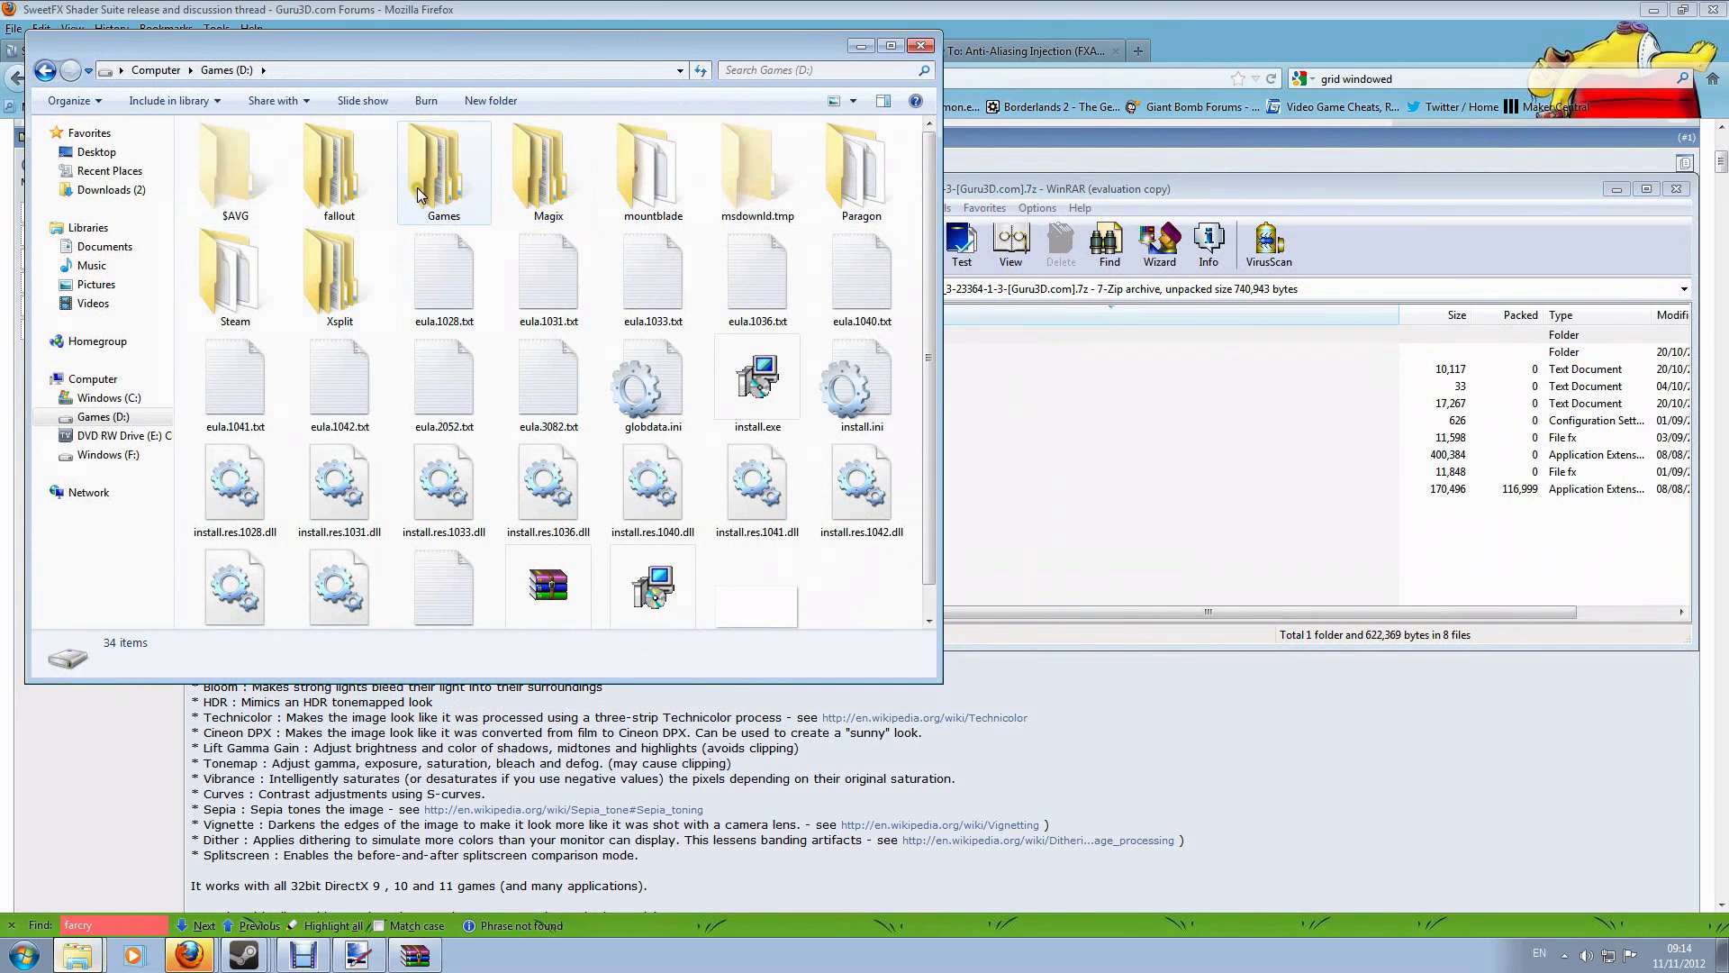
Step: Open the dead island folder inside Steam\steamapps\common and select DeadIslandGame.exe
{"action": "double_click", "coordinate": [236, 270]}
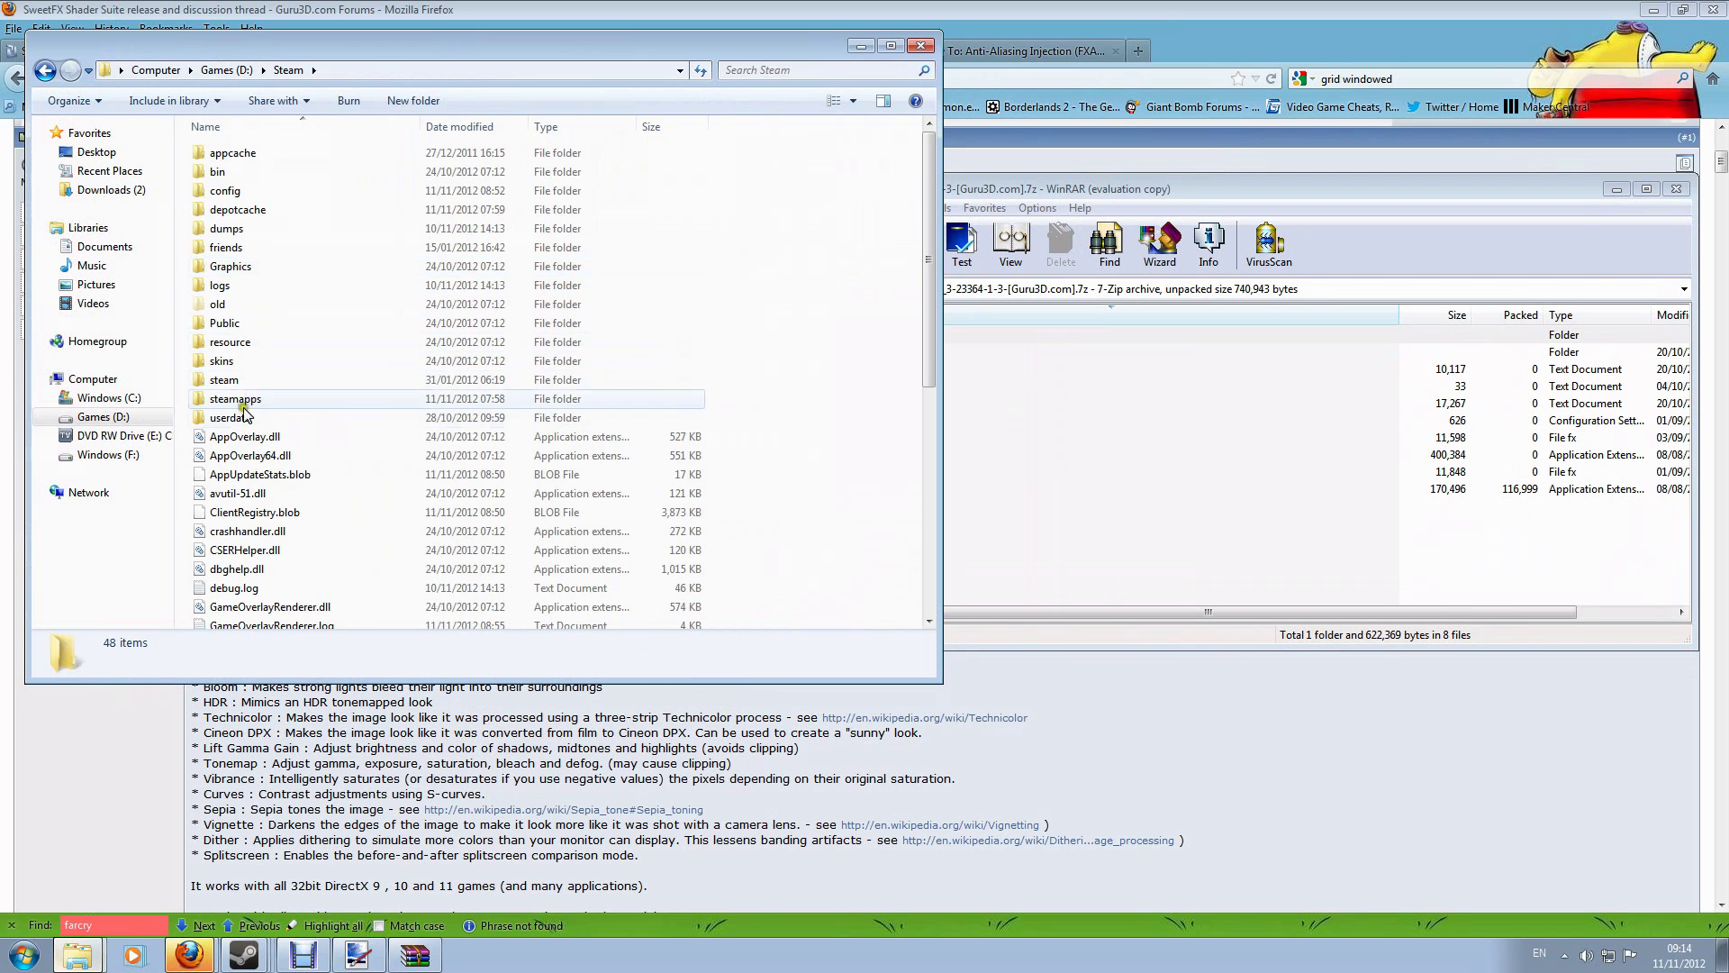
{"action": "double_click", "coordinate": [235, 398]}
{"action": "double_click", "coordinate": [230, 154]}
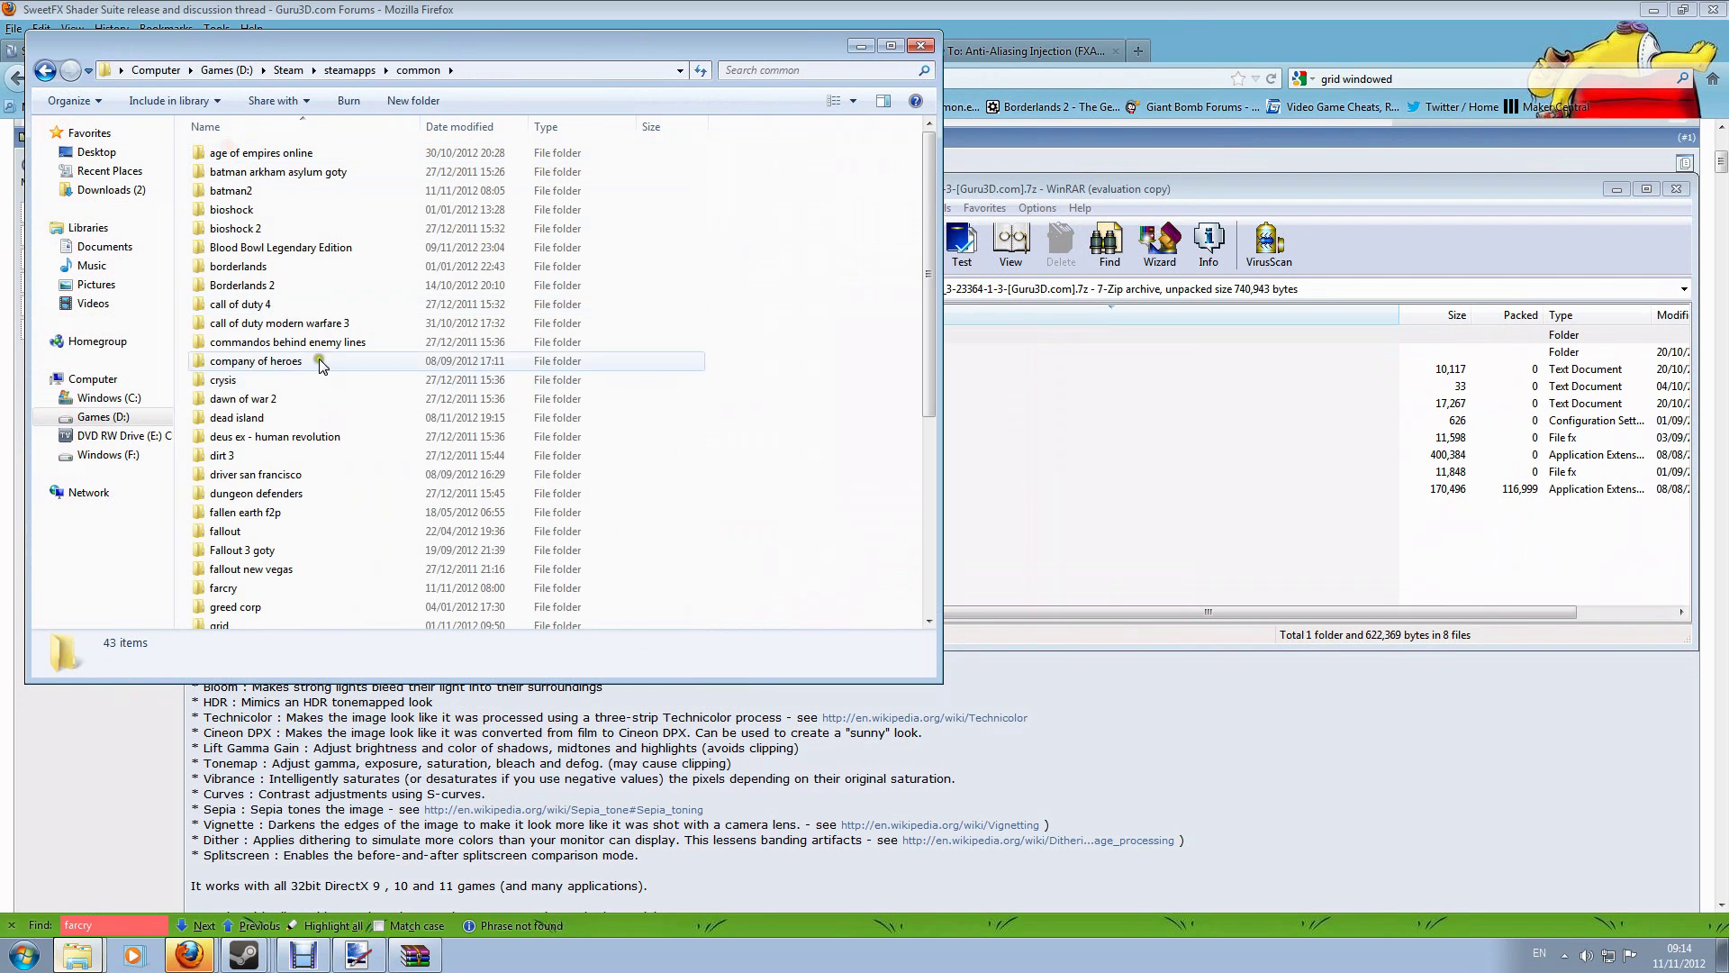
{"action": "left_click_drag", "start_coordinate": [922, 187], "coordinate": [911, 223]}
{"action": "double_click", "coordinate": [236, 417]}
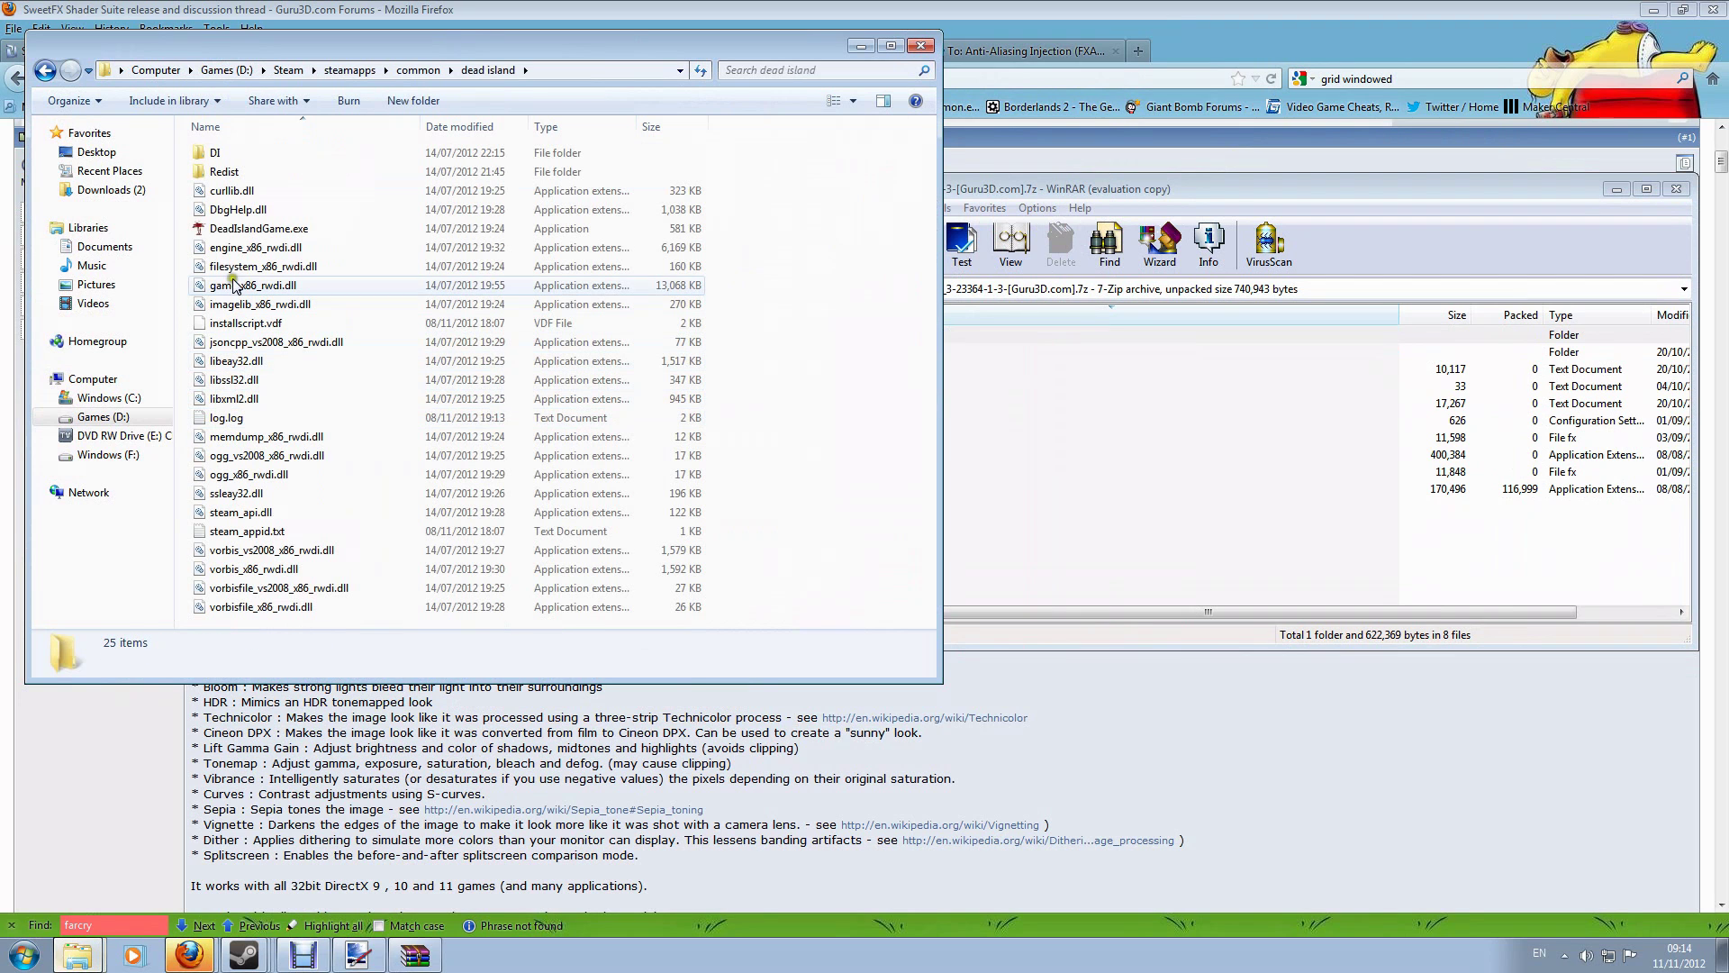
{"action": "left_click", "coordinate": [257, 230]}
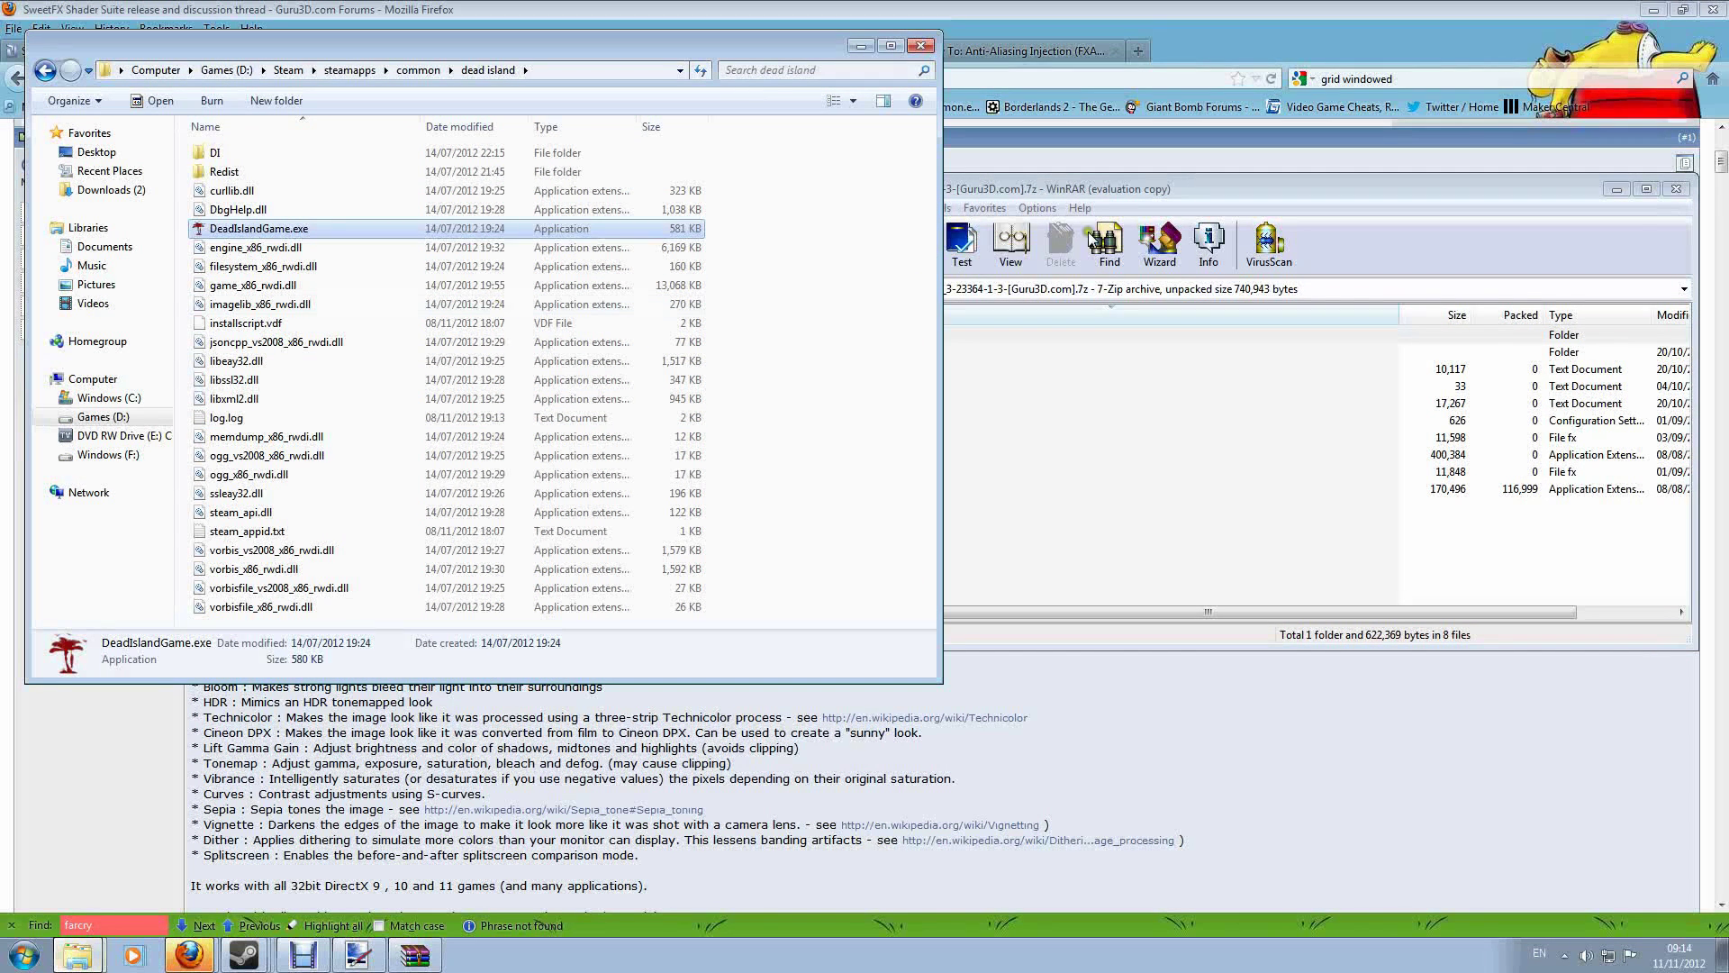
Step: Extract all SweetFX files from the archive into the dead island game folder
{"action": "left_click", "coordinate": [1072, 189]}
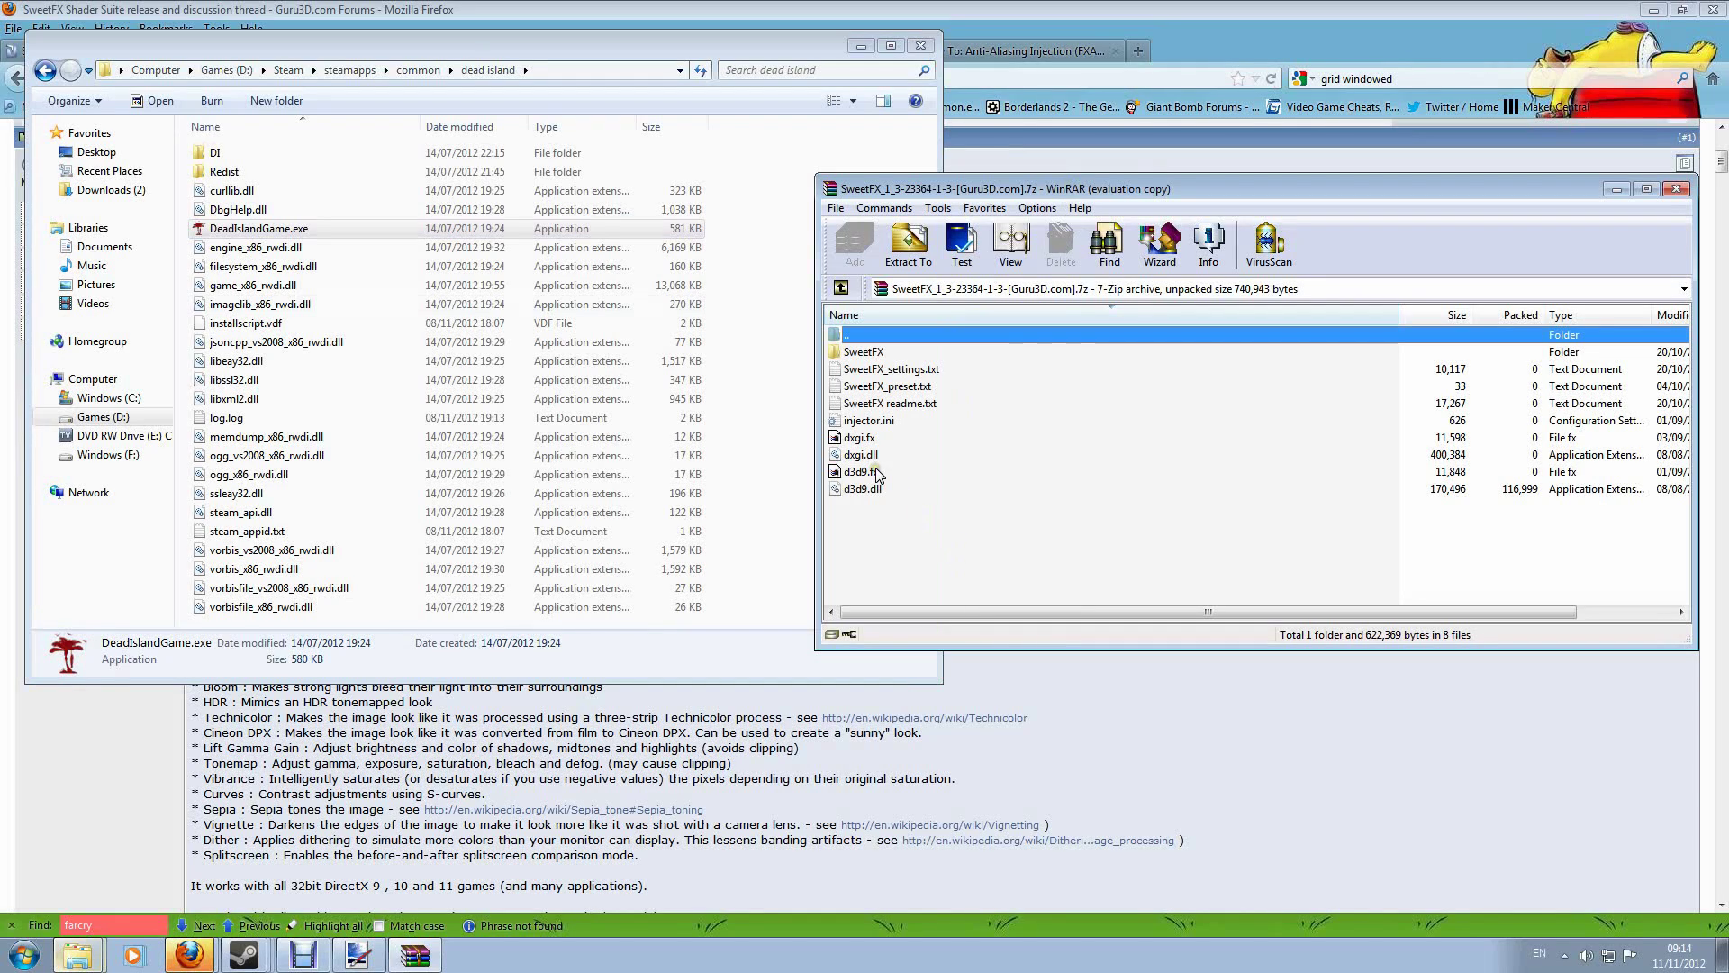
{"action": "key", "text": "ctrl+a"}
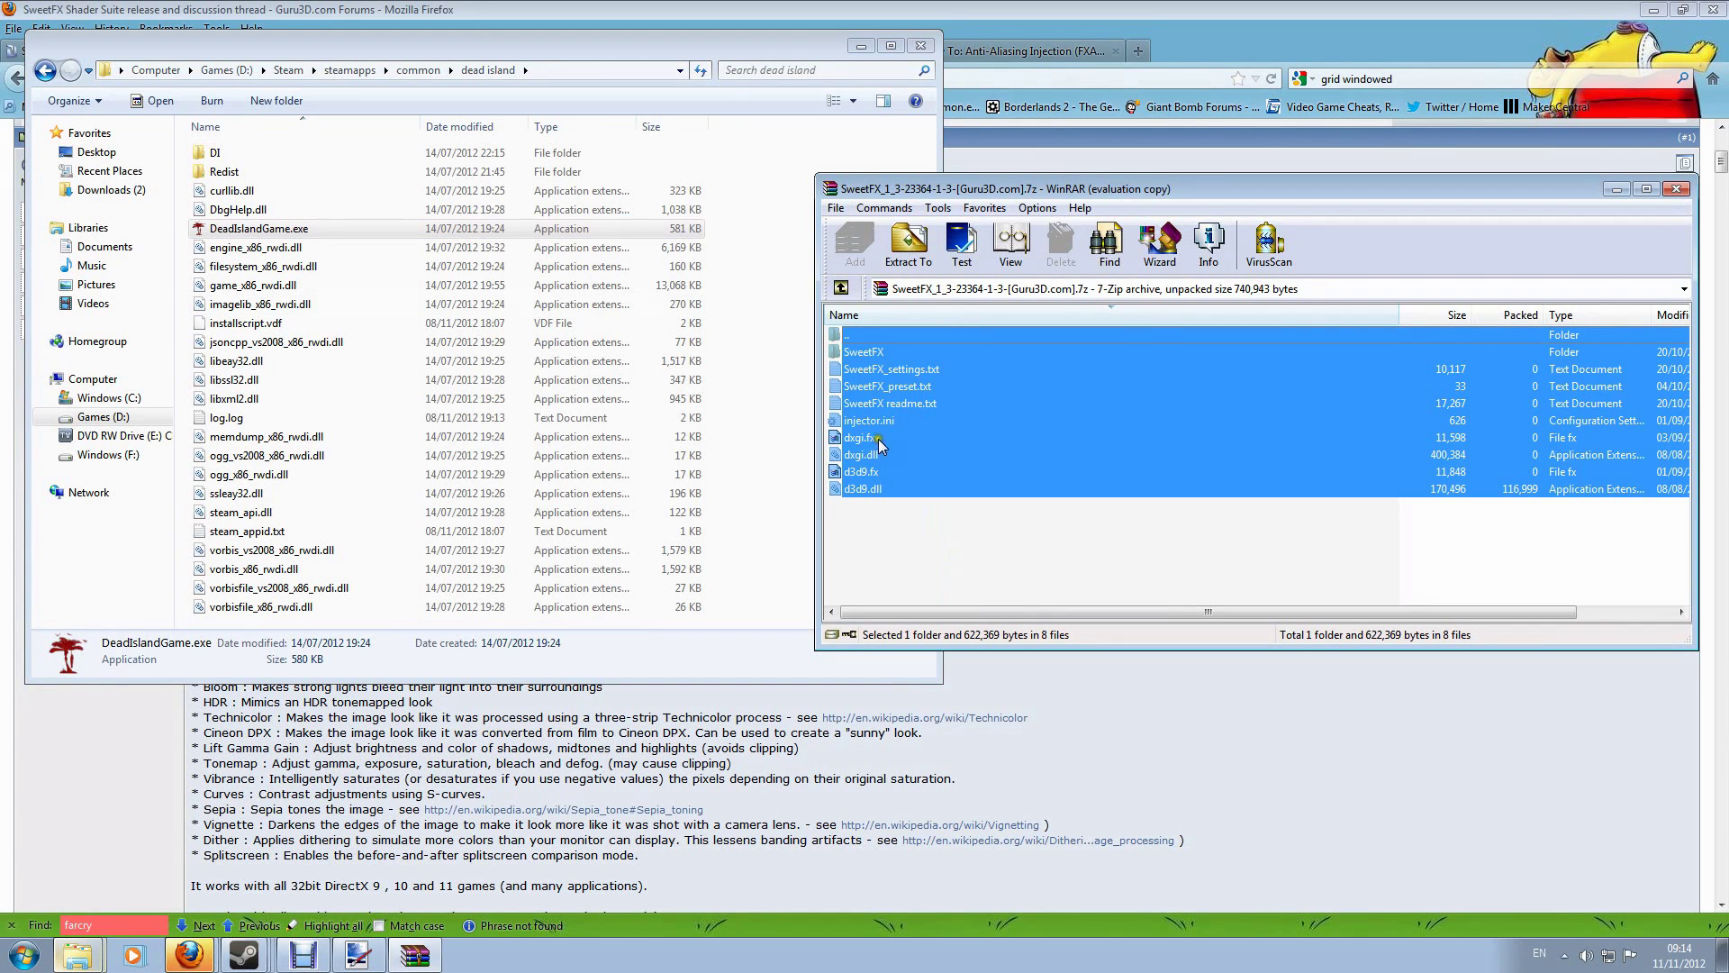
{"action": "mouse_move", "coordinate": [860, 455]}
{"action": "left_mouse_down"}
{"action": "mouse_move", "coordinate": [864, 441]}
{"action": "mouse_move", "coordinate": [773, 445]}
{"action": "left_mouse_up"}
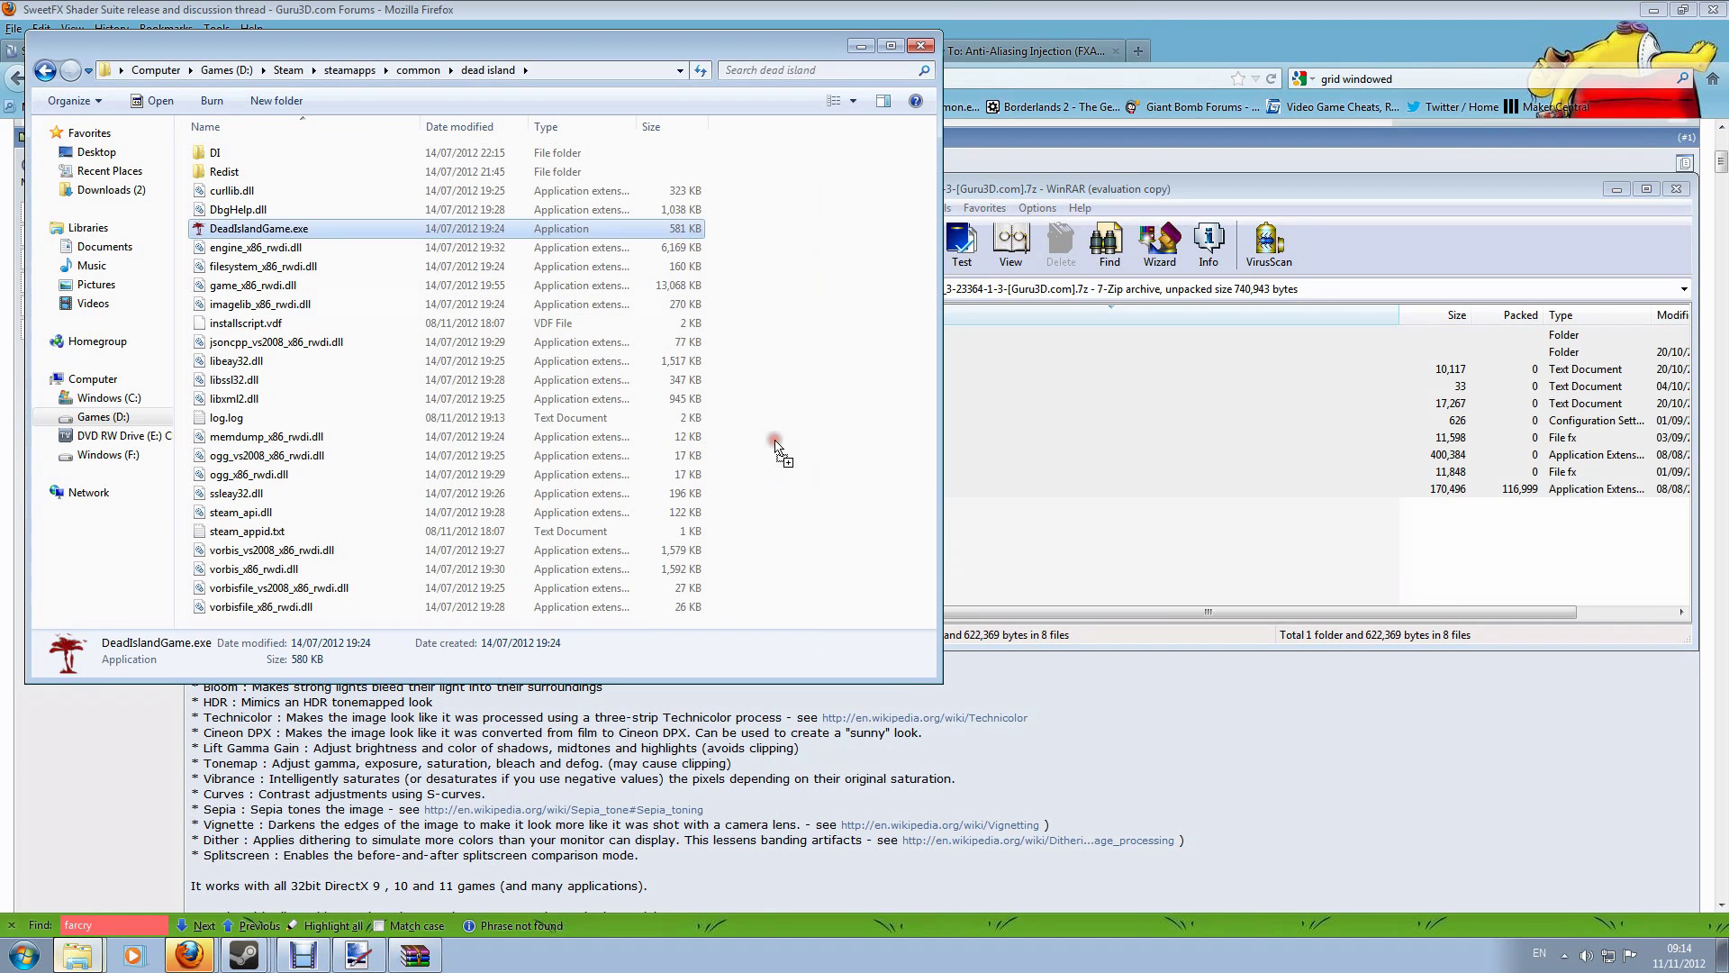
{"action": "left_click", "coordinate": [837, 427]}
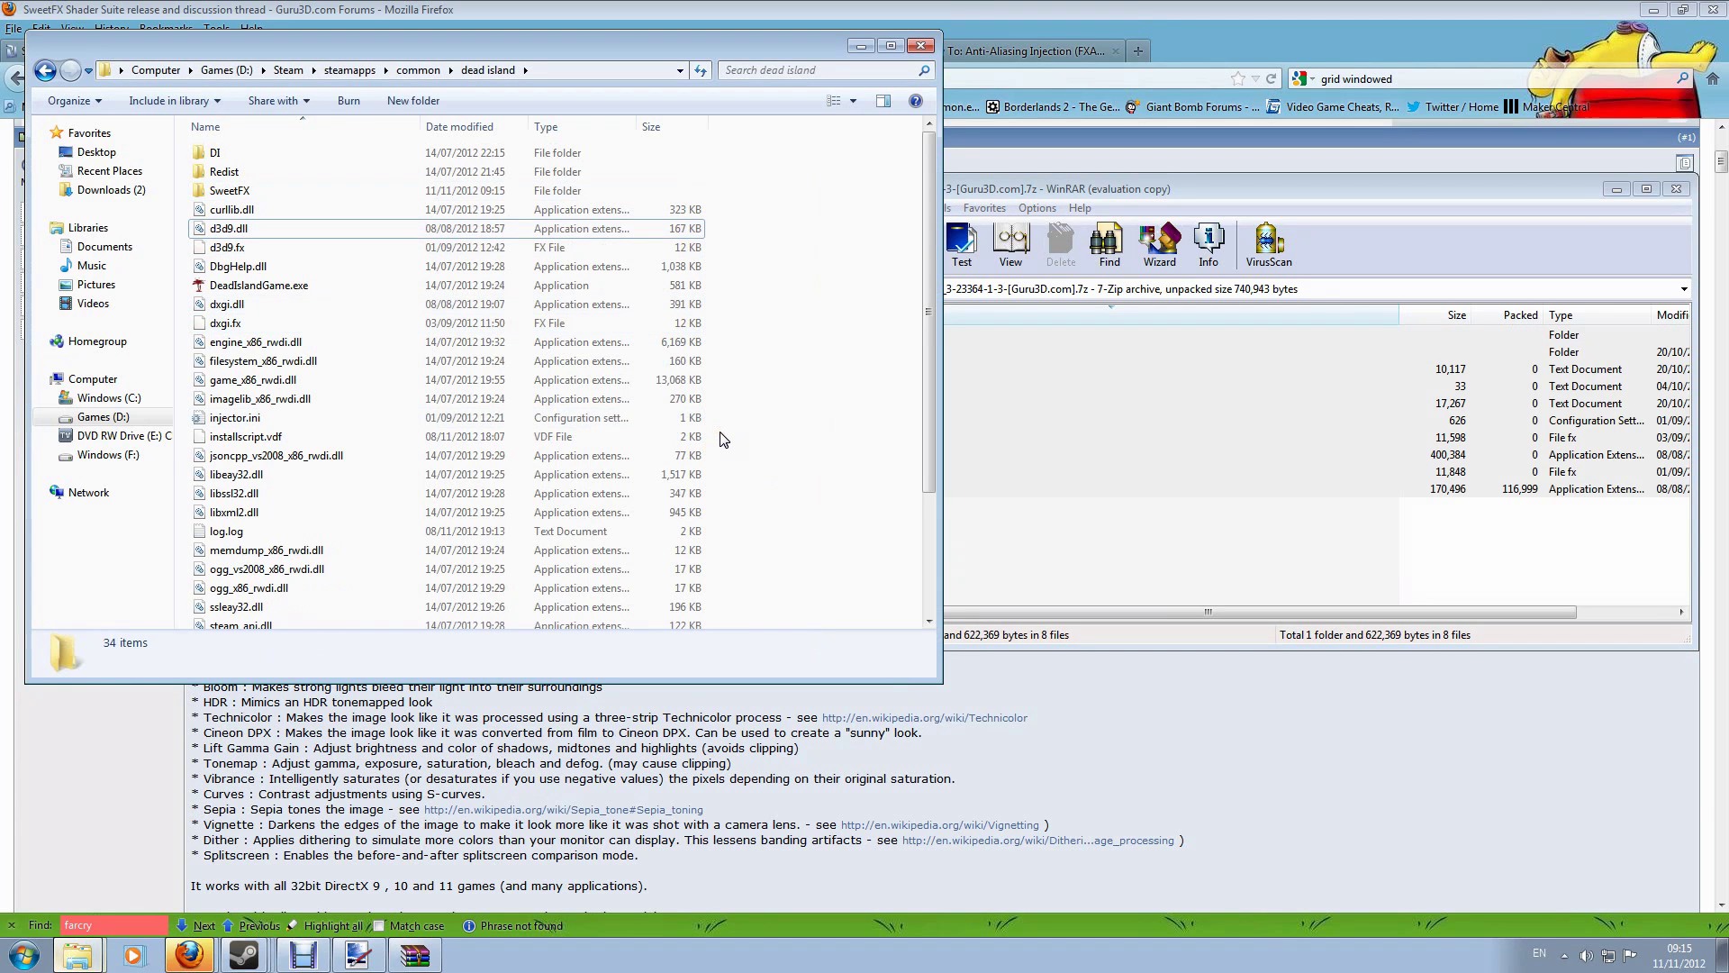
Step: Open SweetFX_settings.txt from the dead island folder, look through its effect switches and settings, and close it
{"action": "scroll", "coordinate": [721, 437], "scroll_direction": "down", "scroll_amount": 3}
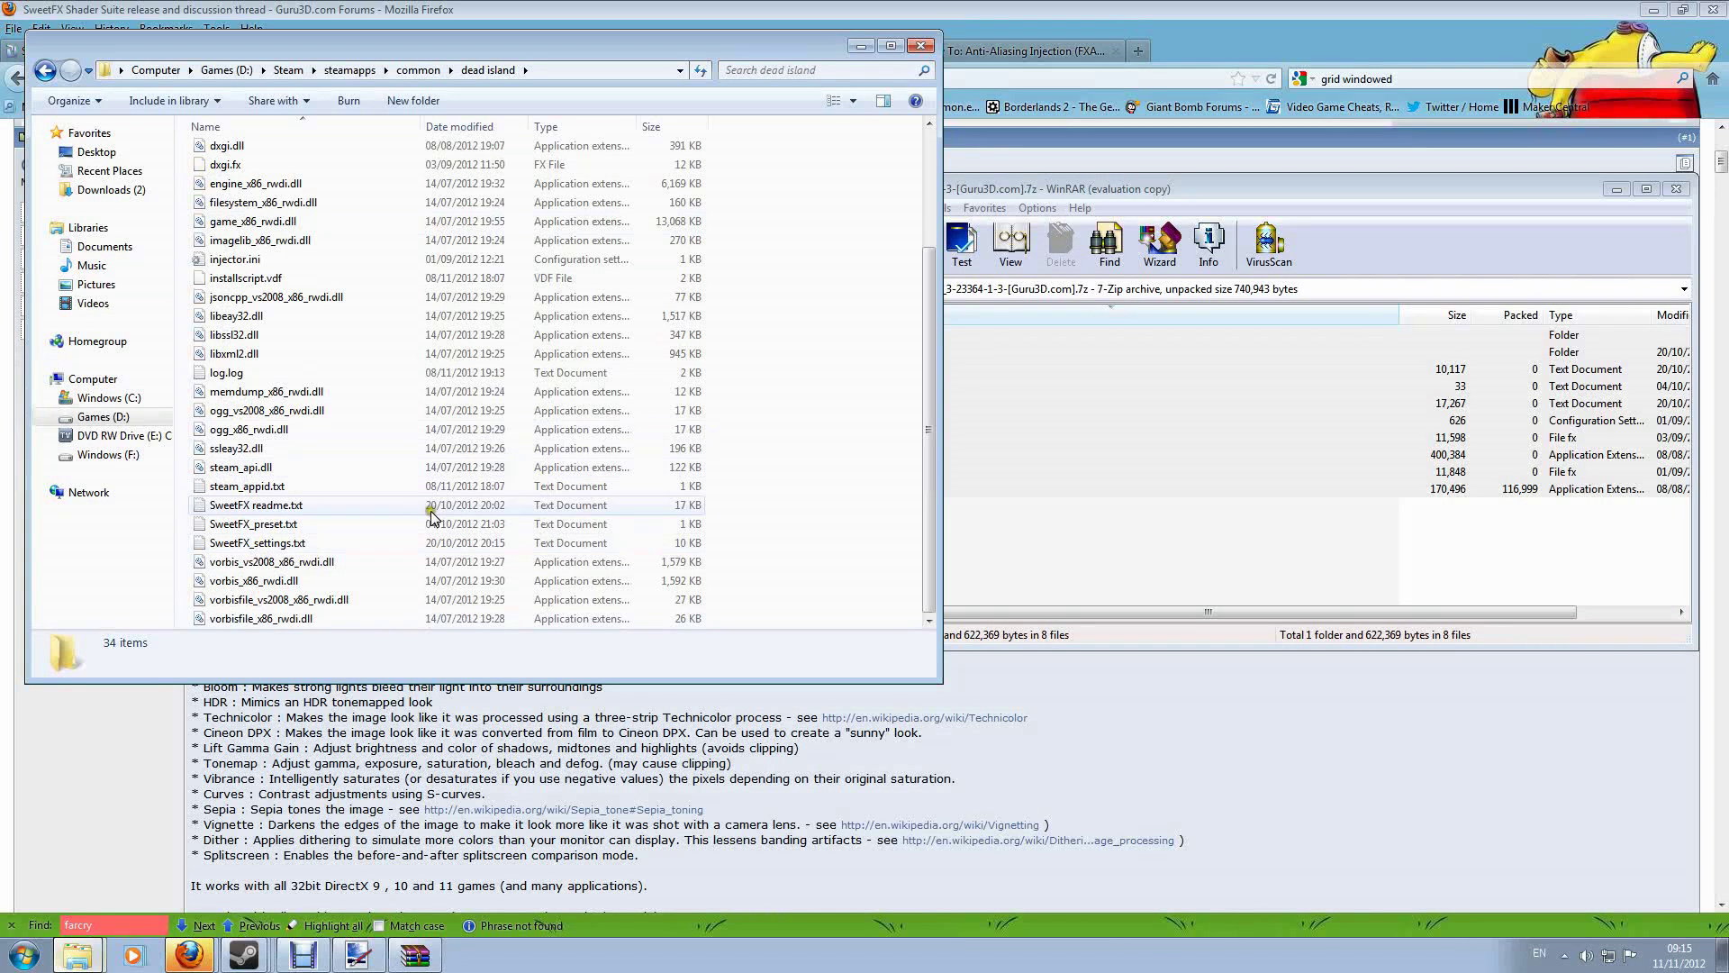
{"action": "left_click", "coordinate": [266, 544]}
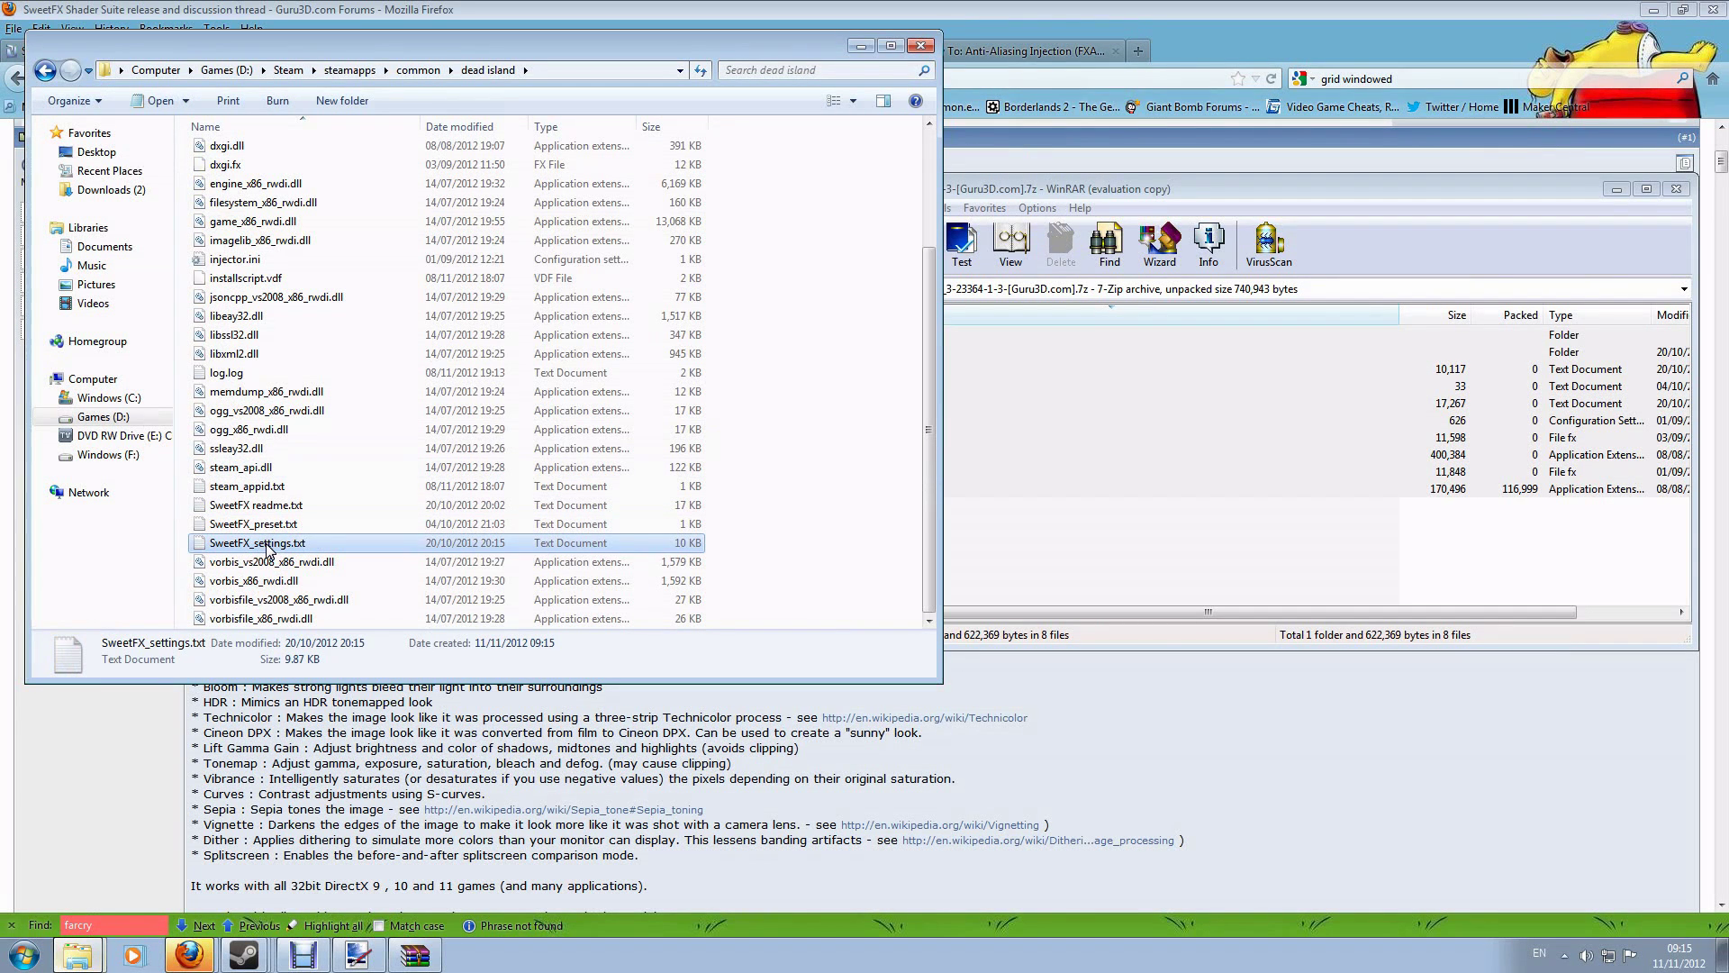
{"action": "double_click", "coordinate": [266, 543]}
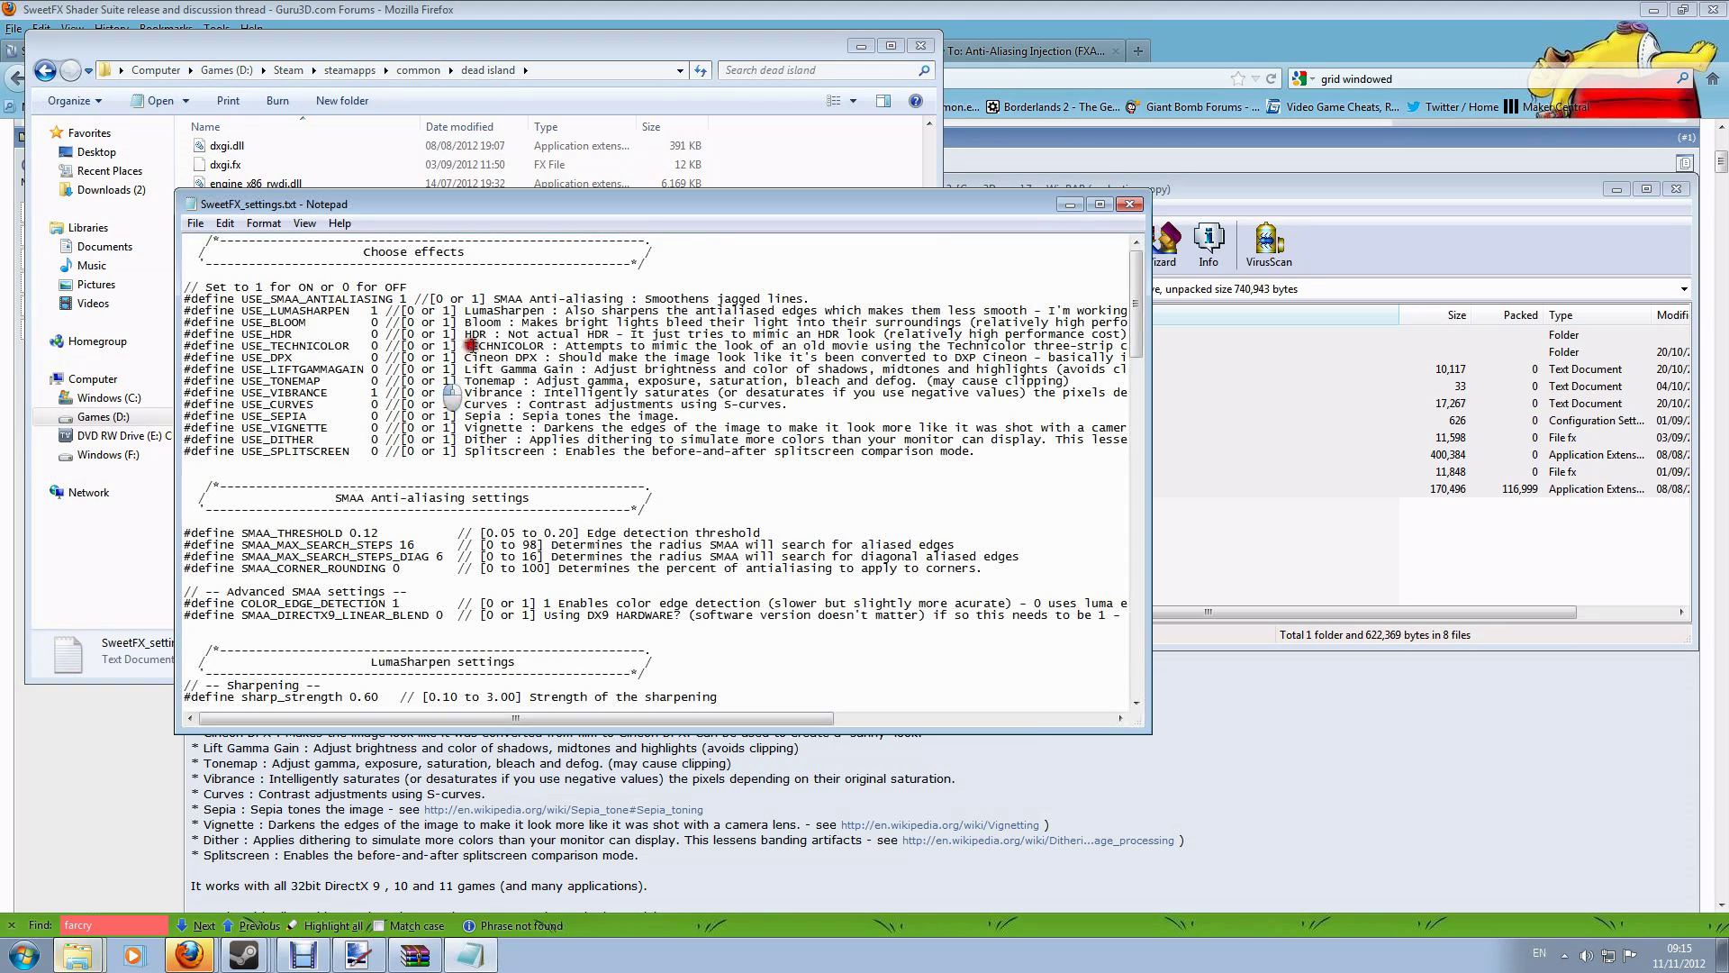
{"action": "scroll", "coordinate": [478, 338], "scroll_direction": "down", "scroll_amount": 5}
{"action": "scroll", "coordinate": [478, 339], "scroll_direction": "down", "scroll_amount": 9}
{"action": "scroll", "coordinate": [476, 335], "scroll_direction": "up", "scroll_amount": 14}
{"action": "left_click", "coordinate": [1130, 204]}
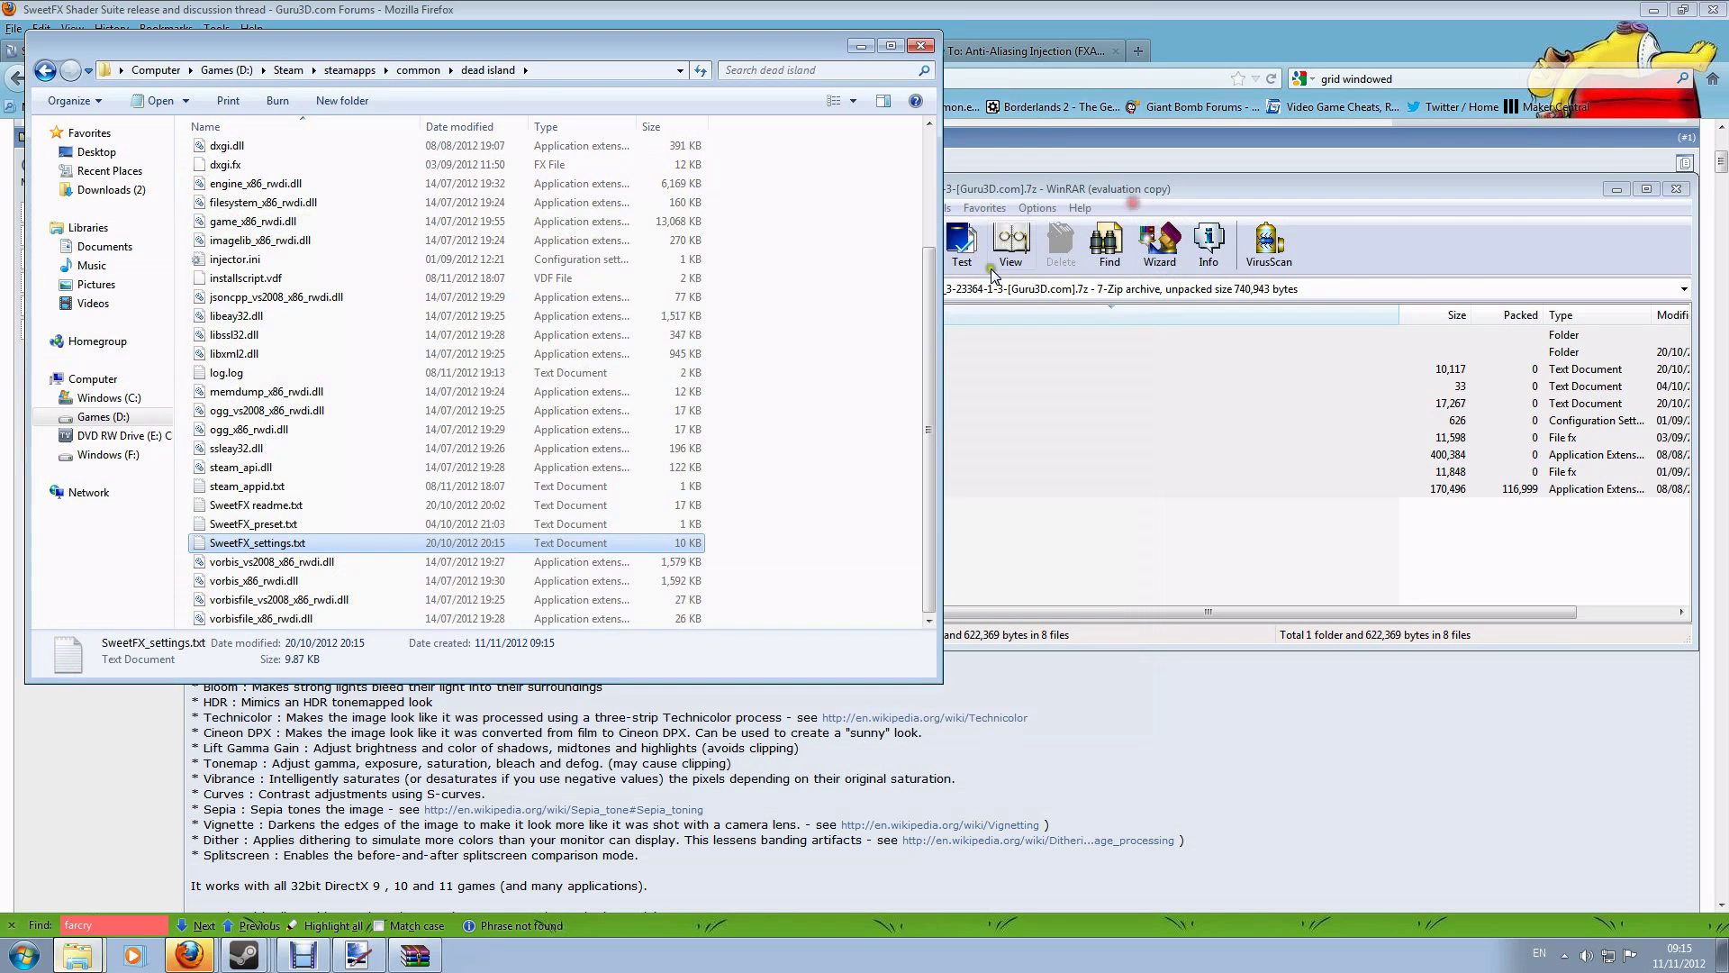
{"action": "left_click", "coordinate": [1018, 192]}
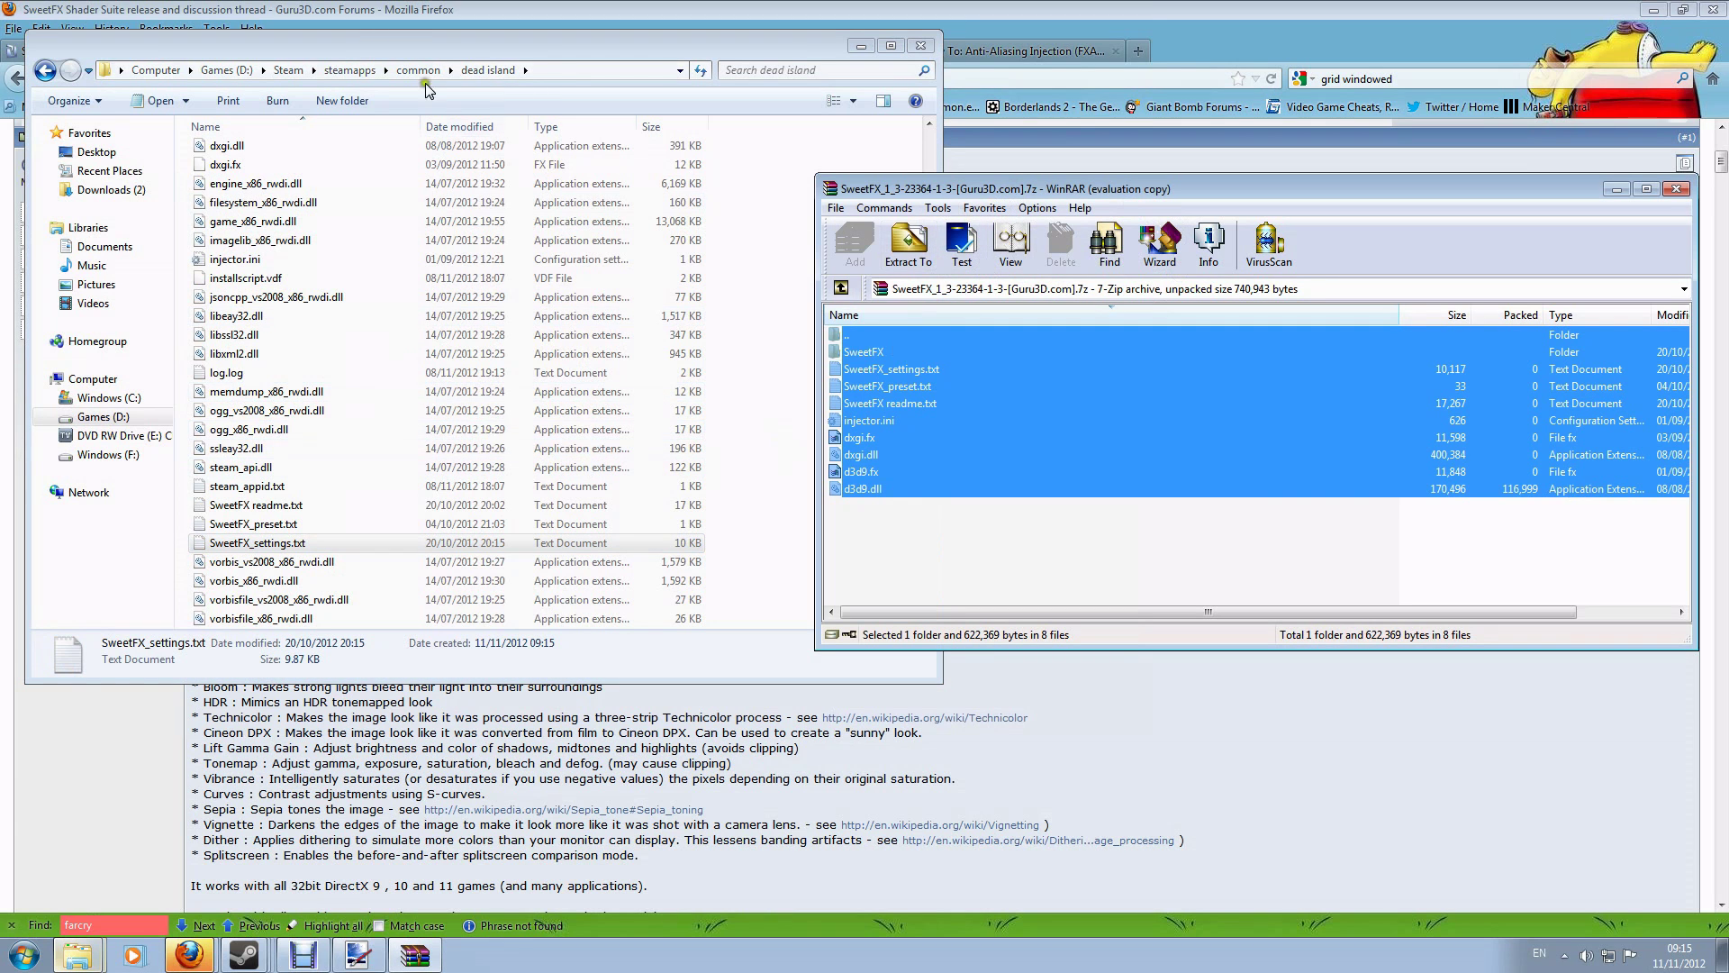
{"action": "left_click", "coordinate": [401, 45]}
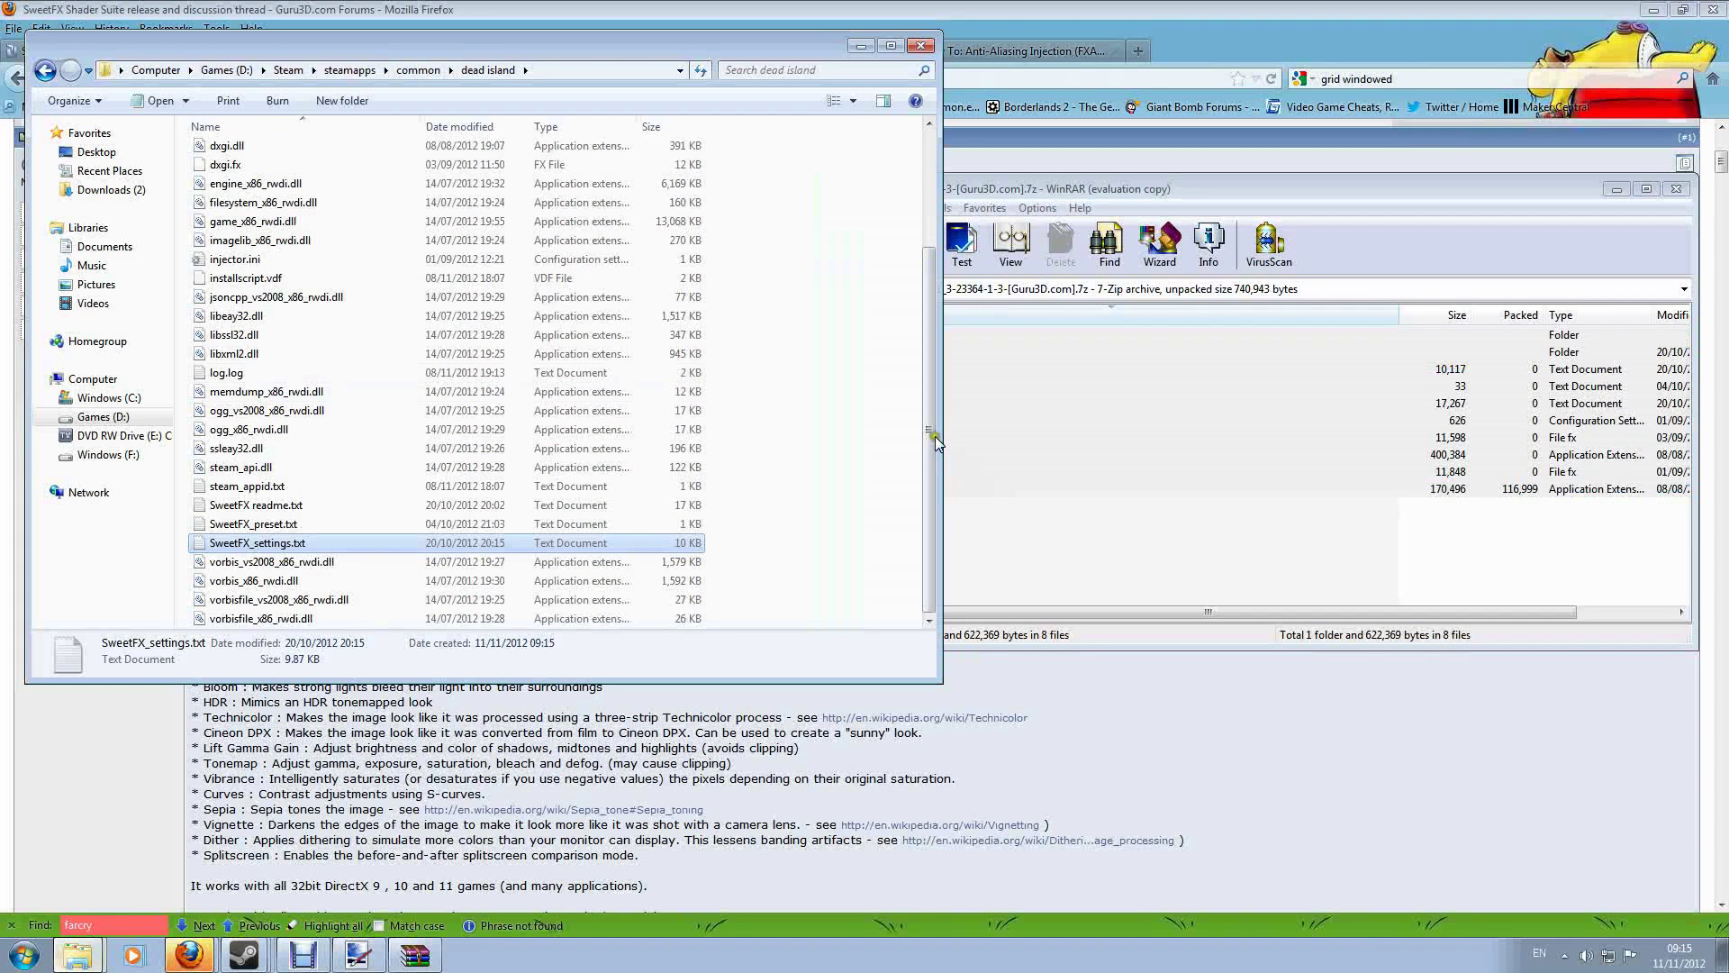
{"action": "left_click", "coordinate": [990, 189]}
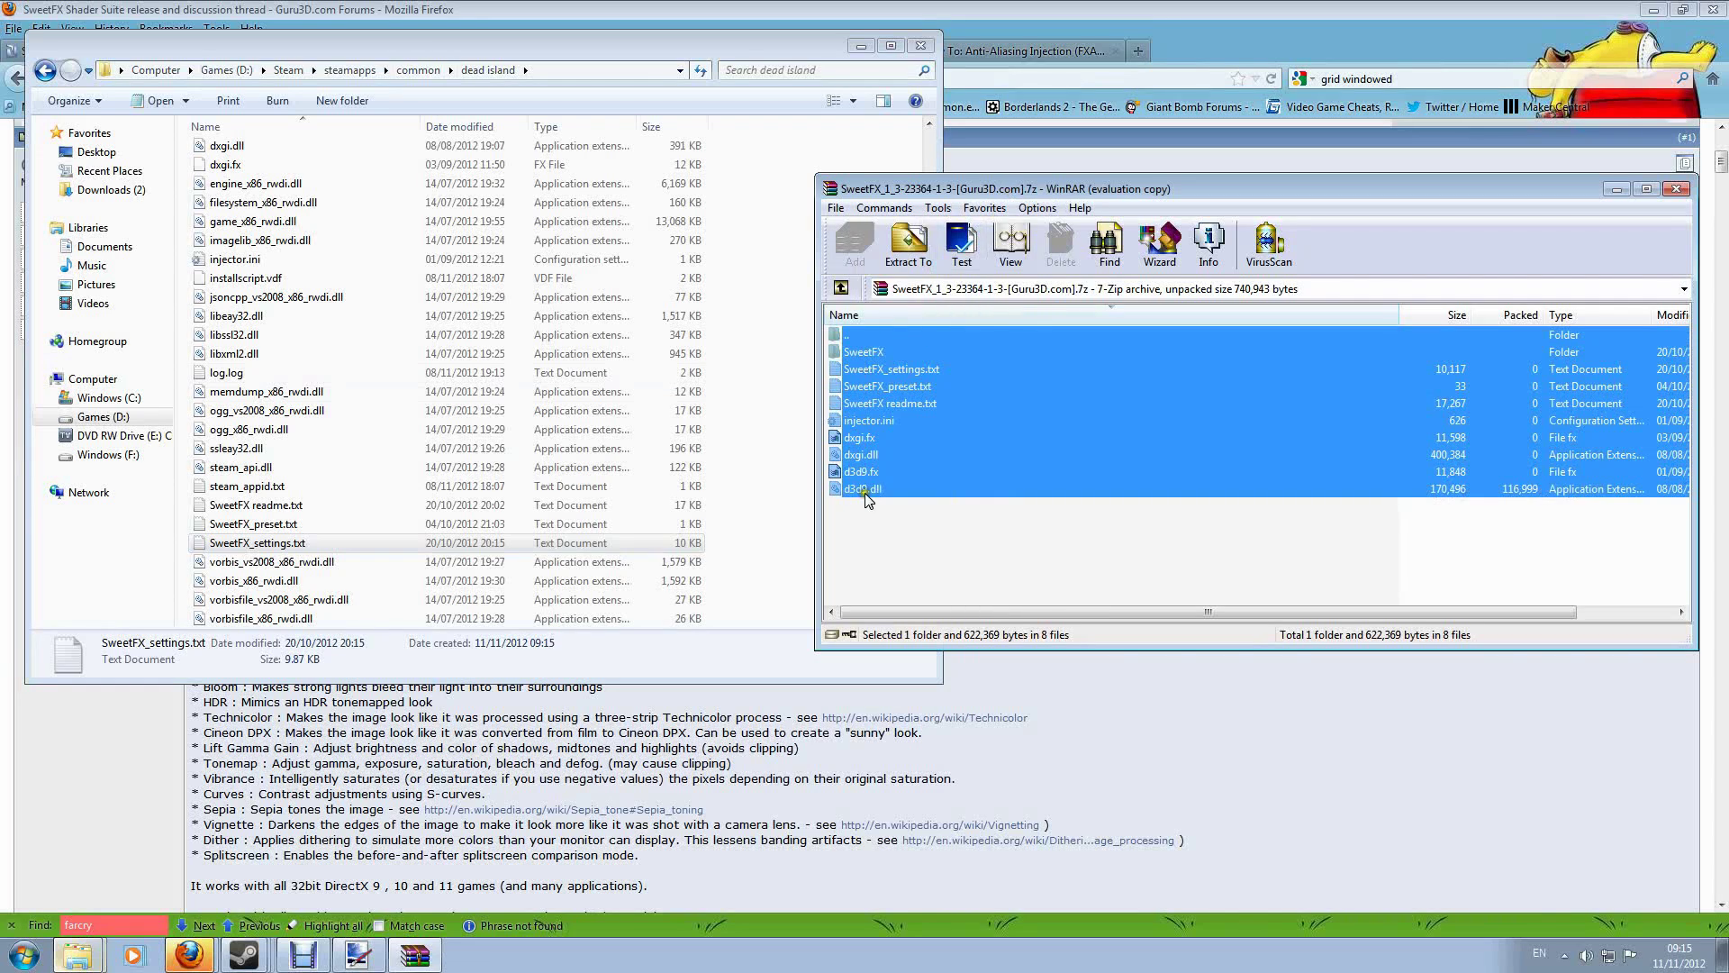
Step: Review the SweetFX files in the dead island folder, close the SweetFX archive, and return to Firefox
{"action": "left_click", "coordinate": [777, 442]}
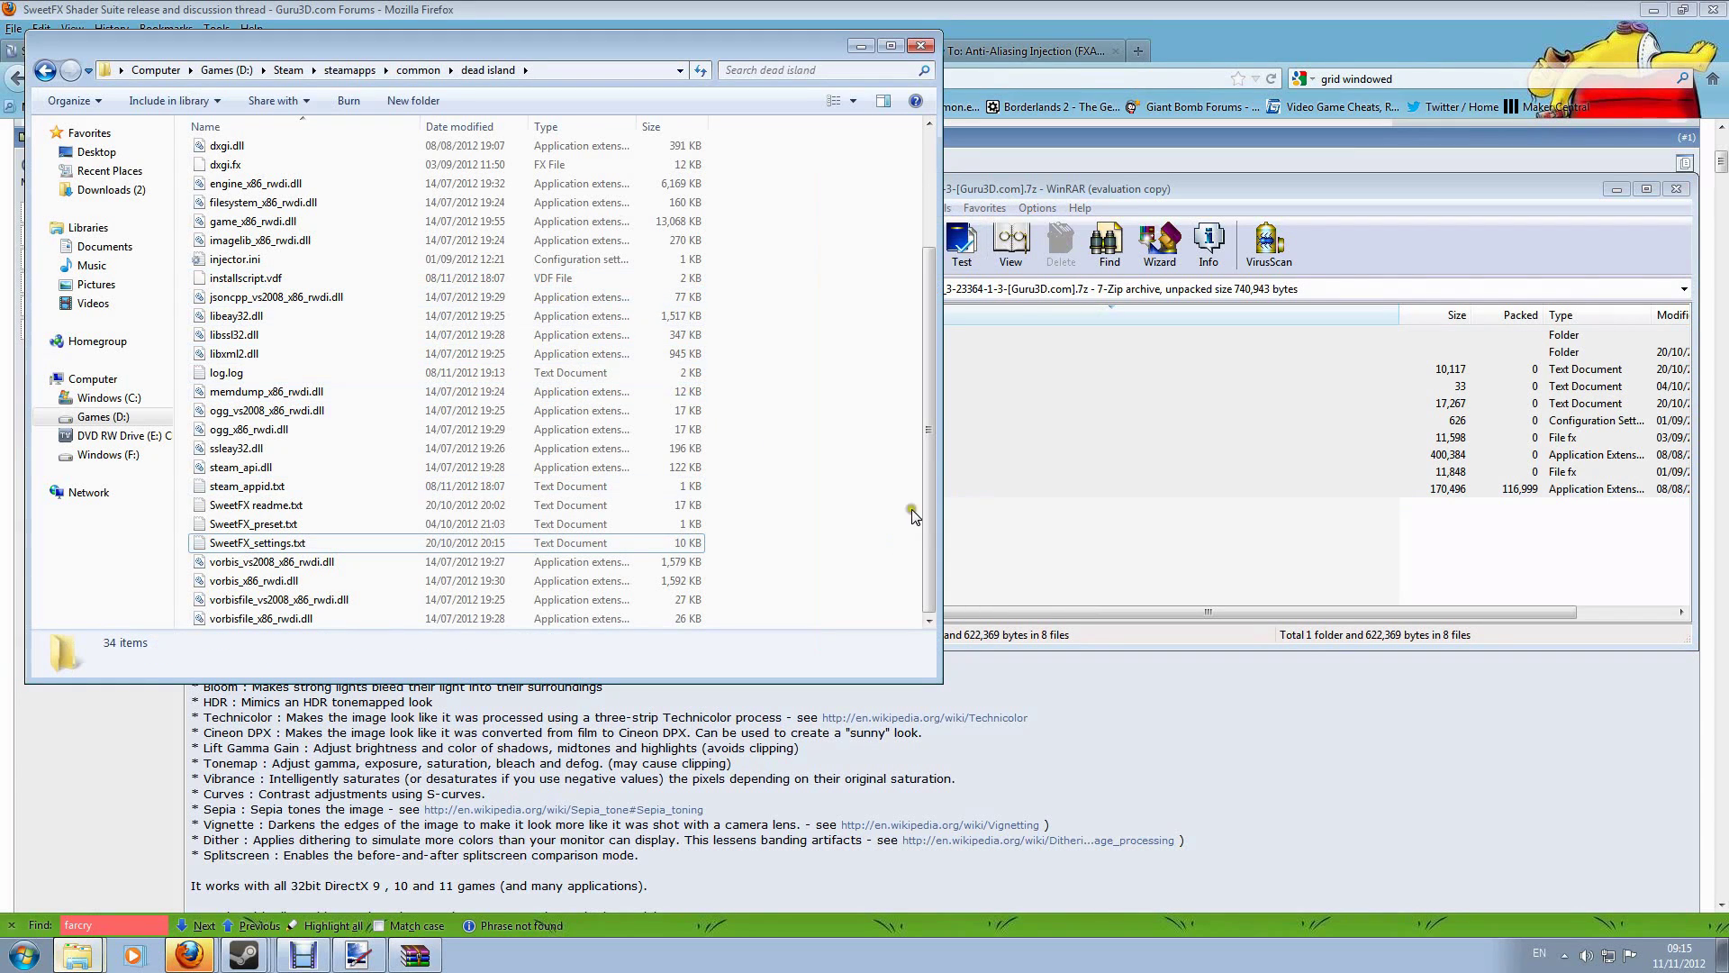
{"action": "left_click_drag", "start_coordinate": [923, 407], "coordinate": [870, 220]}
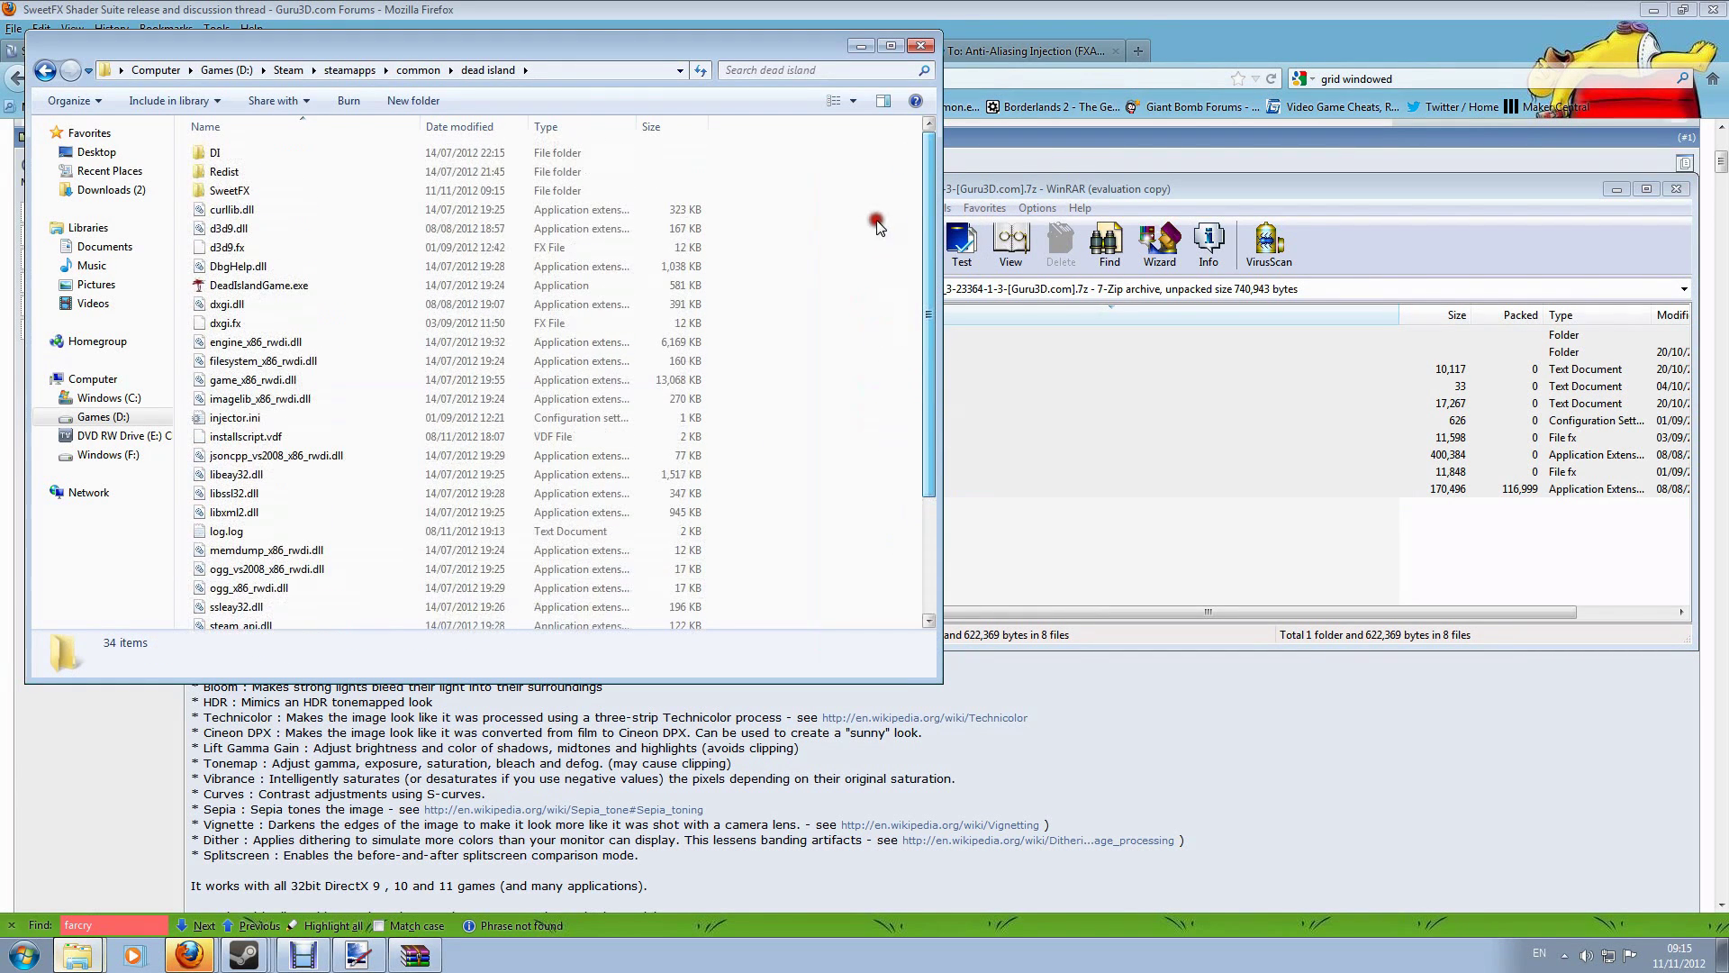
{"action": "left_click", "coordinate": [1020, 194]}
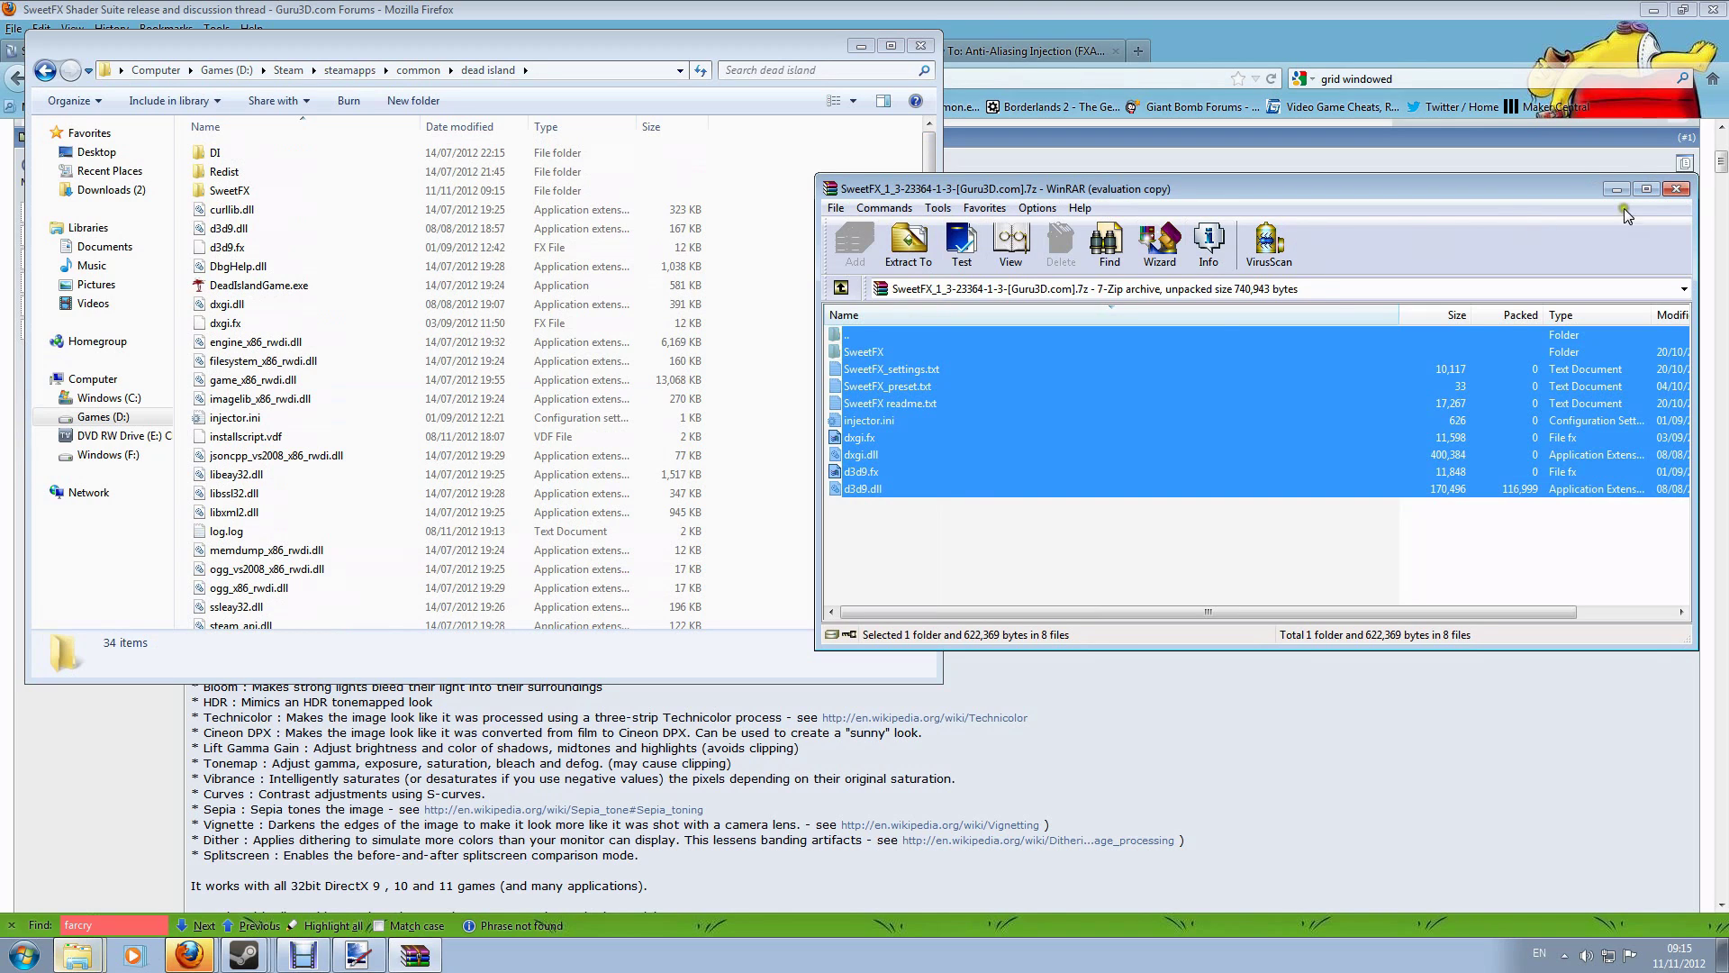
{"action": "left_click", "coordinate": [863, 569]}
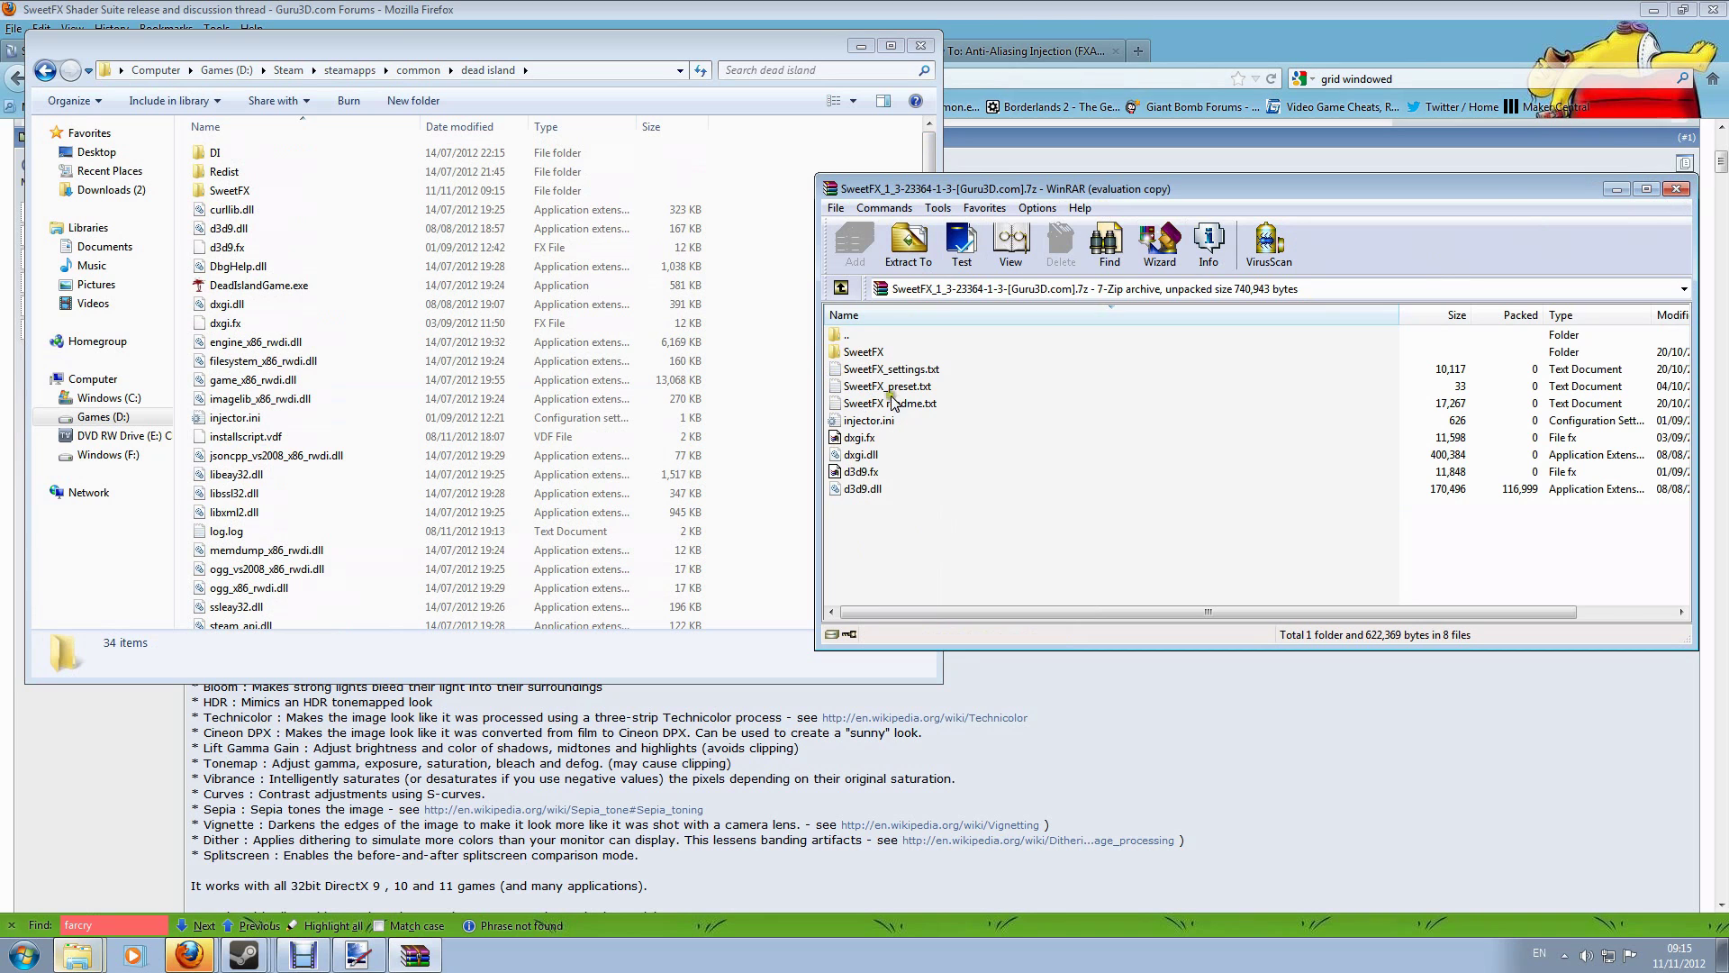
{"action": "left_click", "coordinate": [1675, 189]}
{"action": "left_click", "coordinate": [920, 45]}
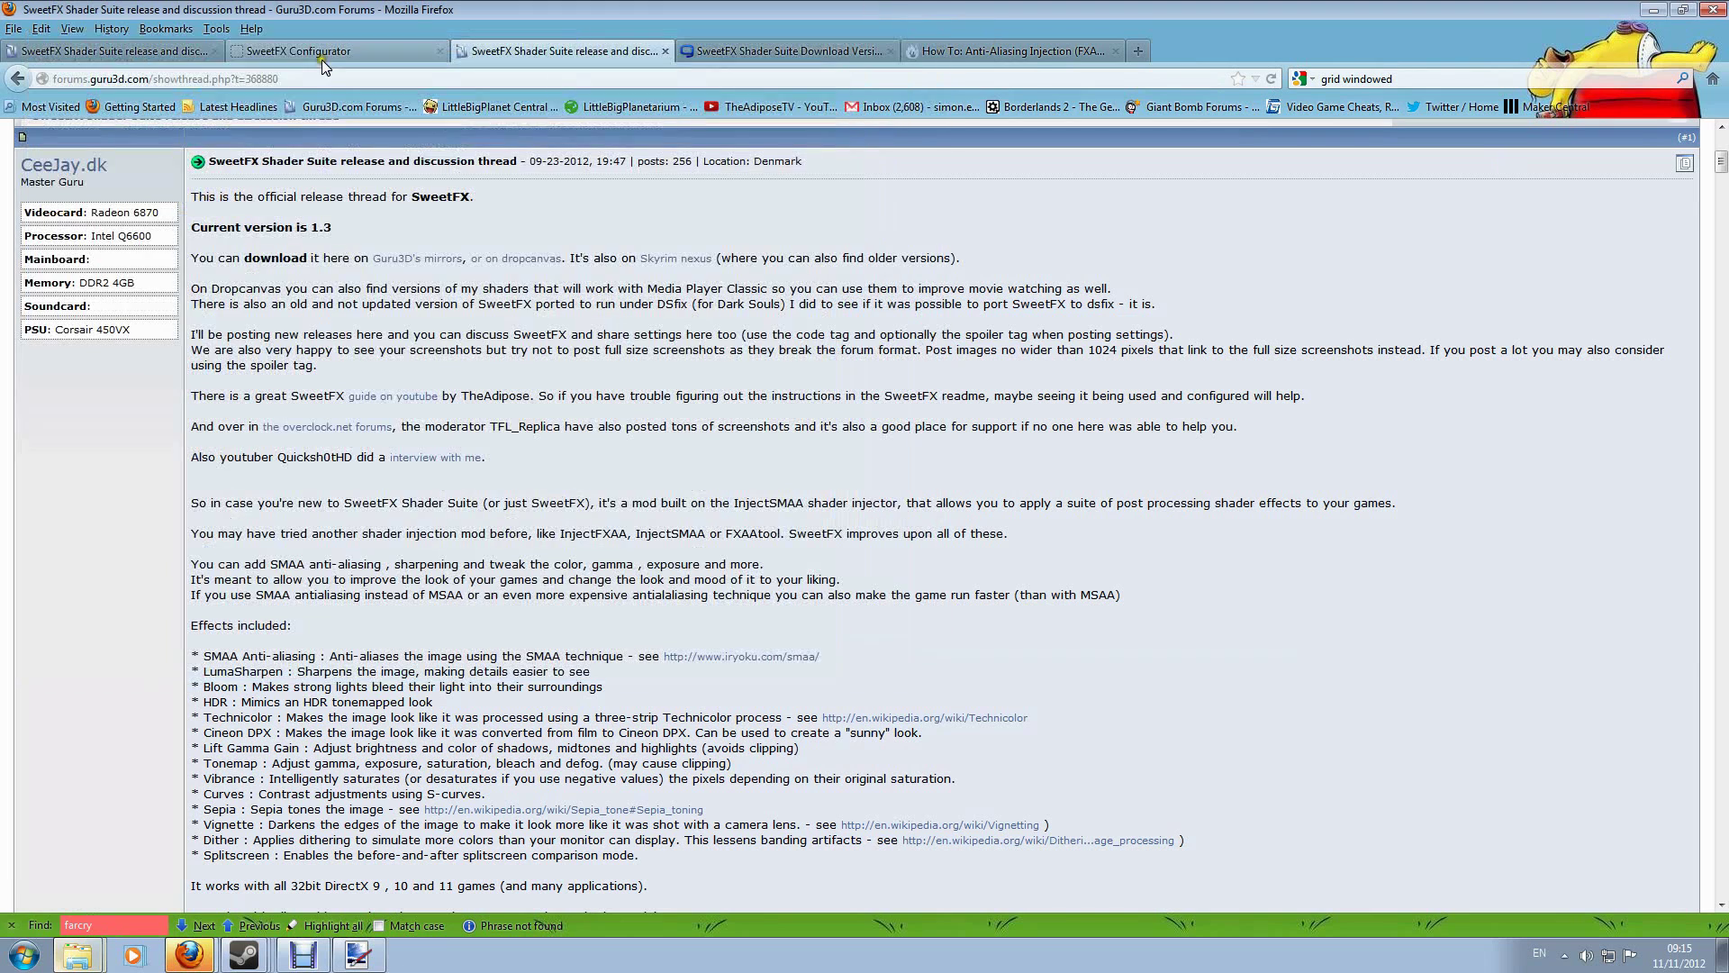
Step: Go to the SweetFX Configurator site at sweetfx.thelazy.net and look through the 1.3.2 release notes and download options
{"action": "left_click", "coordinate": [281, 52]}
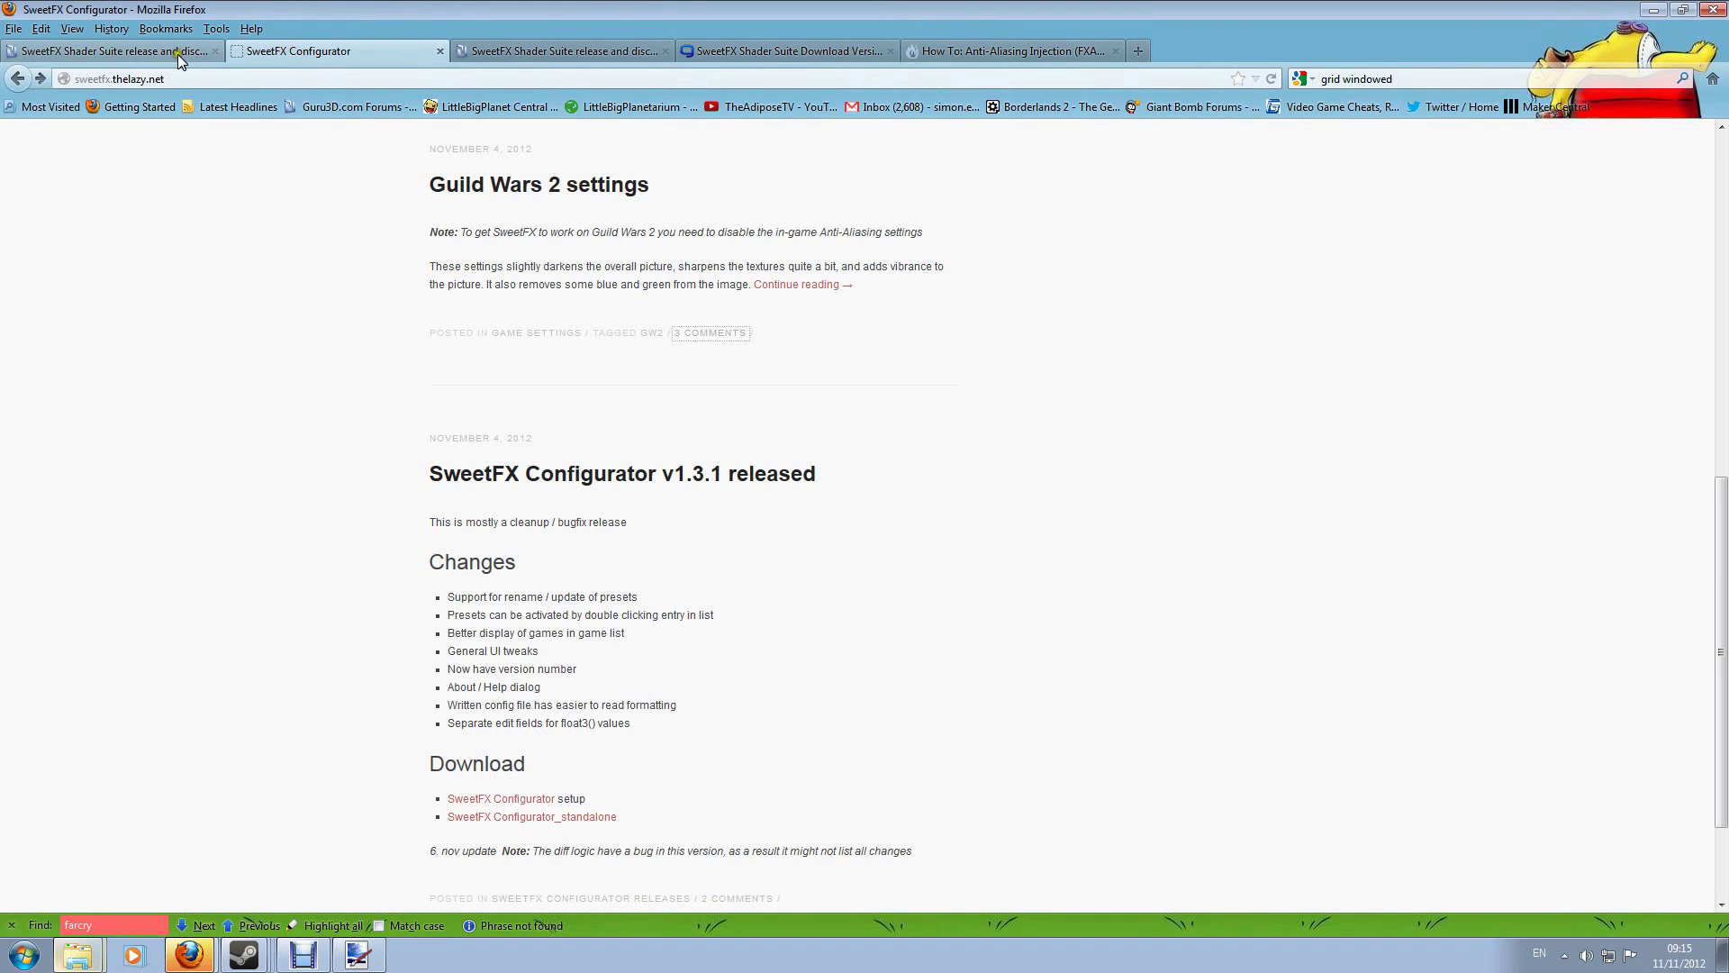
{"action": "scroll", "coordinate": [475, 273], "scroll_direction": "up", "scroll_amount": 10}
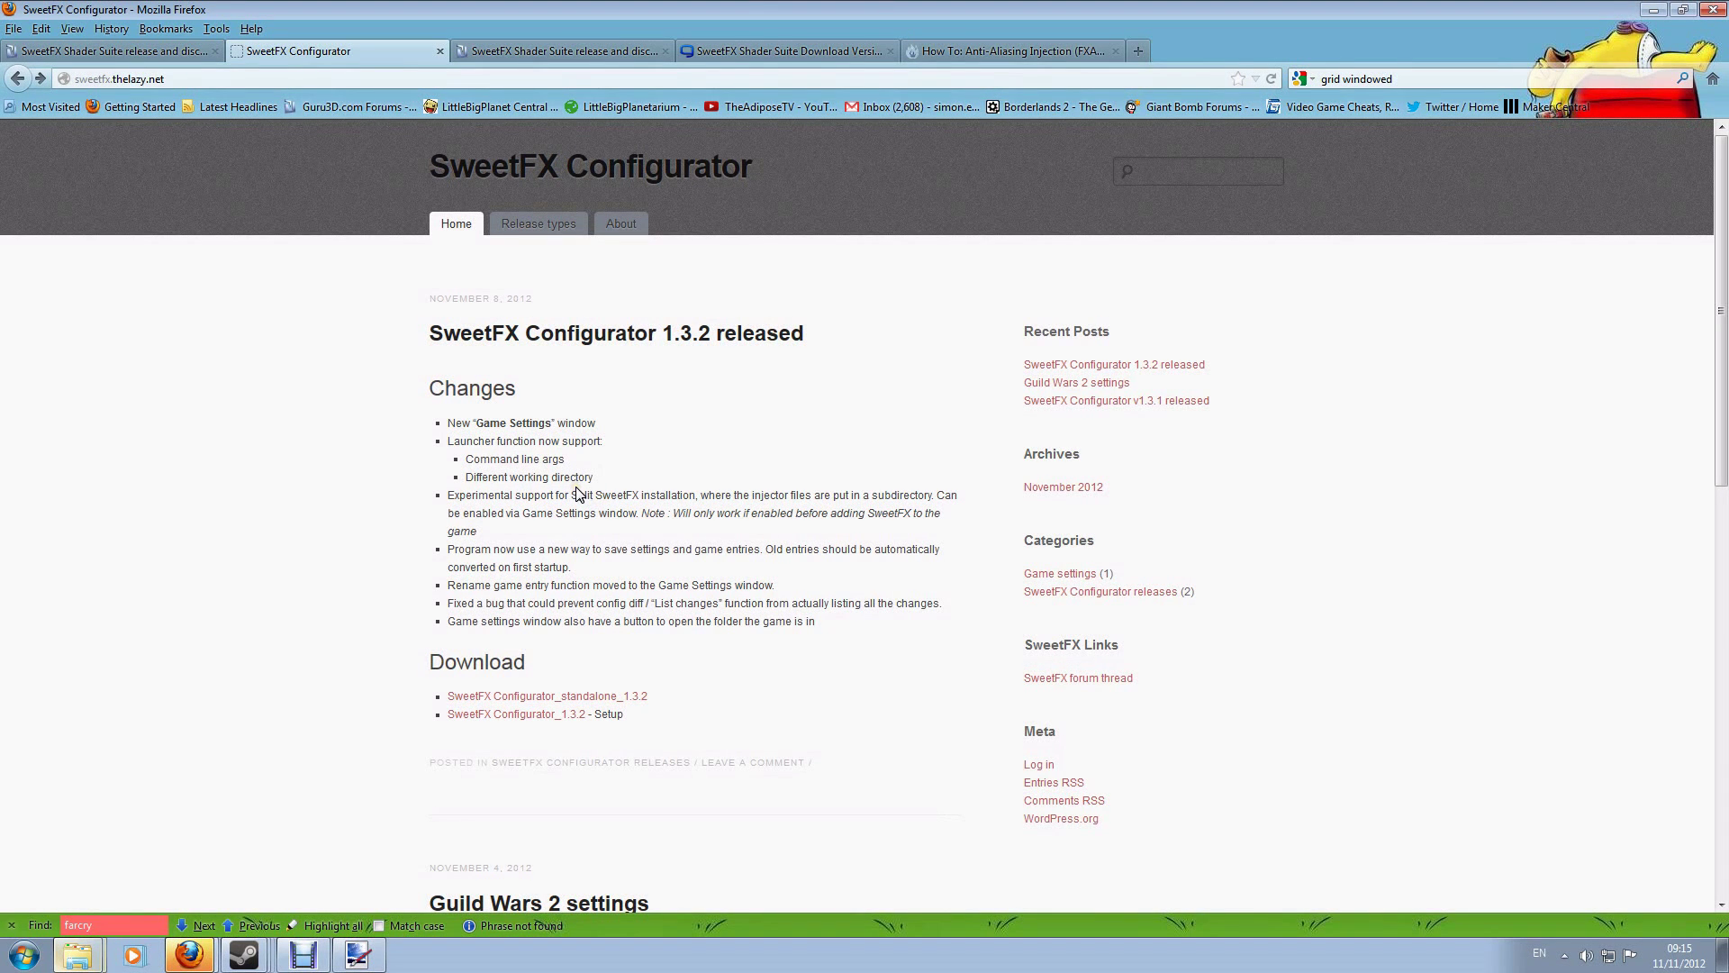
{"action": "scroll", "coordinate": [512, 641], "scroll_direction": "down", "scroll_amount": 2}
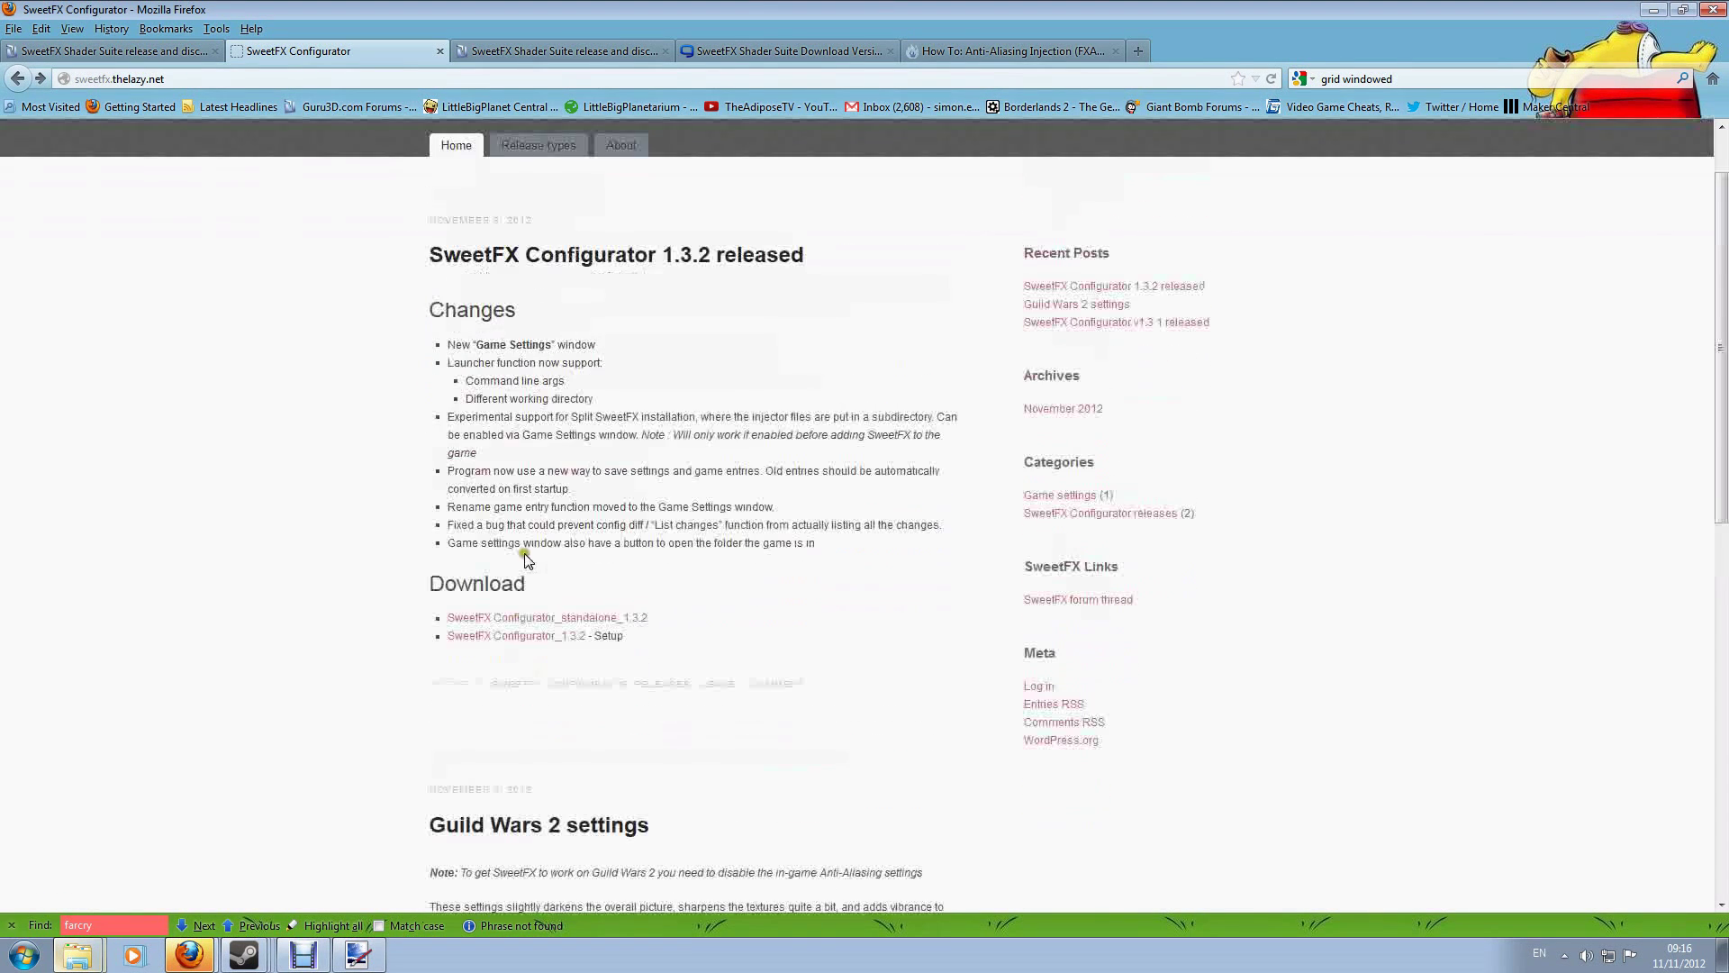
{"action": "scroll", "coordinate": [527, 560], "scroll_direction": "up", "scroll_amount": 2}
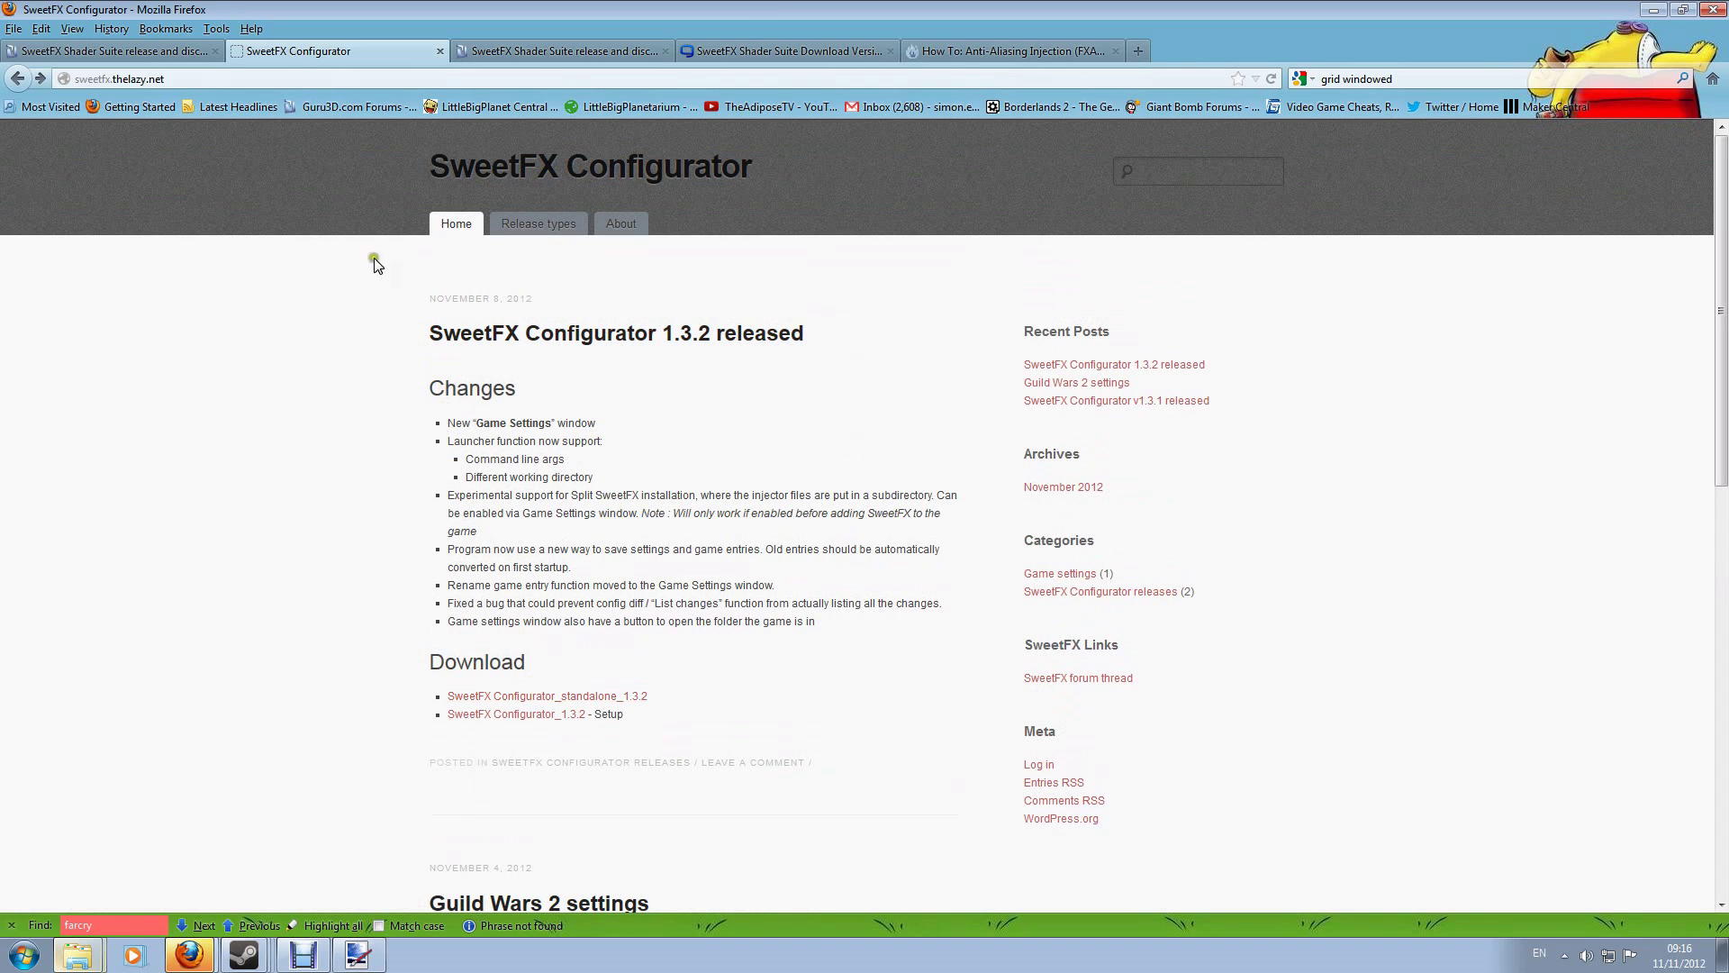
{"action": "left_click", "coordinate": [130, 81]}
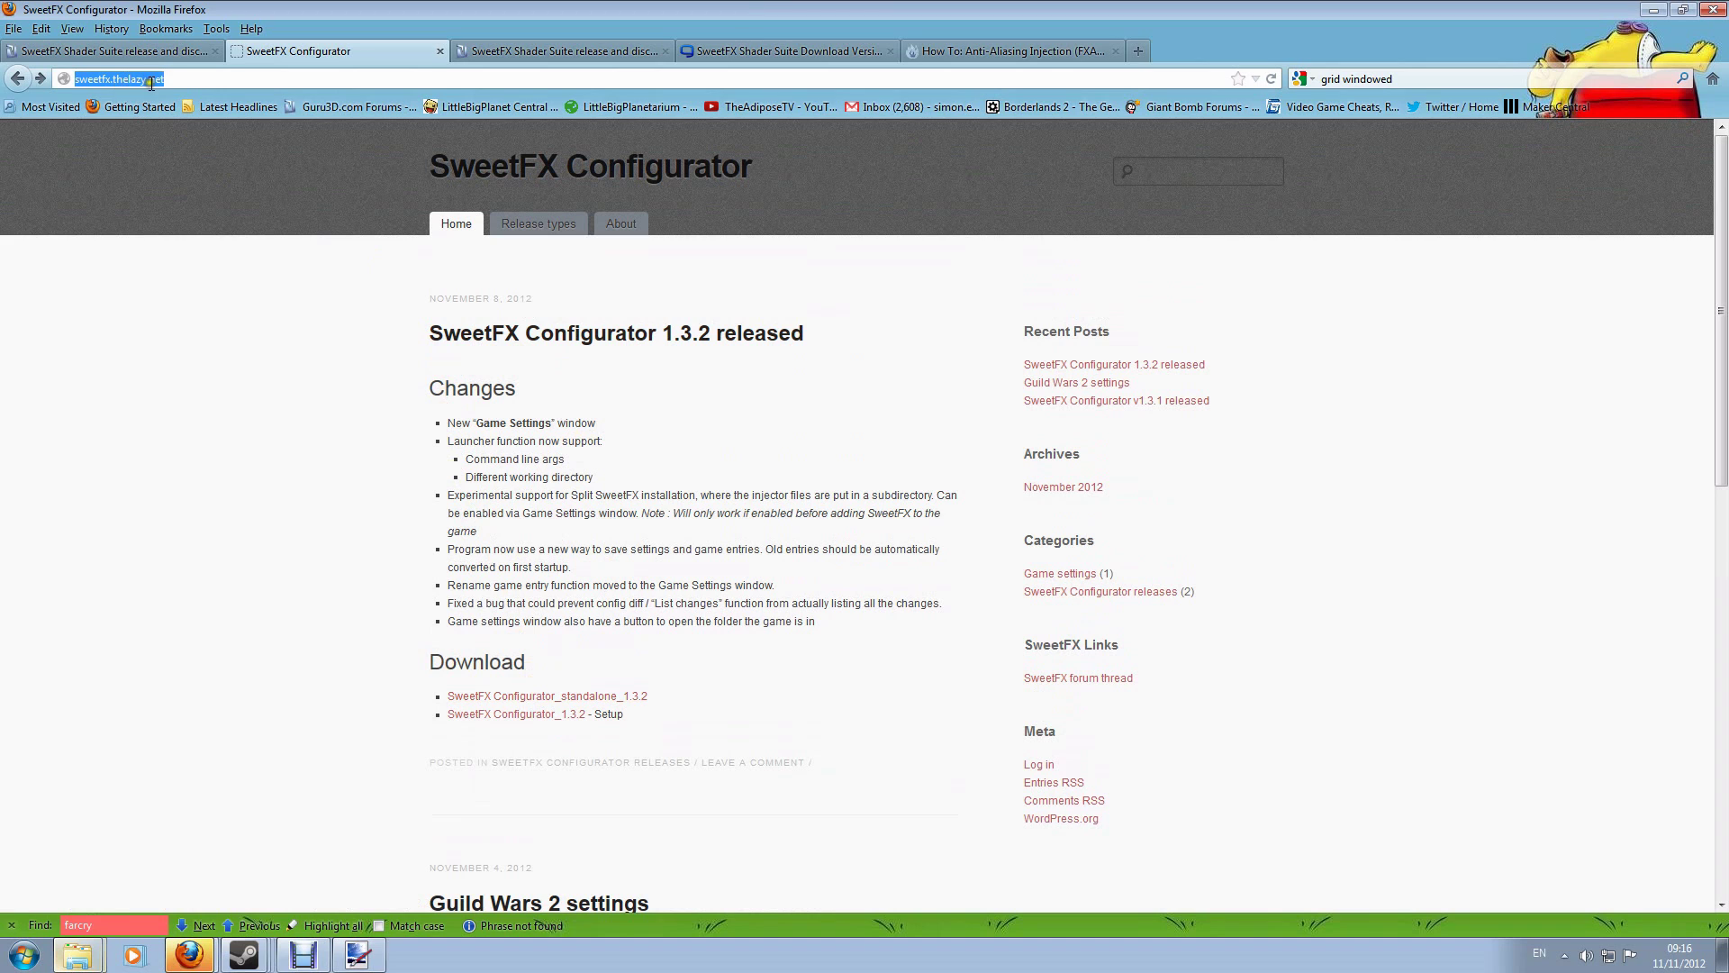
{"action": "left_click", "coordinate": [164, 78]}
Step: Download SweetFX Configurator_standalone_1.3.2 and open the zip directly with WinRAR
{"action": "left_click", "coordinate": [510, 529]}
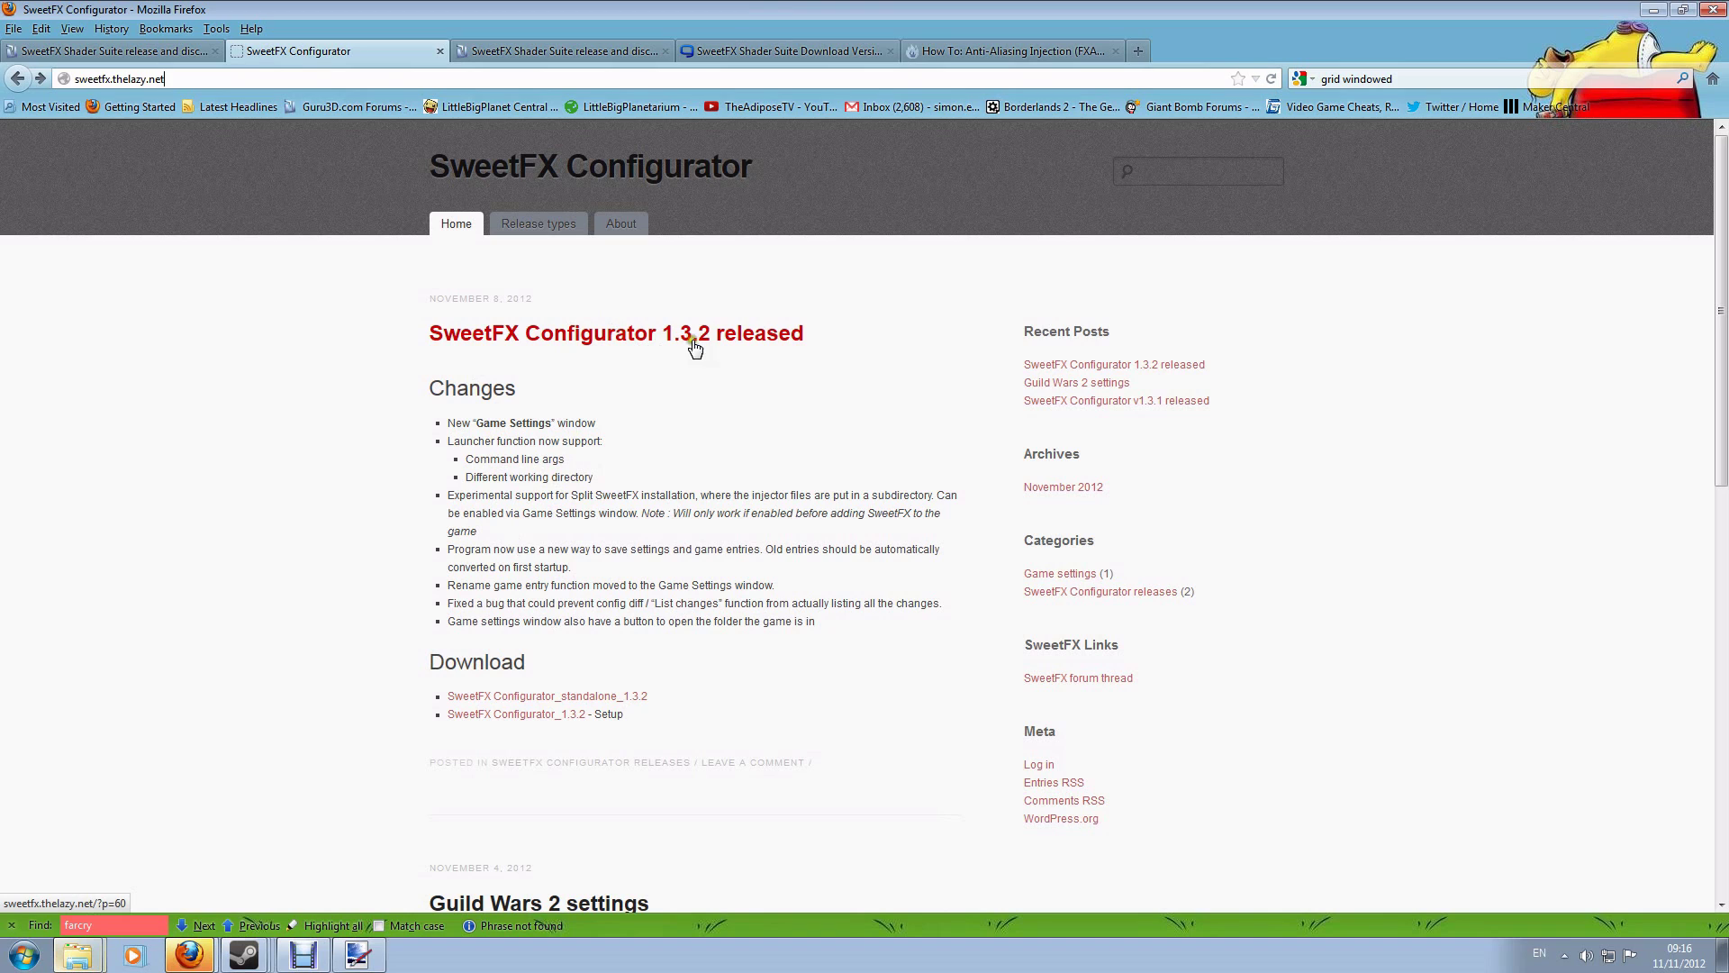
{"action": "left_click", "coordinate": [500, 697]}
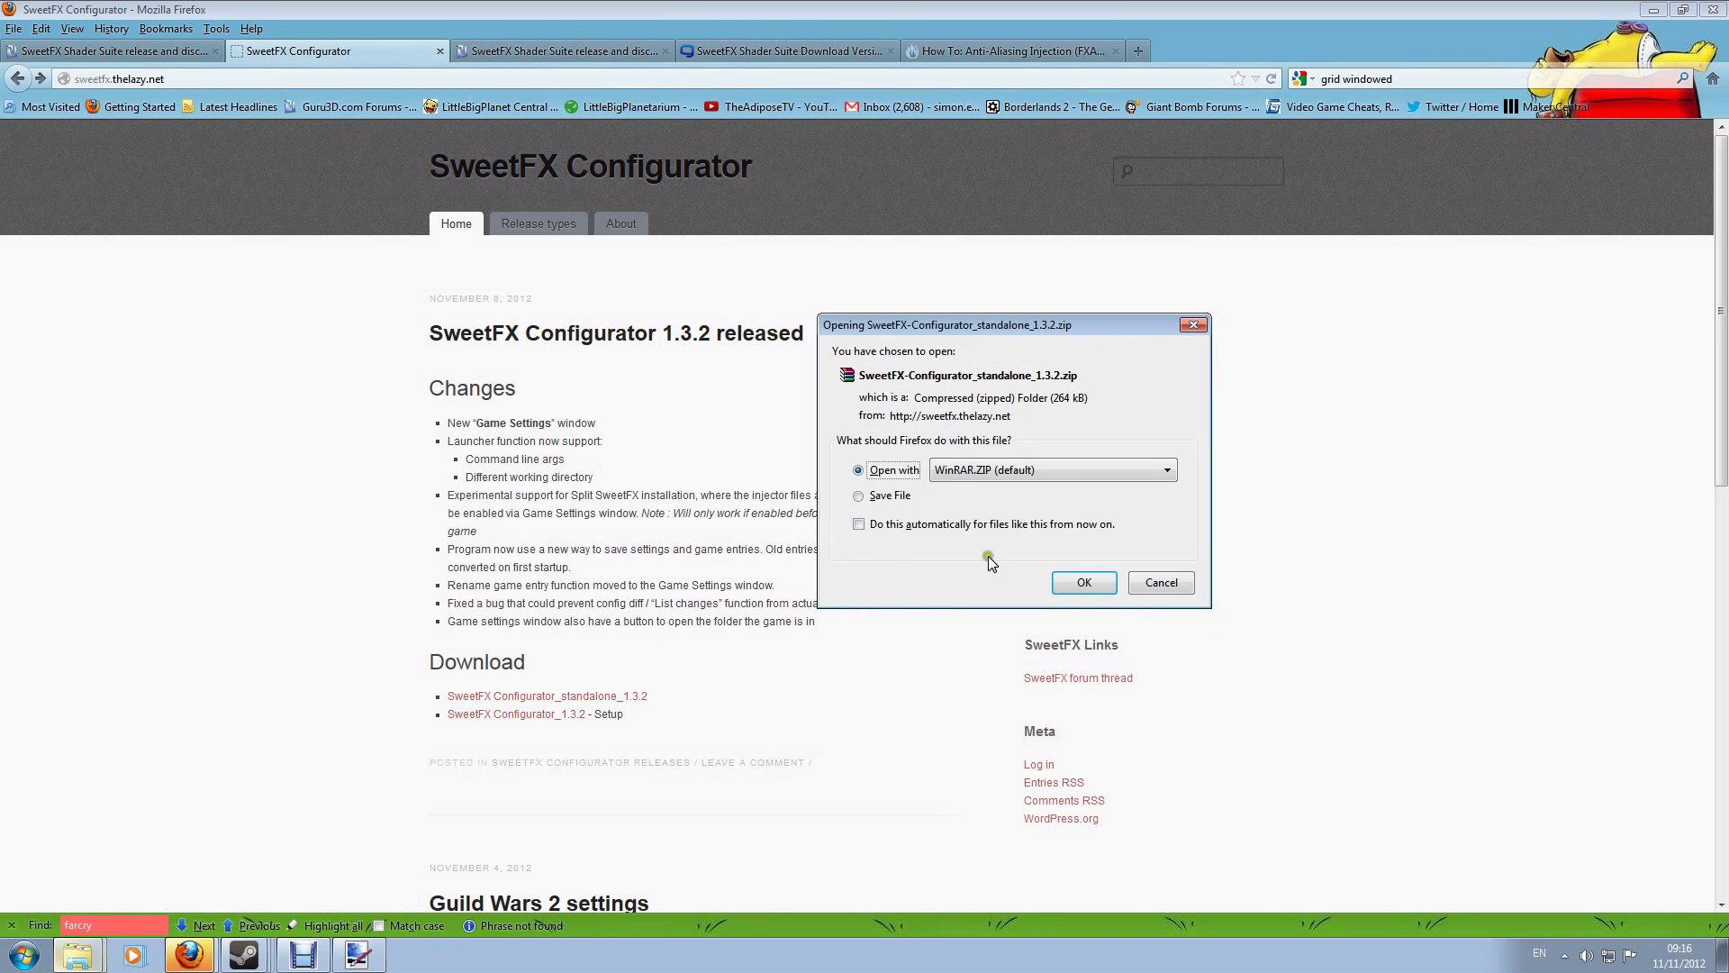
{"action": "left_click", "coordinate": [1087, 582]}
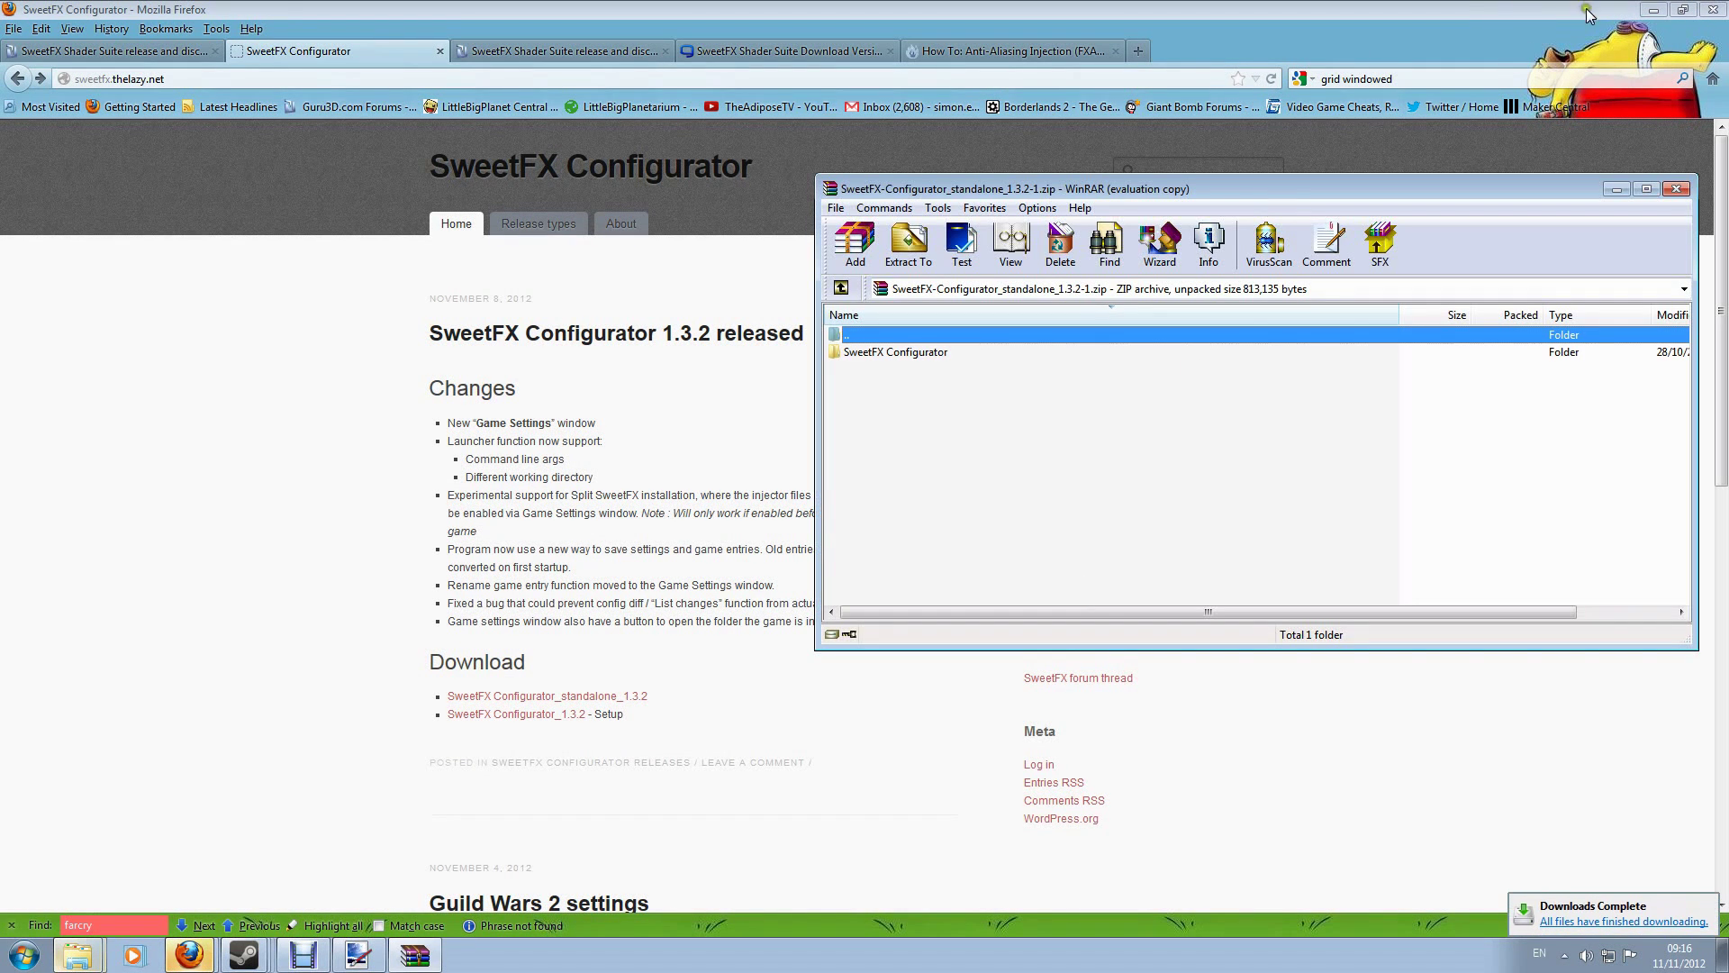
Step: Clear all windows from the desktop, extract the SweetFX Configurator folder from the archive onto it, and close the archive
{"action": "left_click", "coordinate": [1683, 9]}
{"action": "right_click", "coordinate": [1286, 953]}
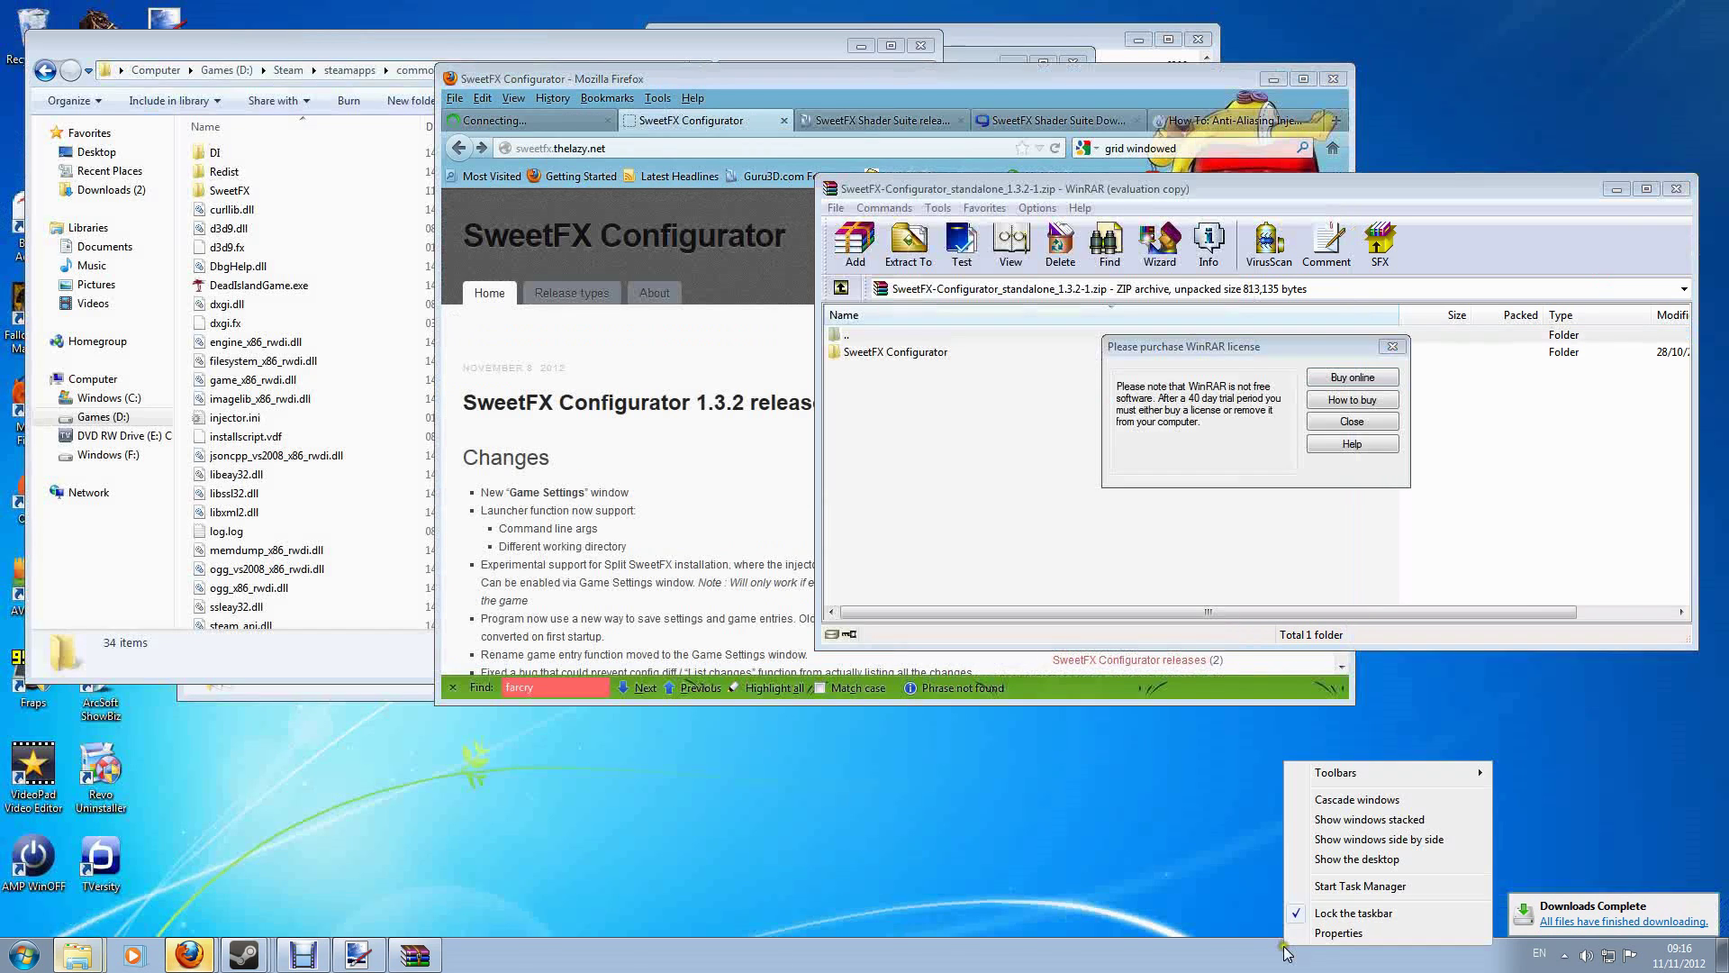
{"action": "left_click", "coordinate": [1333, 863]}
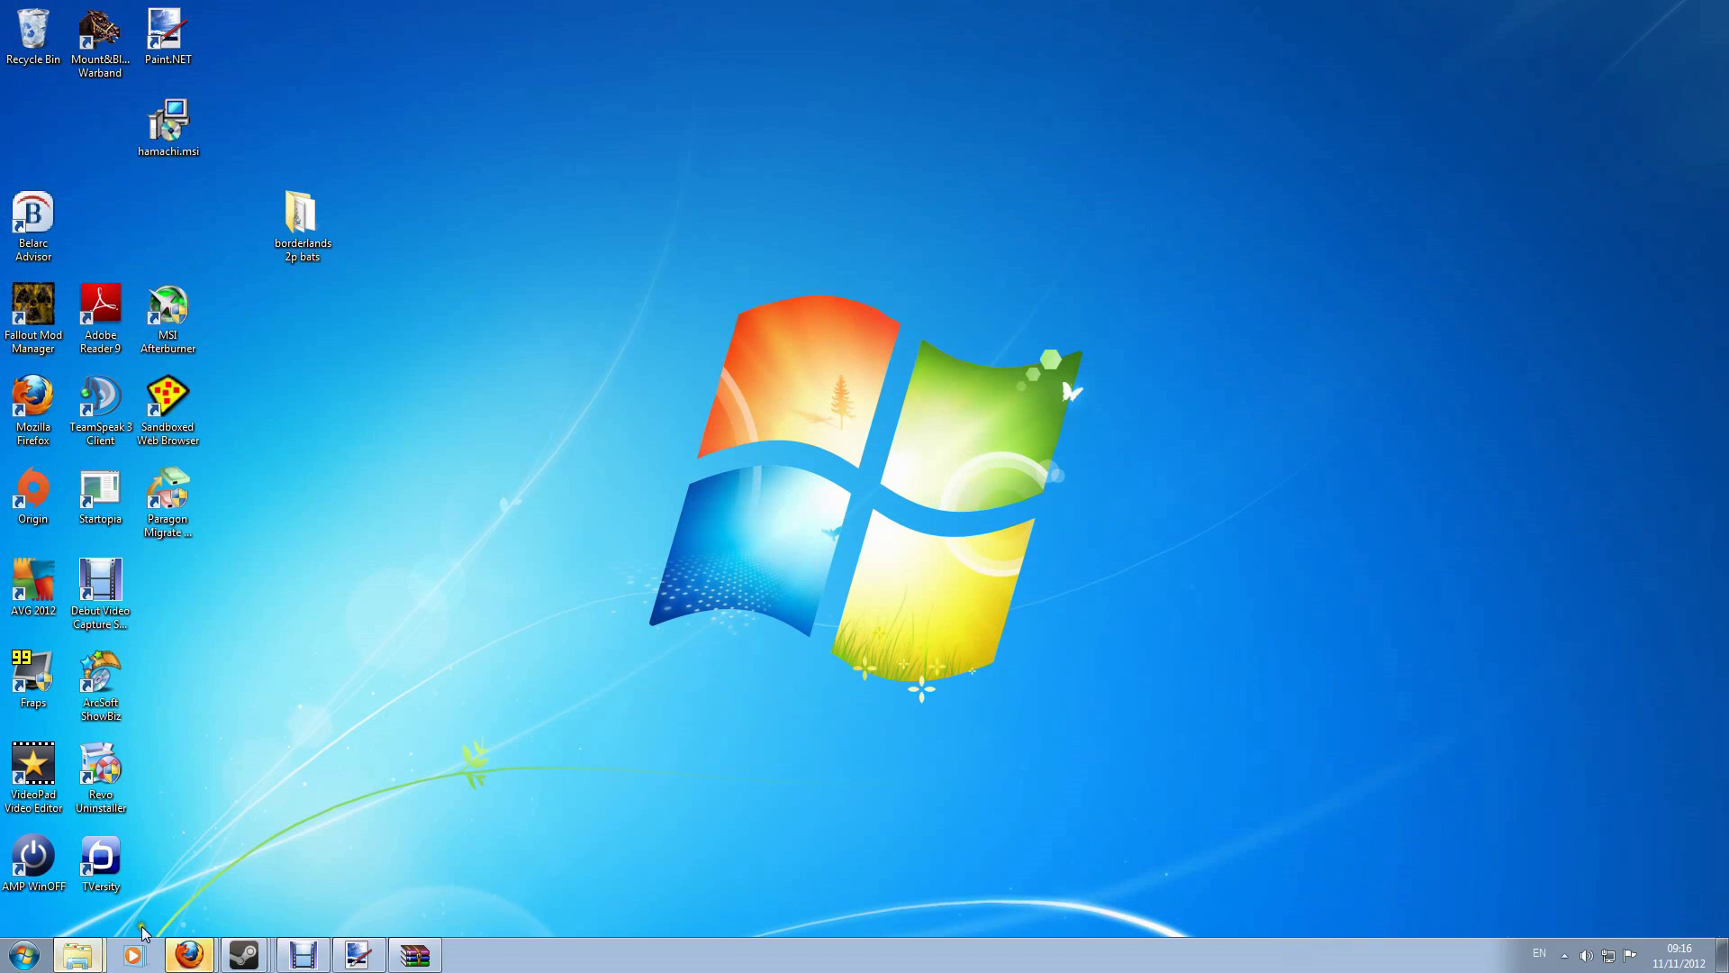
{"action": "left_click", "coordinate": [415, 954]}
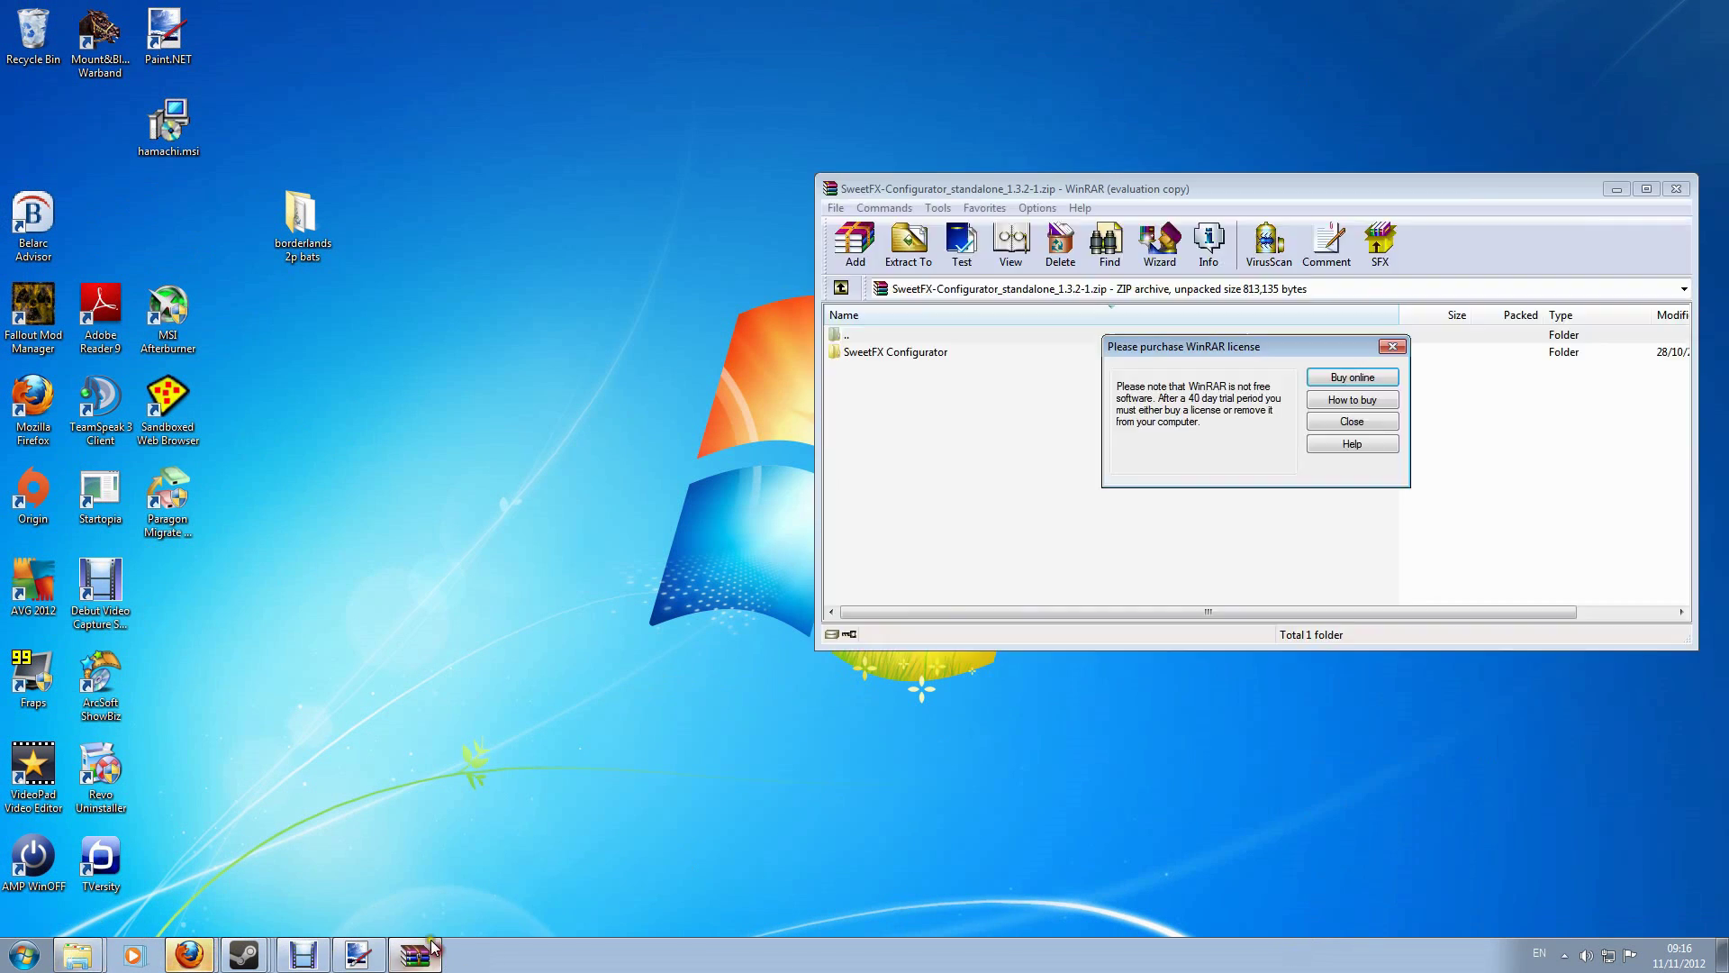
{"action": "left_click", "coordinate": [1351, 417]}
{"action": "left_click_drag", "start_coordinate": [887, 357], "coordinate": [624, 165]}
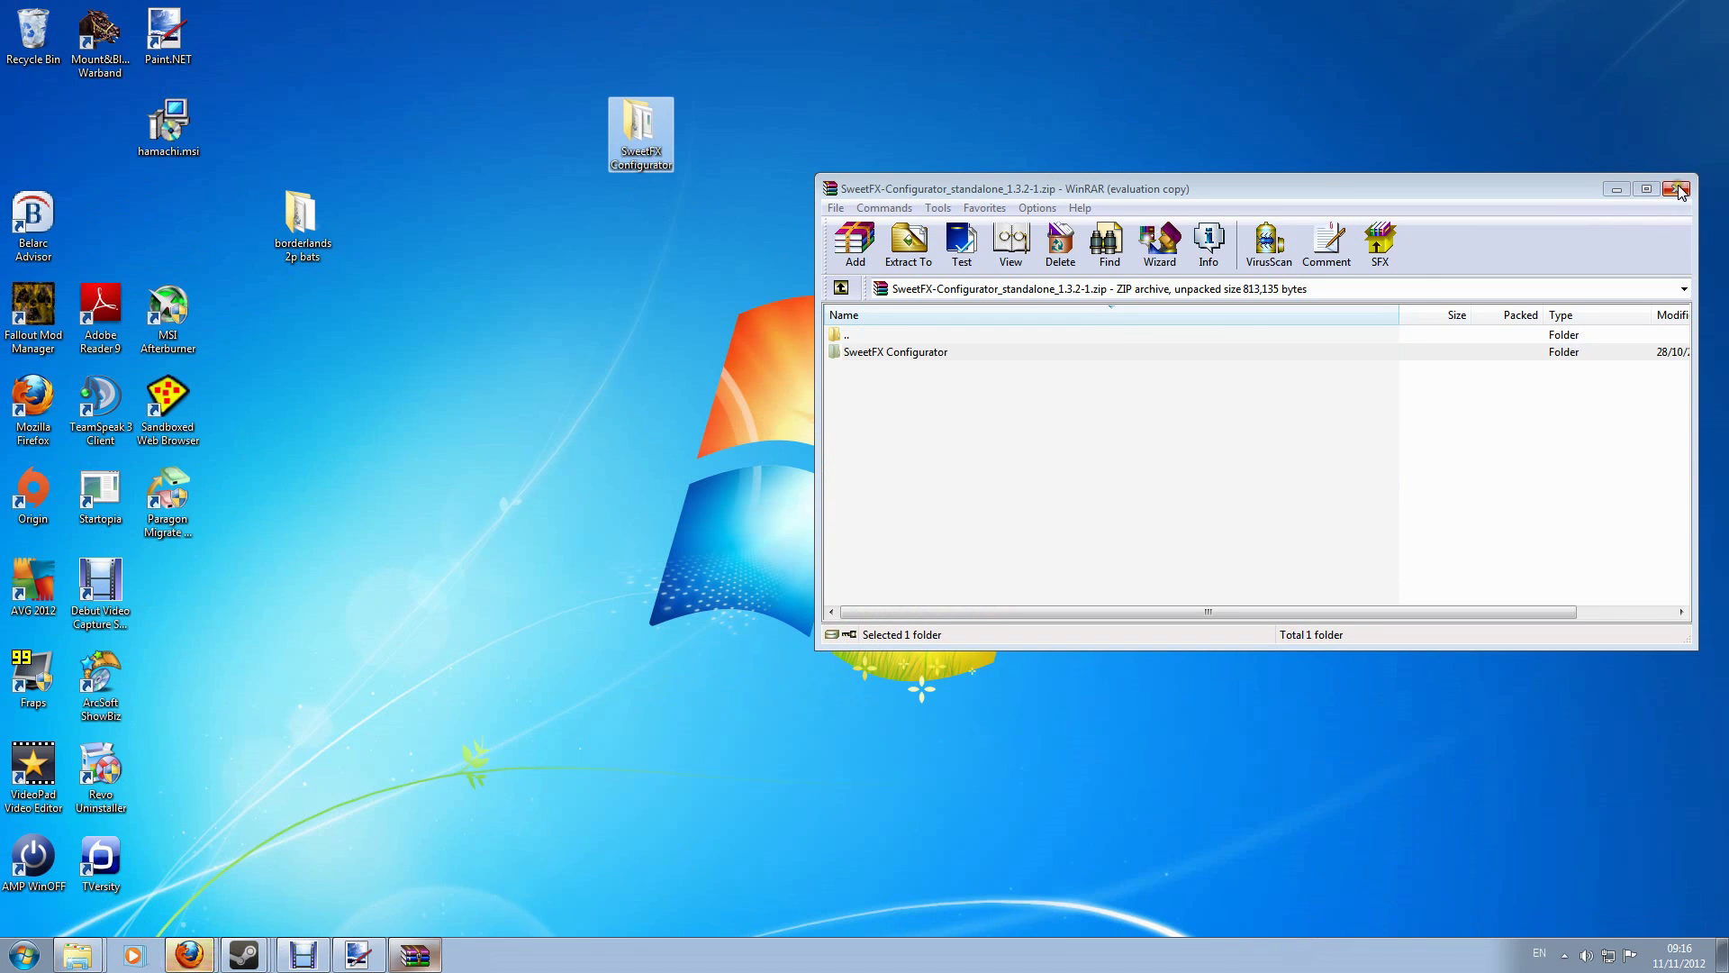
{"action": "left_click", "coordinate": [1677, 190]}
Step: Open the extracted SweetFX Configurator folder, launch SweetFX_config.exe, and move its window over the folder window
{"action": "double_click", "coordinate": [640, 131]}
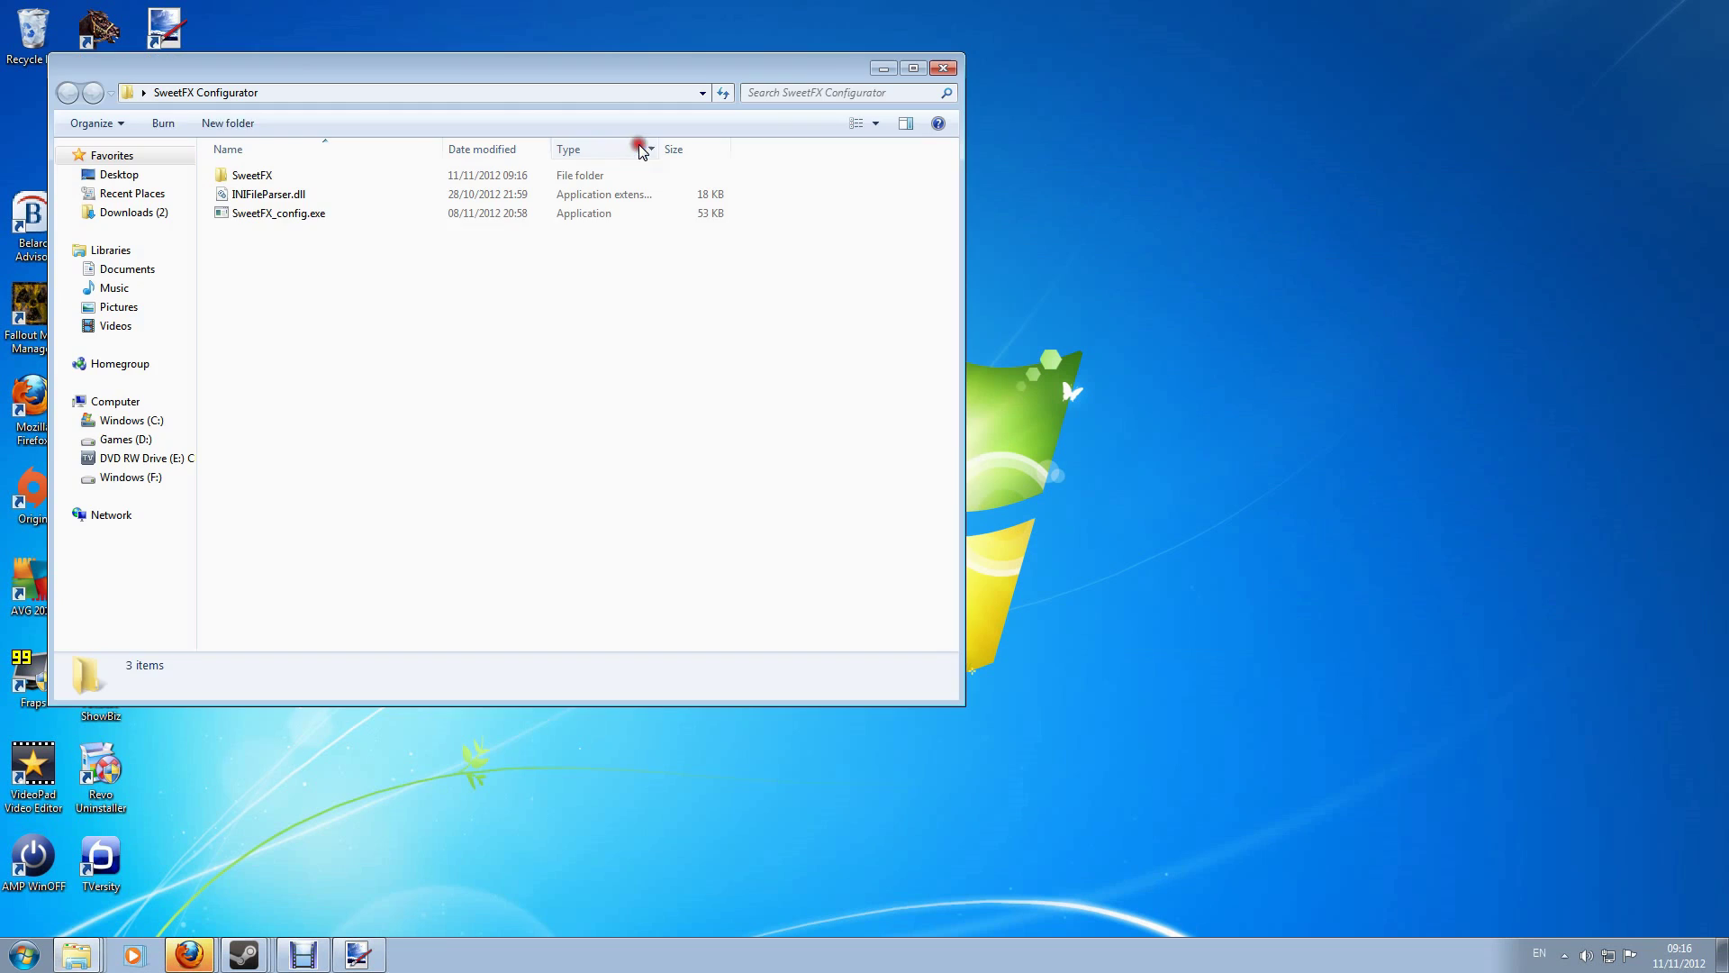
{"action": "left_click_drag", "start_coordinate": [320, 77], "coordinate": [895, 254]}
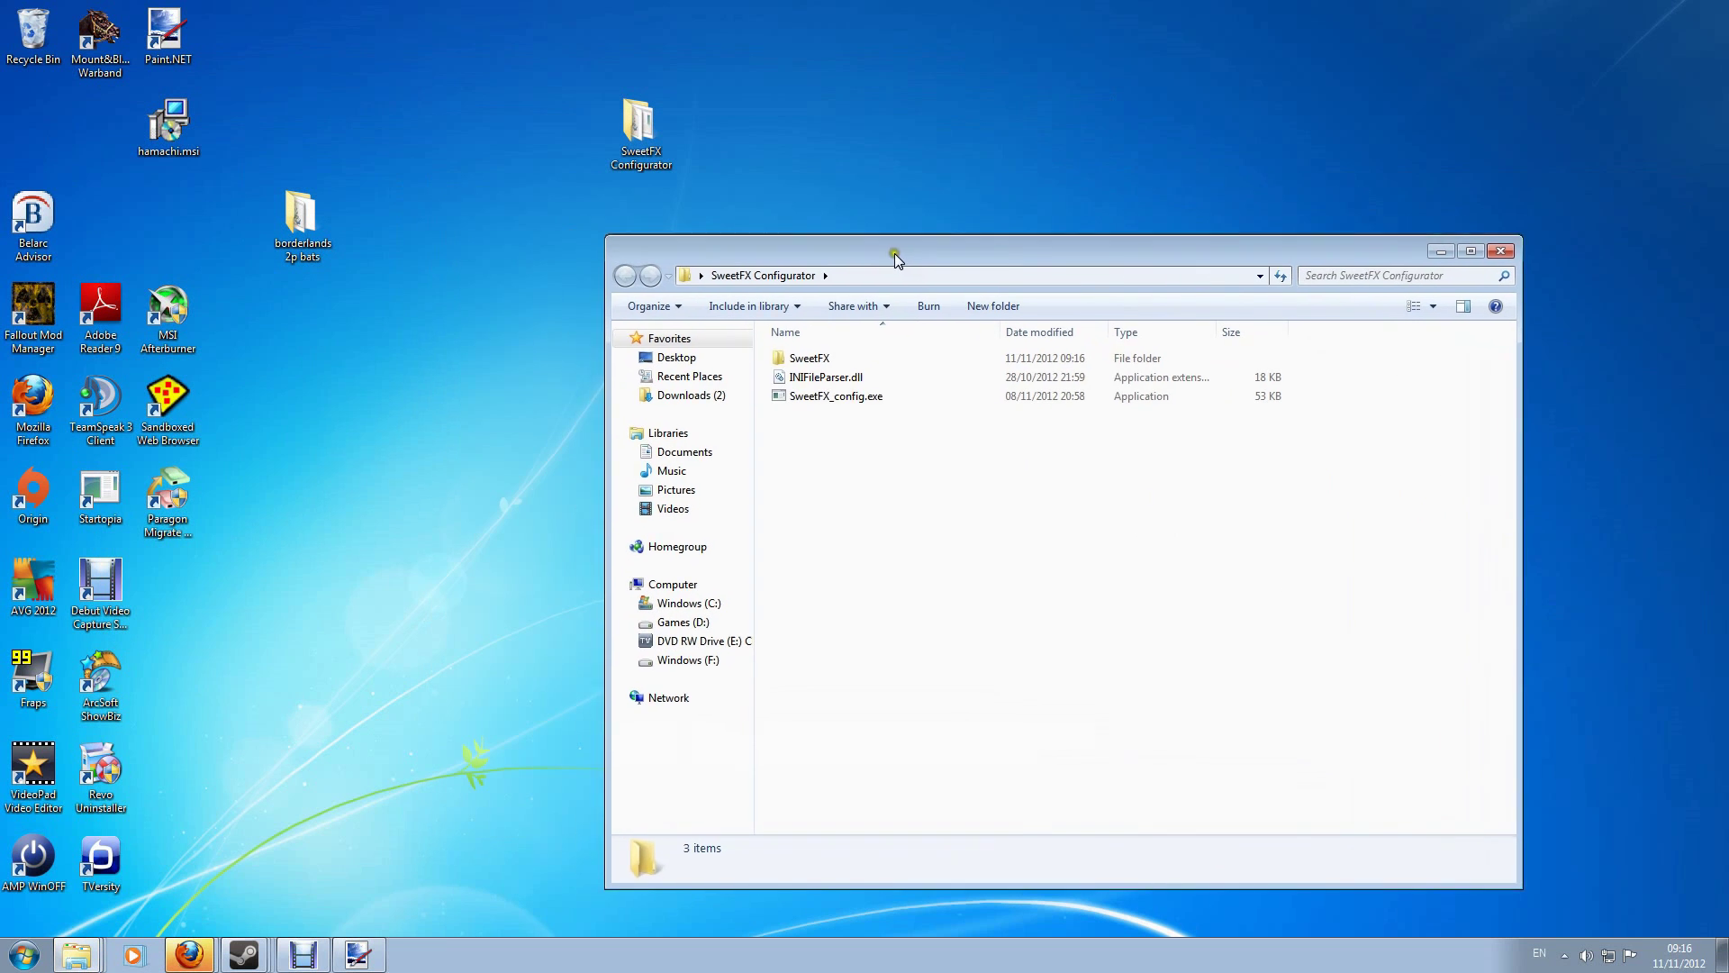
{"action": "double_click", "coordinate": [830, 401]}
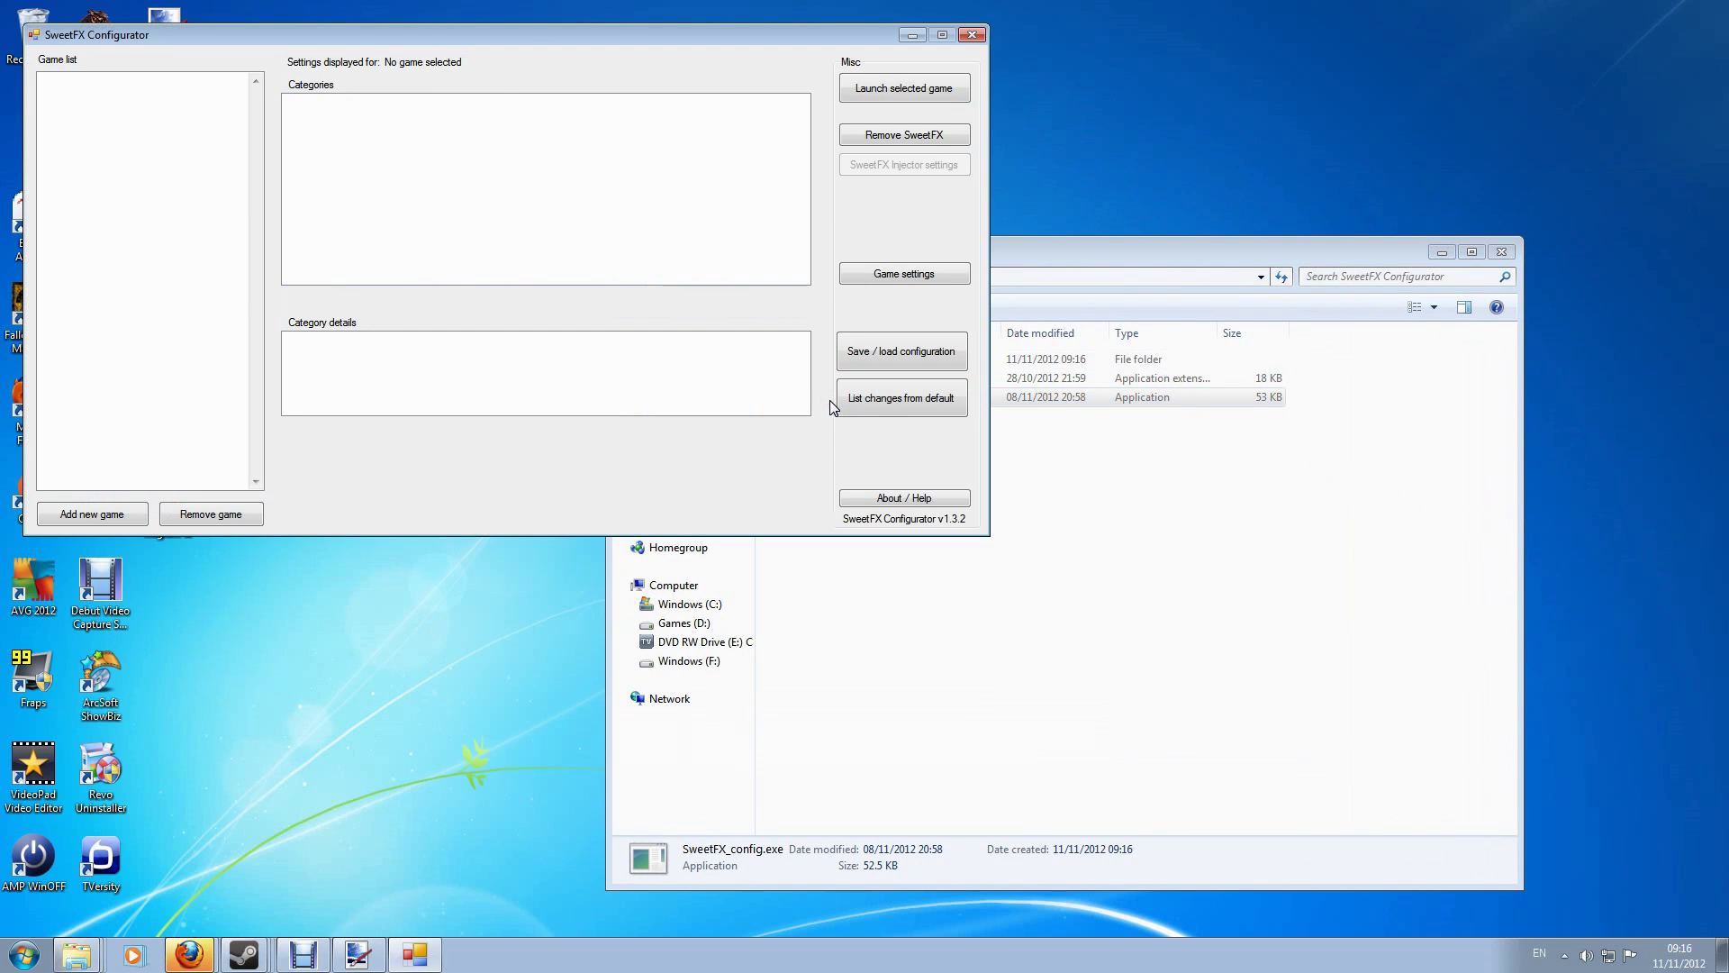
{"action": "left_click_drag", "start_coordinate": [471, 46], "coordinate": [1033, 253]}
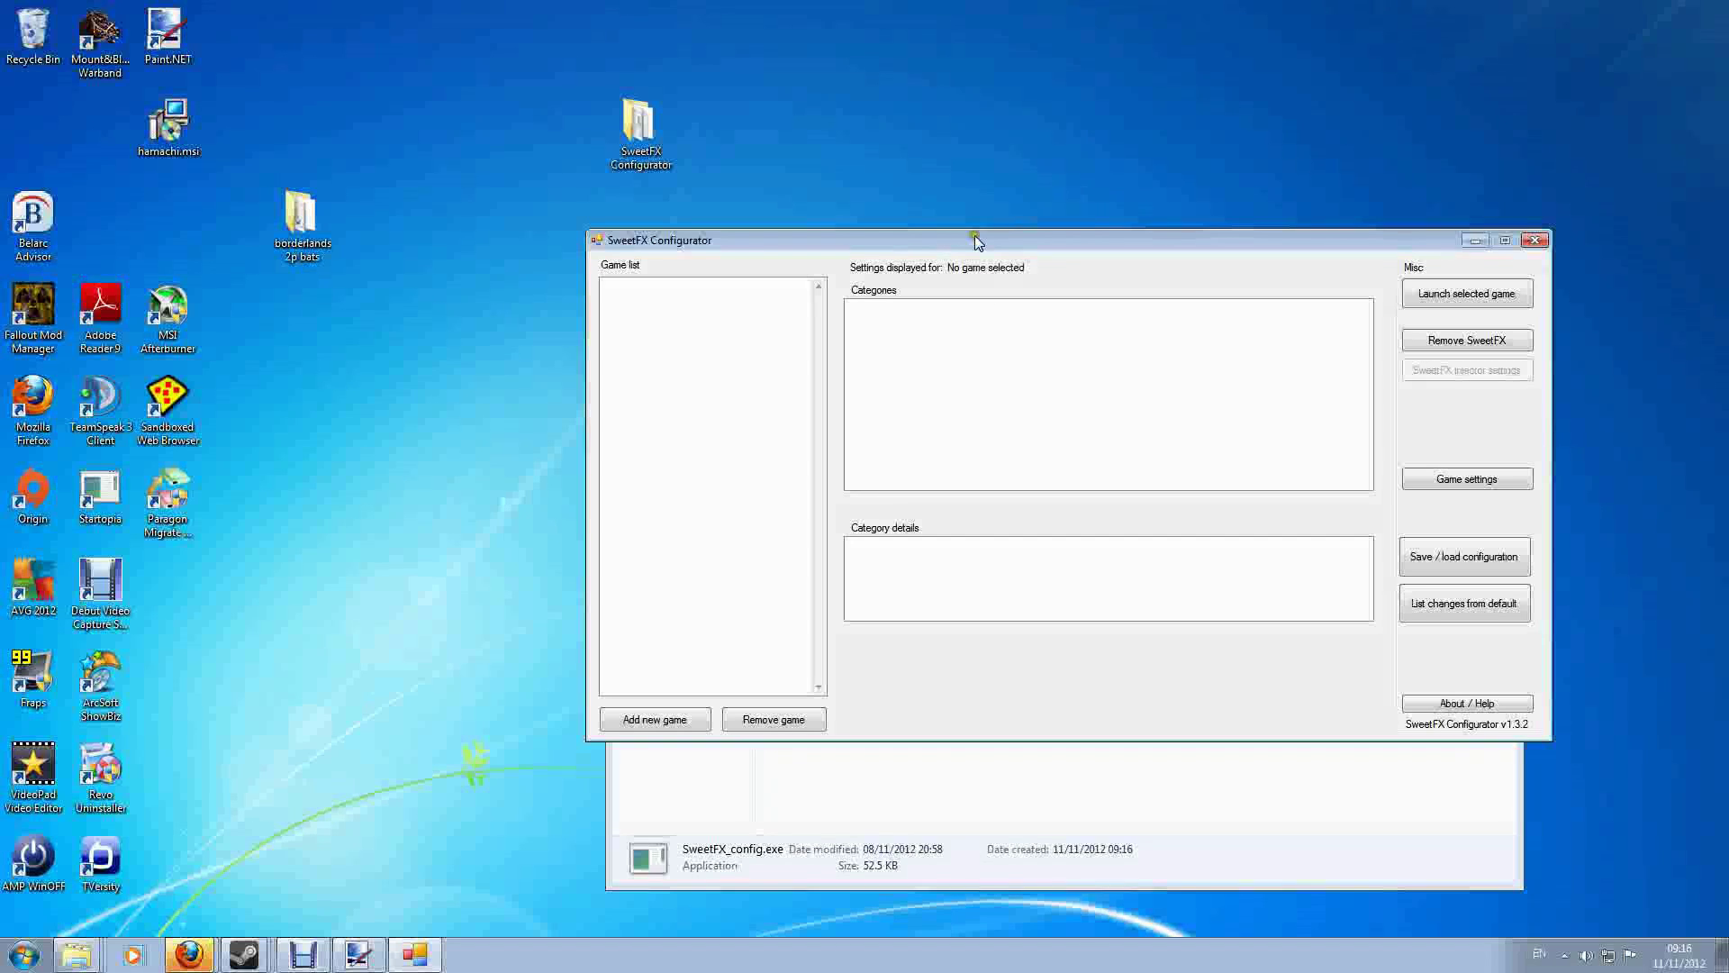
{"action": "left_click_drag", "start_coordinate": [974, 237], "coordinate": [996, 332]}
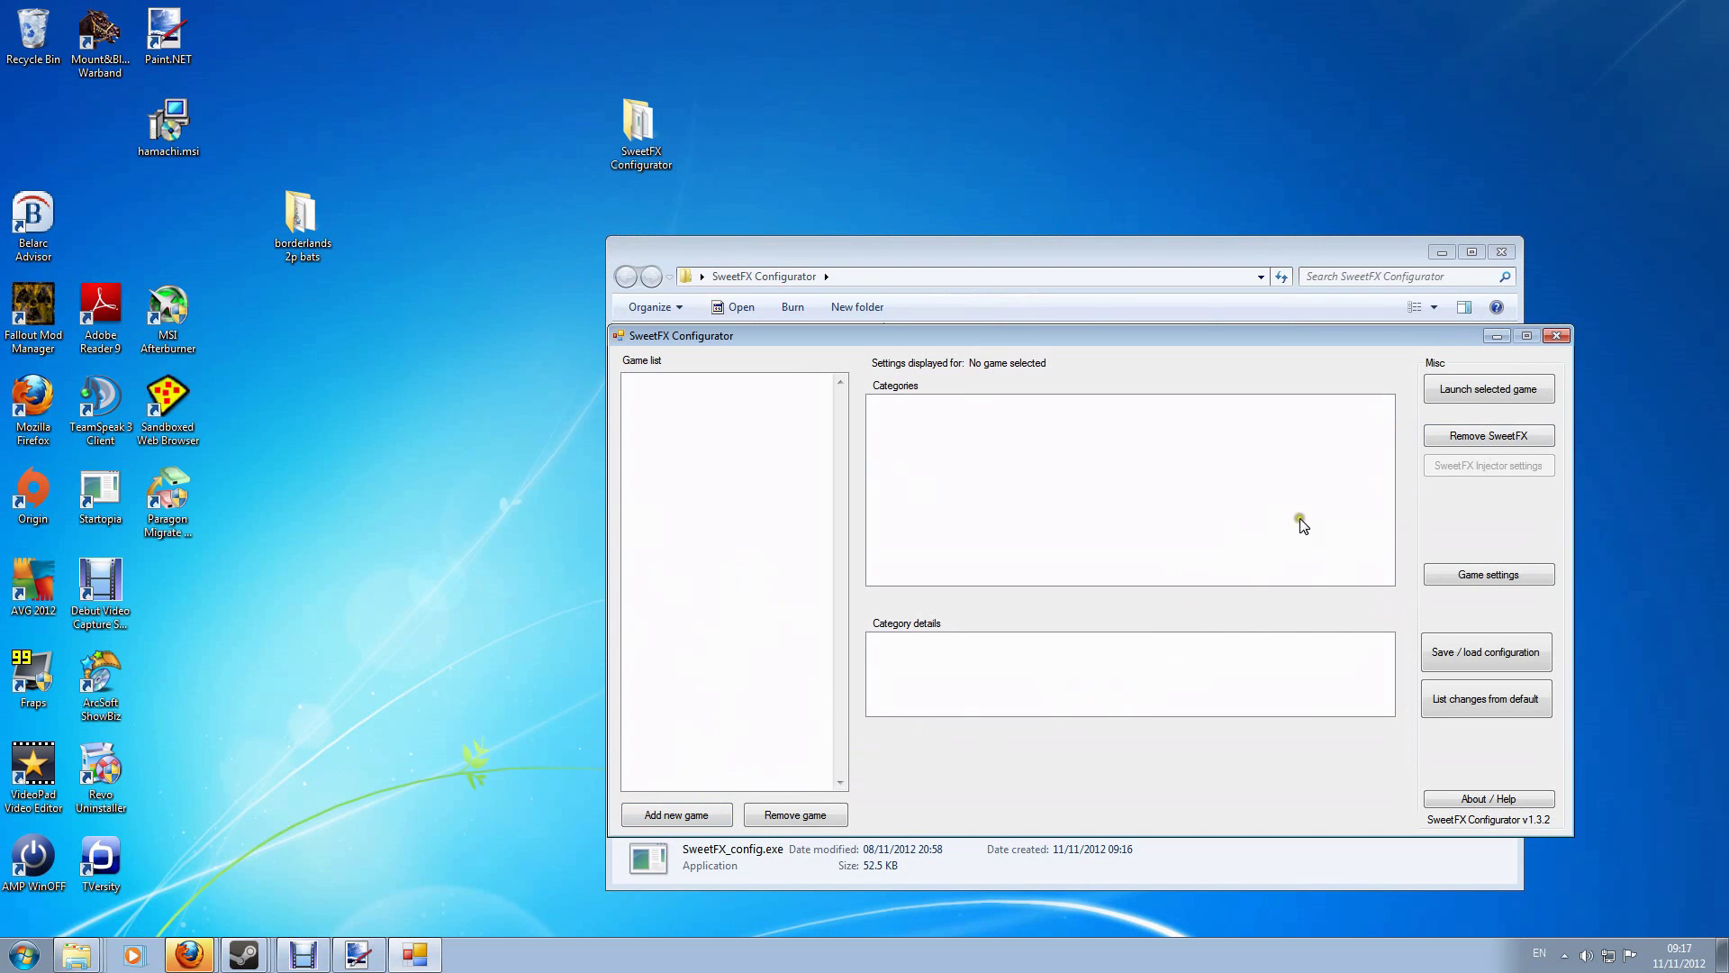
Step: Add a new game to the game list using BatmanAC.exe from Steam\steamapps\common\batman2\Binaries\Win32
{"action": "left_click", "coordinate": [679, 816]}
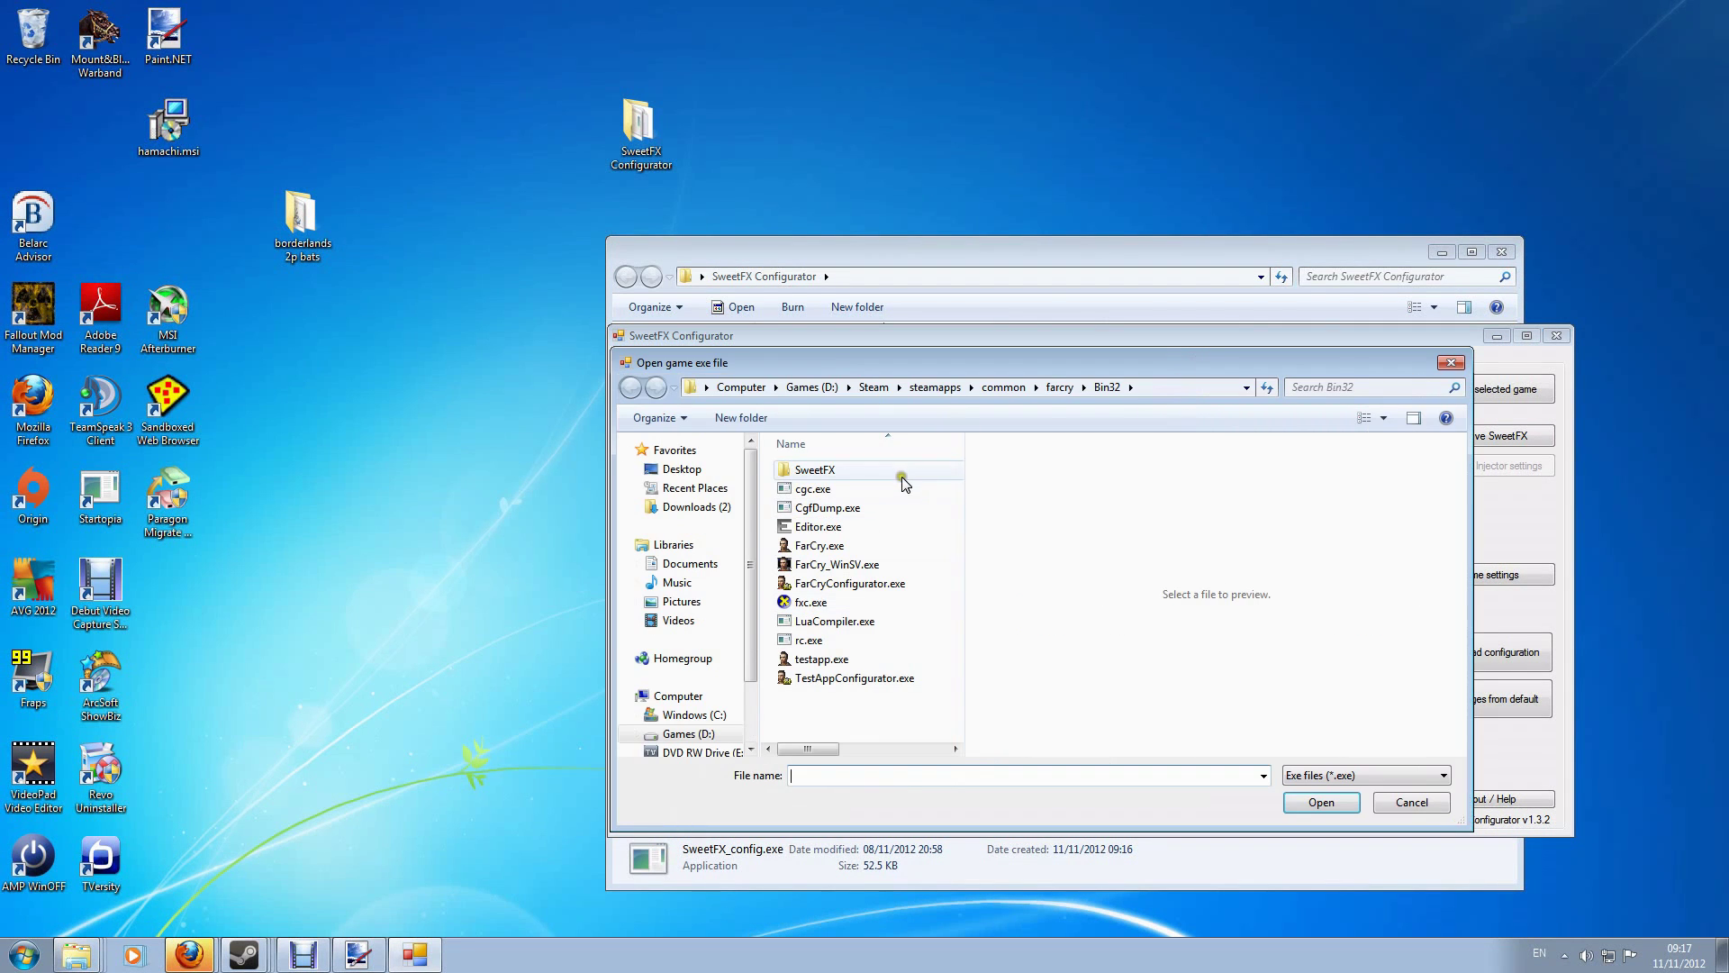
{"action": "left_click", "coordinate": [874, 387]}
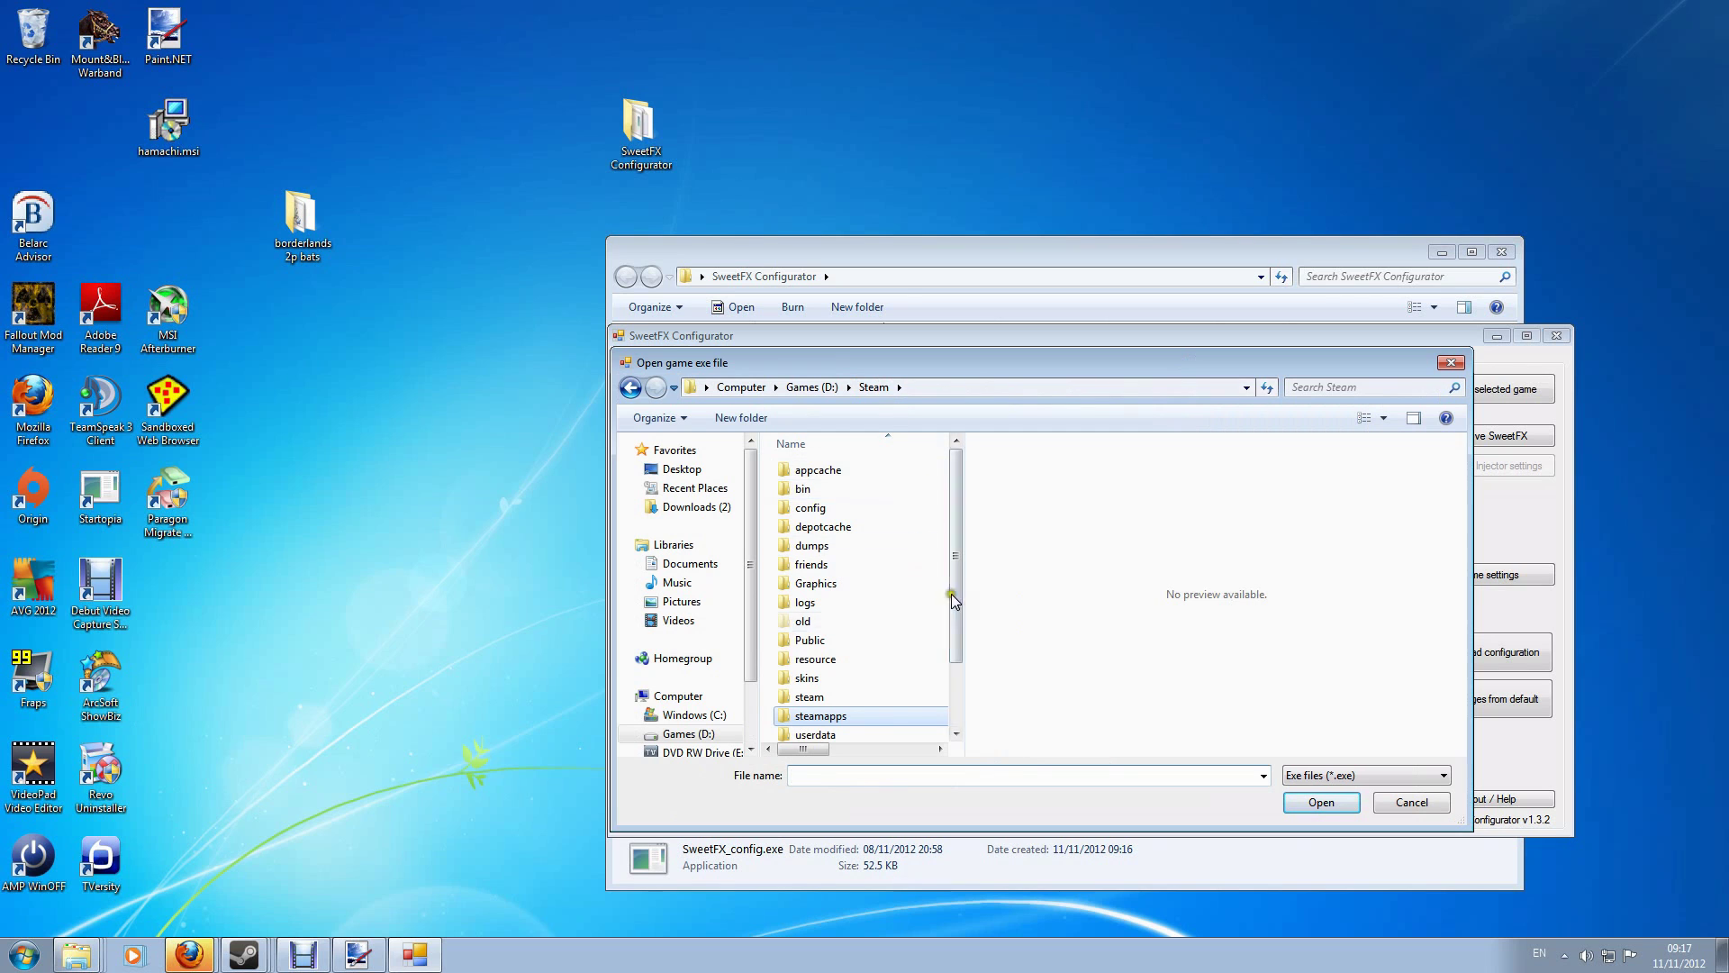
{"action": "scroll", "coordinate": [953, 604], "scroll_direction": "down", "scroll_amount": 2}
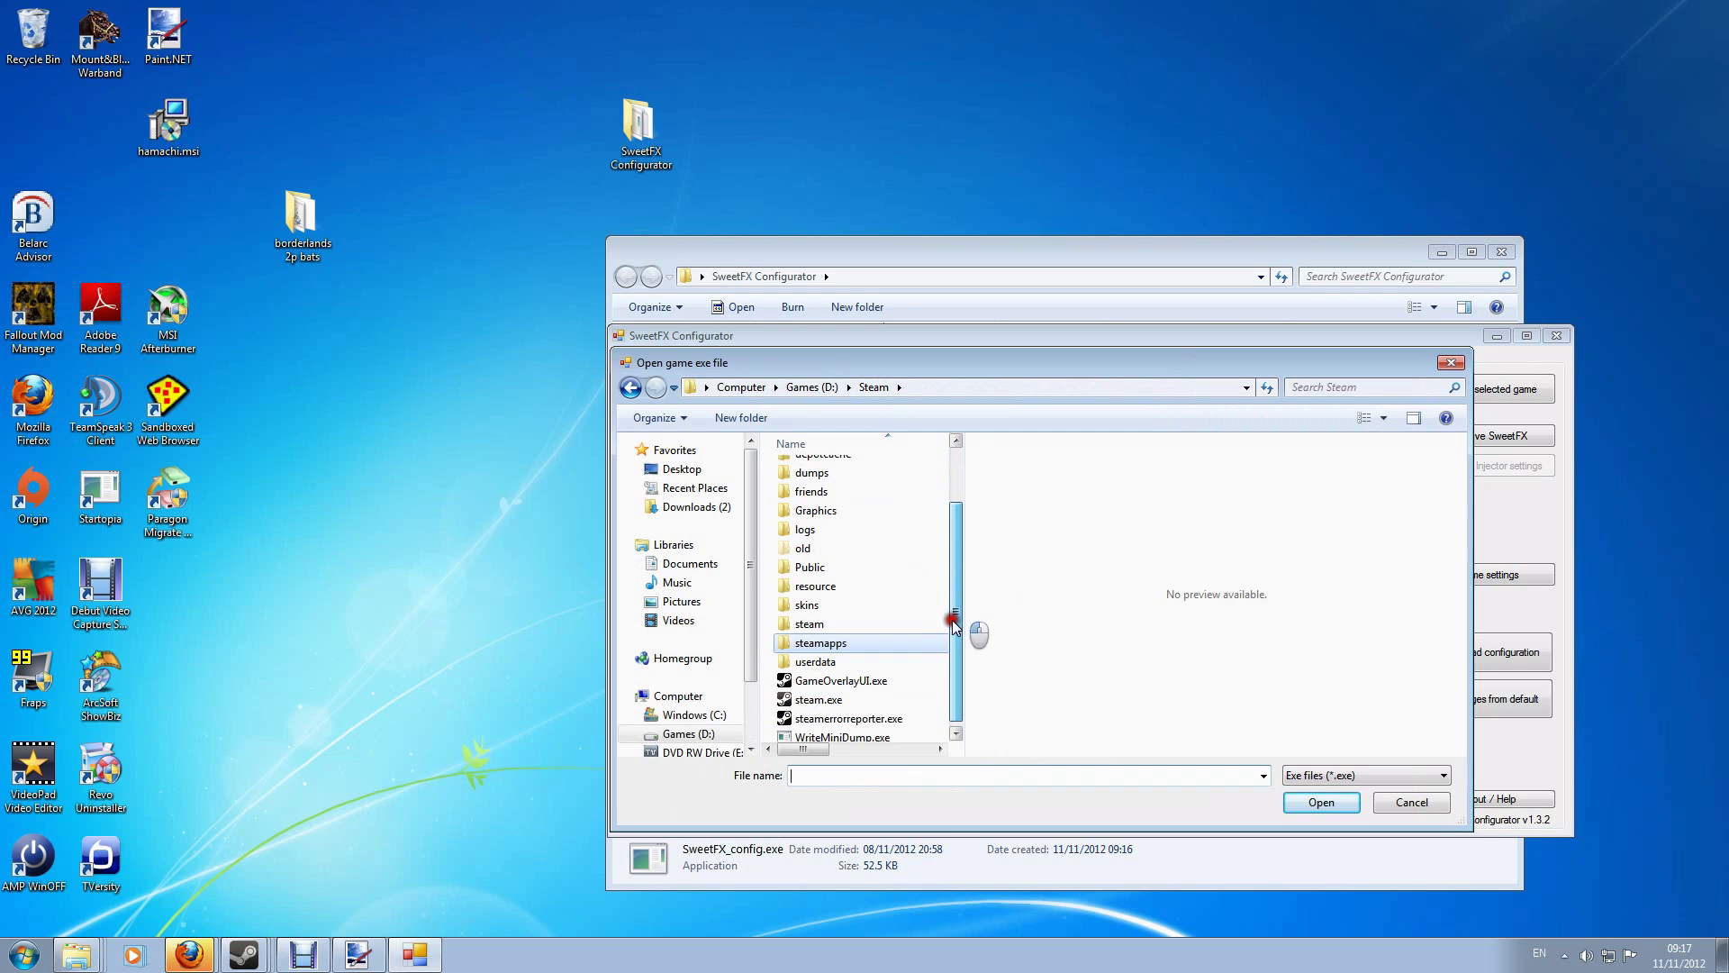
{"action": "double_click", "coordinate": [820, 637]}
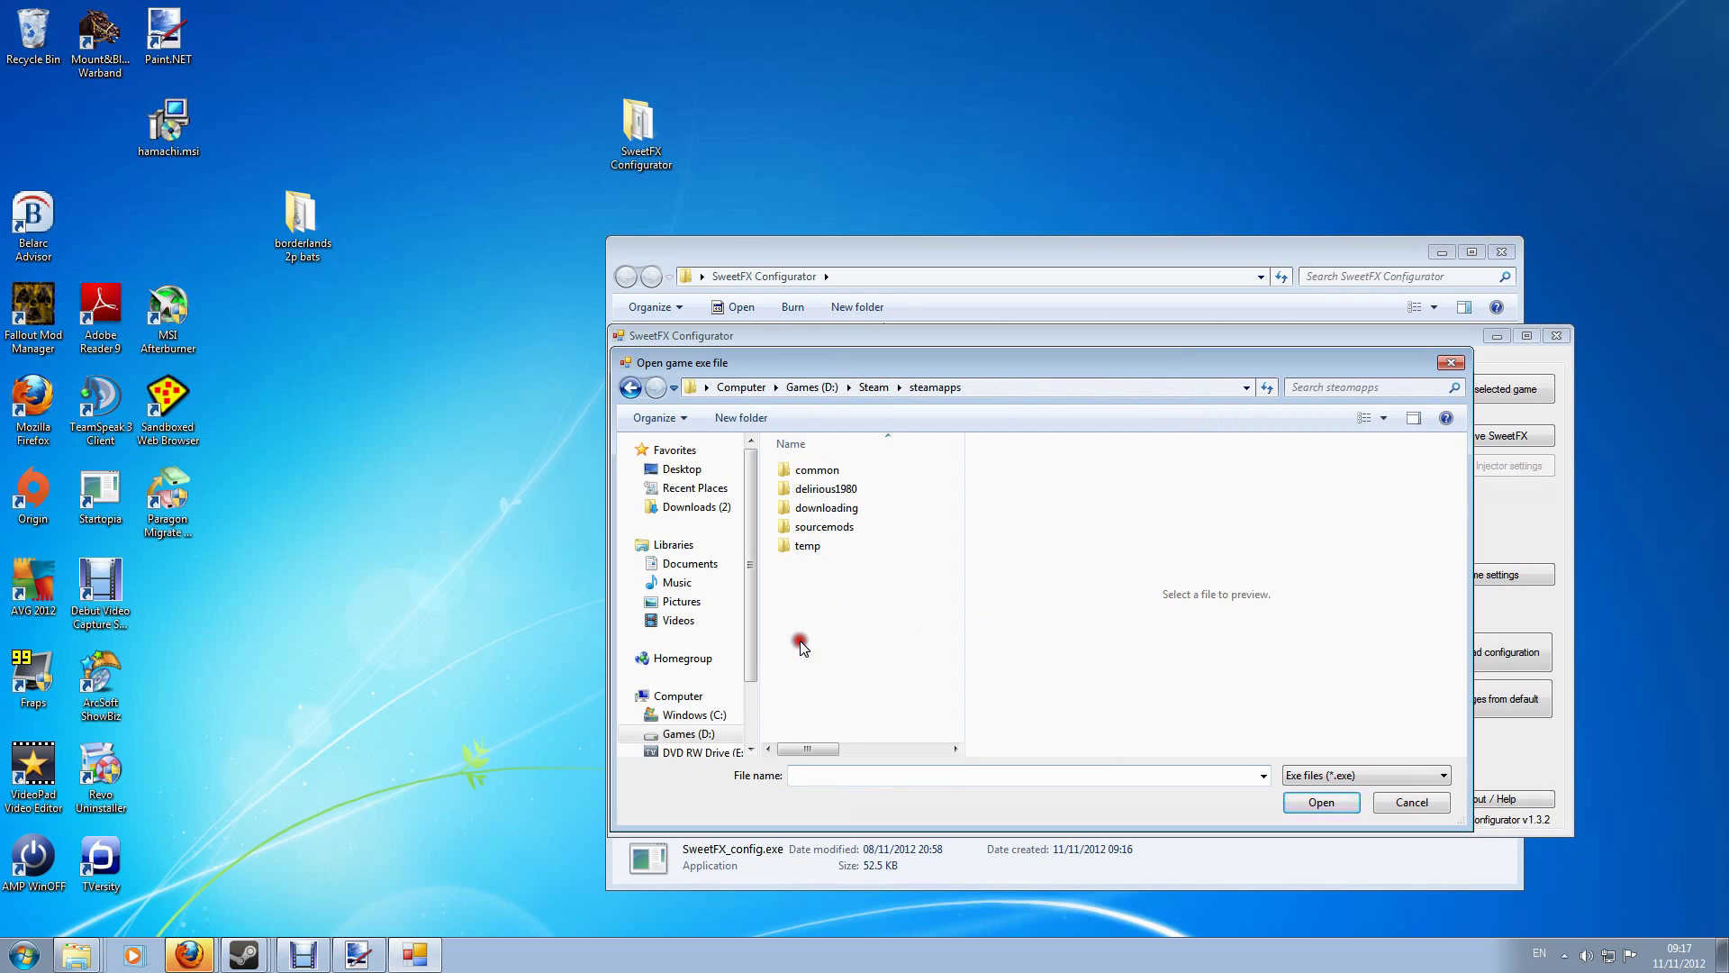
{"action": "double_click", "coordinate": [810, 472]}
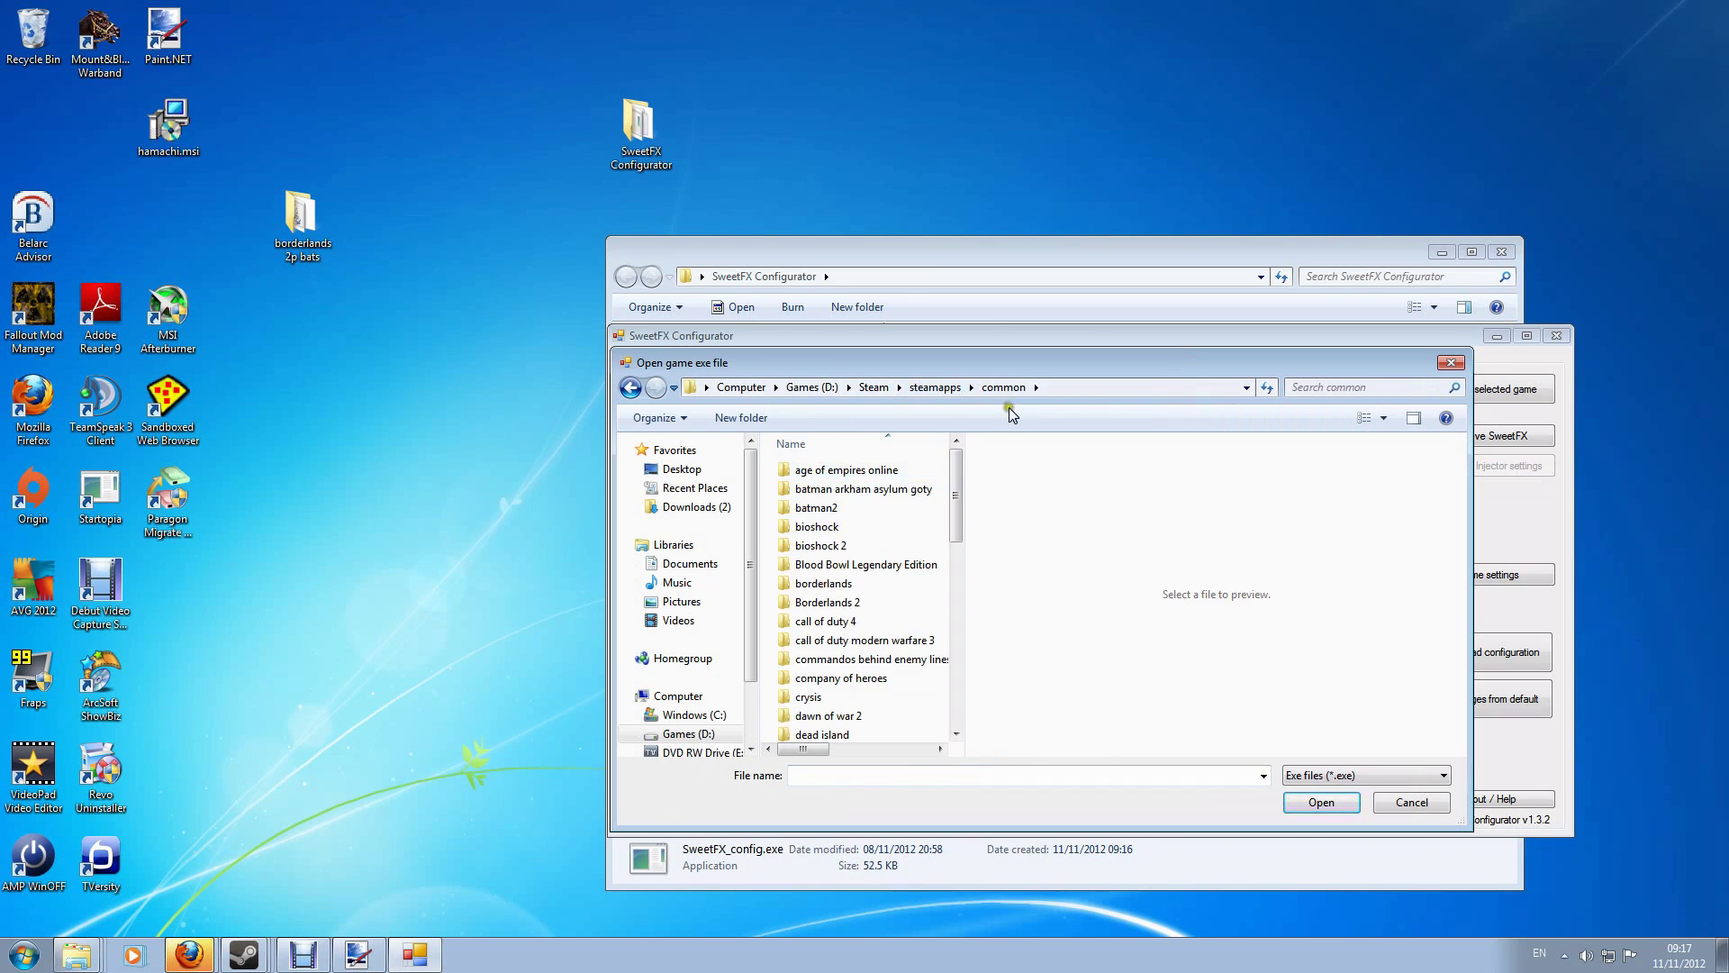
{"action": "double_click", "coordinate": [811, 508]}
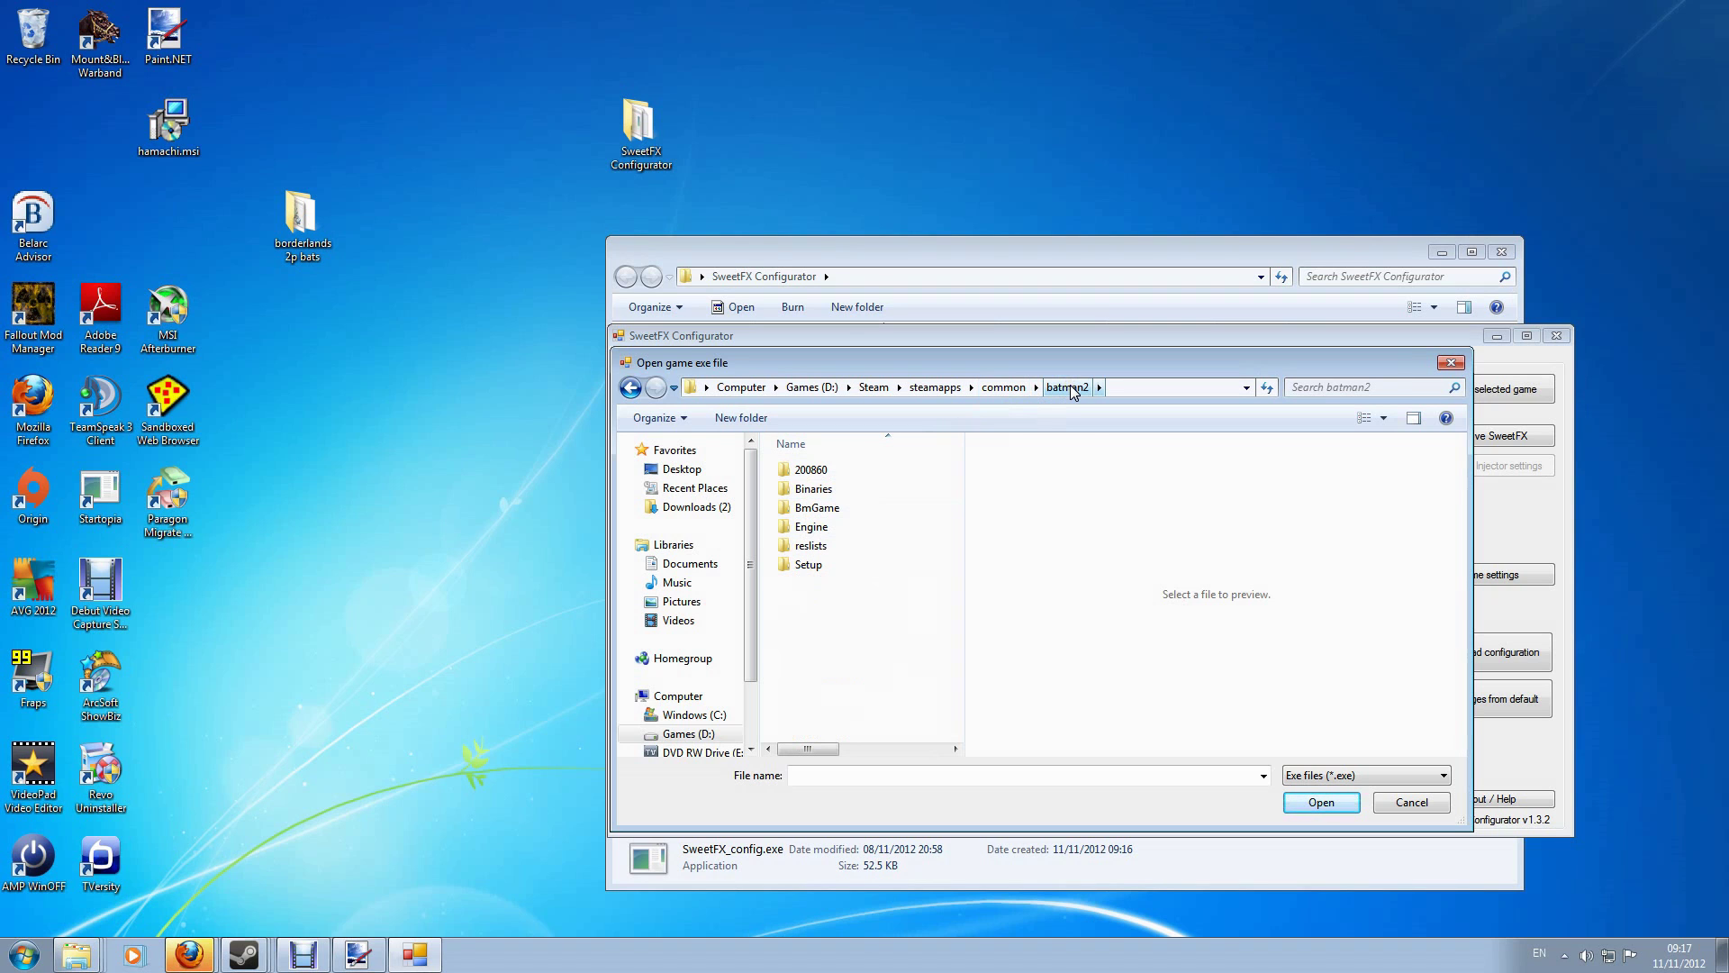
{"action": "double_click", "coordinate": [815, 489]}
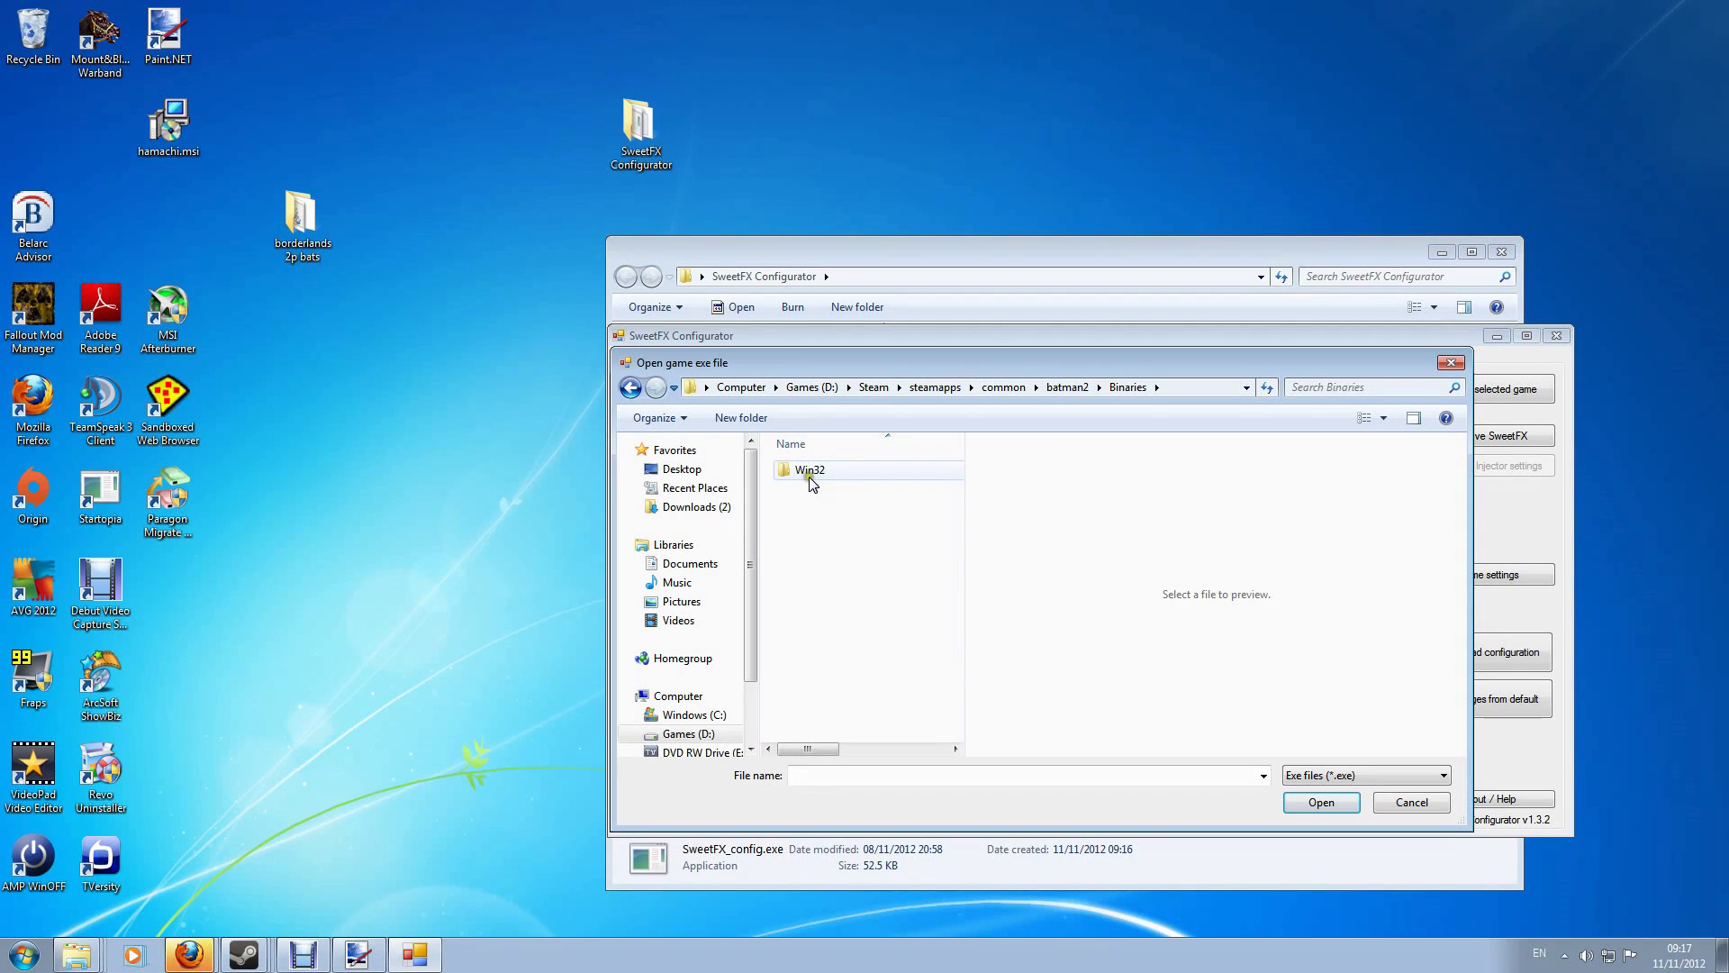
{"action": "double_click", "coordinate": [809, 474]}
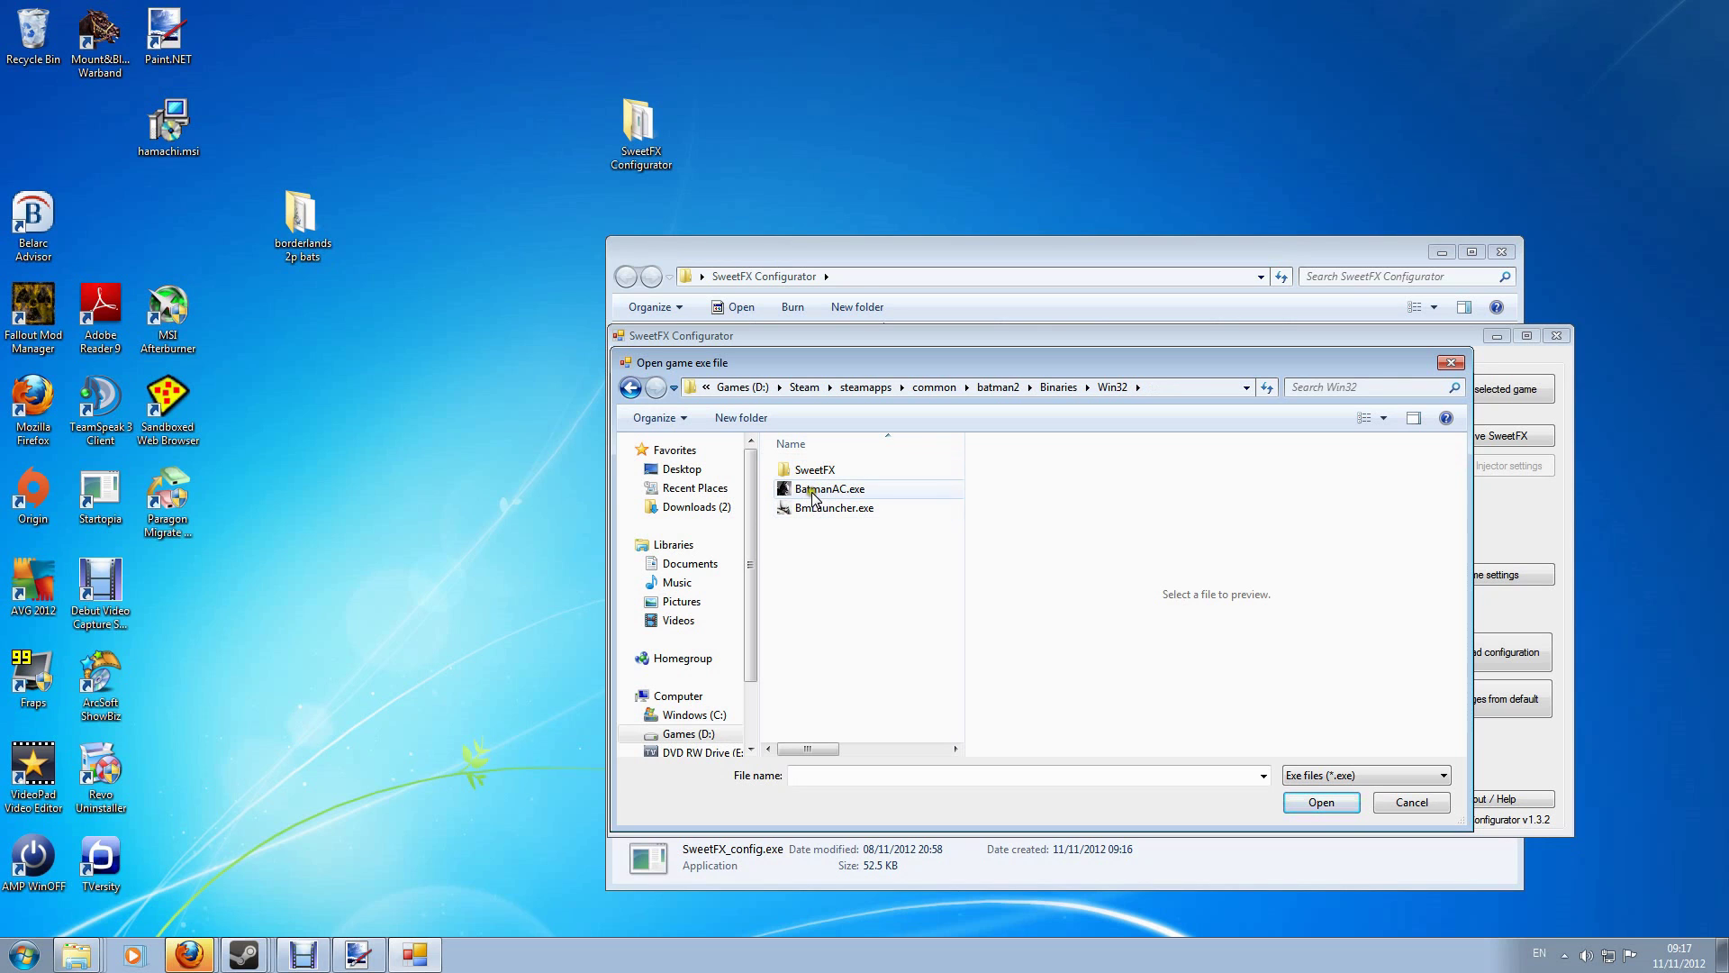
{"action": "left_click", "coordinate": [812, 491]}
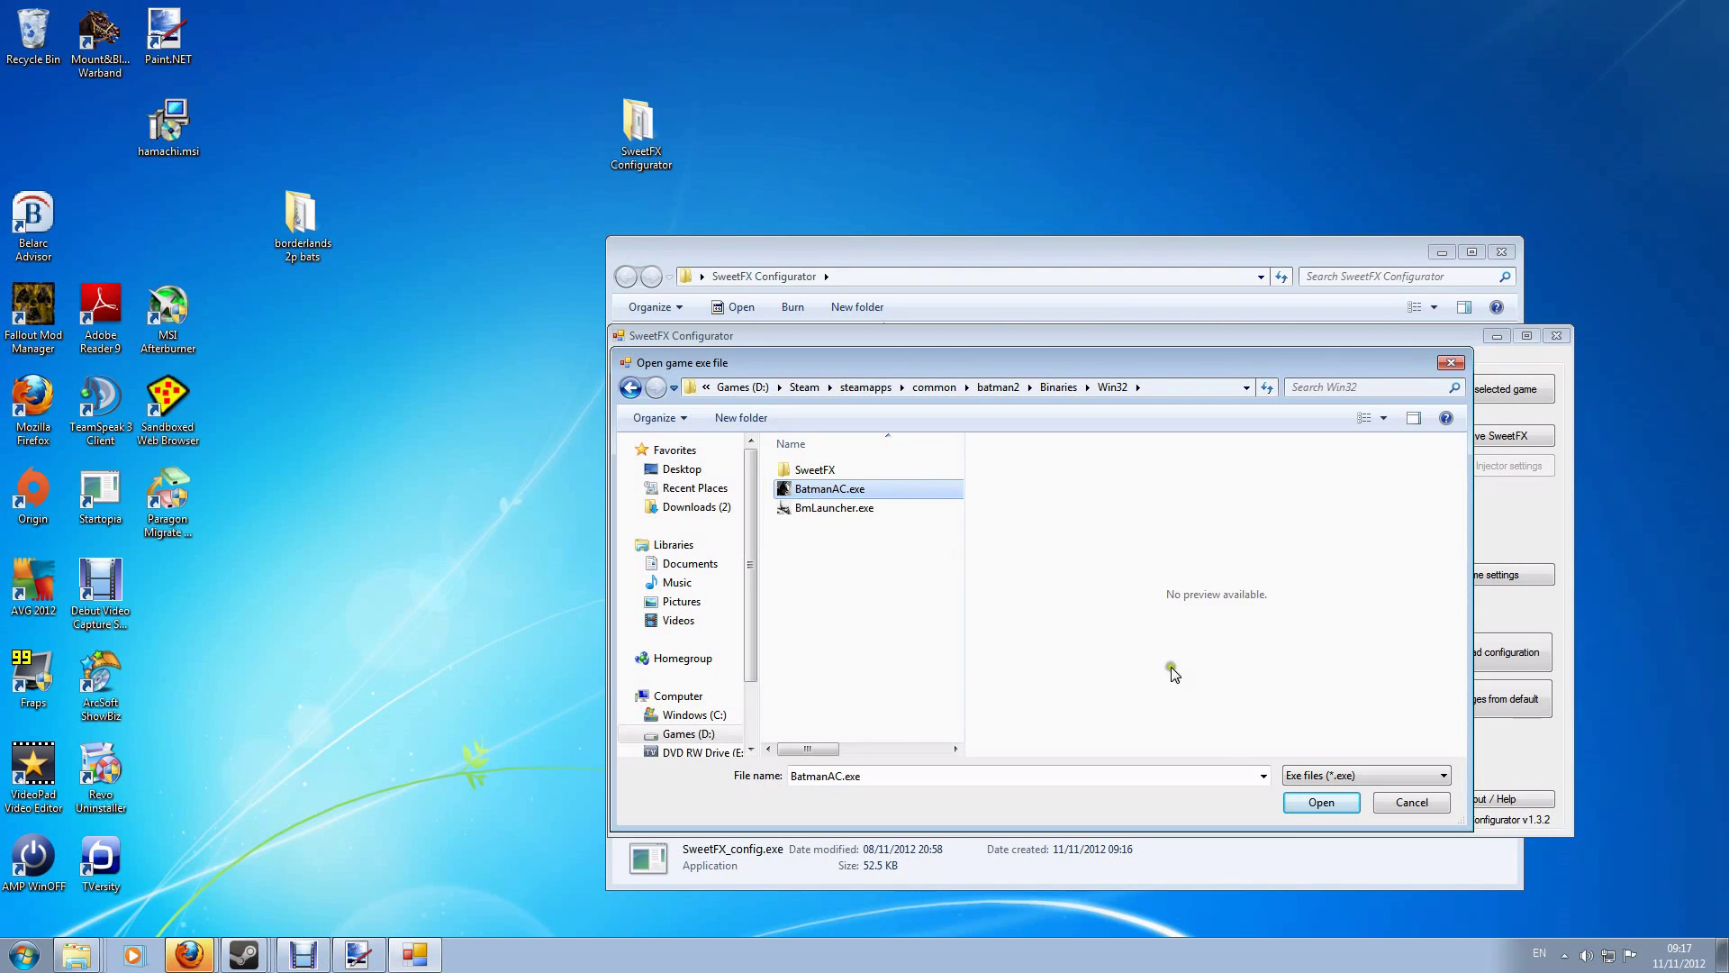
{"action": "left_click", "coordinate": [1319, 802]}
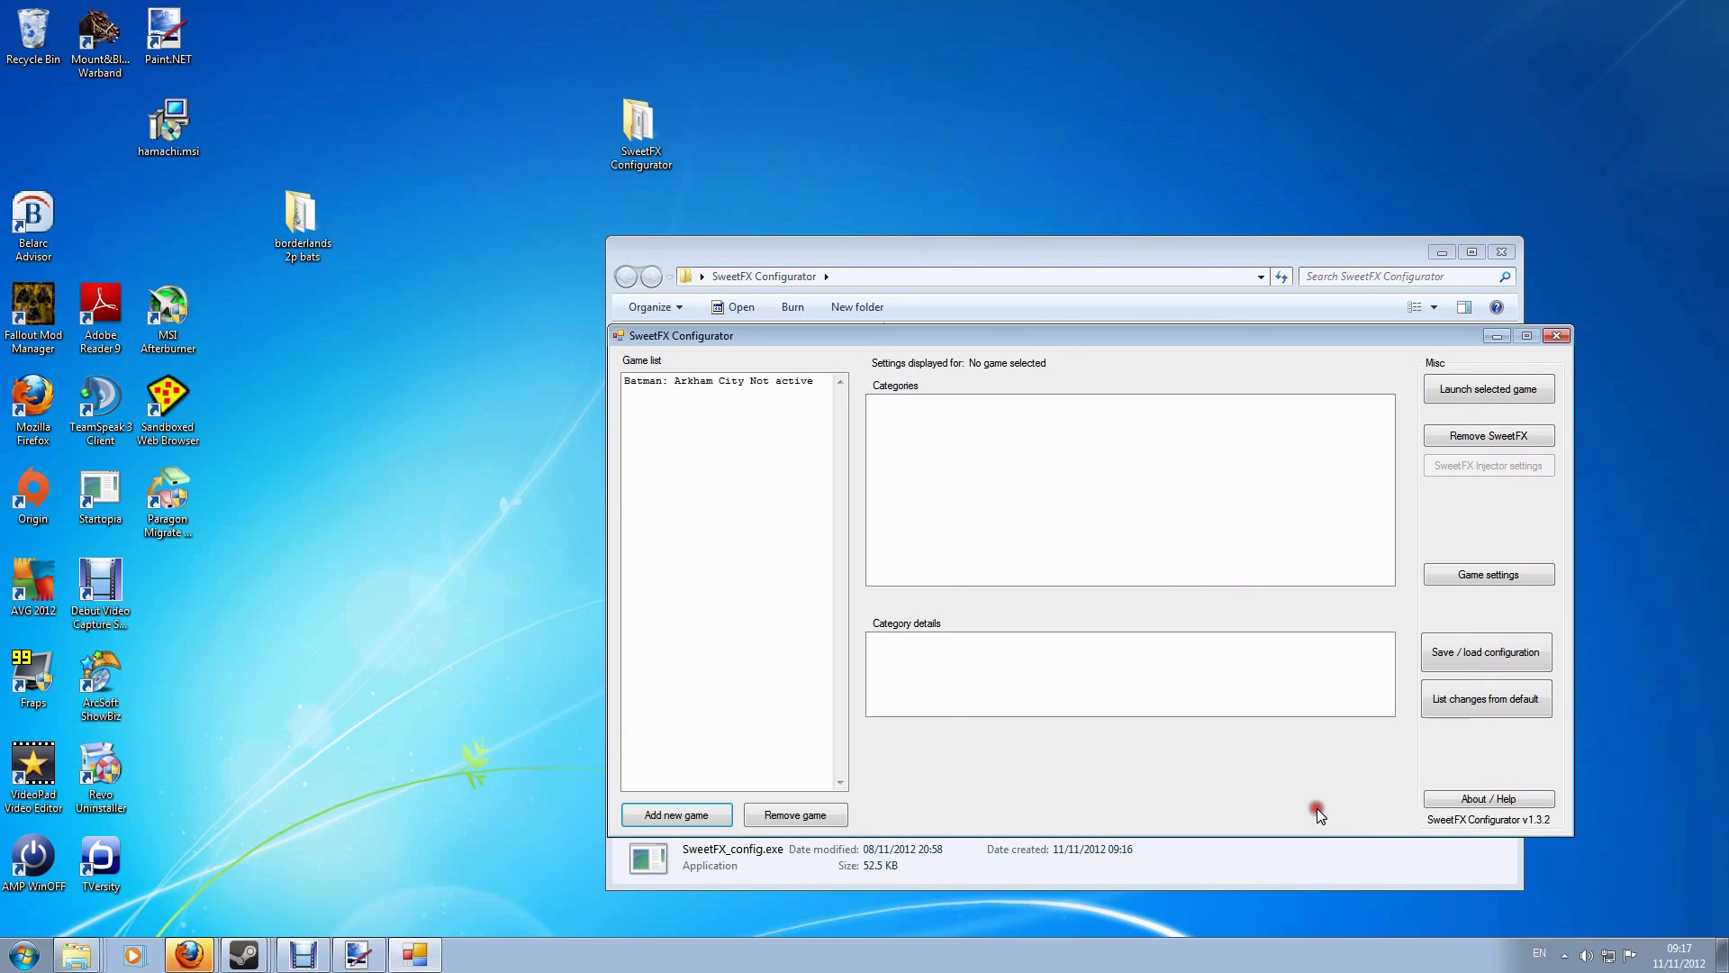
Step: Select Batman: Arkham City in the game list and add SweetFX to it
{"action": "left_click", "coordinate": [693, 381]}
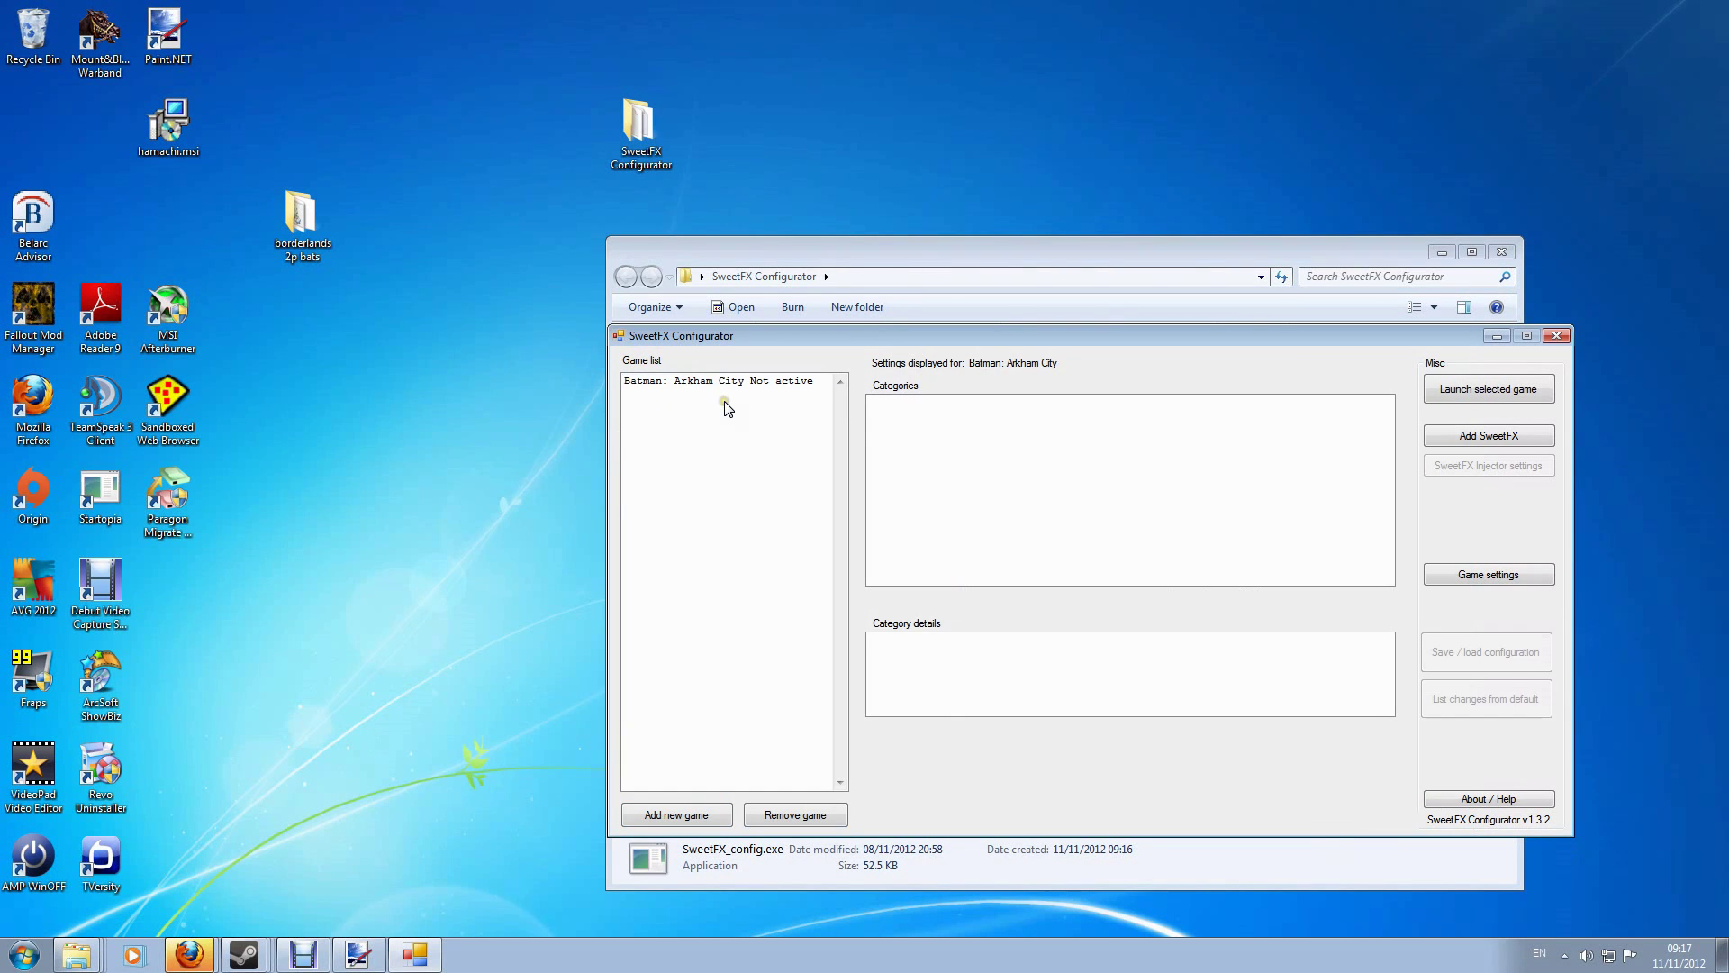
{"action": "left_click", "coordinate": [764, 379]}
{"action": "left_click_drag", "start_coordinate": [851, 330], "coordinate": [745, 316]}
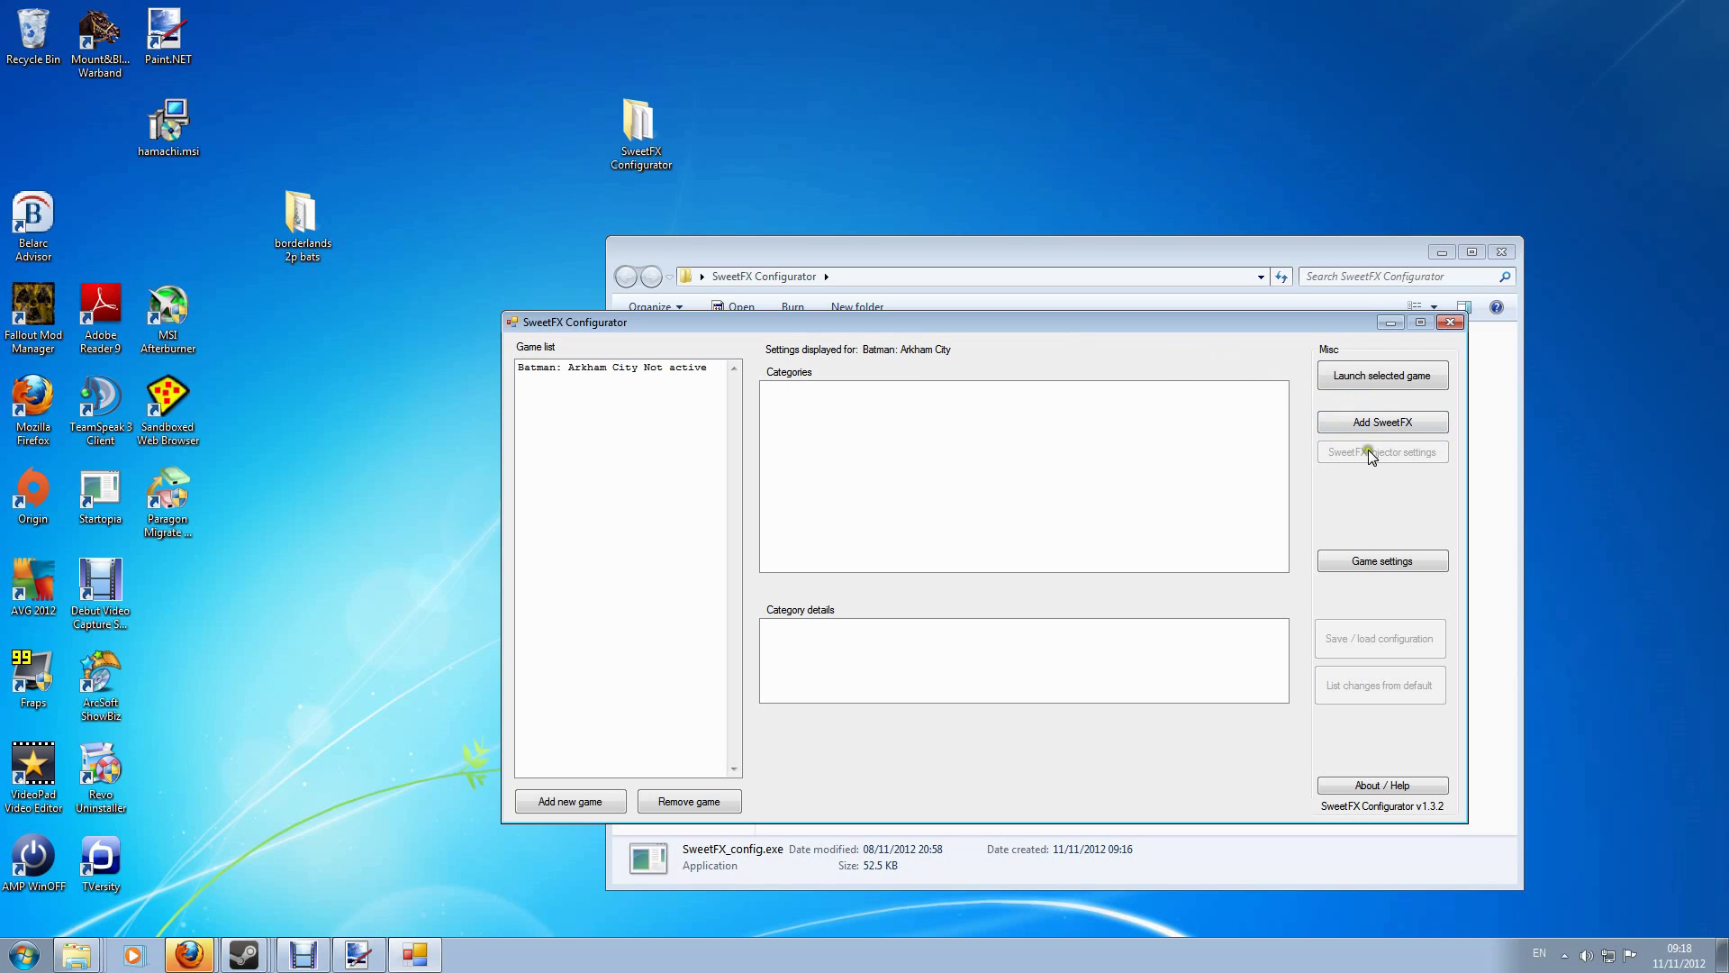
{"action": "left_click", "coordinate": [1375, 421]}
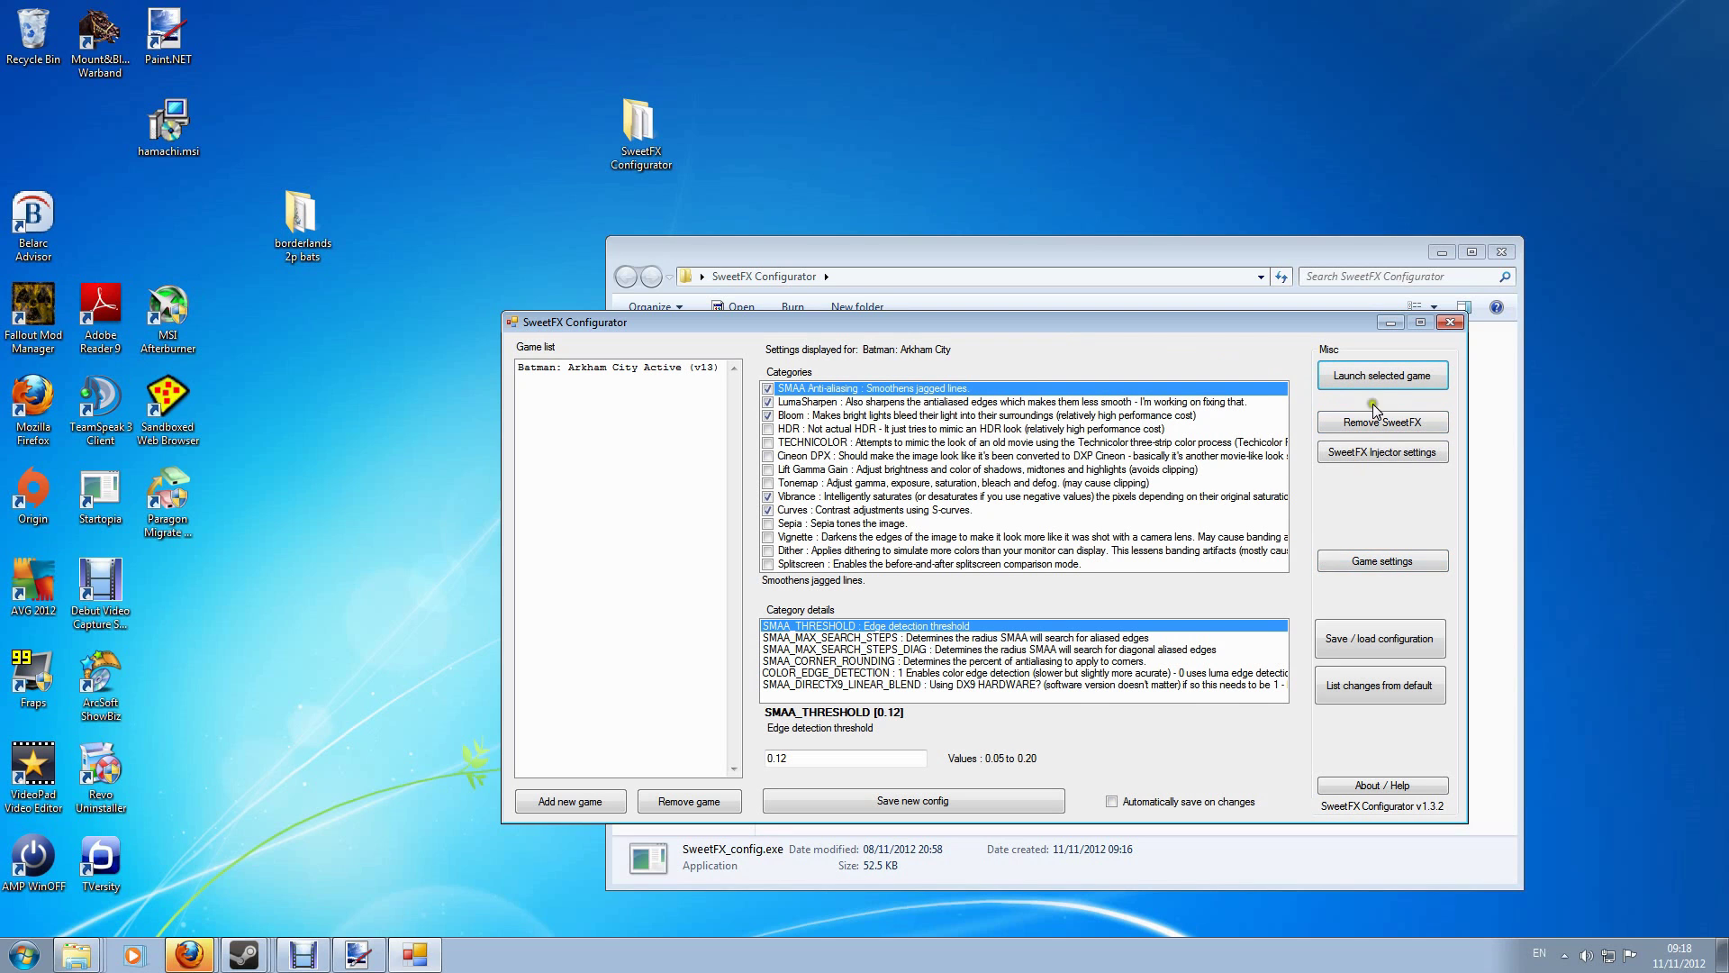
Step: Try removing SweetFX from Batman: Arkham City and adding it back, moving the configurator window higher on the desktop
{"action": "left_click", "coordinate": [1358, 429]}
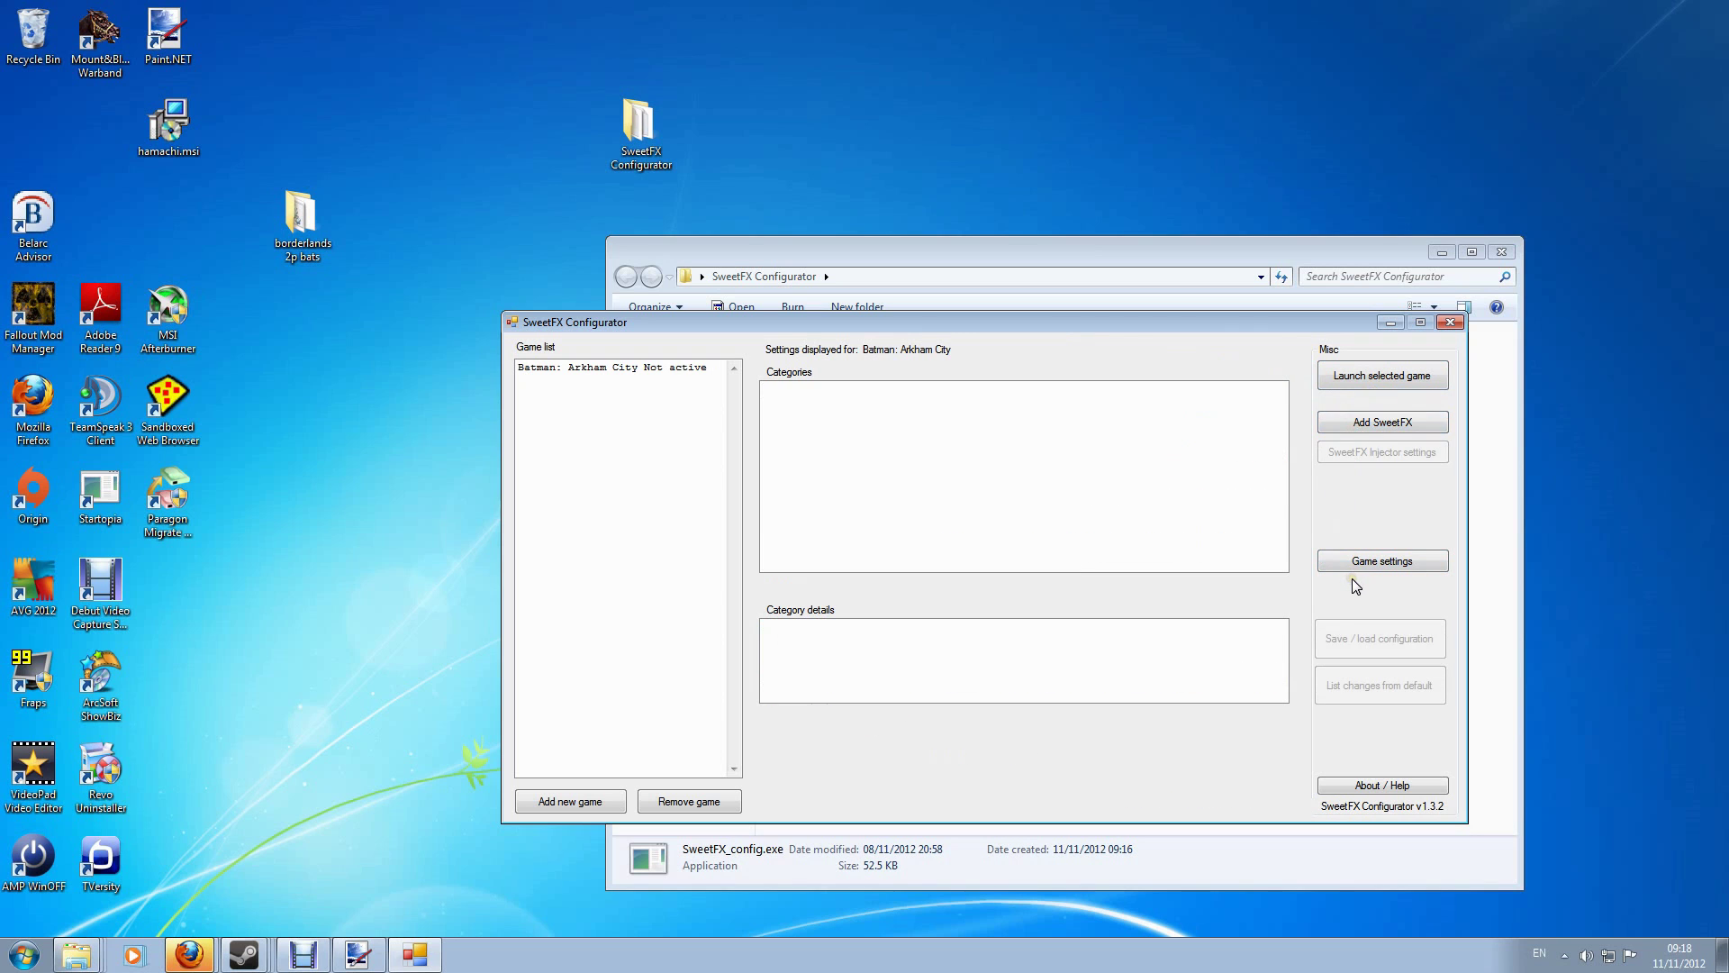
{"action": "left_click", "coordinate": [1364, 424]}
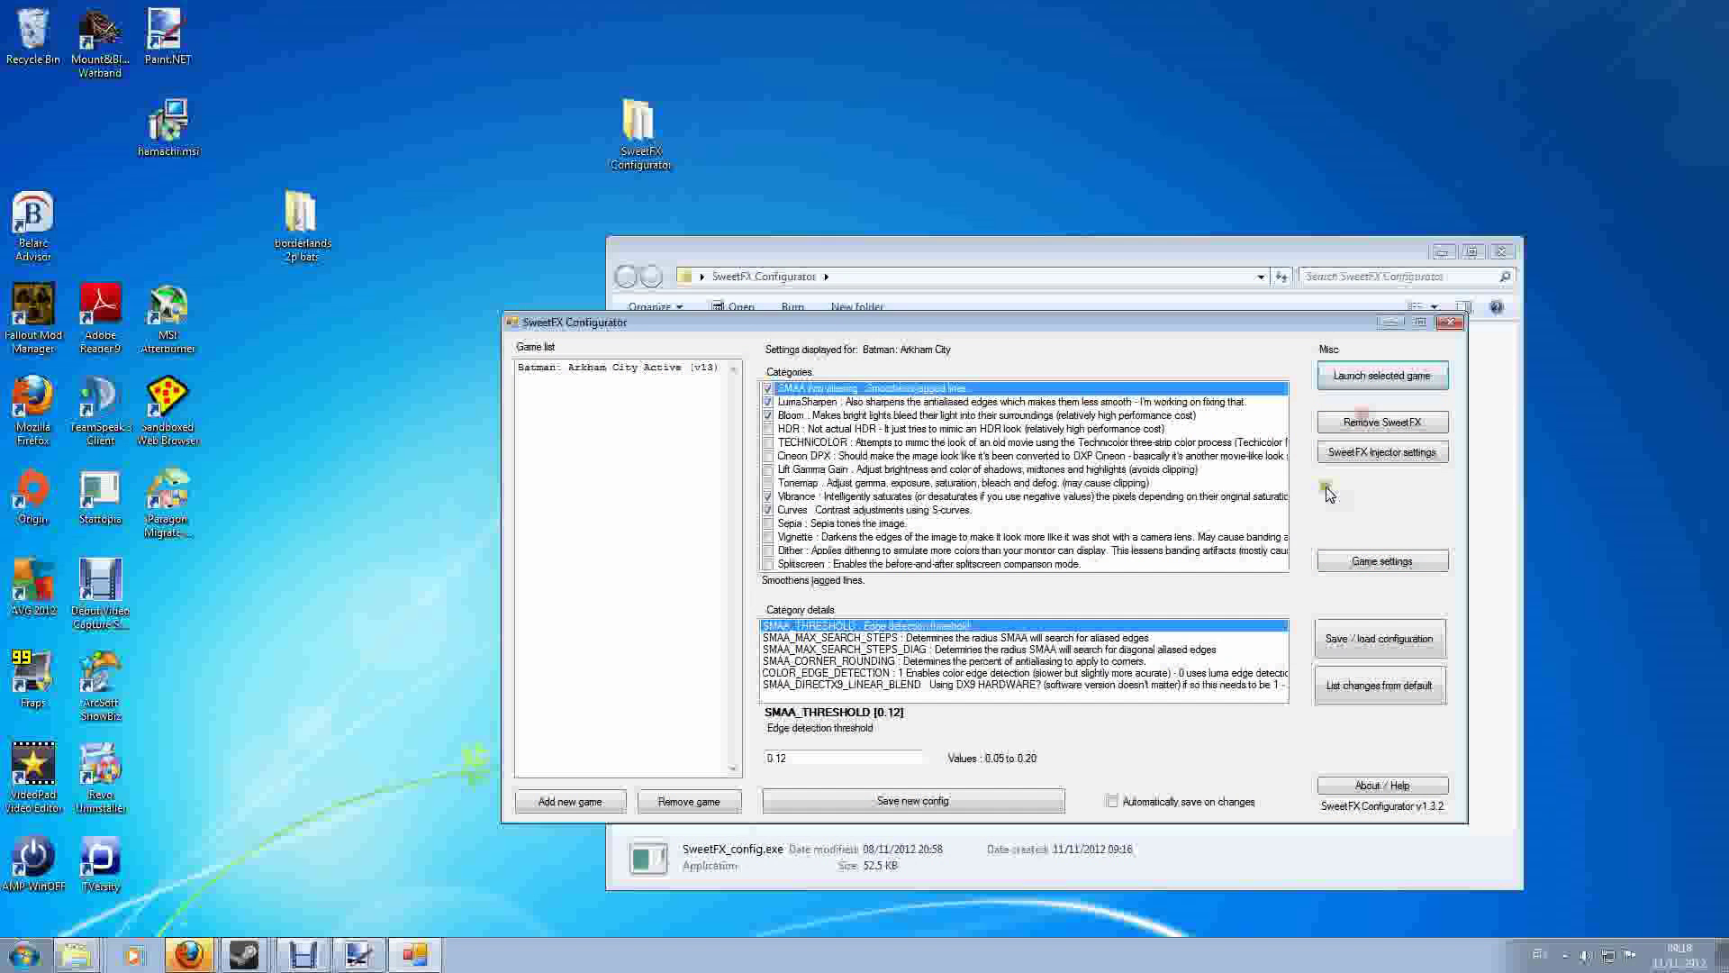
{"action": "left_click", "coordinate": [1366, 424]}
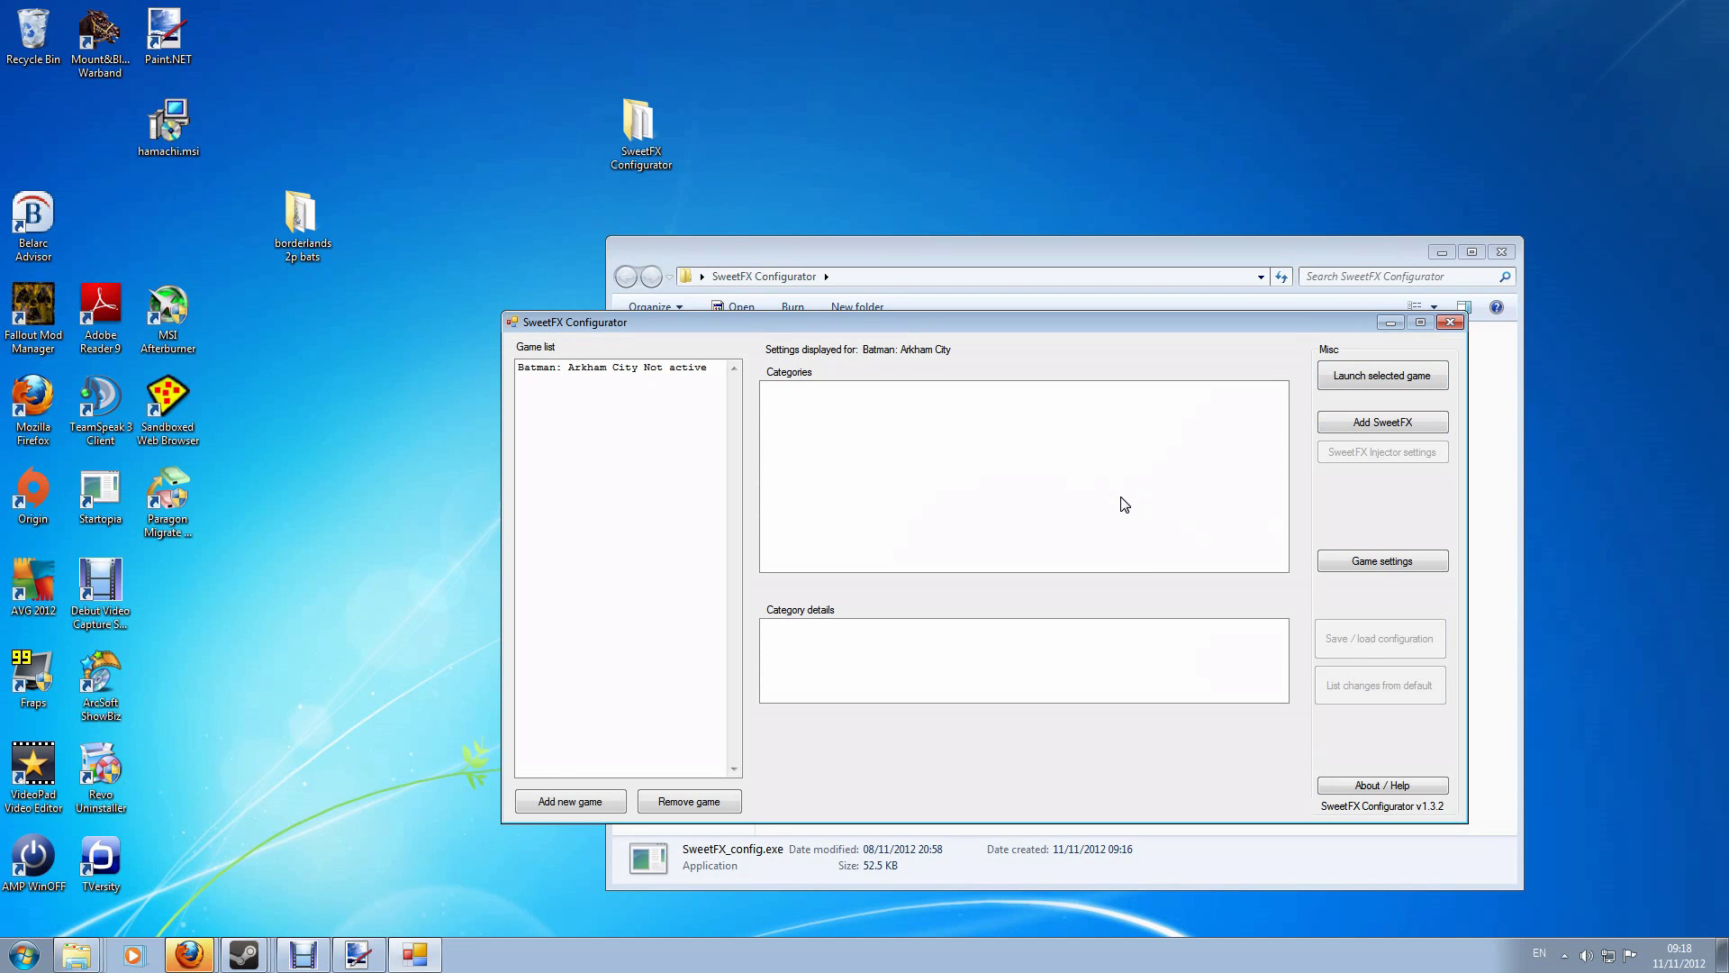
{"action": "left_click_drag", "start_coordinate": [973, 324], "coordinate": [894, 229]}
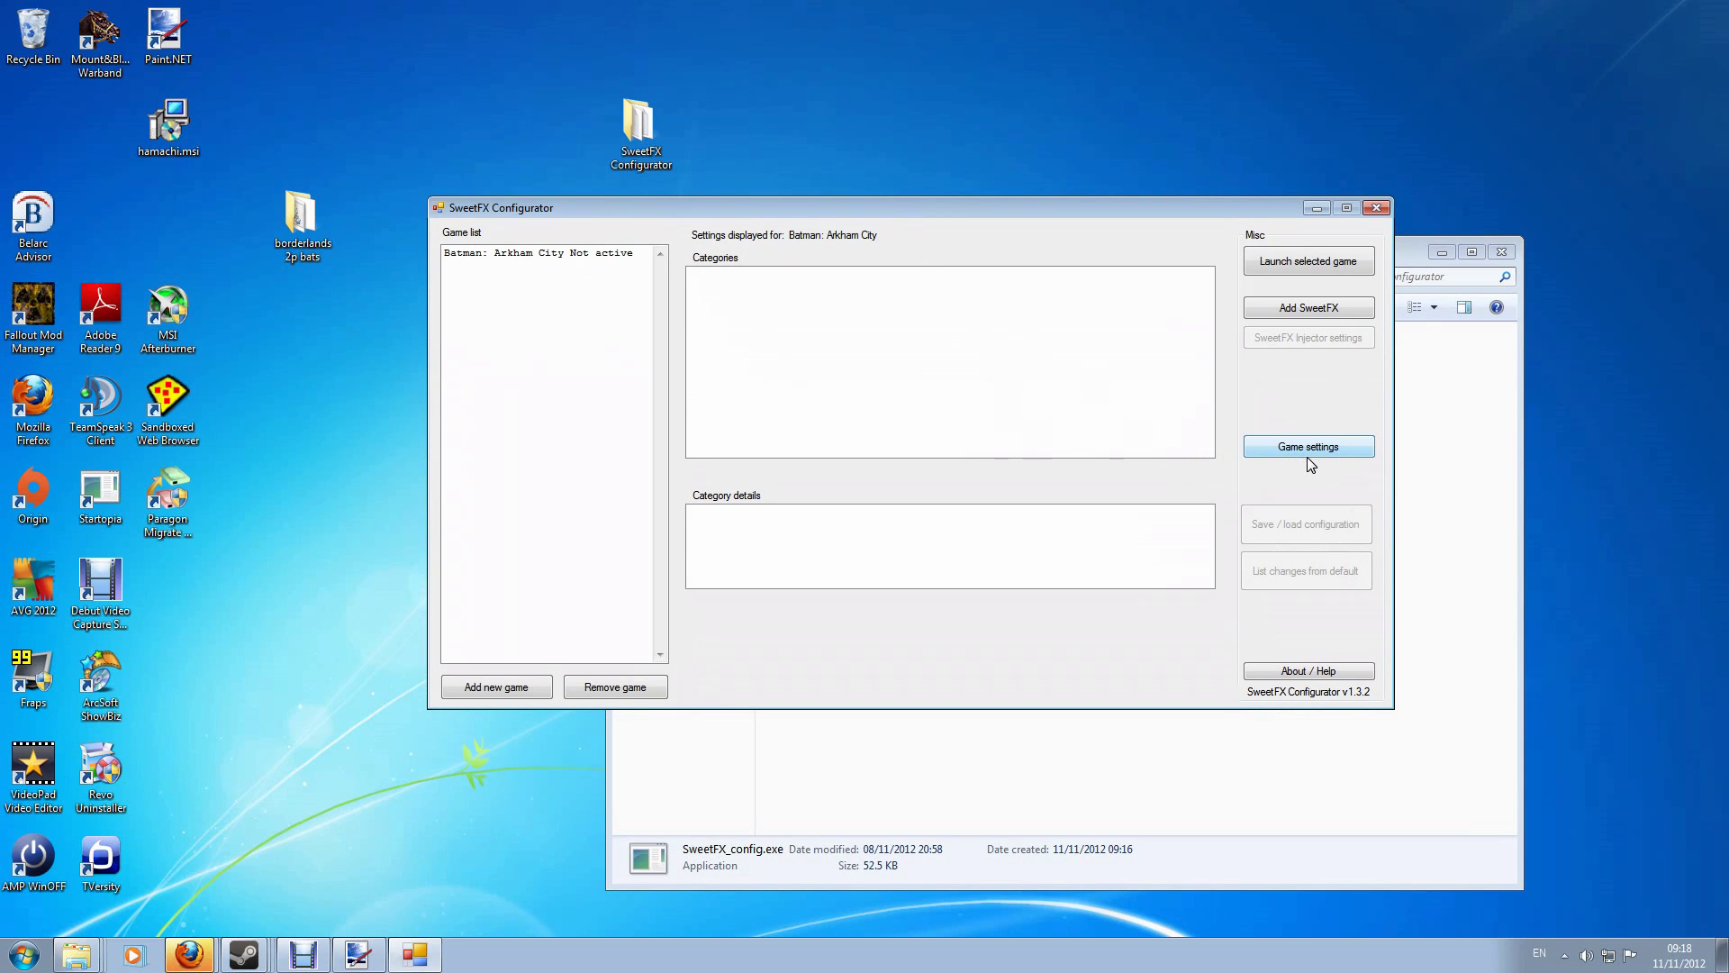
{"action": "left_click", "coordinate": [1279, 396]}
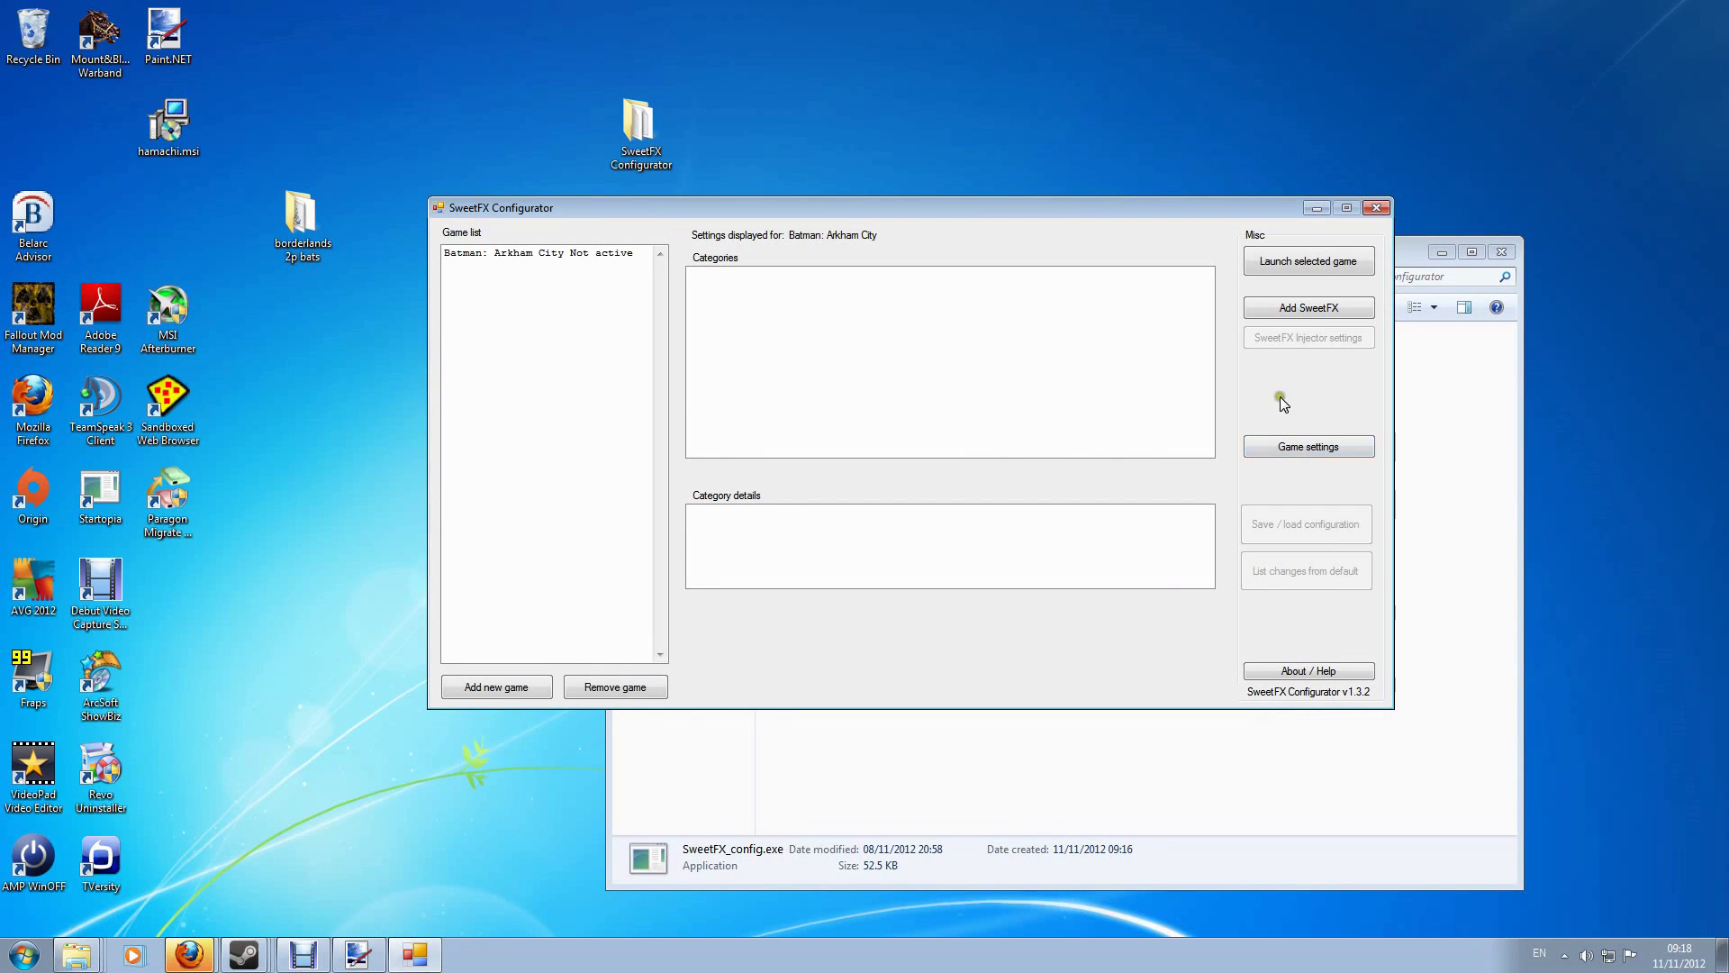
{"action": "left_click", "coordinate": [1297, 306]}
{"action": "mouse_move", "coordinate": [1013, 207]}
{"action": "left_mouse_down"}
{"action": "mouse_move", "coordinate": [1175, 184]}
{"action": "mouse_move", "coordinate": [1149, 181]}
{"action": "left_mouse_up"}
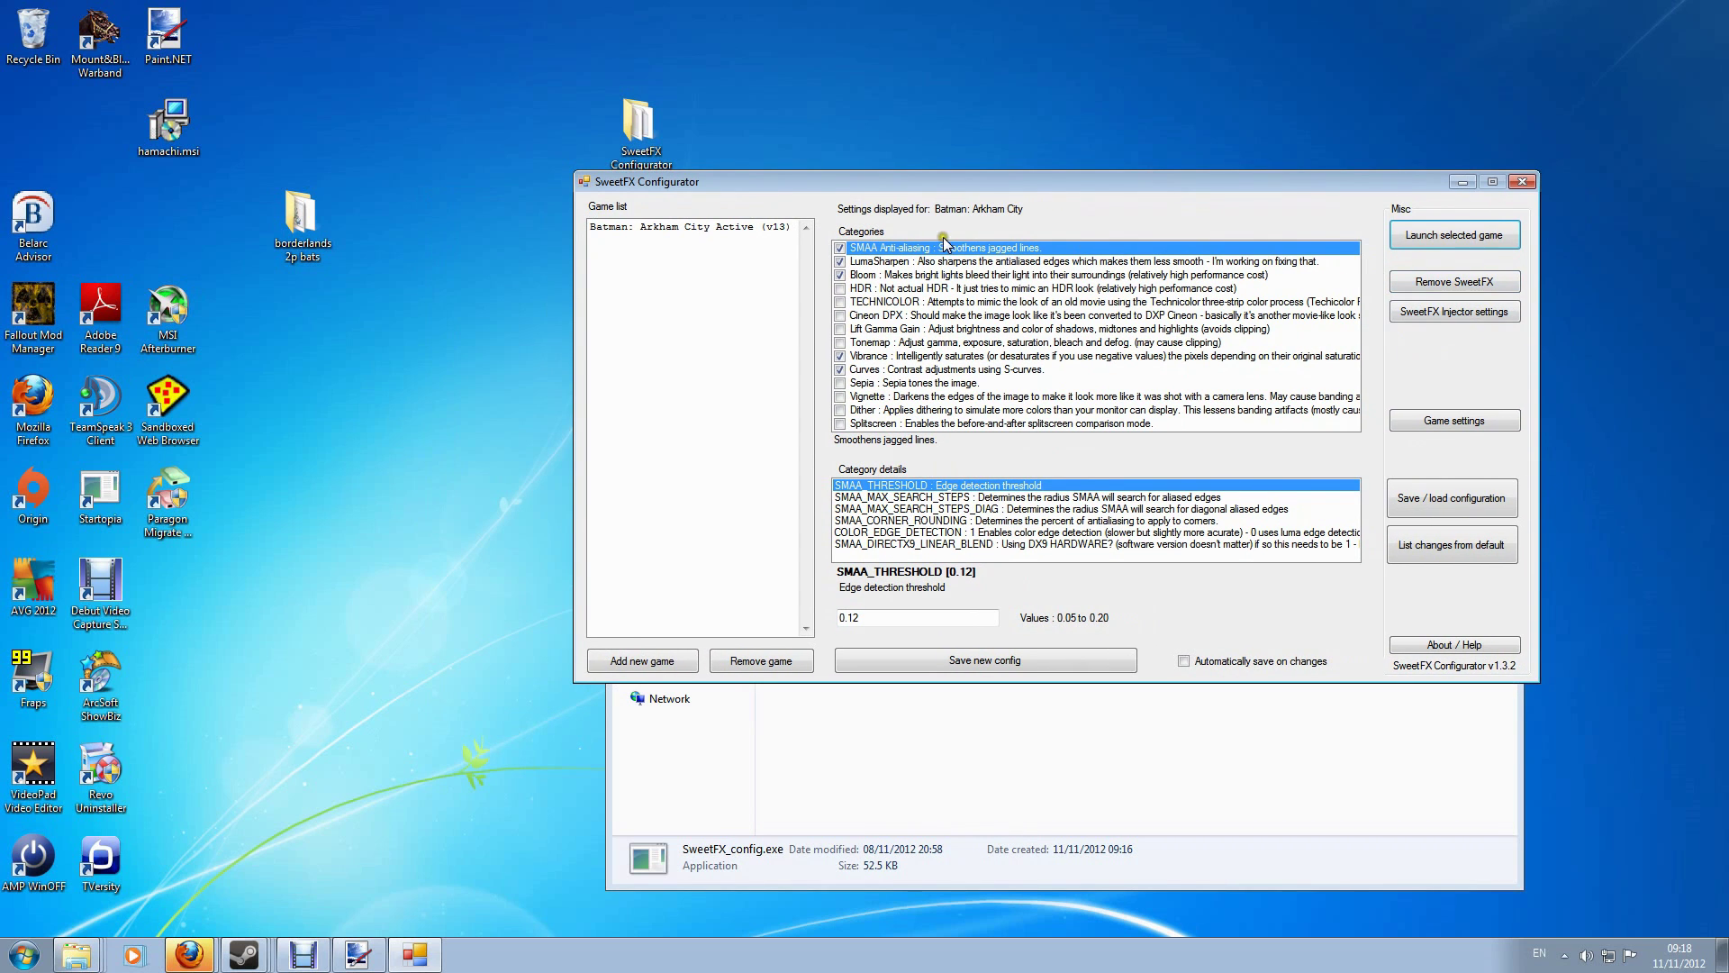
{"action": "left_click", "coordinate": [1463, 279]}
Step: Review the descriptions and detail settings of the LumaSharpen, Bloom and SMAA Anti-aliasing categories
{"action": "left_click", "coordinate": [881, 260]}
{"action": "left_click", "coordinate": [888, 274]}
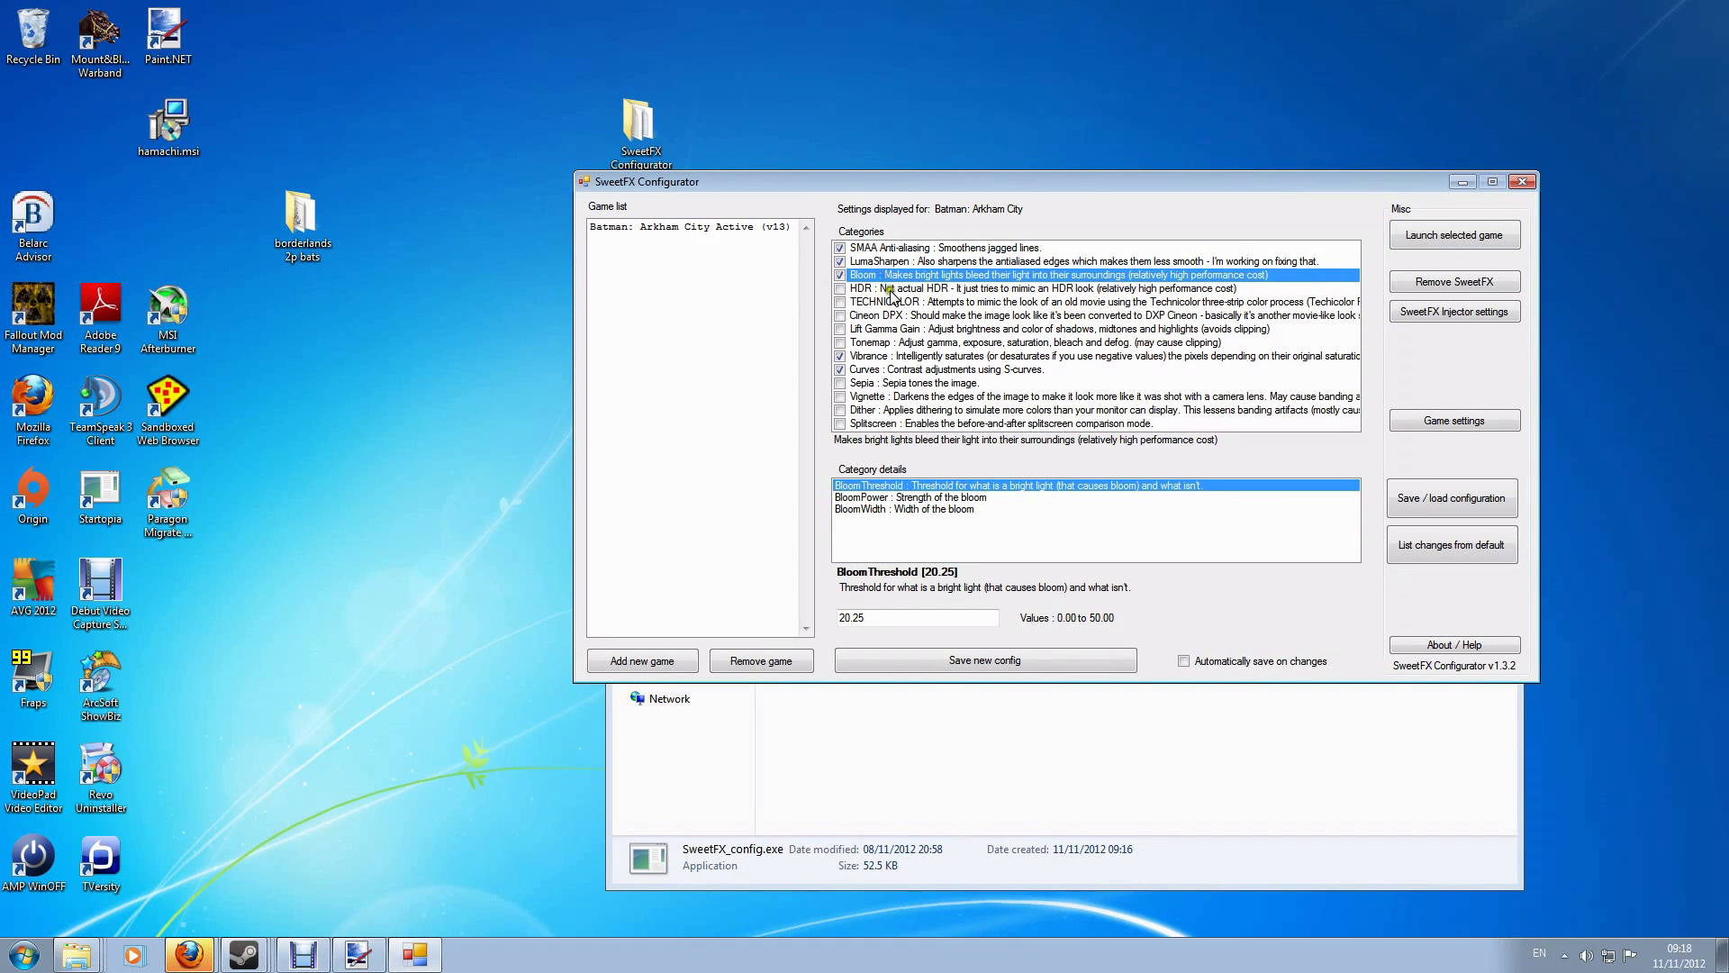
{"action": "left_click", "coordinate": [851, 248]}
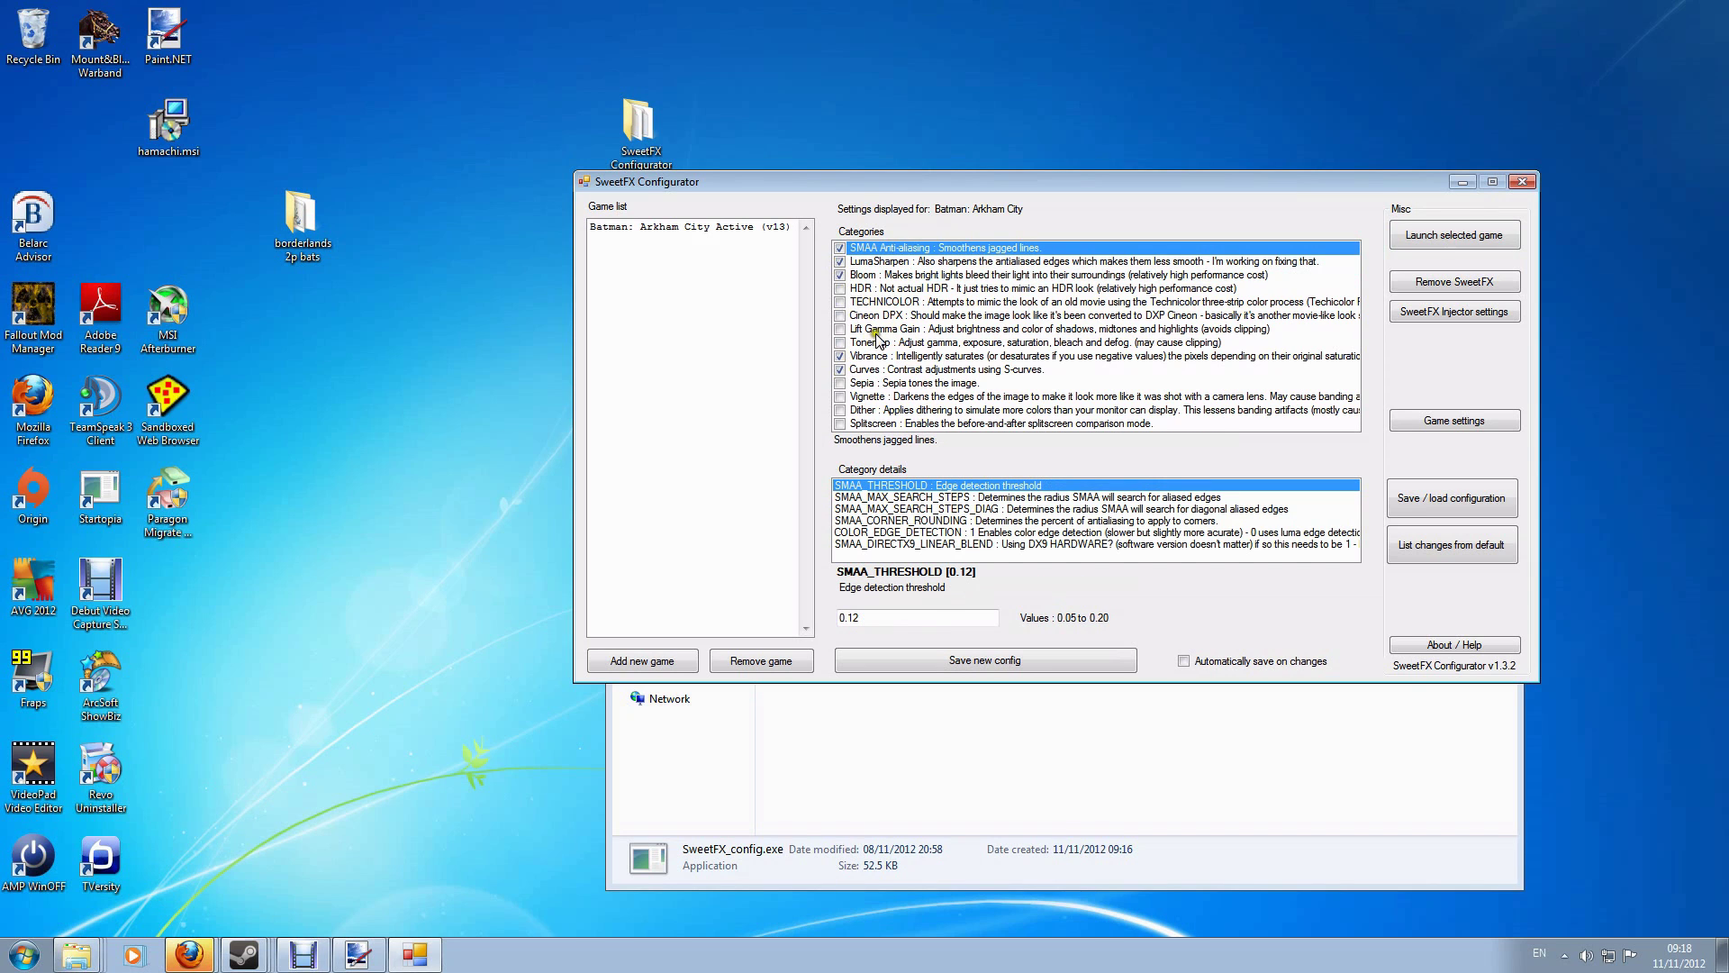
Step: Try switching the SMAA Anti-aliasing, Cineon DPX and TECHNICOLOR effects on and off, and view the HDR and Curves settings
{"action": "left_click", "coordinate": [840, 248]}
{"action": "left_click", "coordinate": [842, 249]}
{"action": "left_click", "coordinate": [844, 315]}
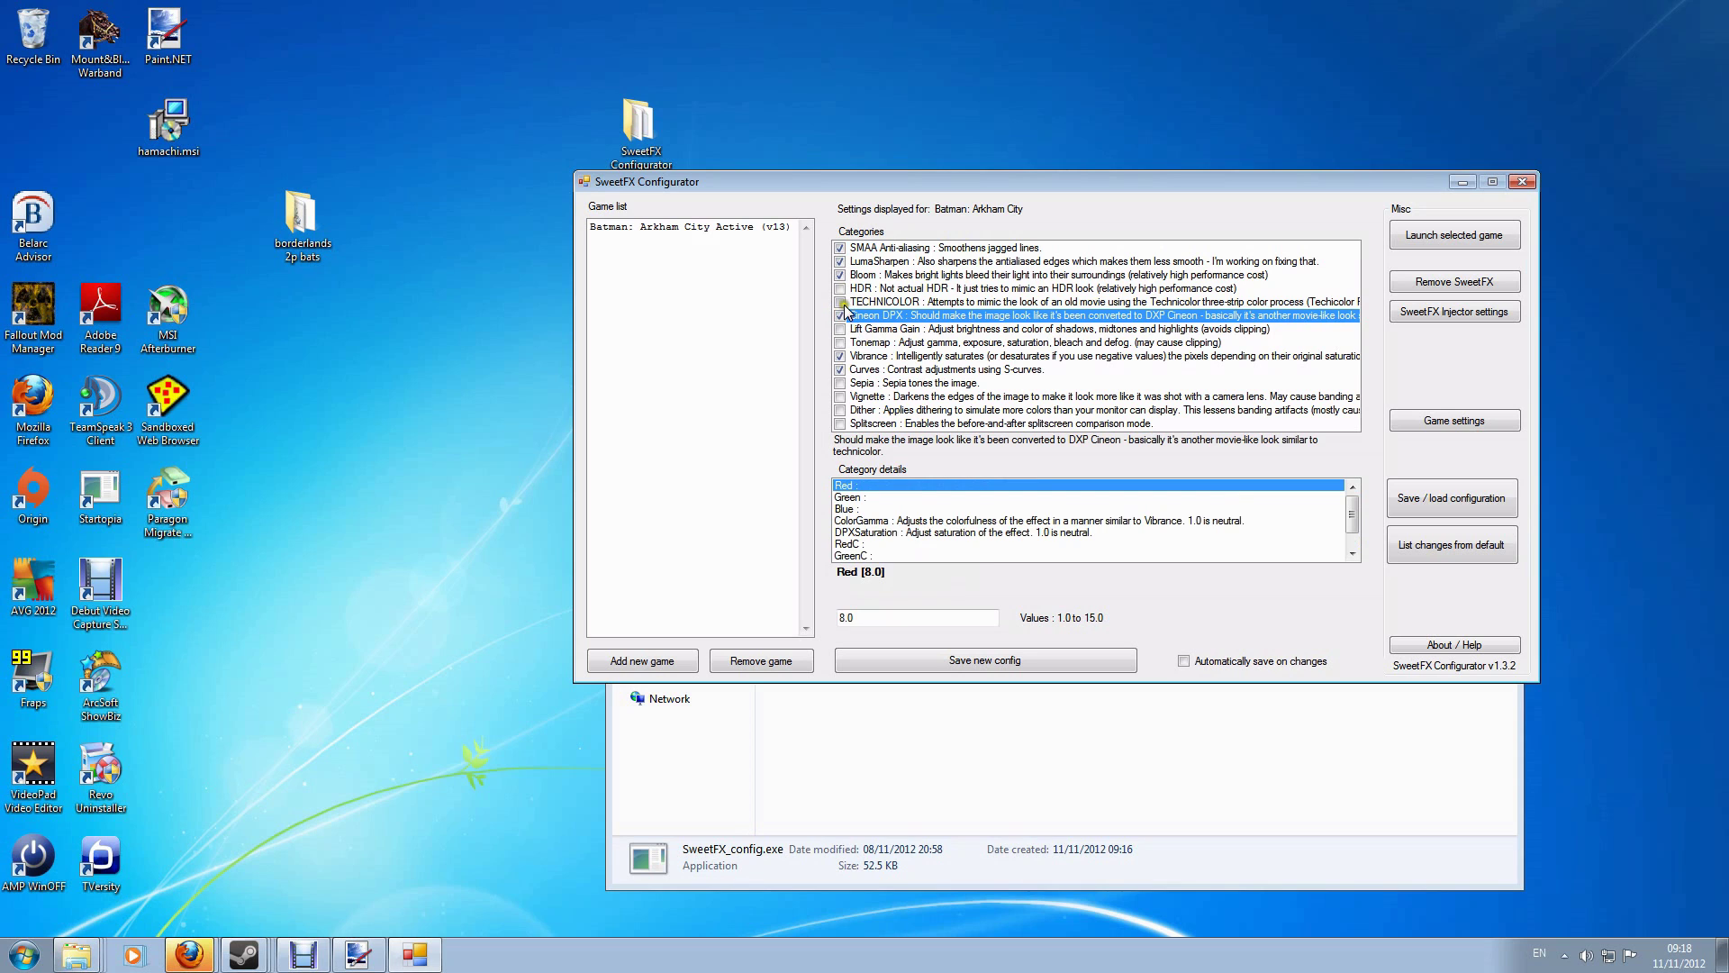
{"action": "left_click", "coordinate": [842, 303]}
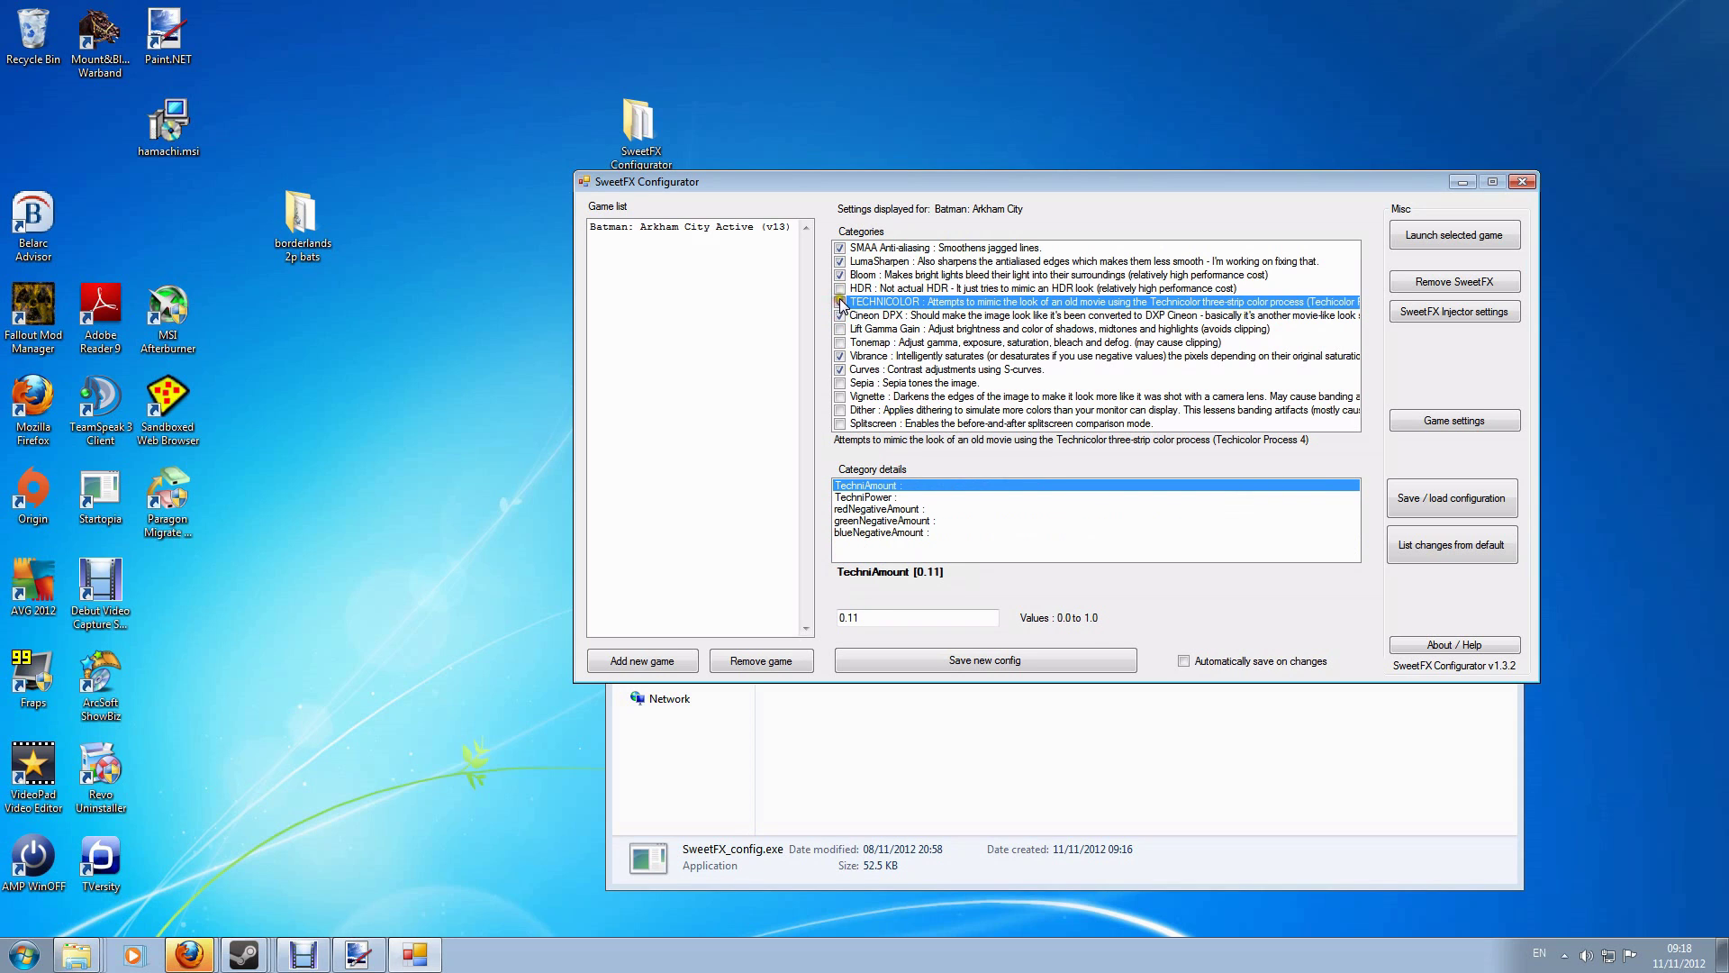
{"action": "left_click", "coordinate": [846, 316]}
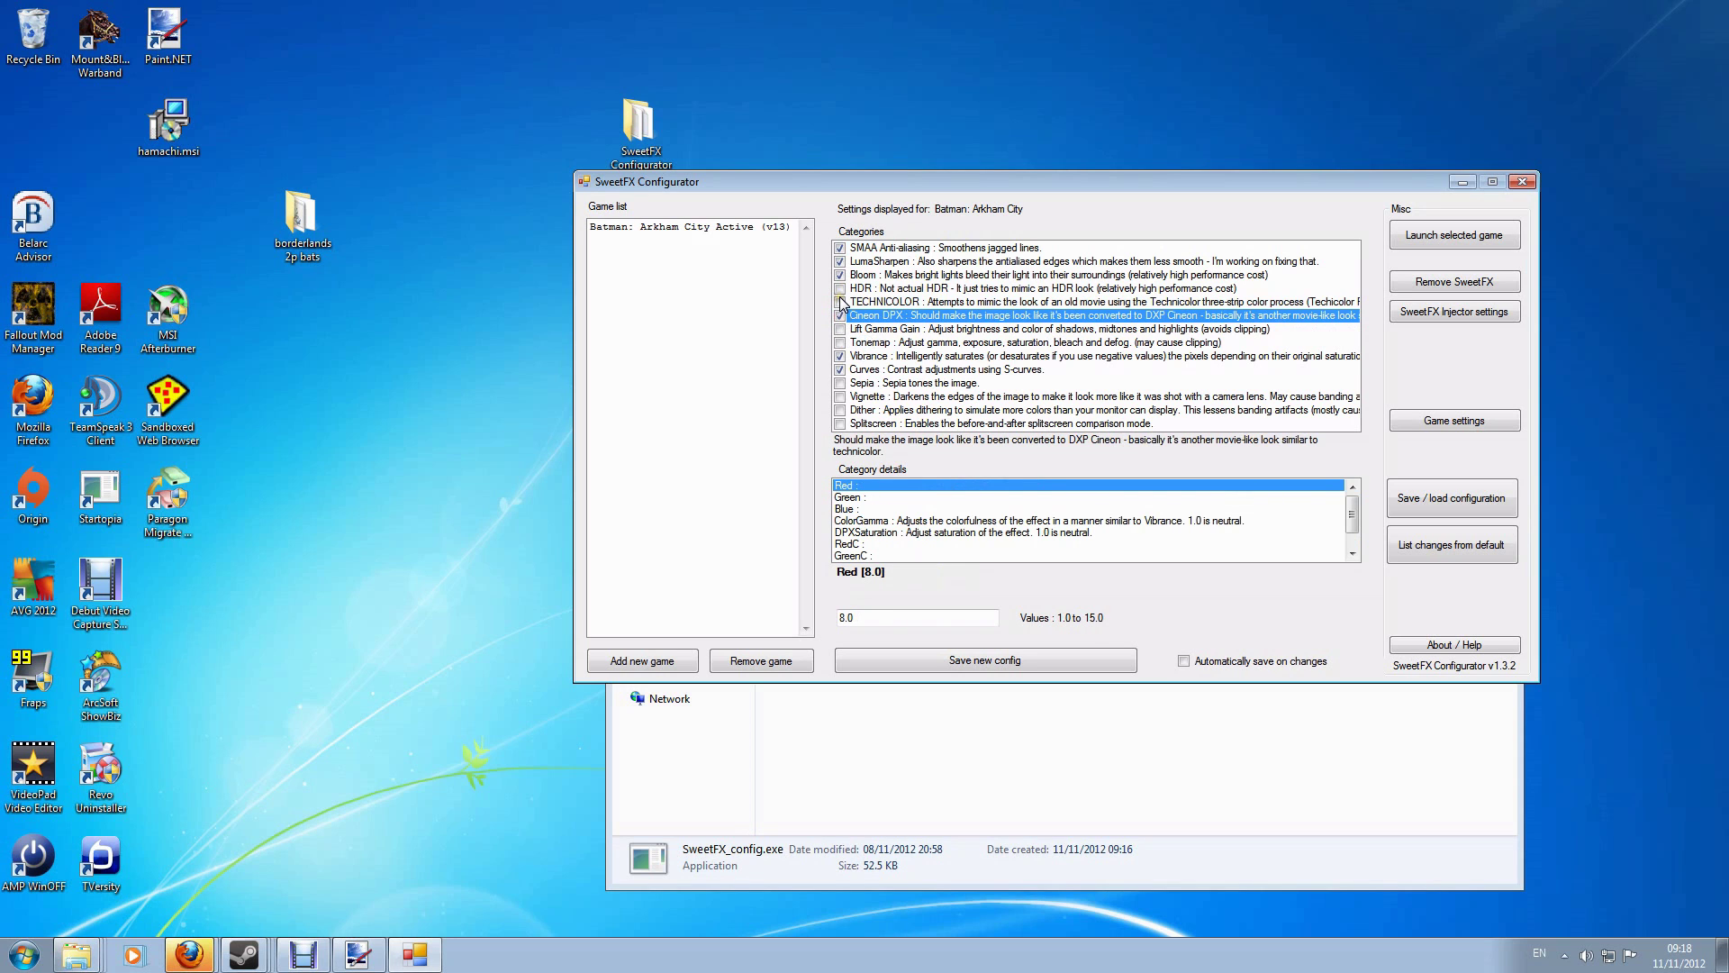
{"action": "left_click", "coordinate": [842, 317]}
{"action": "left_click", "coordinate": [1114, 288]}
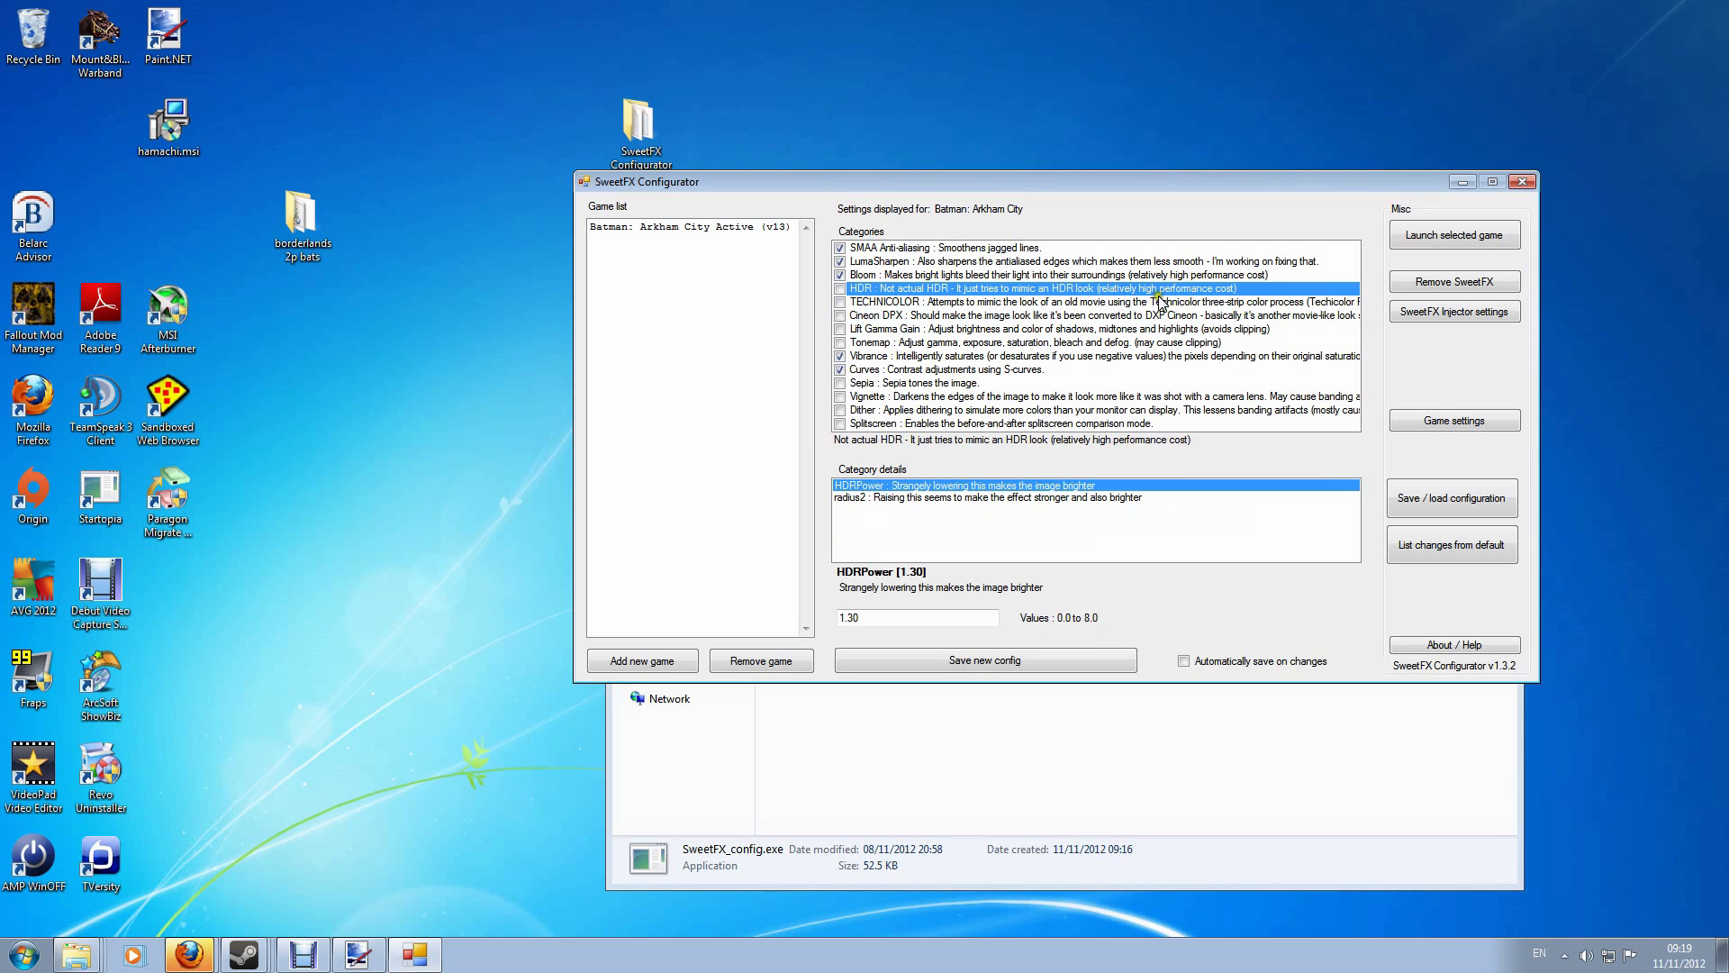
{"action": "left_click", "coordinate": [1070, 369]}
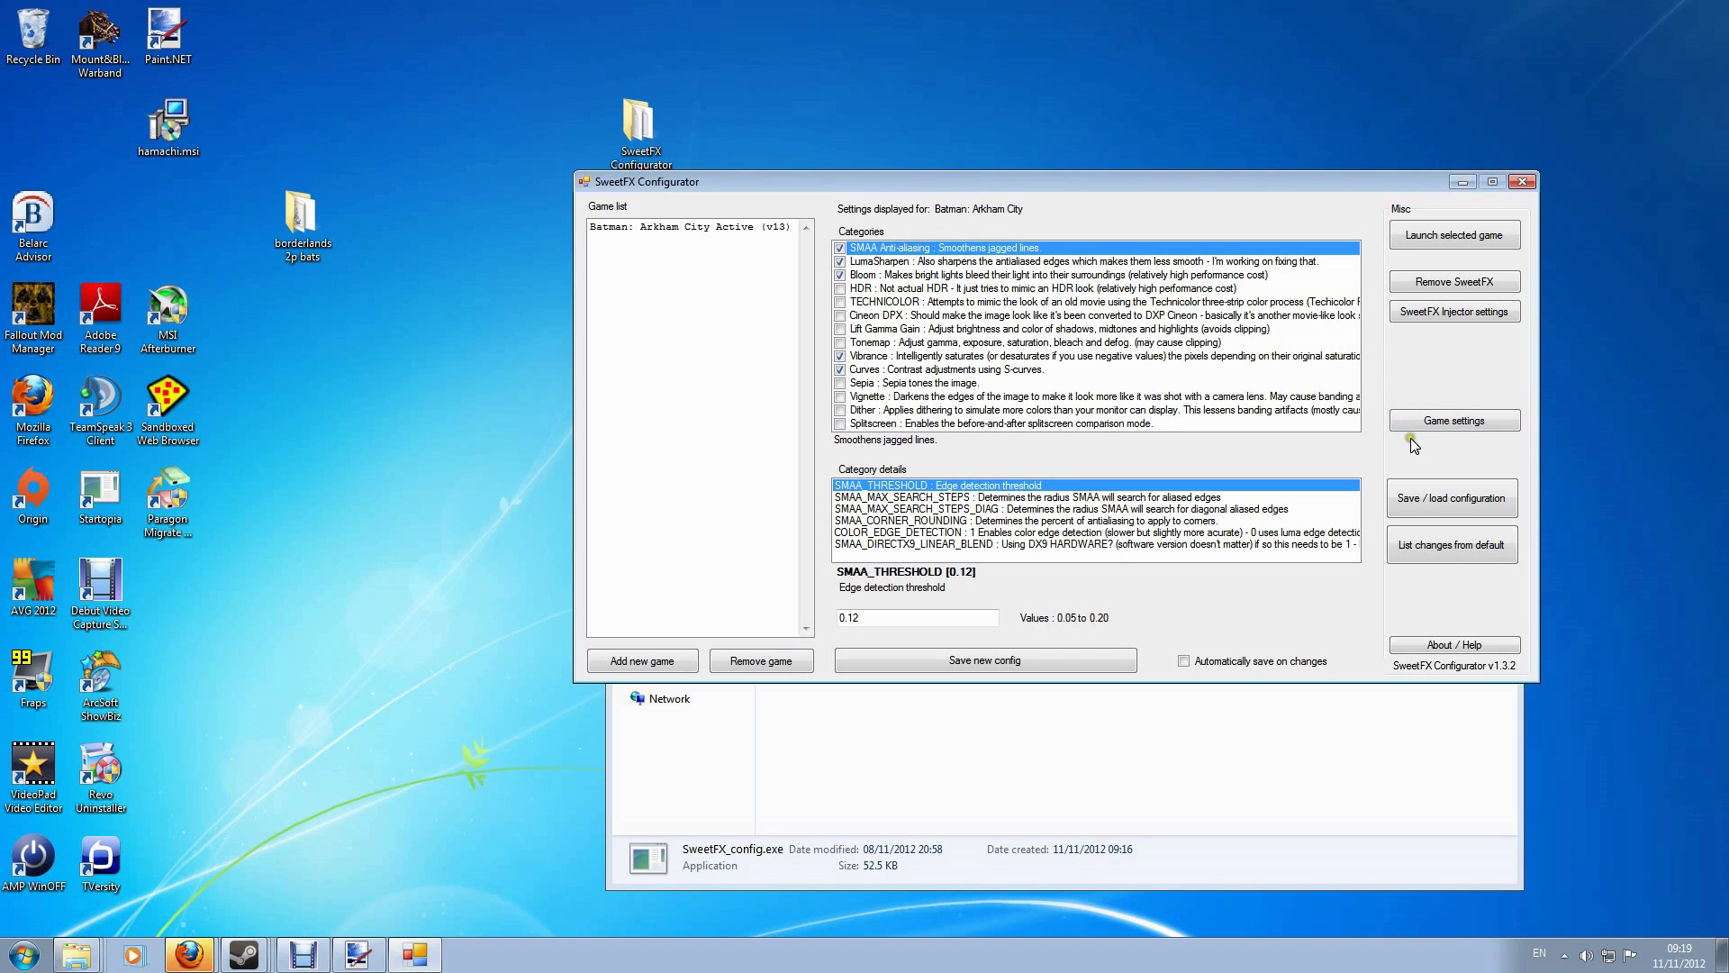
Step: Open the SweetFX injector settings for Batman: Arkham City and place their window over the configurator
{"action": "left_click", "coordinate": [1483, 319]}
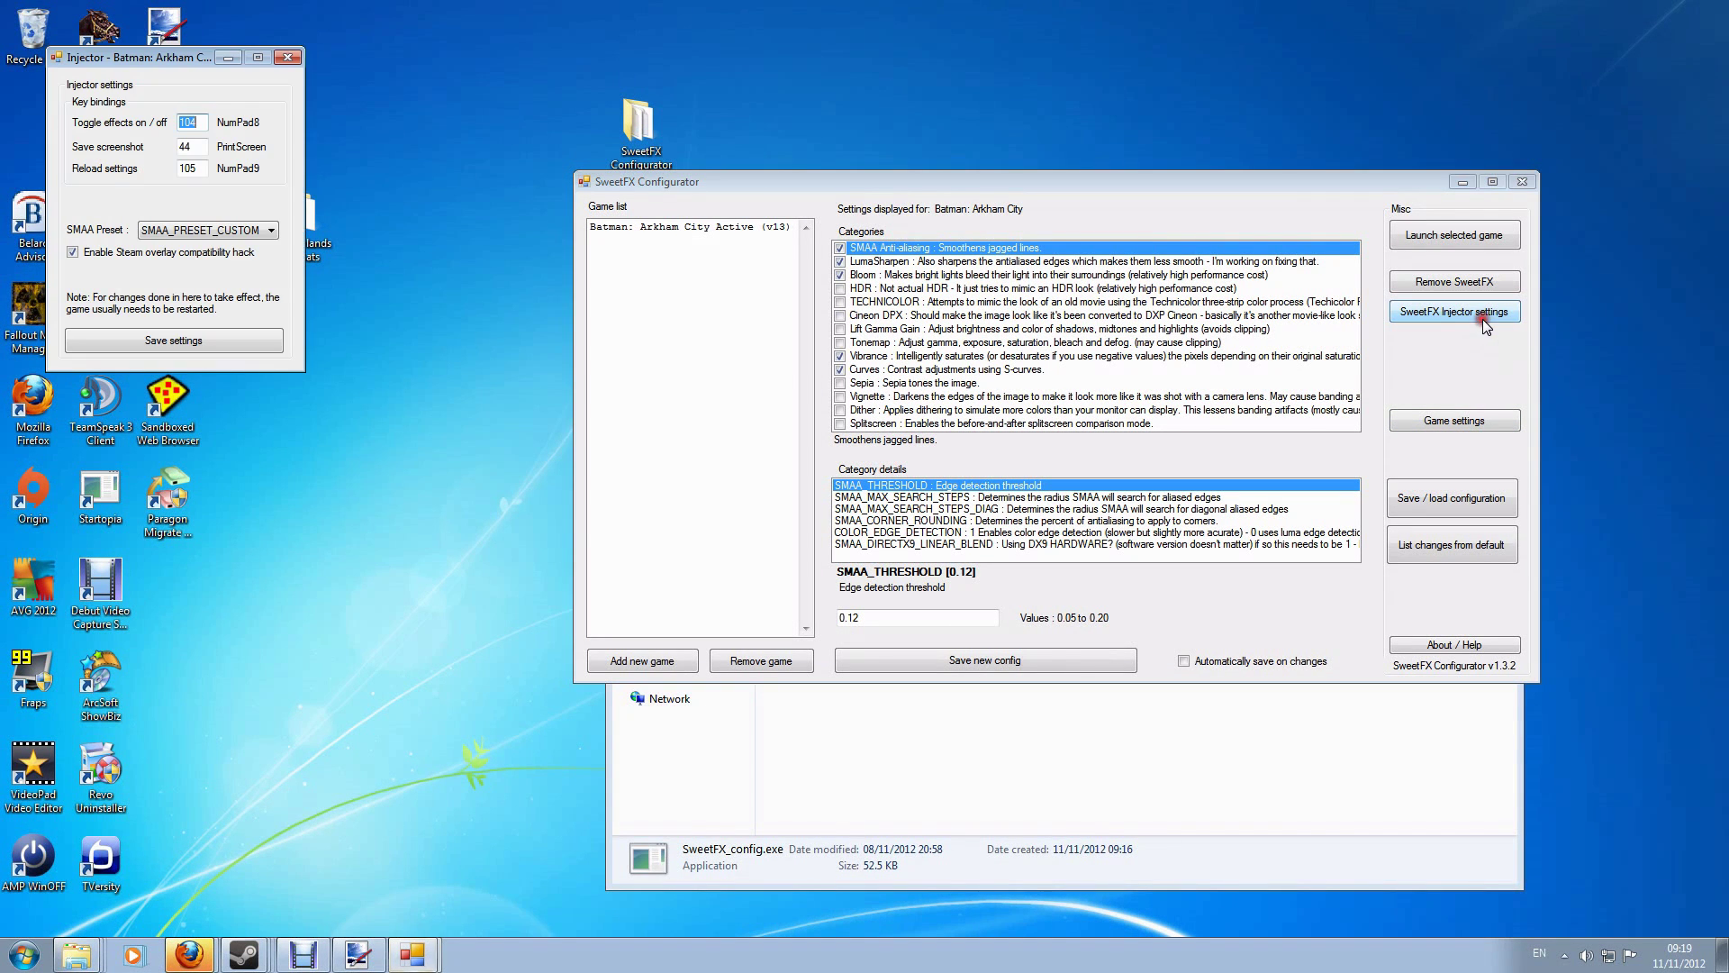
{"action": "left_click_drag", "start_coordinate": [129, 59], "coordinate": [880, 269]}
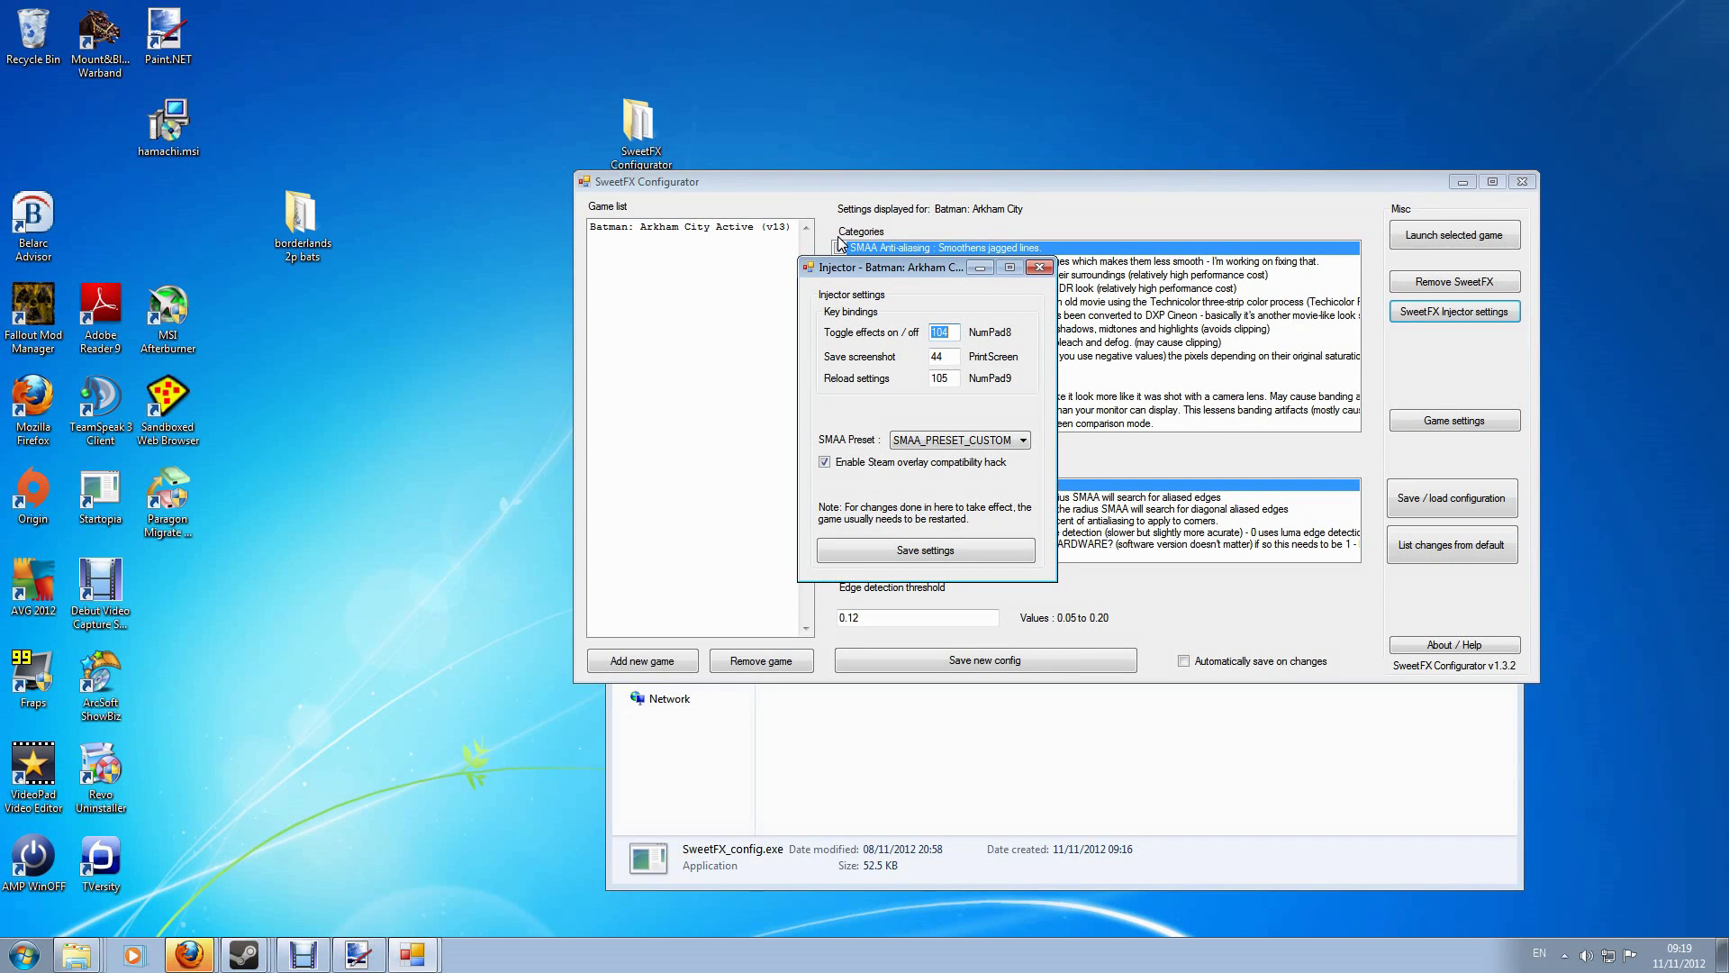
{"action": "left_click_drag", "start_coordinate": [879, 269], "coordinate": [779, 294]}
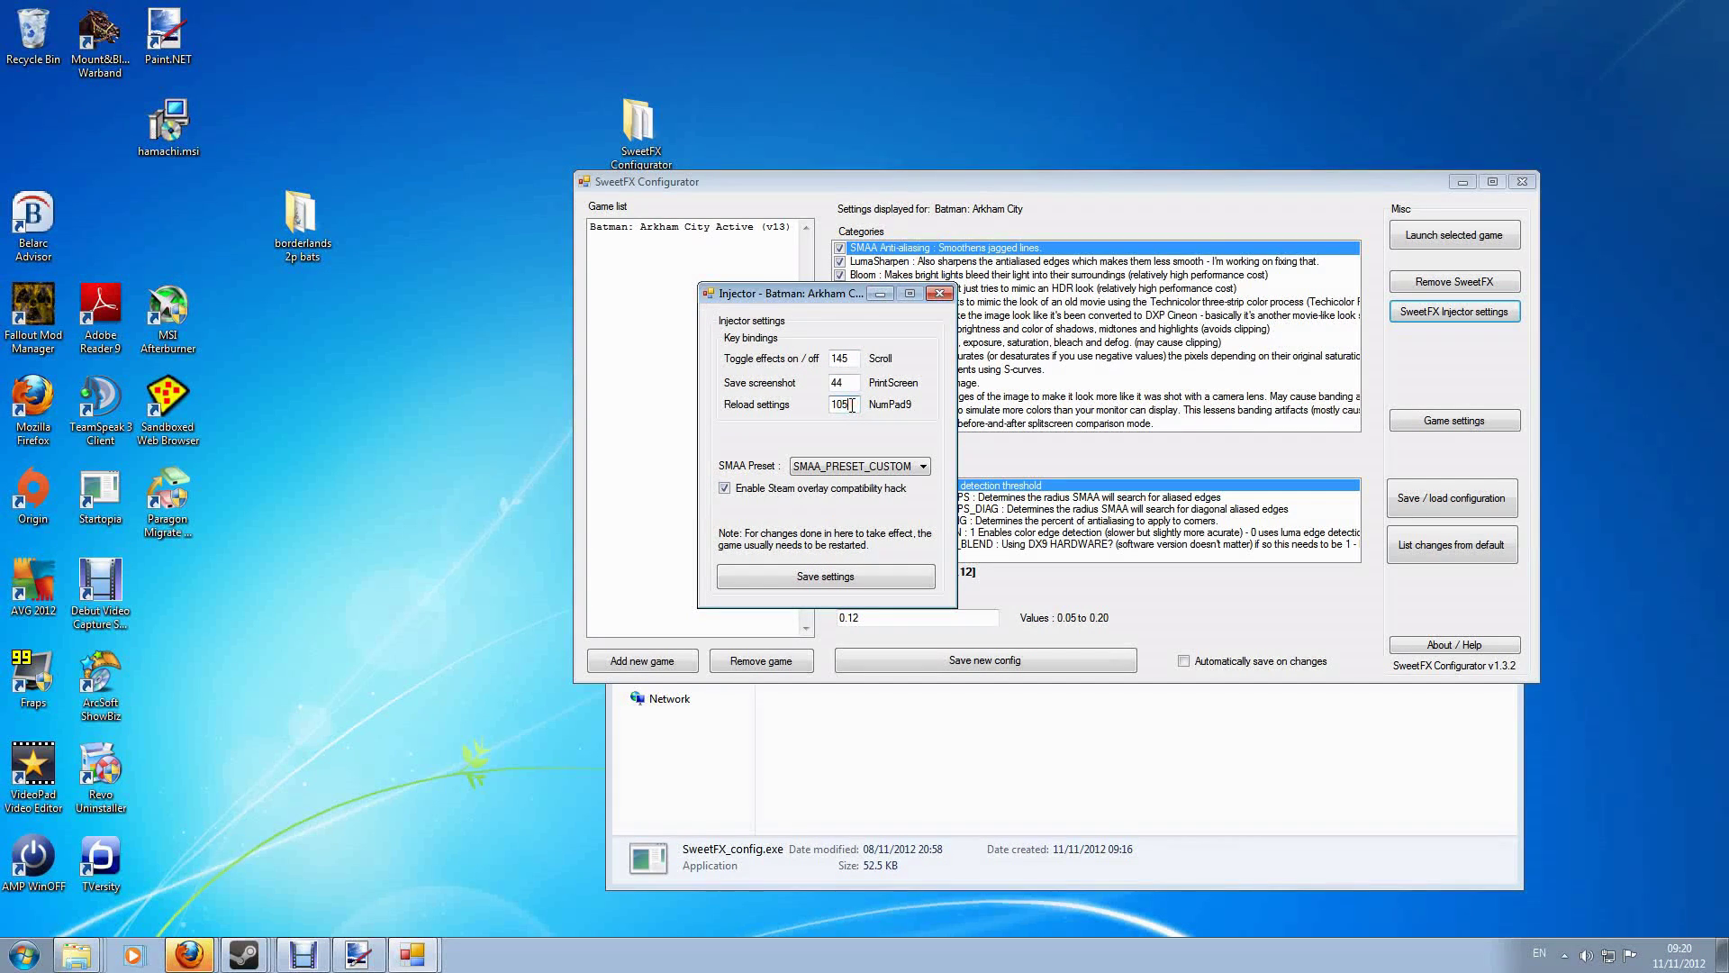
Step: Try Pause as the reload-settings key binding and T, F5 and NumPad8 as the effects on/off binding
{"action": "key", "text": "Pause"}
{"action": "left_click_drag", "start_coordinate": [781, 294], "coordinate": [810, 314]}
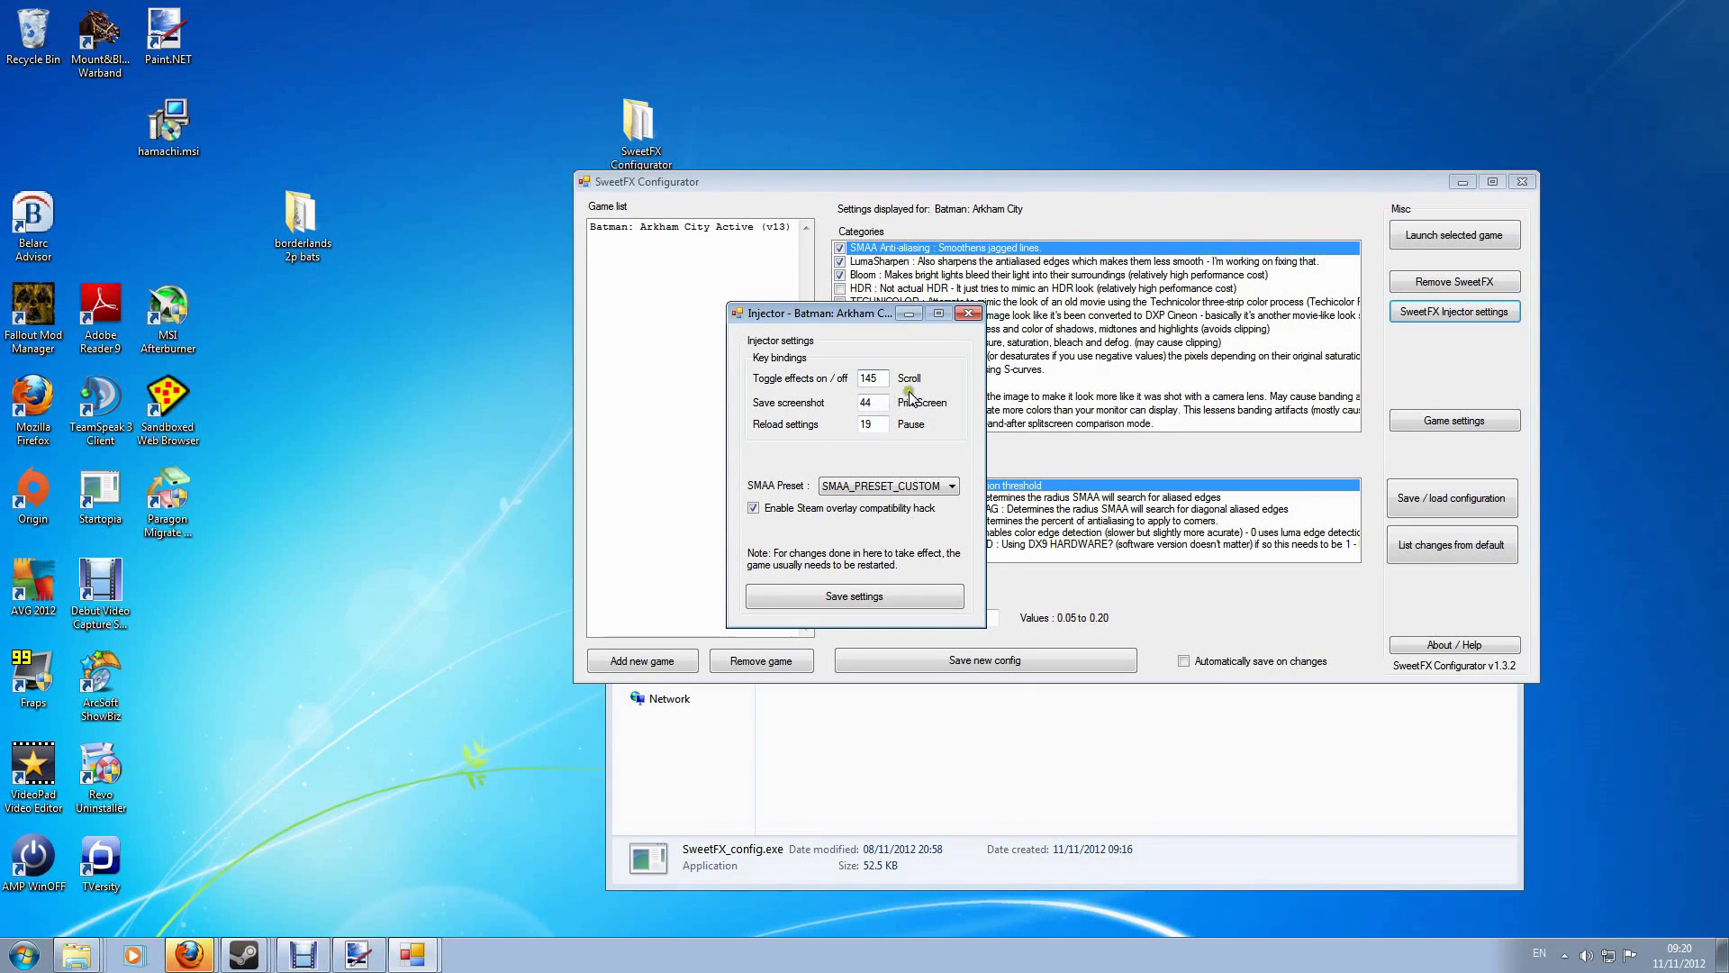
{"action": "left_click", "coordinate": [863, 379]}
{"action": "key", "text": "t"}
{"action": "key", "text": "F5"}
{"action": "left_click", "coordinate": [874, 376]}
{"action": "key", "text": "KP_8"}
Step: Bind toggling effects on/off to Home and reloading settings to PgUp, and save the injector settings
{"action": "key", "text": "Home"}
{"action": "left_click", "coordinate": [882, 424]}
{"action": "key", "text": "Page_Up"}
{"action": "left_click_drag", "start_coordinate": [826, 312], "coordinate": [795, 222]}
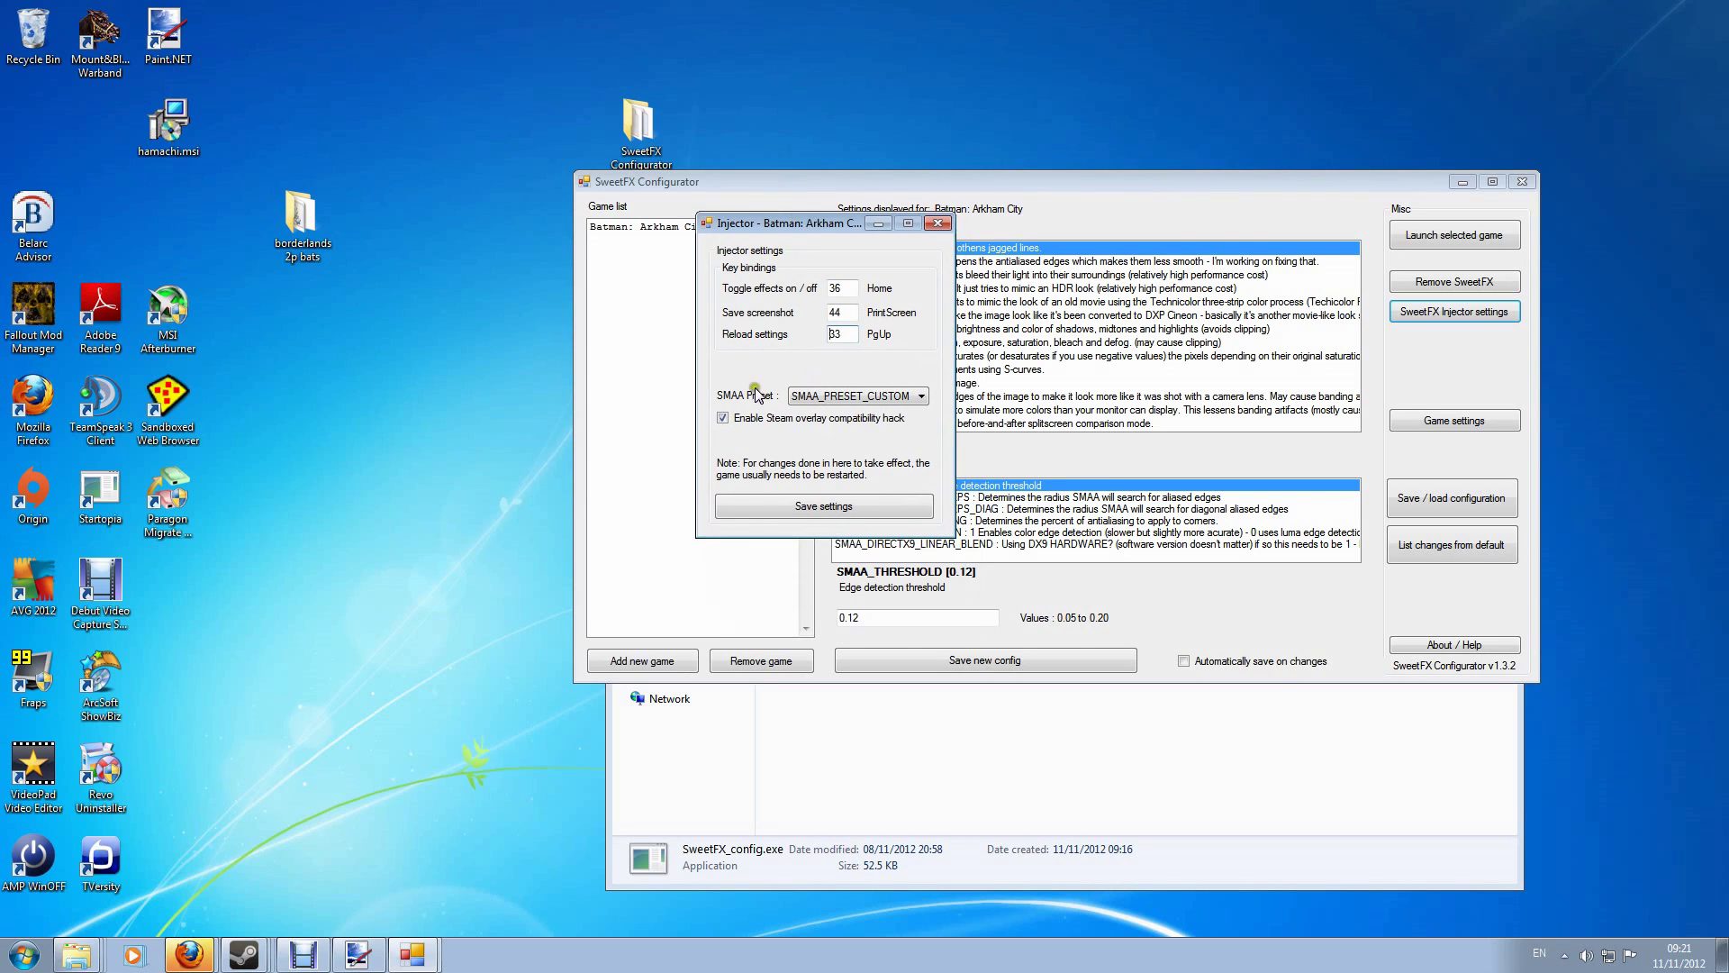
{"action": "left_click", "coordinate": [764, 506]}
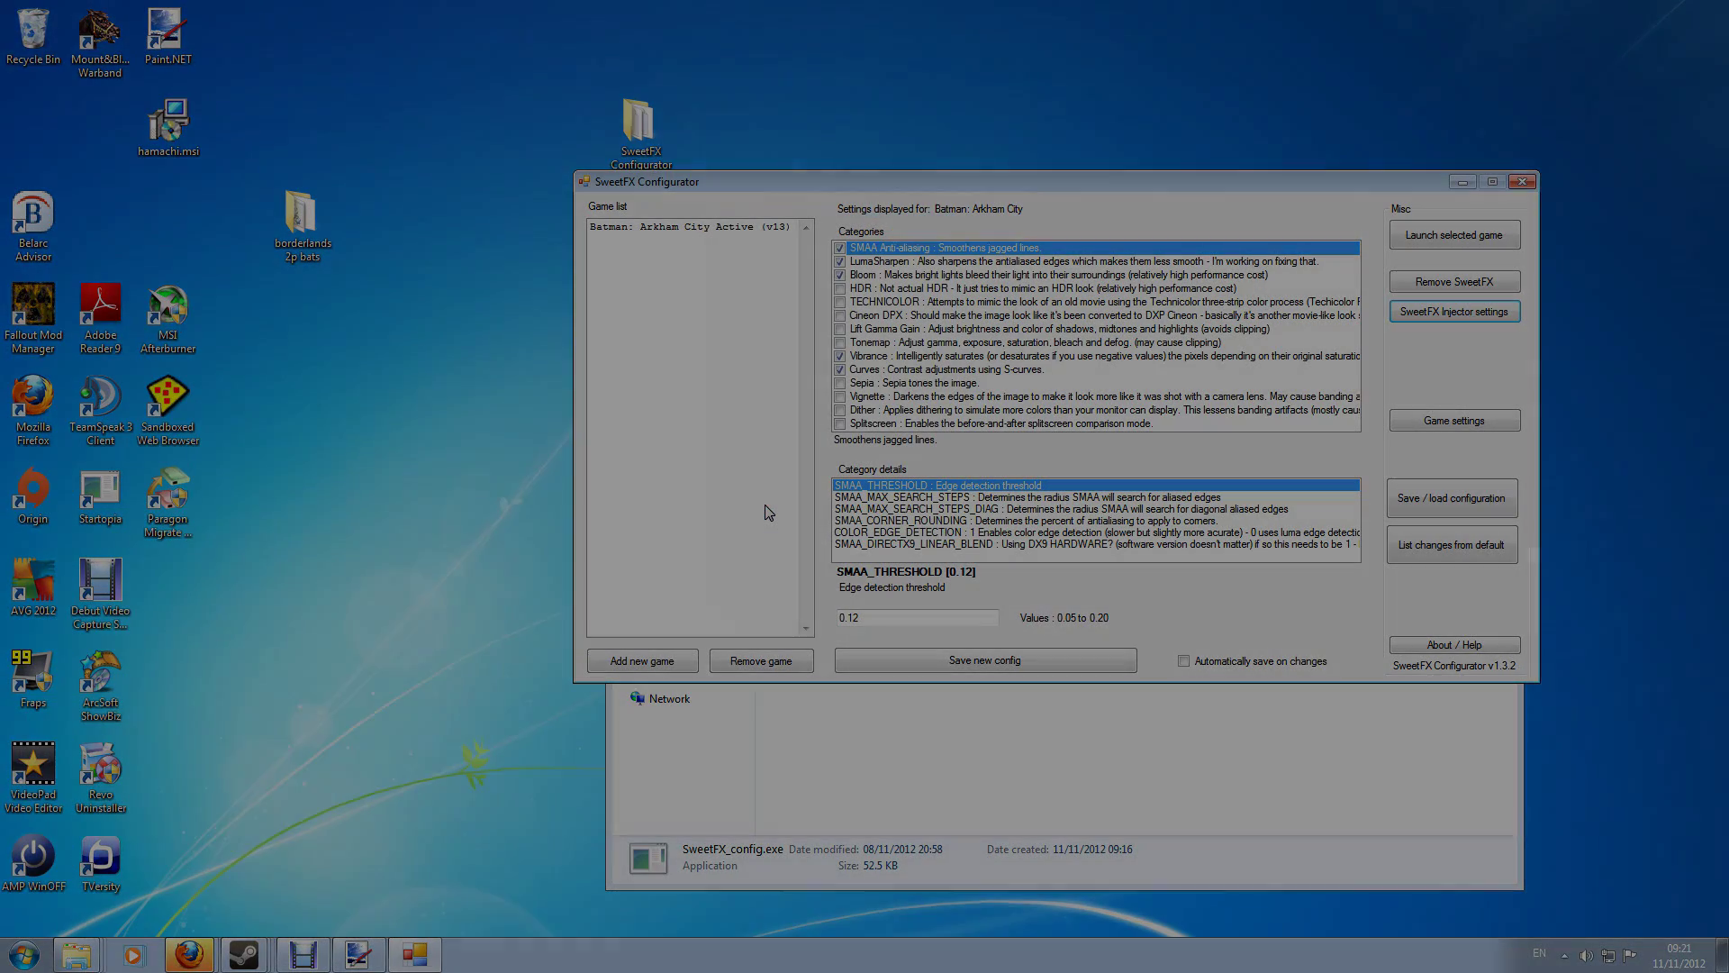